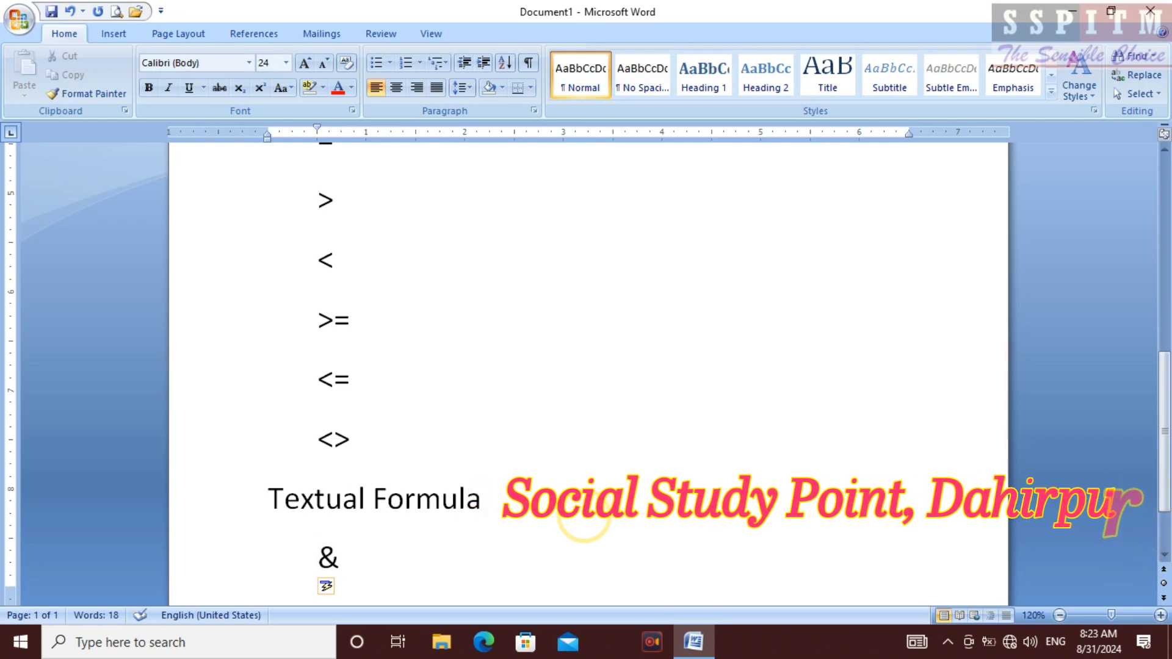
Step: Add the heading "Functional Formula" on a new page below the & entry of the Textual Formula section
{"action": "key", "text": "Return"}
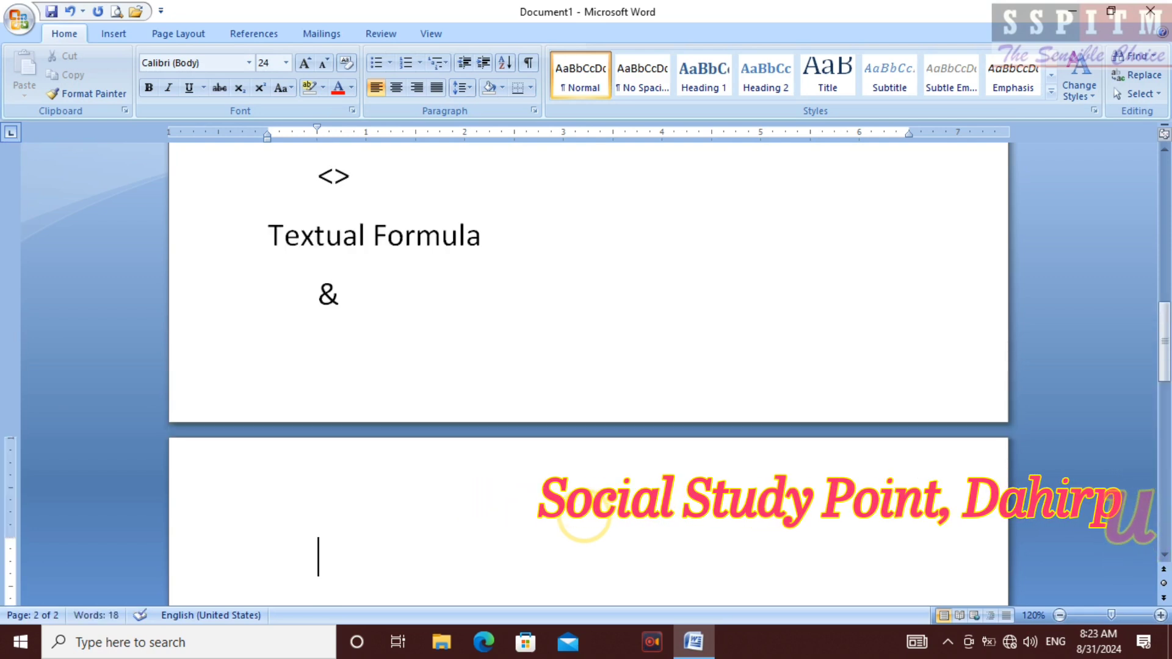
{"action": "type", "text": "F"}
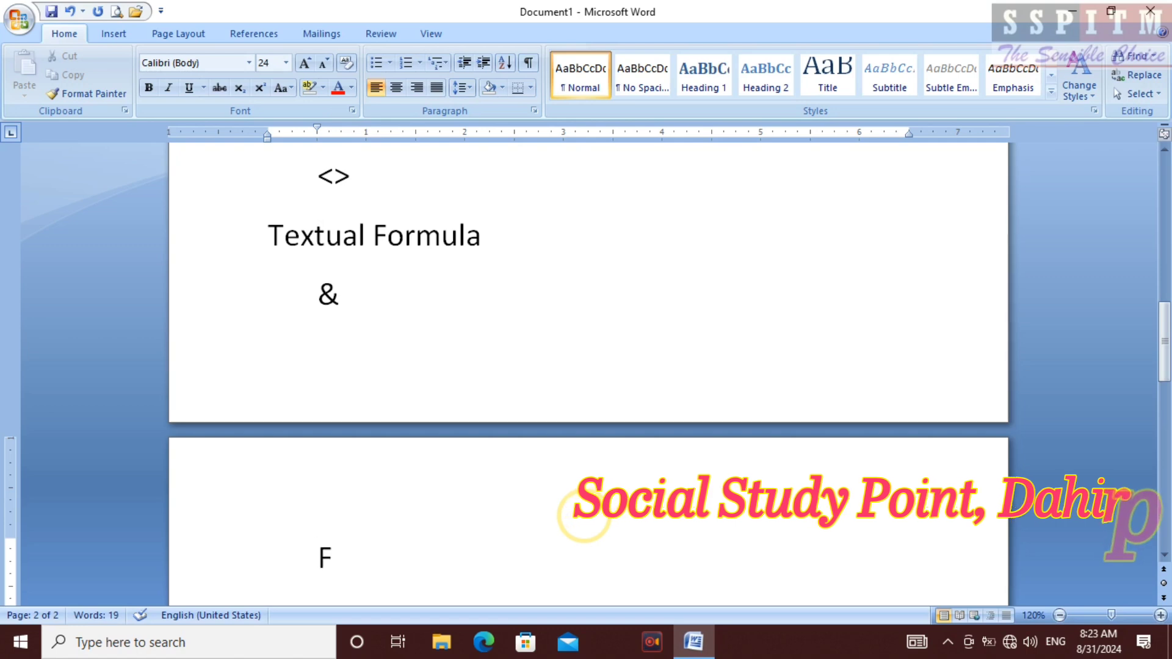
{"action": "type", "text": "uncti"}
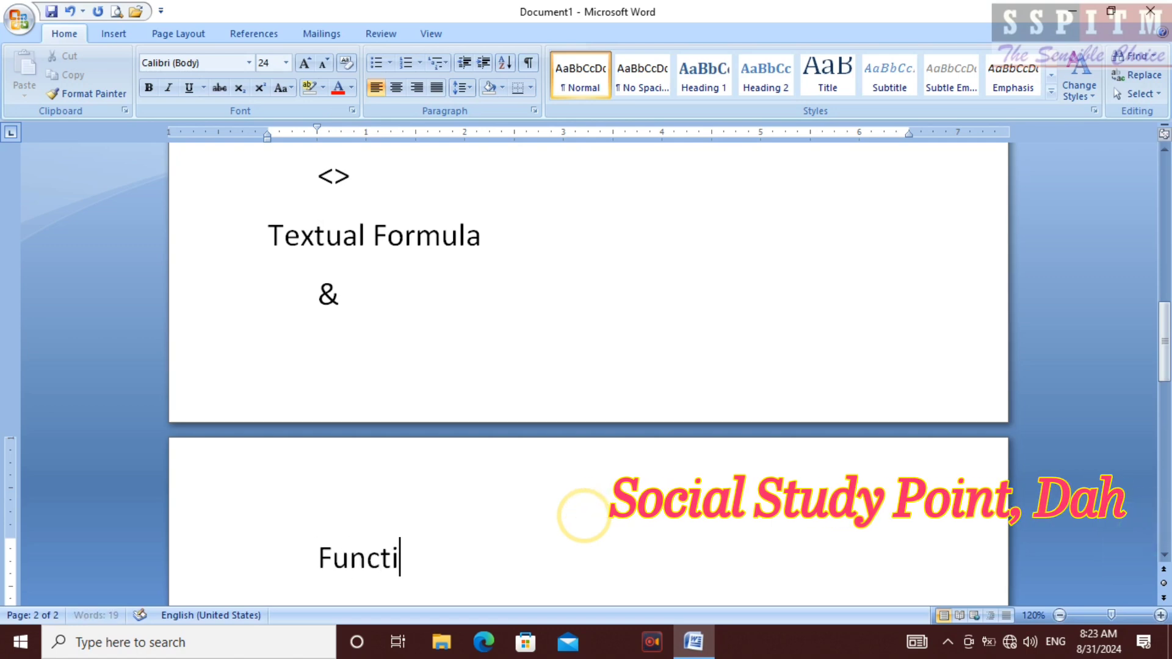
{"action": "type", "text": "onal F"}
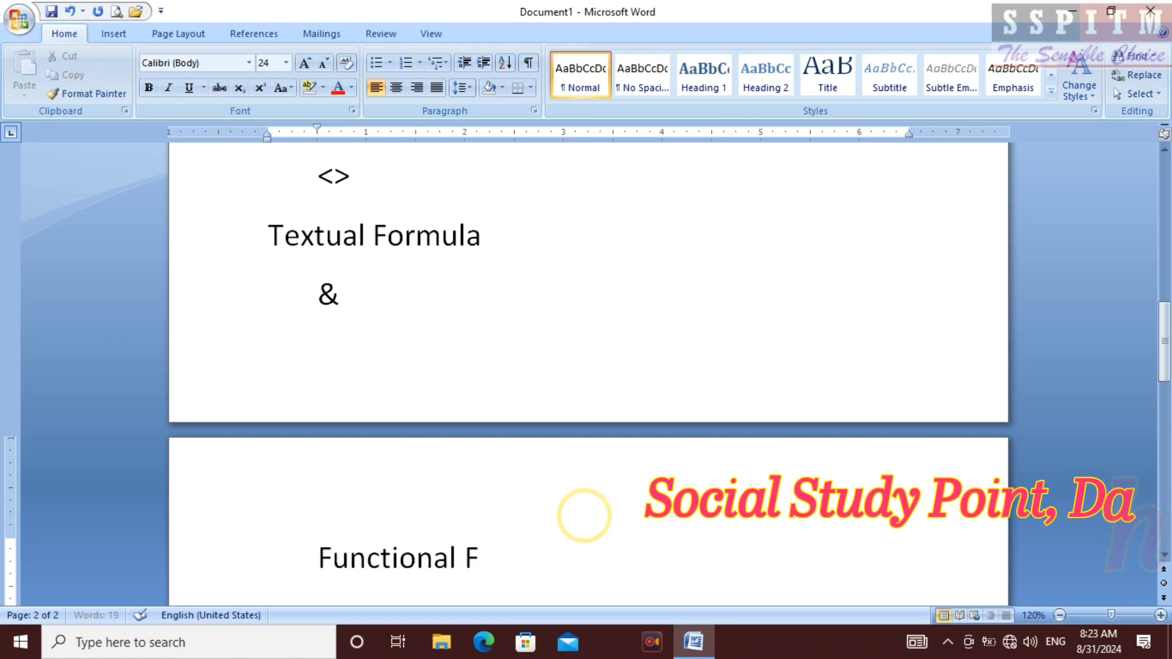
{"action": "type", "text": "ormula"}
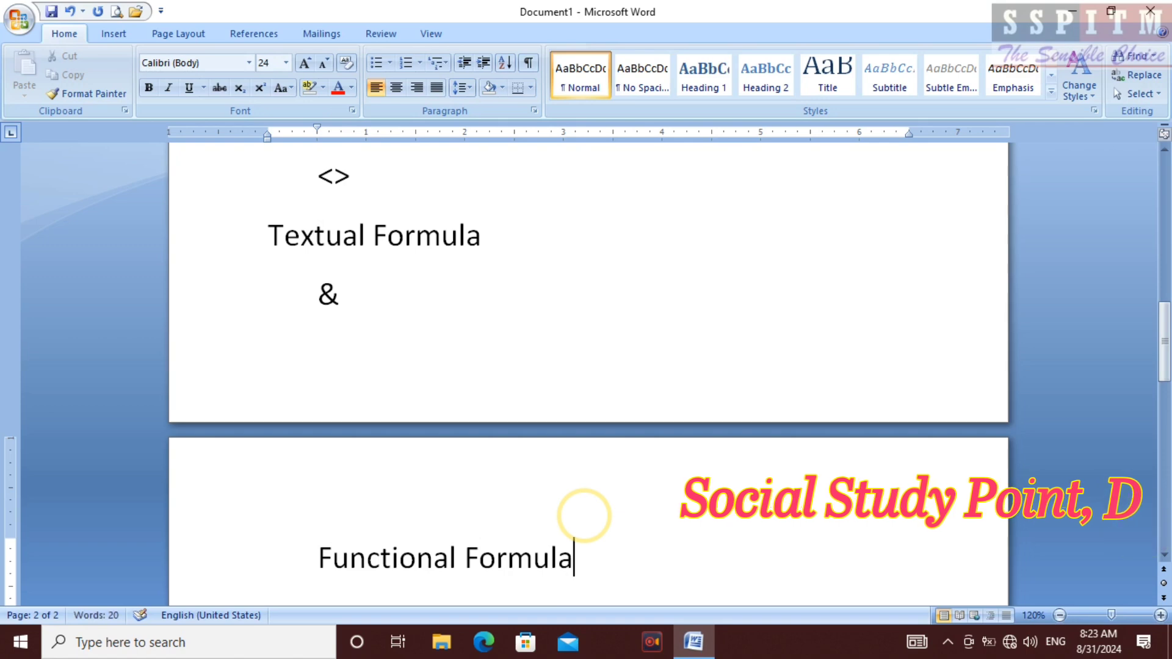
{"action": "key", "text": "Return"}
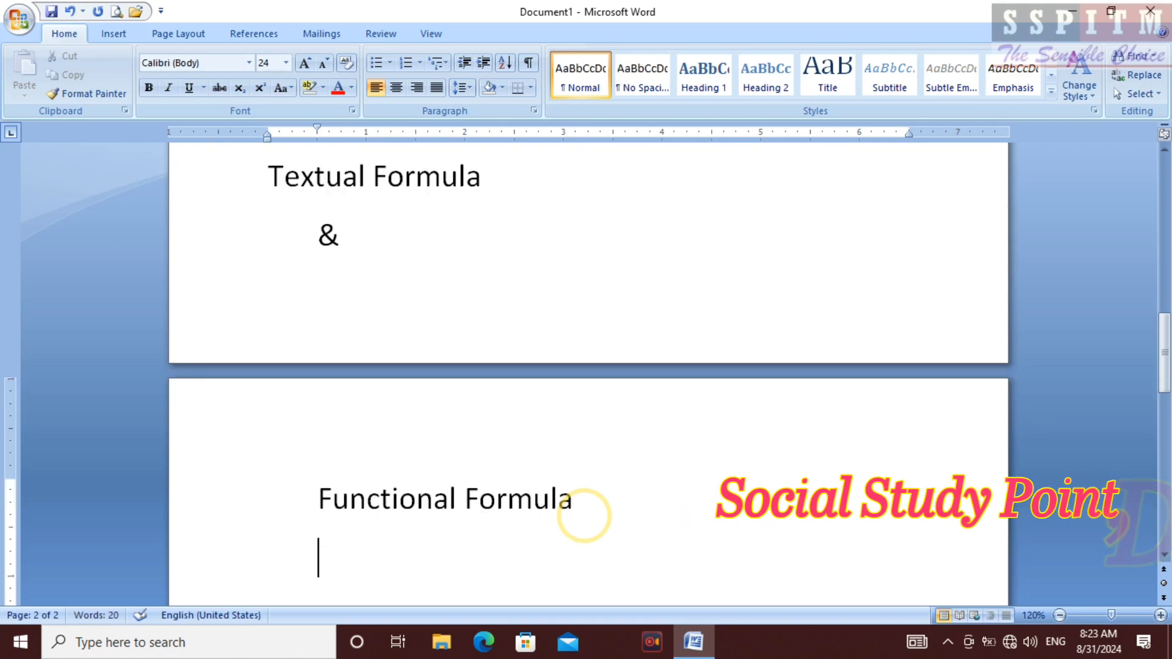
Step: List the functions Sum (), Max () and Min () on separate lines under the Functional Formula heading
{"action": "type", "text": "Sum"}
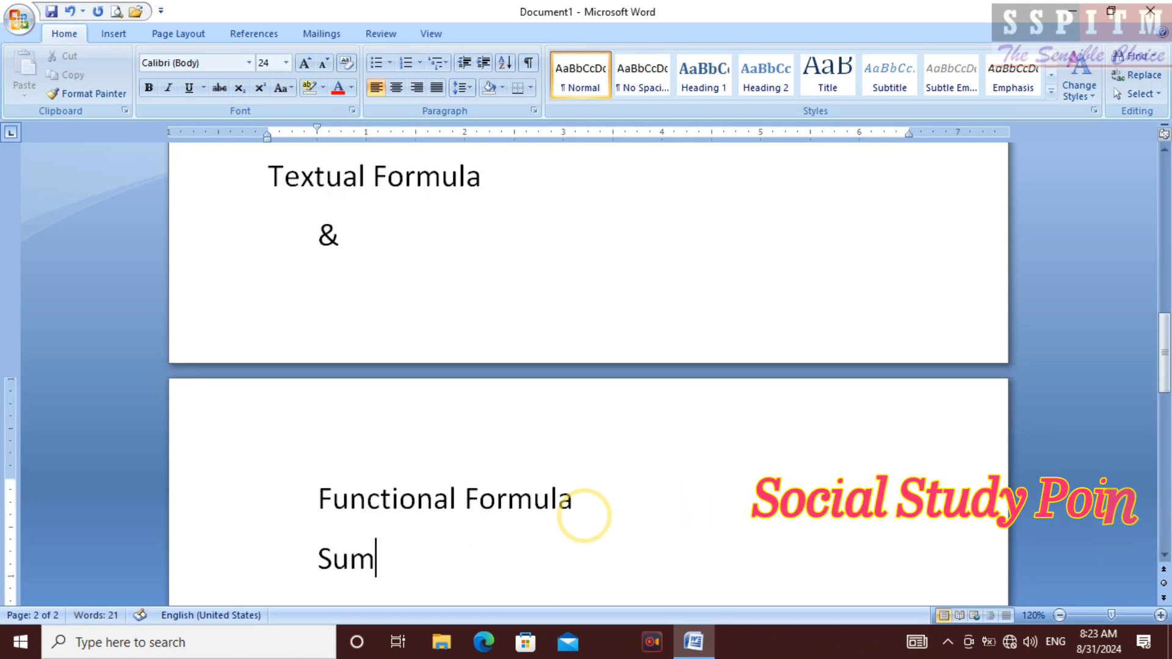
{"action": "type", "text": " ()"}
{"action": "key", "text": "Return"}
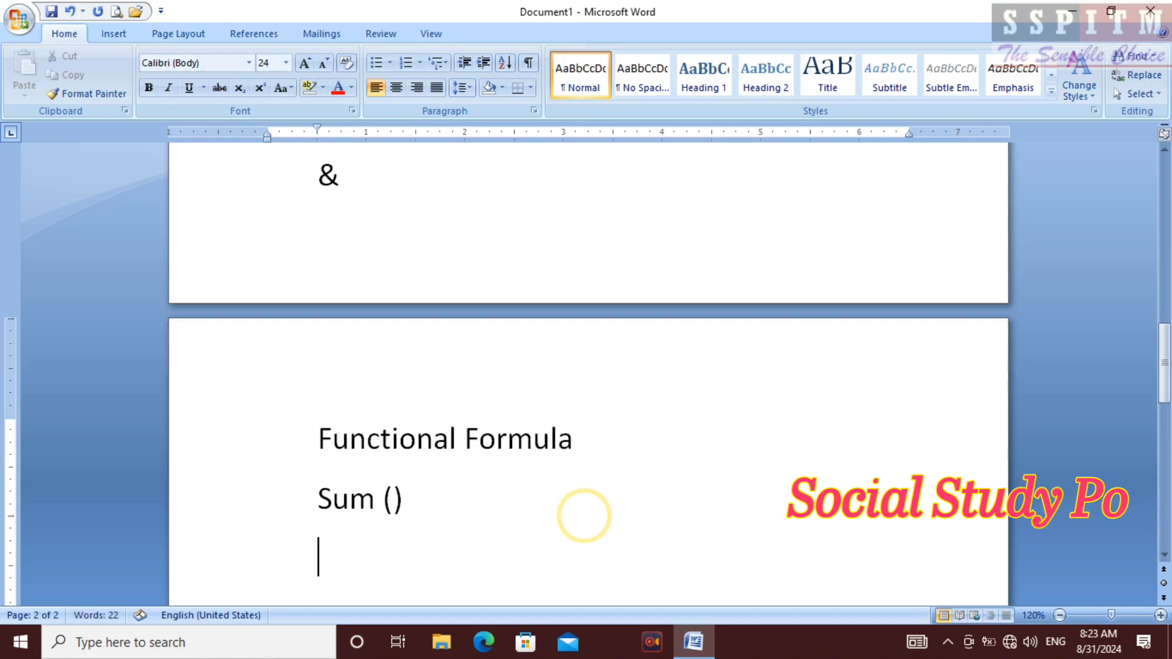
{"action": "type", "text": "max "}
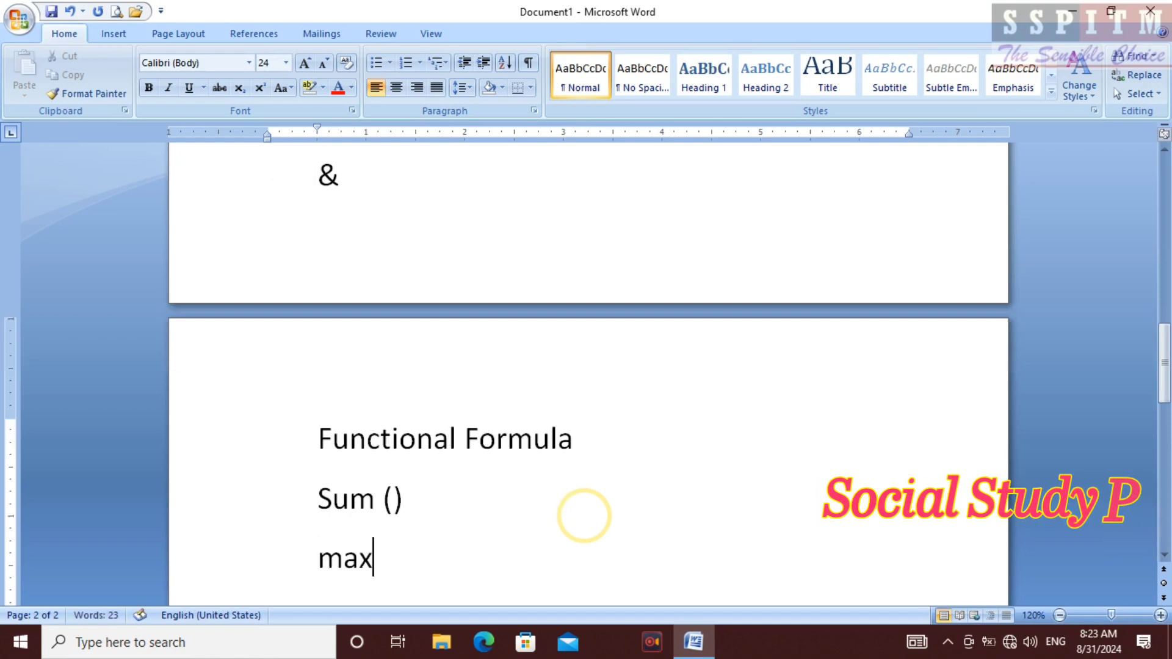
{"action": "type", "text": "()"}
{"action": "key", "text": "Return"}
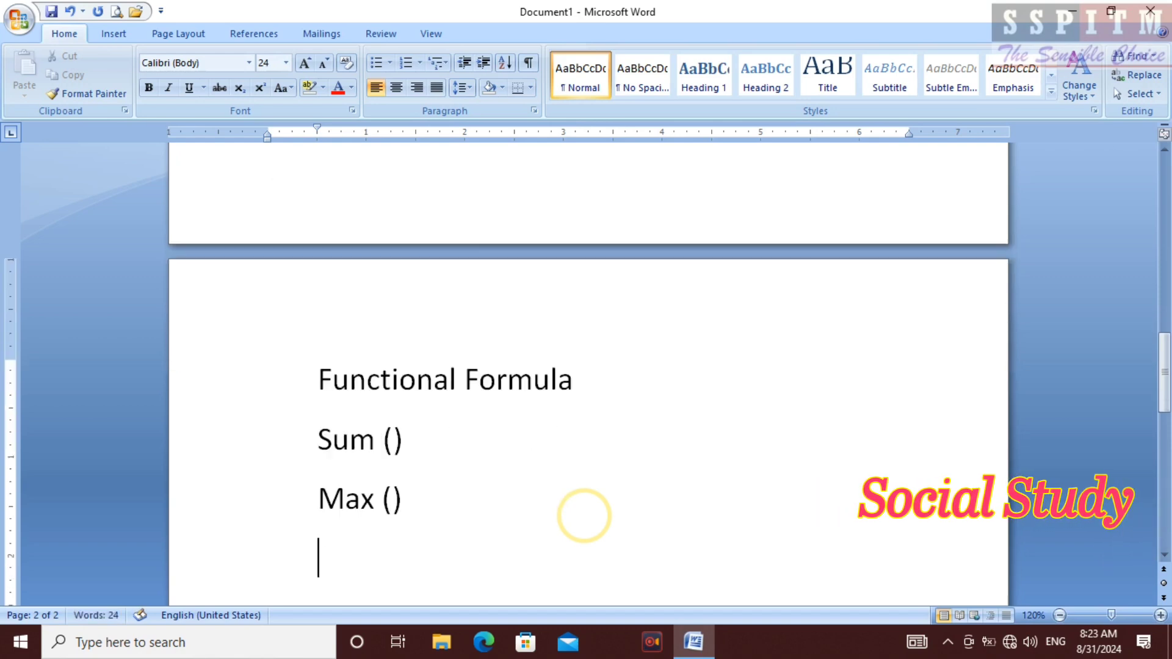
{"action": "type", "text": "Min"}
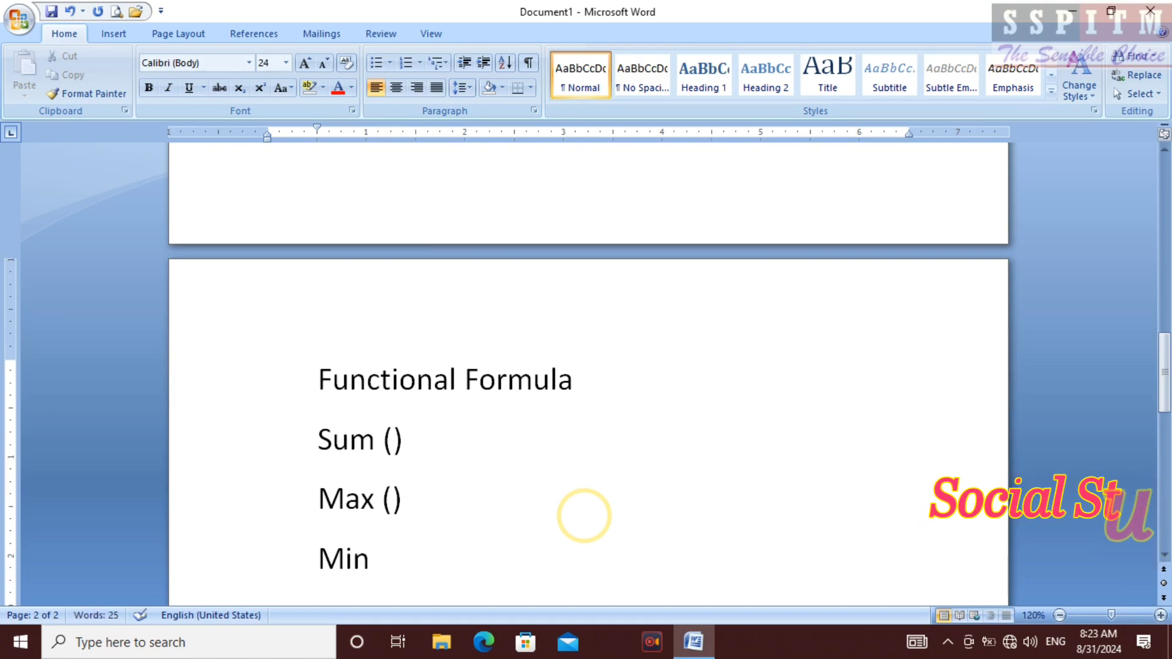
{"action": "type", "text": " ()"}
{"action": "key", "text": "Return"}
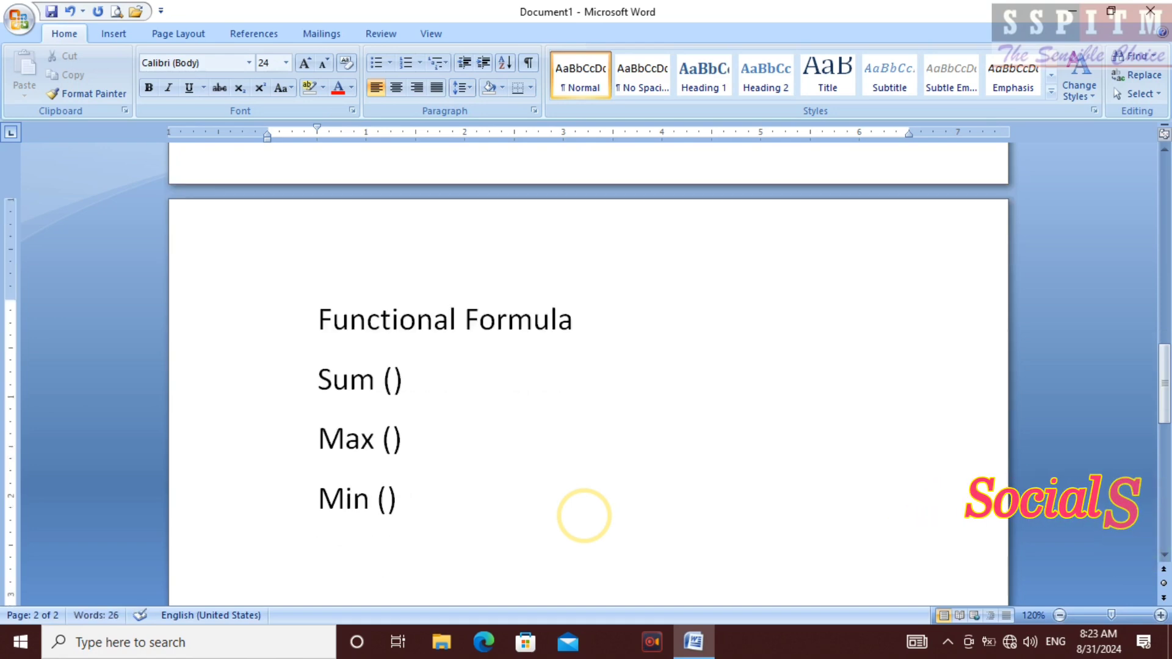
Step: Add Average () and Power () on separate lines below Min () in the function list
{"action": "type", "text": "Avr"}
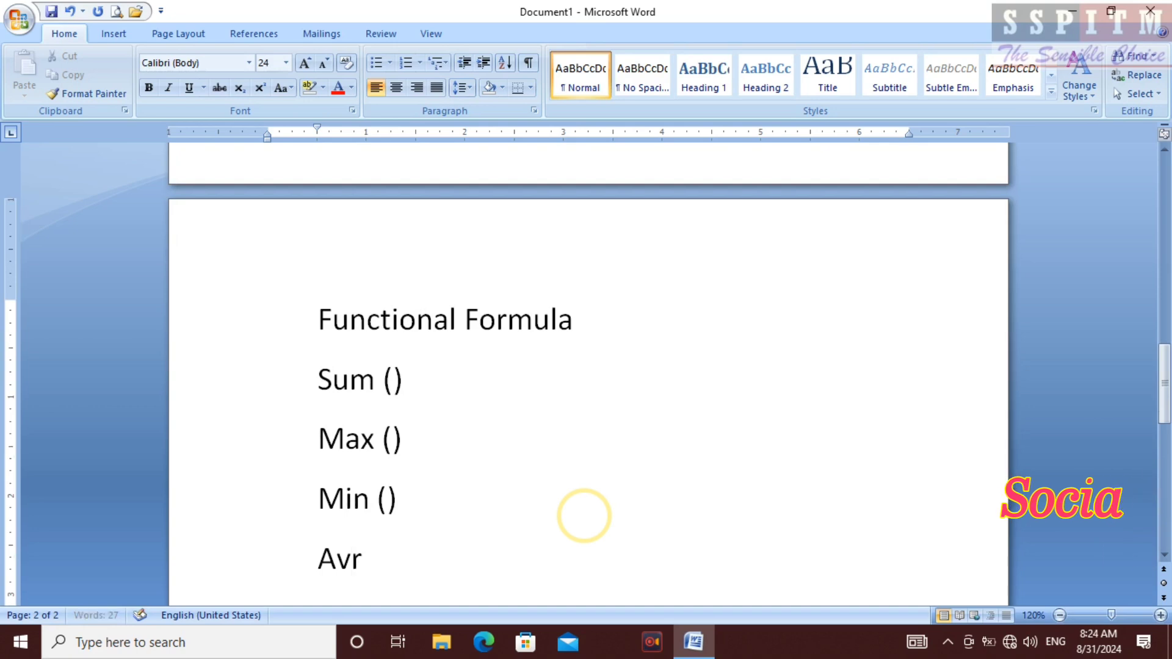
{"action": "key", "text": "BackSpace"}
{"action": "type", "text": "era"}
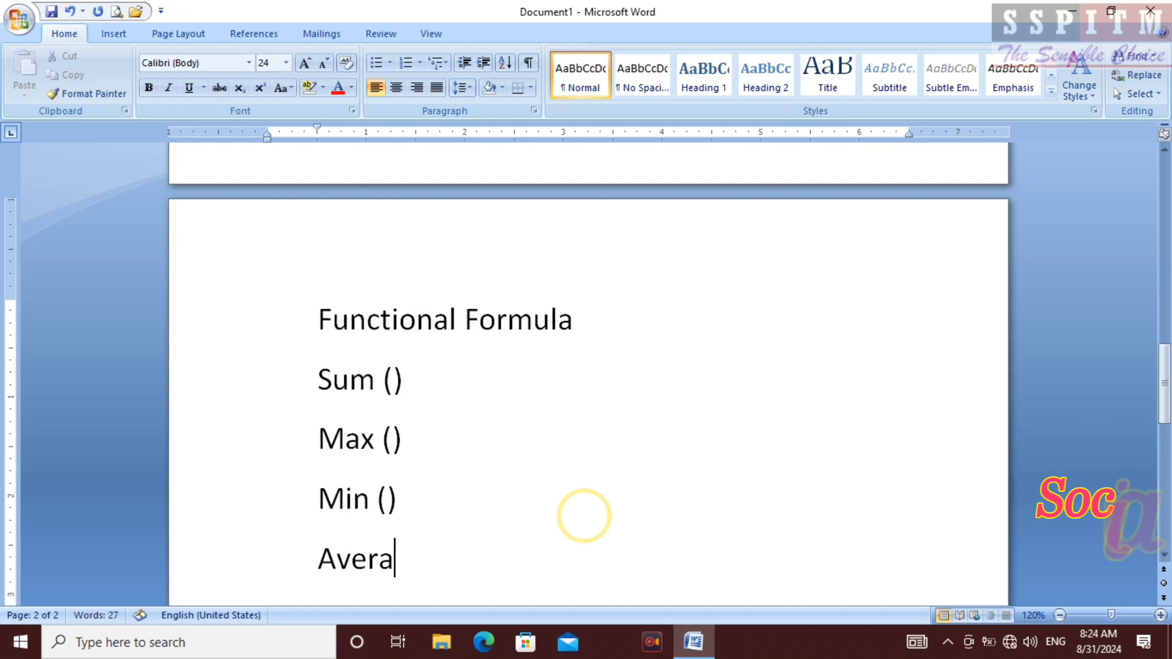
{"action": "type", "text": "ge "}
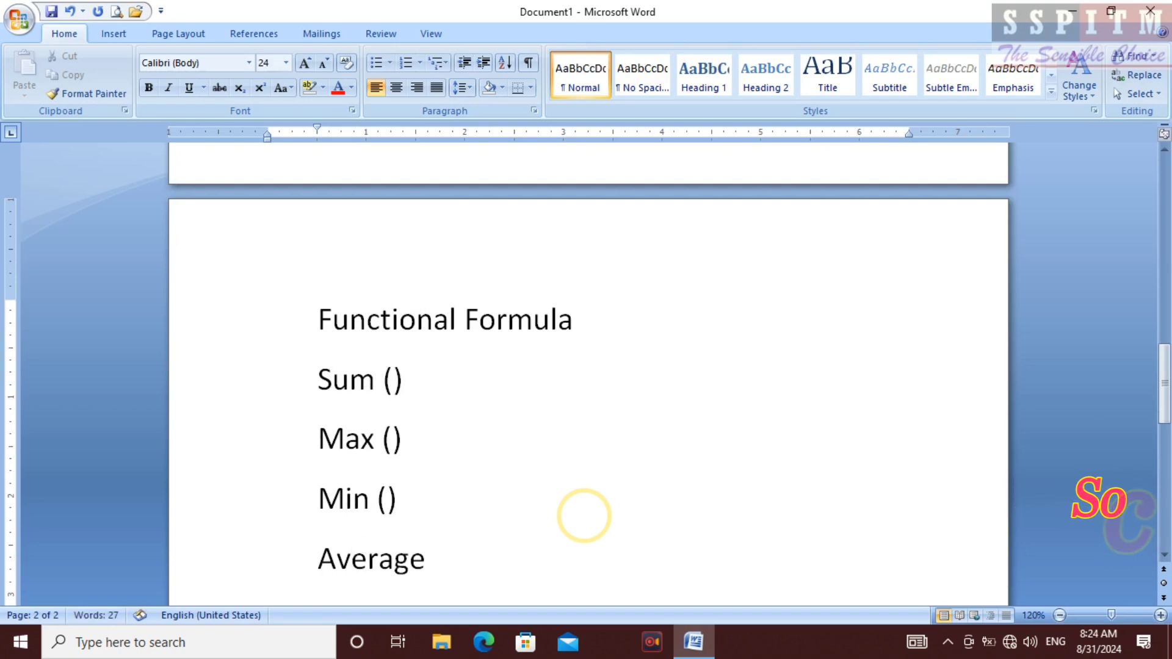
{"action": "type", "text": "()"}
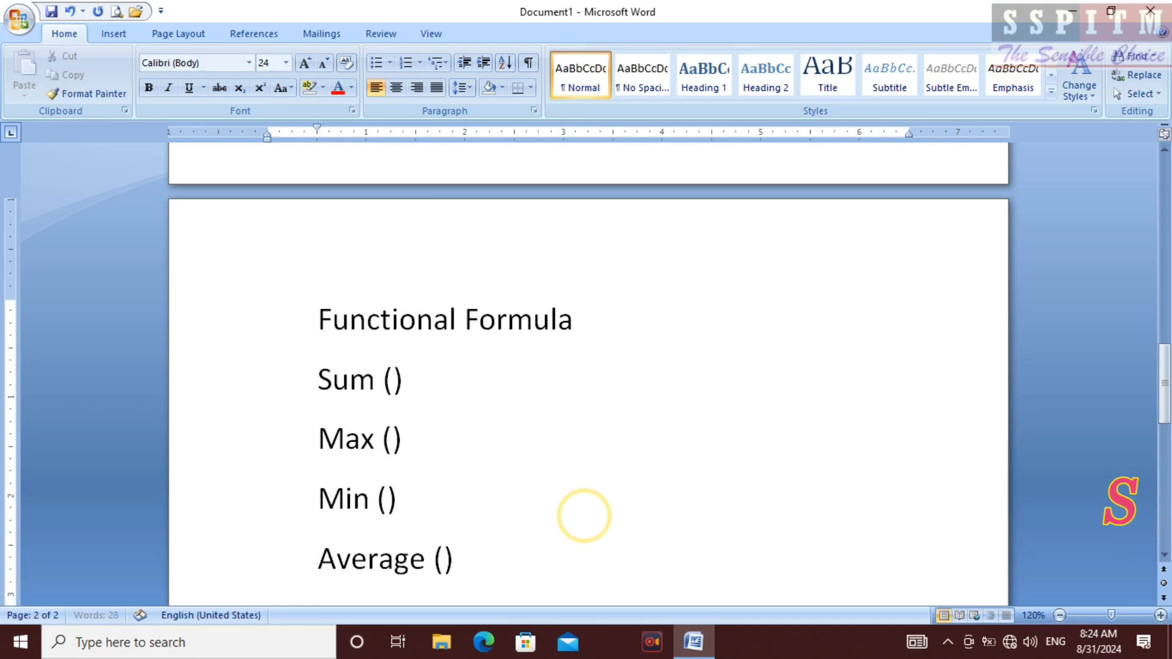
{"action": "scroll", "coordinate": [584, 516], "scroll_direction": "down", "scroll_amount": 1}
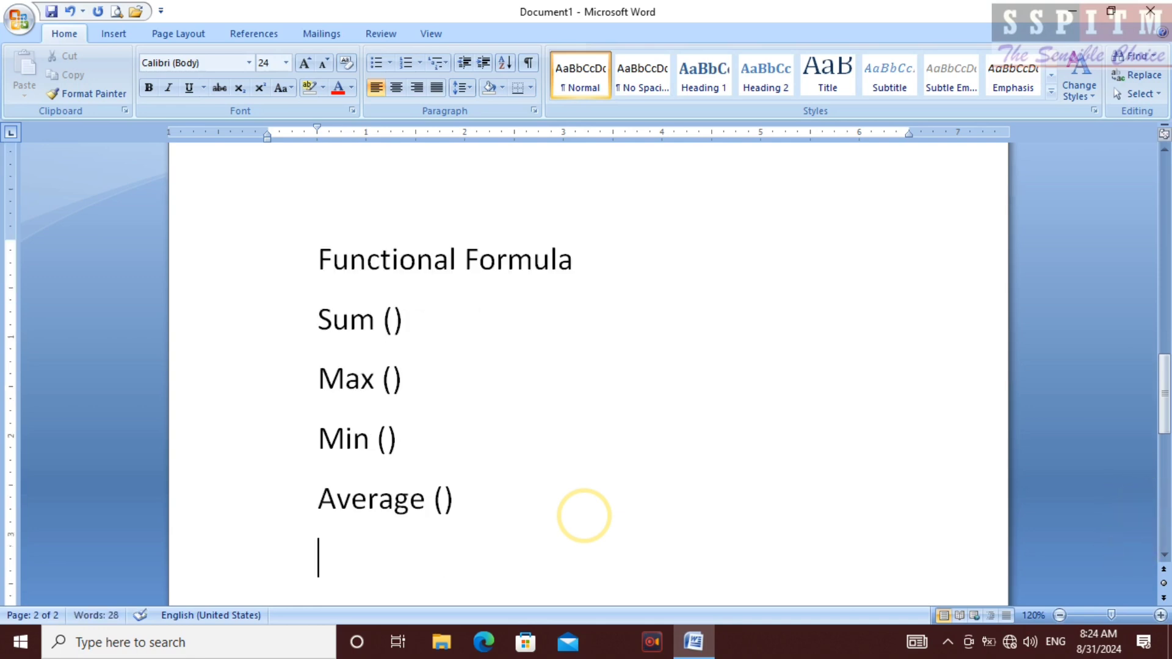
{"action": "type", "text": "Powe"}
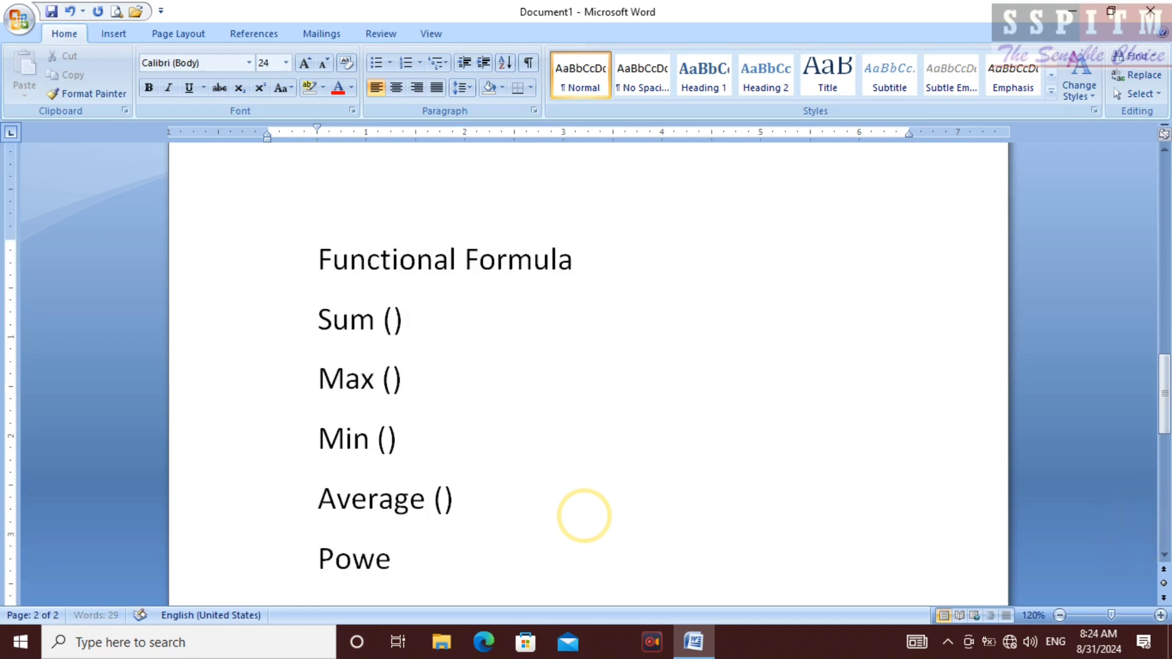
{"action": "type", "text": "r ()\\"}
{"action": "key", "text": "BackSpace"}
{"action": "key", "text": "Return"}
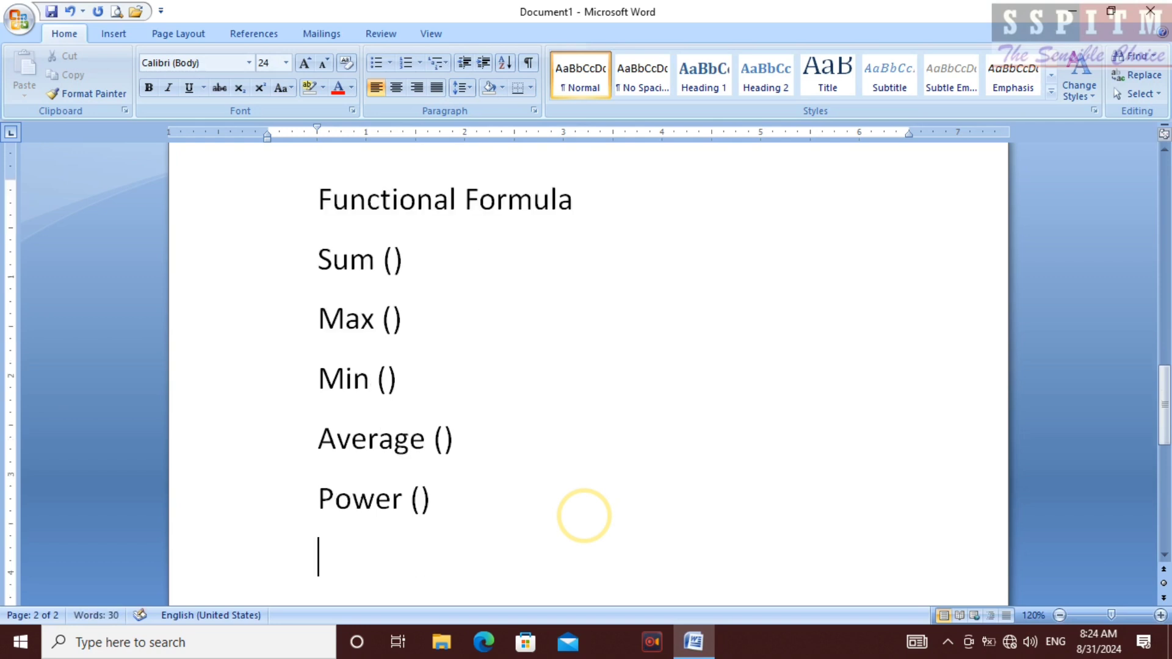
Step: Add SQRT () and SLN () on separate lines below Power ()
{"action": "type", "text": "SQRT ()"}
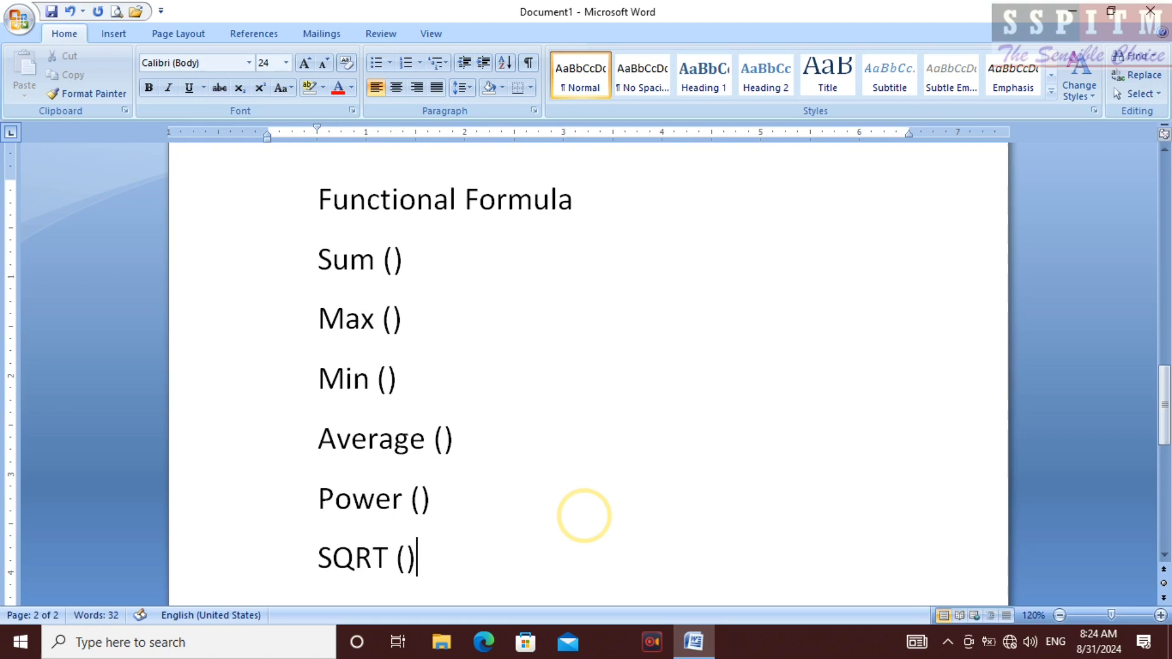
{"action": "key", "text": "Return"}
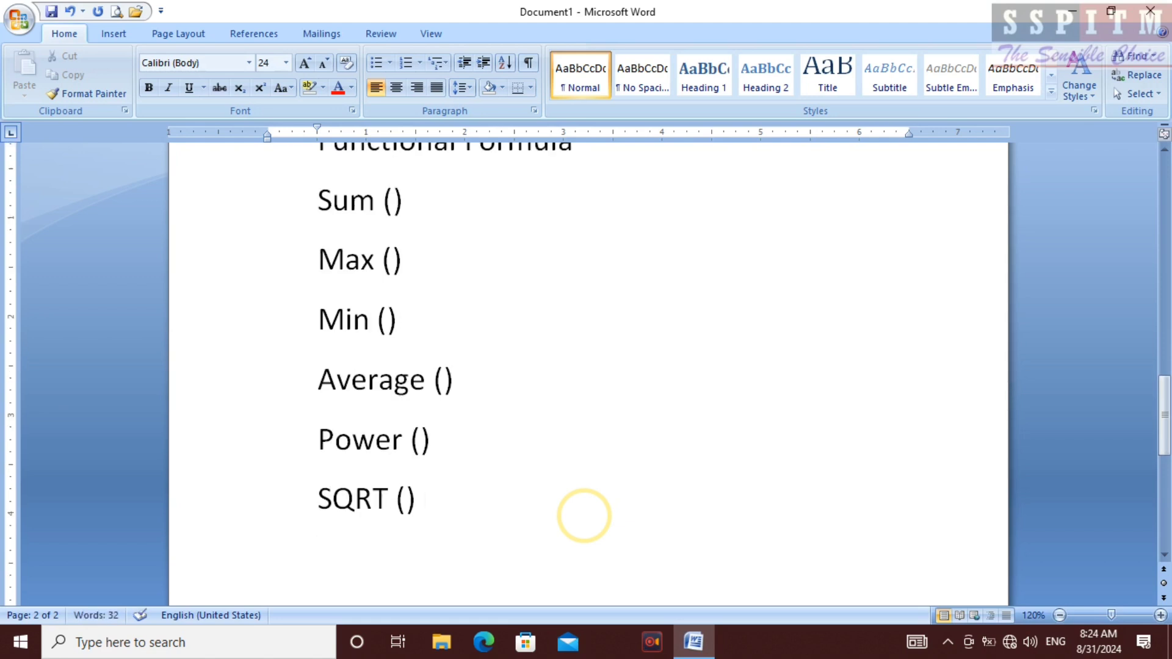
{"action": "type", "text": "SLN ()"}
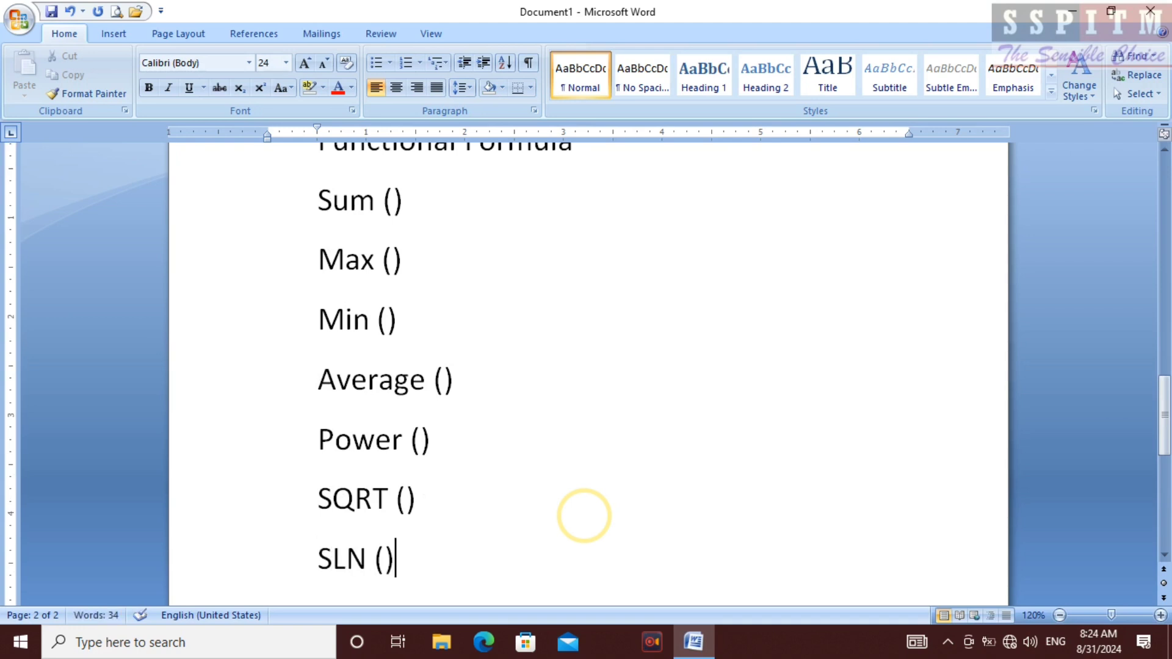
{"action": "key", "text": "Return"}
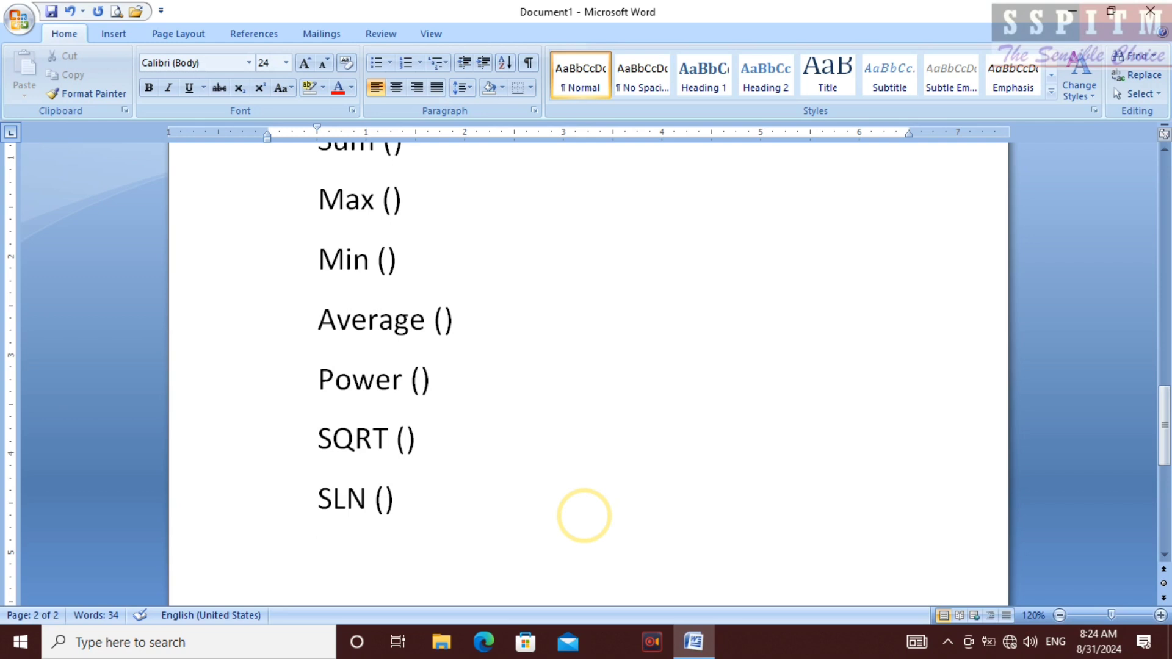
Step: Add the date functions Today (), Now () and Day () on separate lines below SLN ()
{"action": "type", "text": "o"}
{"action": "key", "text": "BackSpace"}
{"action": "type", "text": "Toda"}
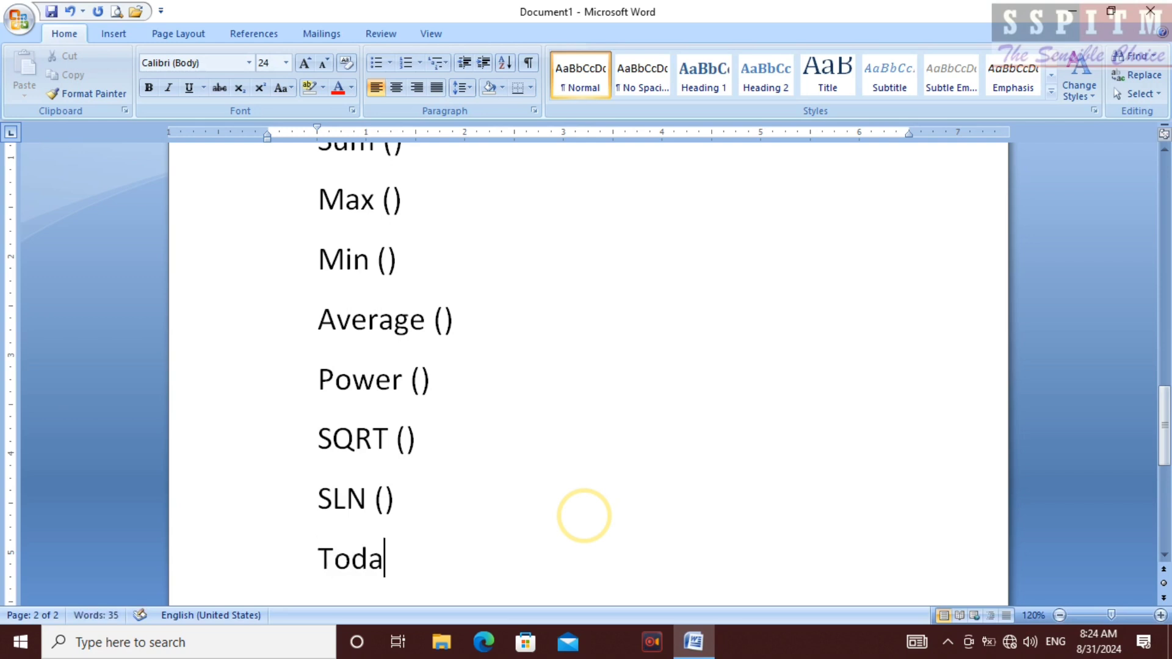
{"action": "type", "text": "y ()"}
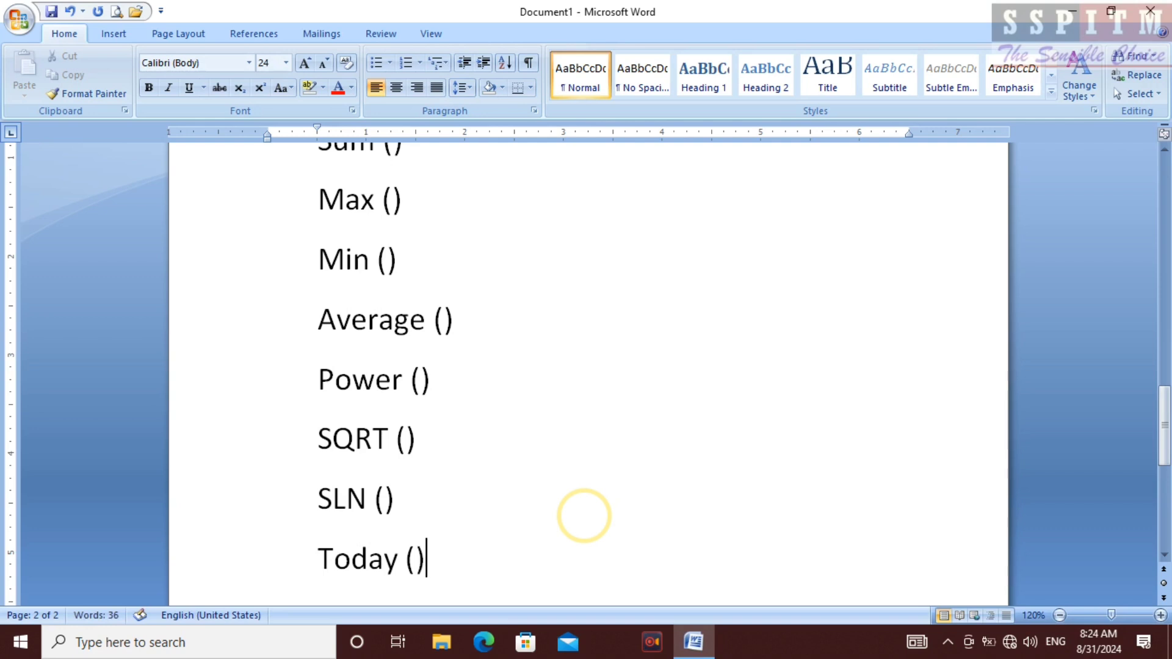
{"action": "key", "text": "Return"}
{"action": "type", "text": "No"}
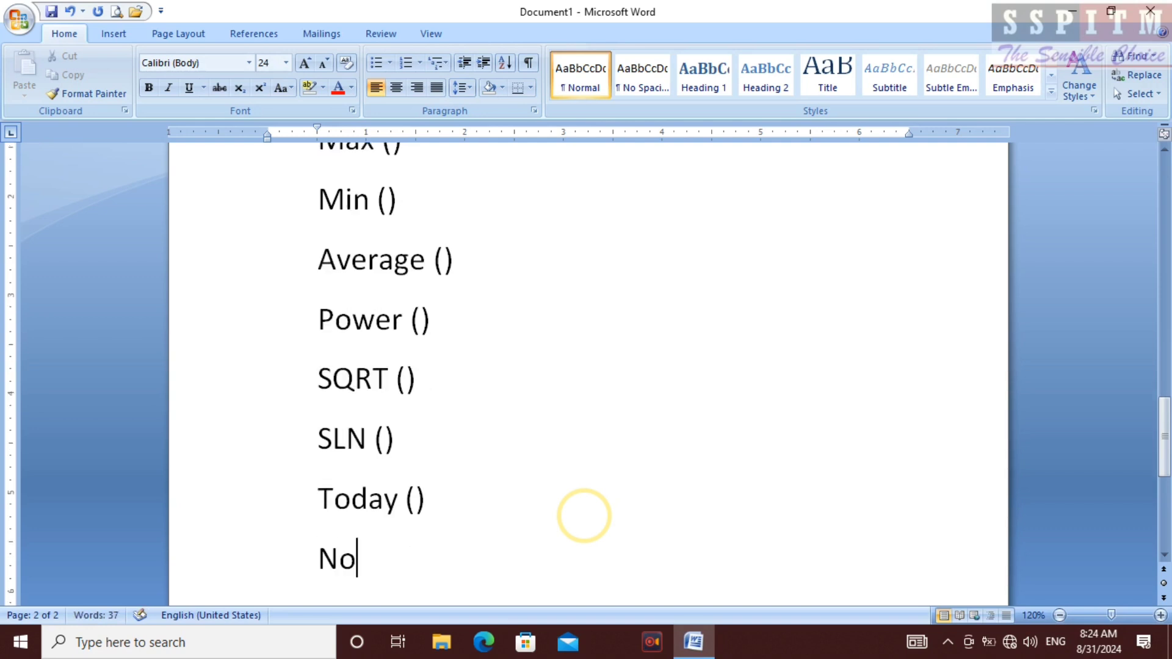
{"action": "type", "text": "w ()"}
{"action": "key", "text": "Return"}
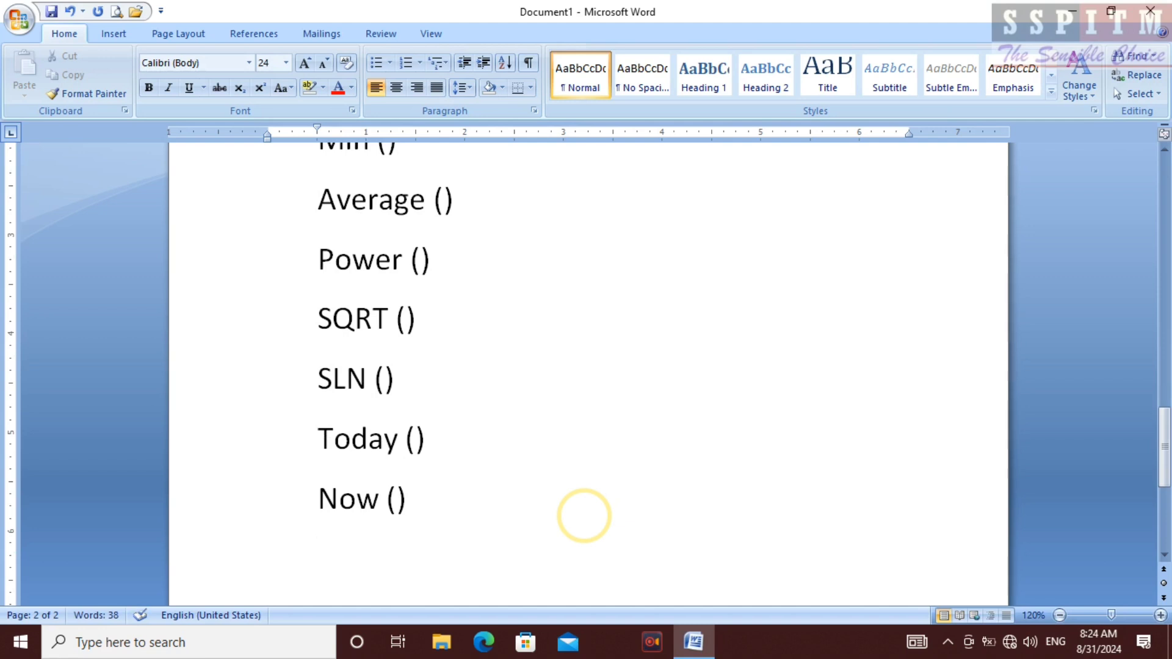
{"action": "type", "text": "Day ()"}
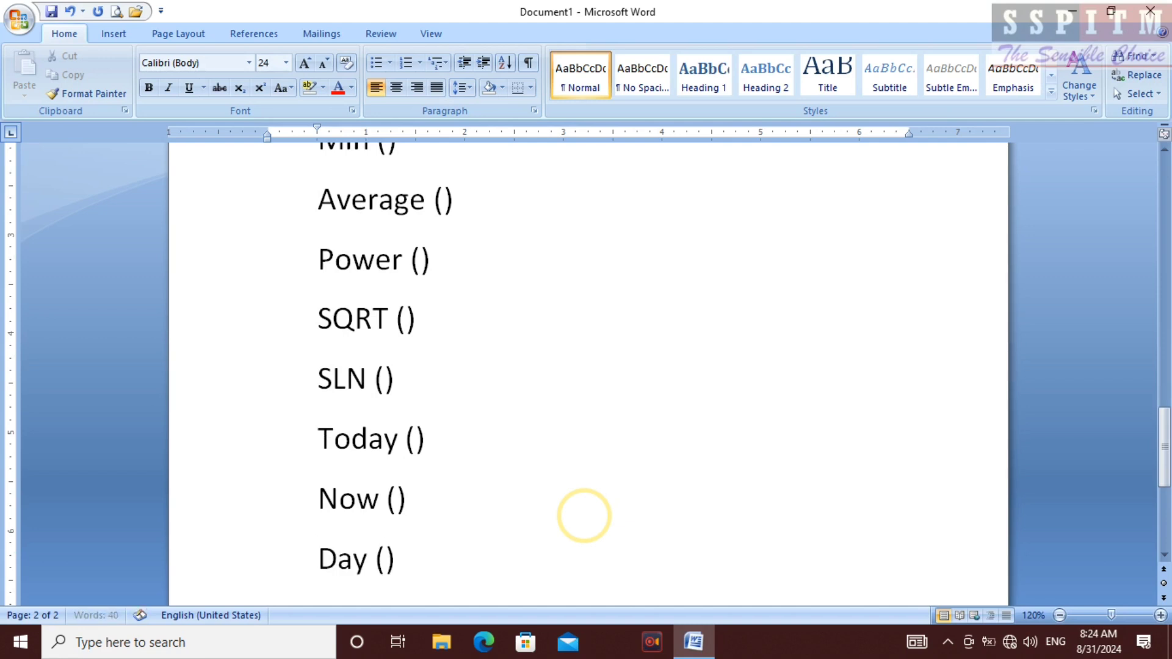
{"action": "key", "text": "Return"}
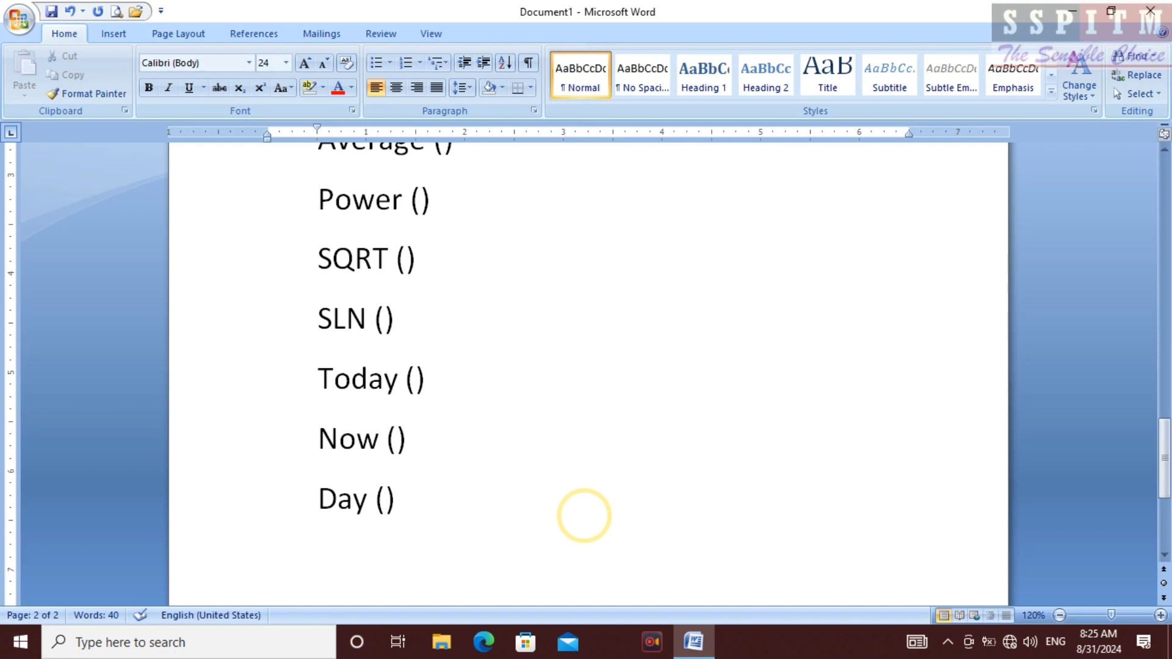
Step: Launch Microsoft Office Excel 2007 and select cell D10 in the blank workbook
{"action": "scroll", "coordinate": [342, 497], "scroll_direction": "up", "scroll_amount": 10}
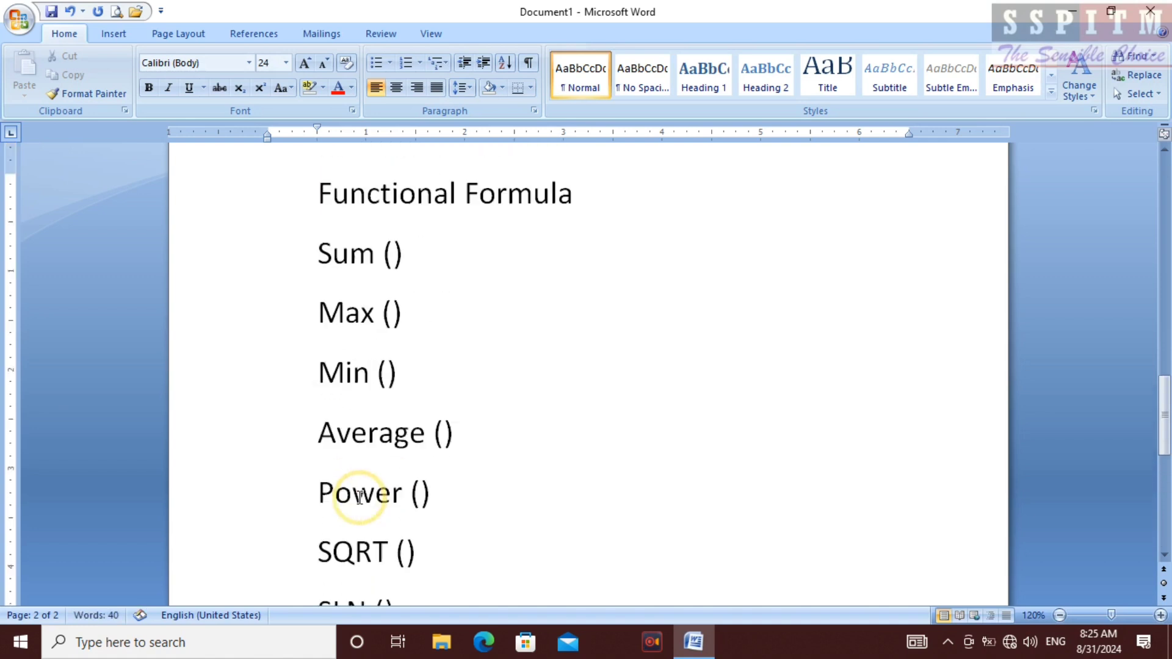
{"action": "scroll", "coordinate": [354, 504], "scroll_direction": "up", "scroll_amount": 10}
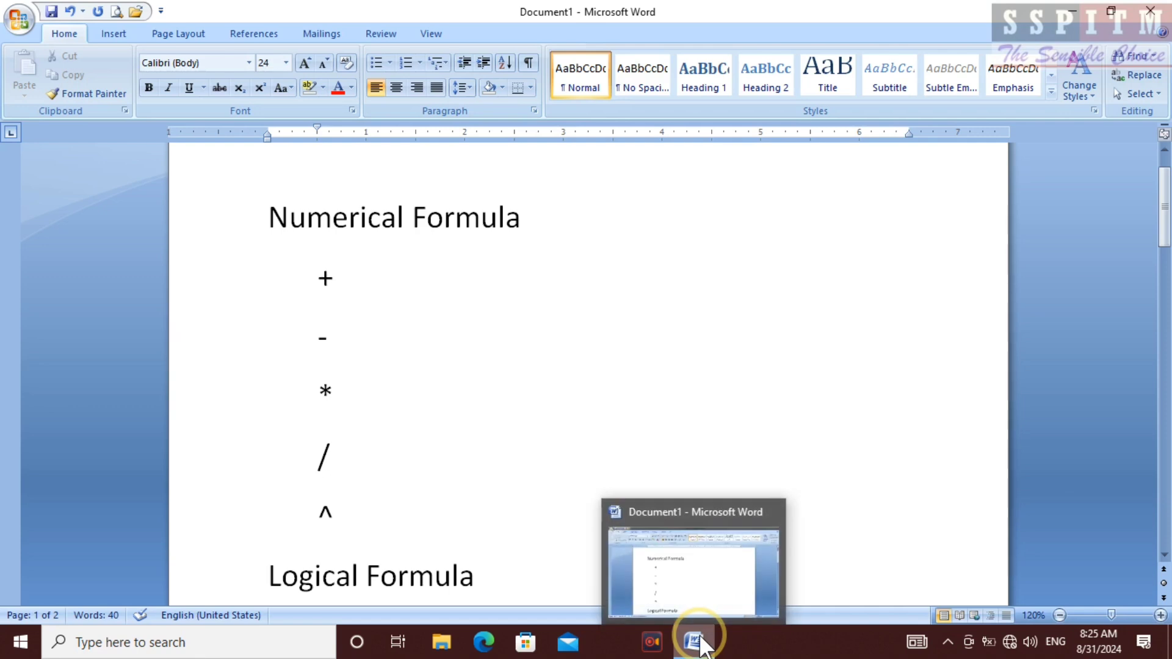
{"action": "left_click", "coordinate": [302, 648]}
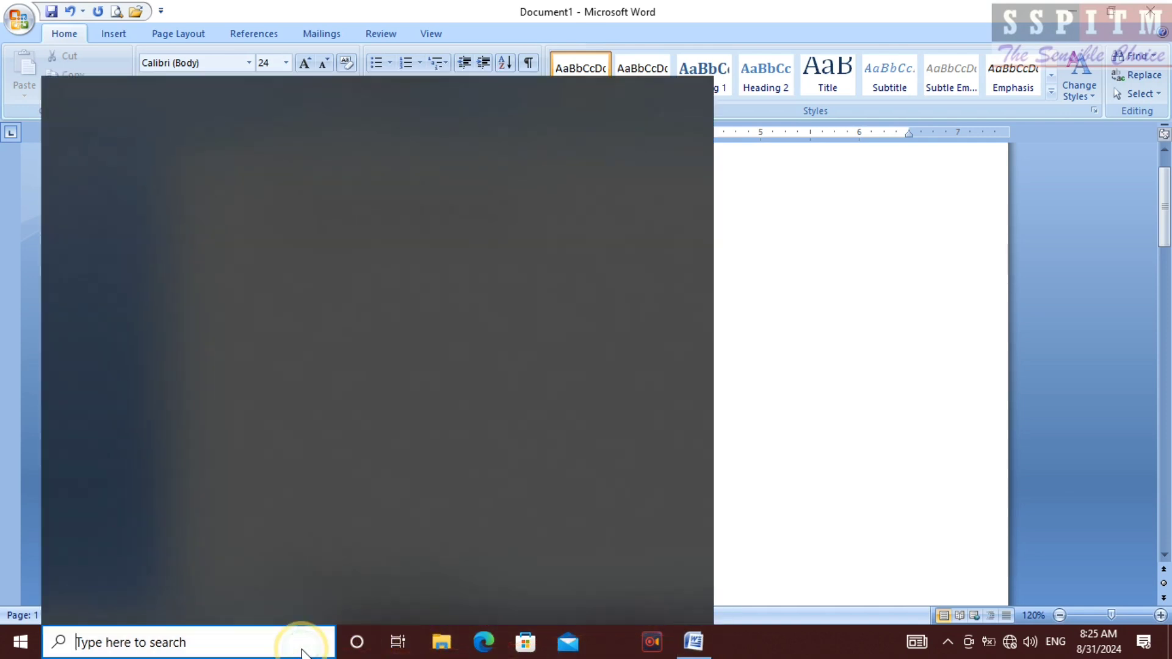
{"action": "type", "text": "excel"}
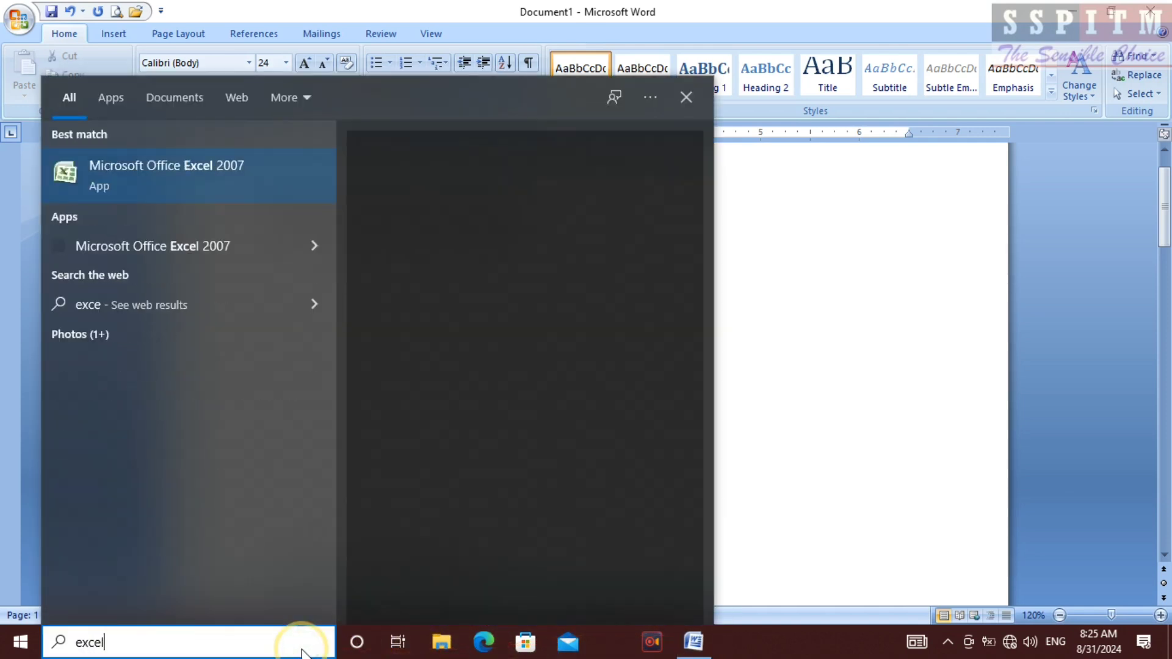
{"action": "key", "text": "Escape"}
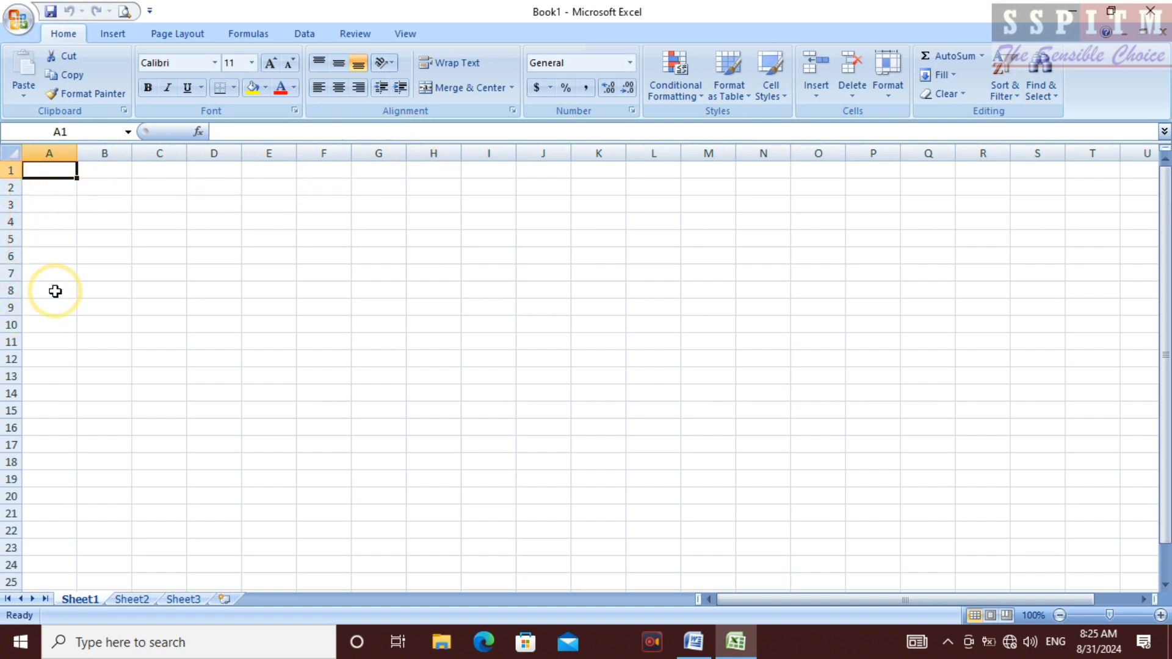
{"action": "left_click", "coordinate": [225, 326]}
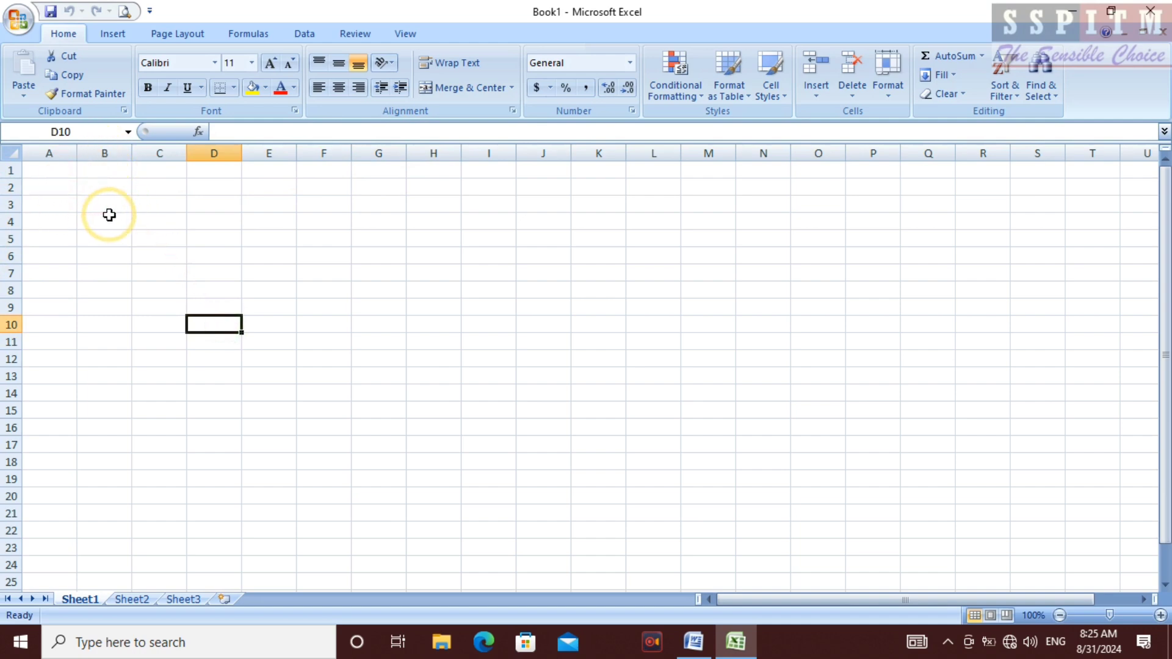
{"action": "left_click", "coordinate": [52, 192]}
{"action": "left_click", "coordinate": [152, 206]}
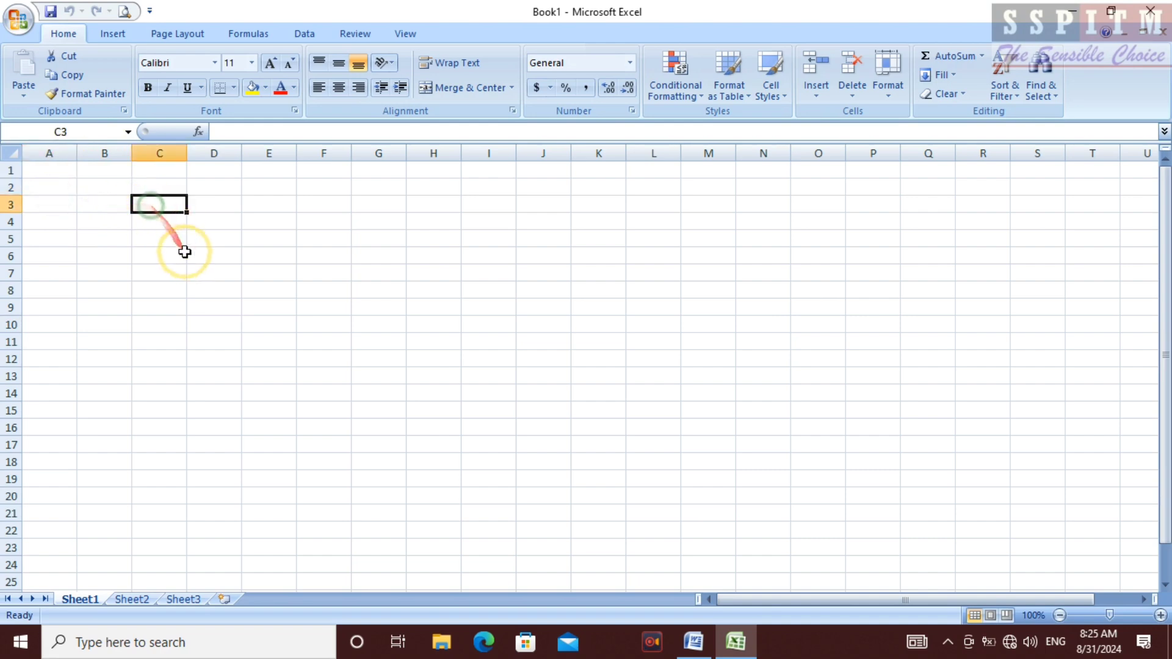
{"action": "left_click", "coordinate": [137, 252]}
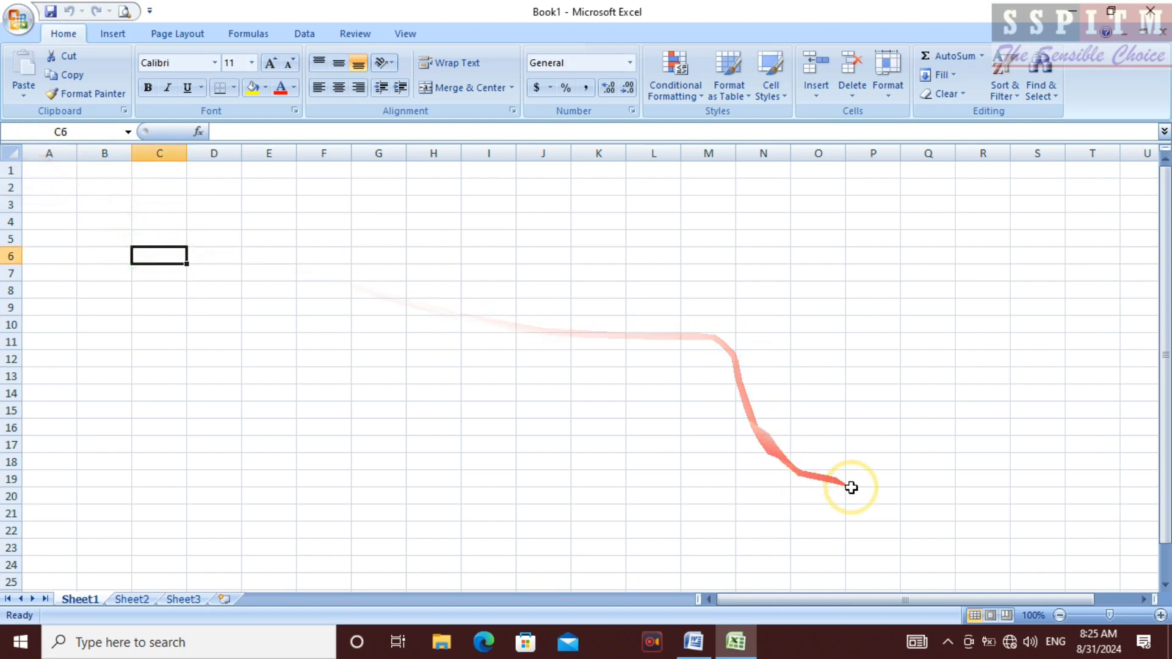
Step: Enter 45 in cell B3 and 35 in cell C3
{"action": "left_click", "coordinate": [1121, 616]}
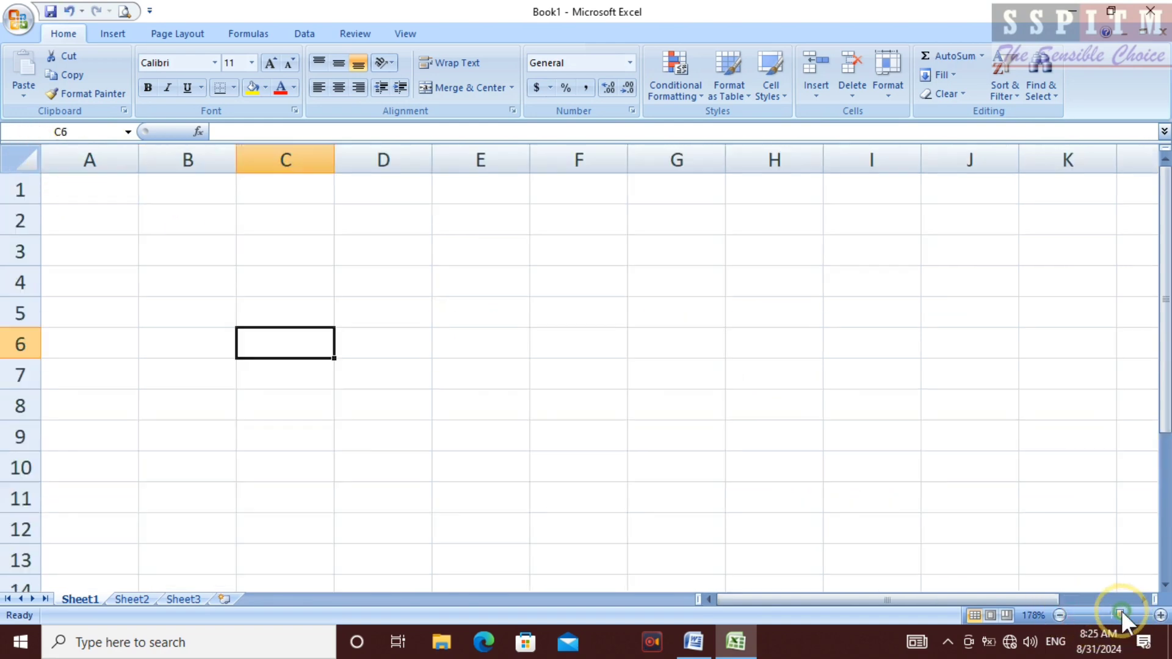
{"action": "left_click", "coordinate": [173, 261]}
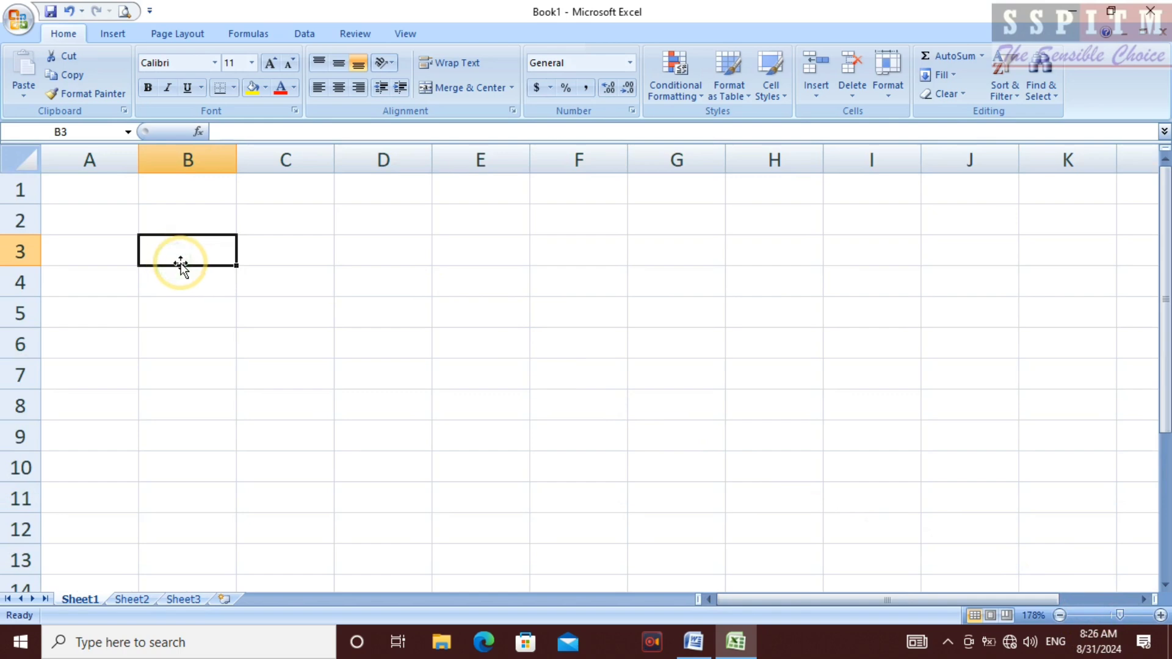
{"action": "type", "text": "45"}
{"action": "key", "text": "Tab"}
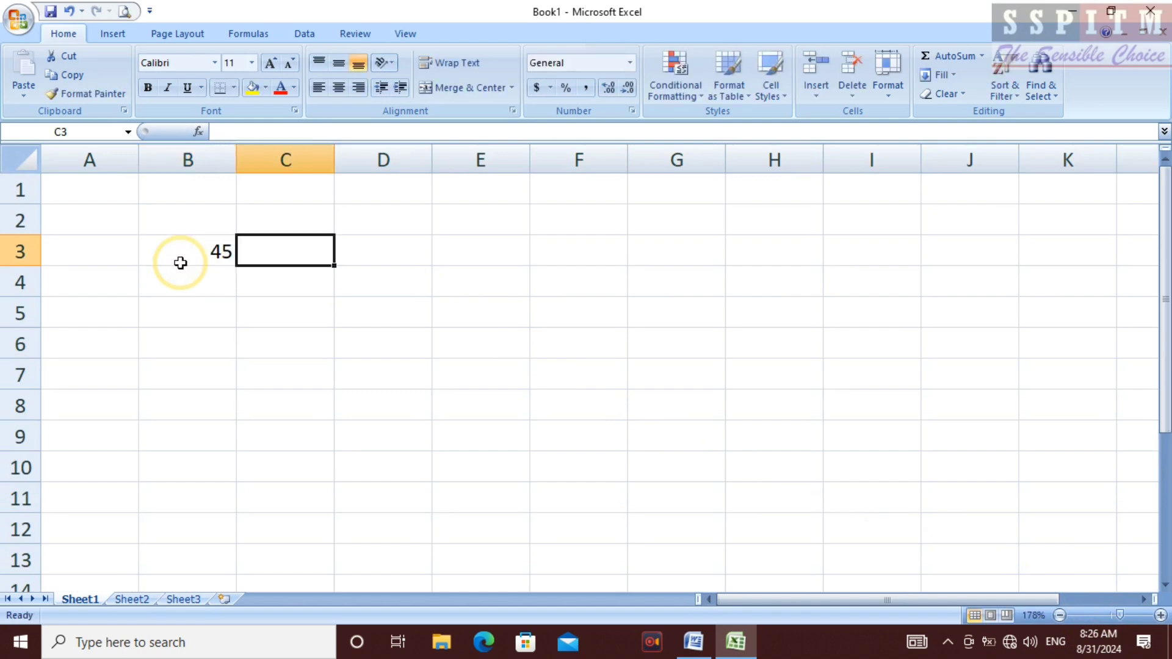
{"action": "type", "text": "35"}
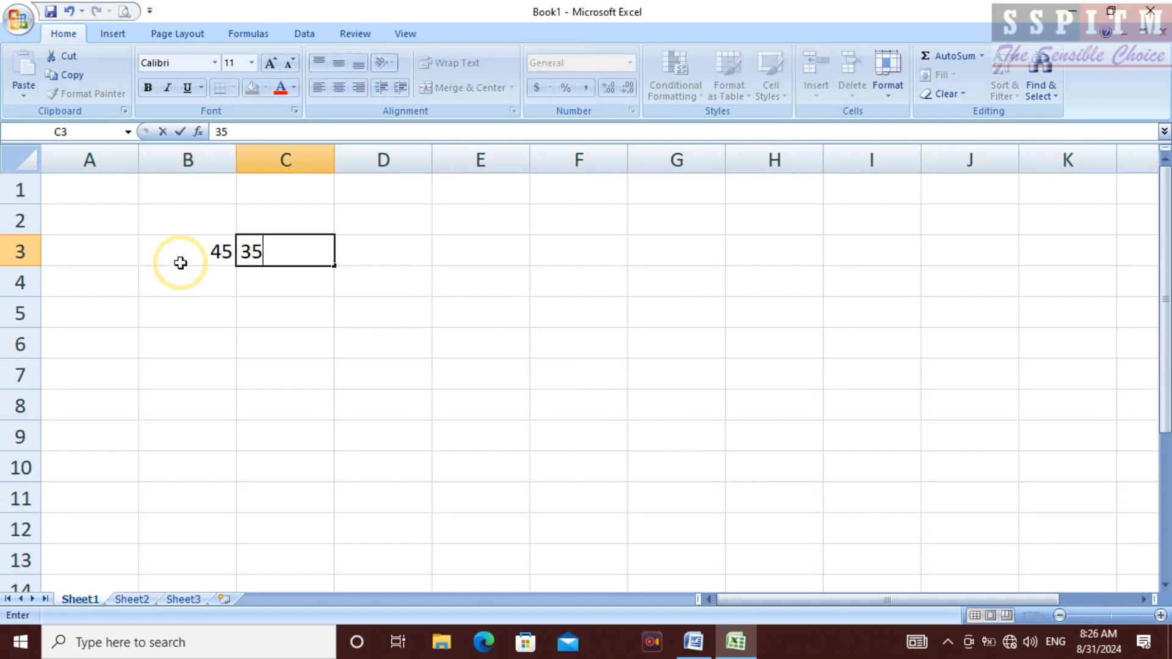
{"action": "key", "text": "Tab"}
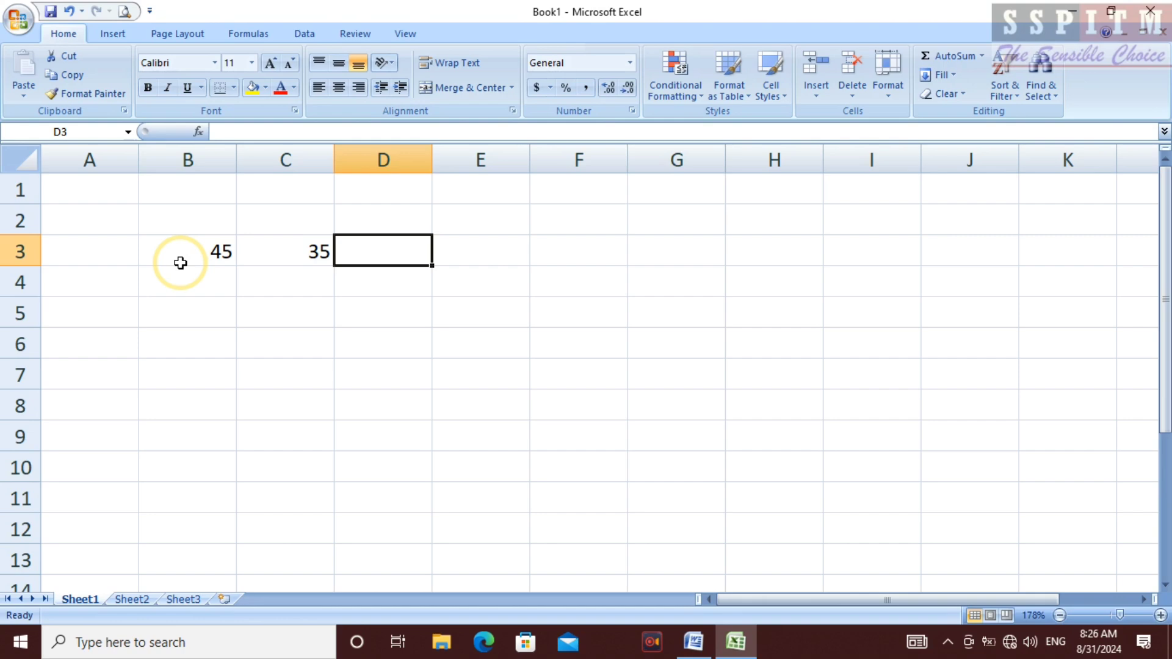
Step: Enter the addition formula =B3+C3 in cell D3, referencing the two numbers beside it
{"action": "type", "text": "="}
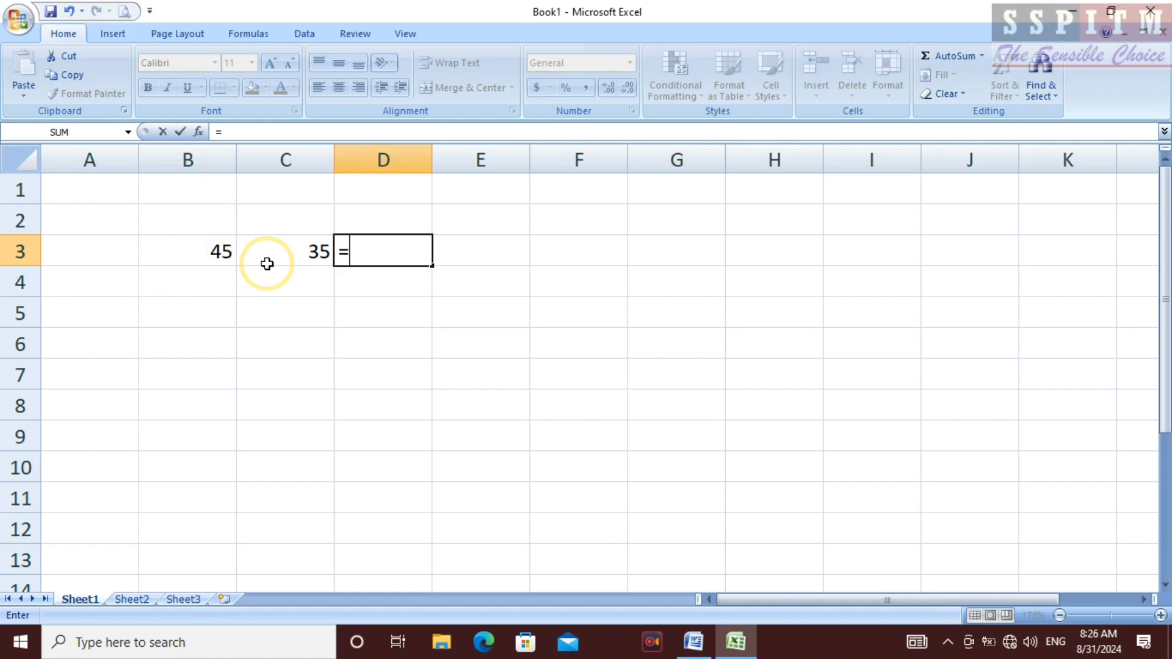
{"action": "type", "text": "b3"}
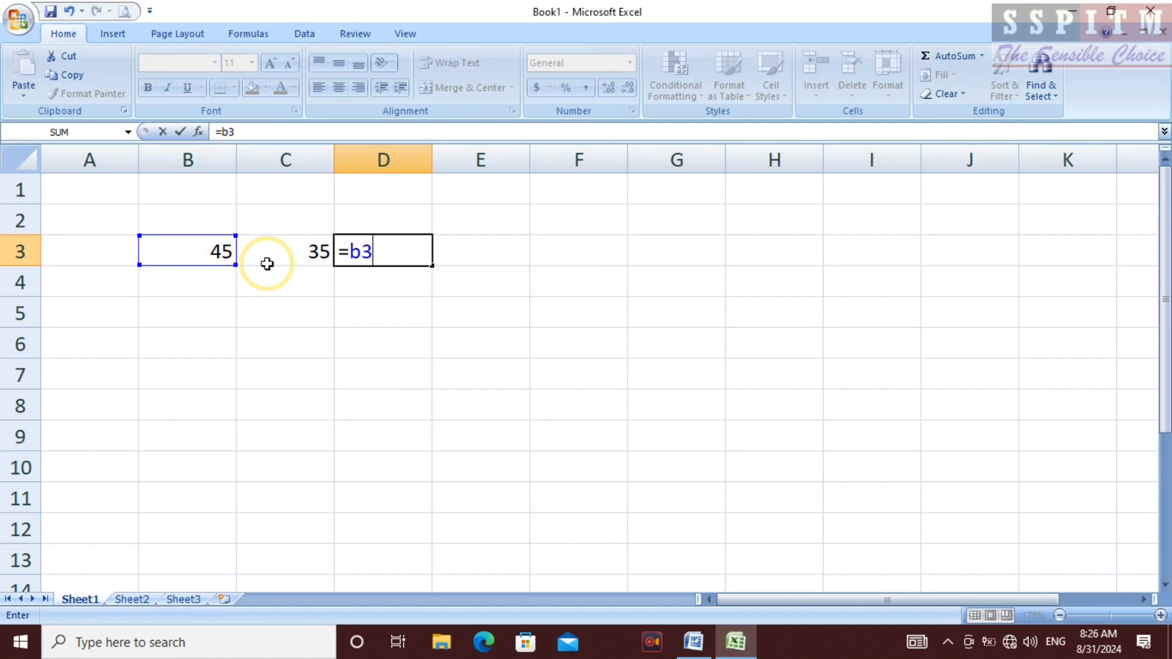
{"action": "key", "text": "BackSpace"}
{"action": "key", "text": "BackSpace"}
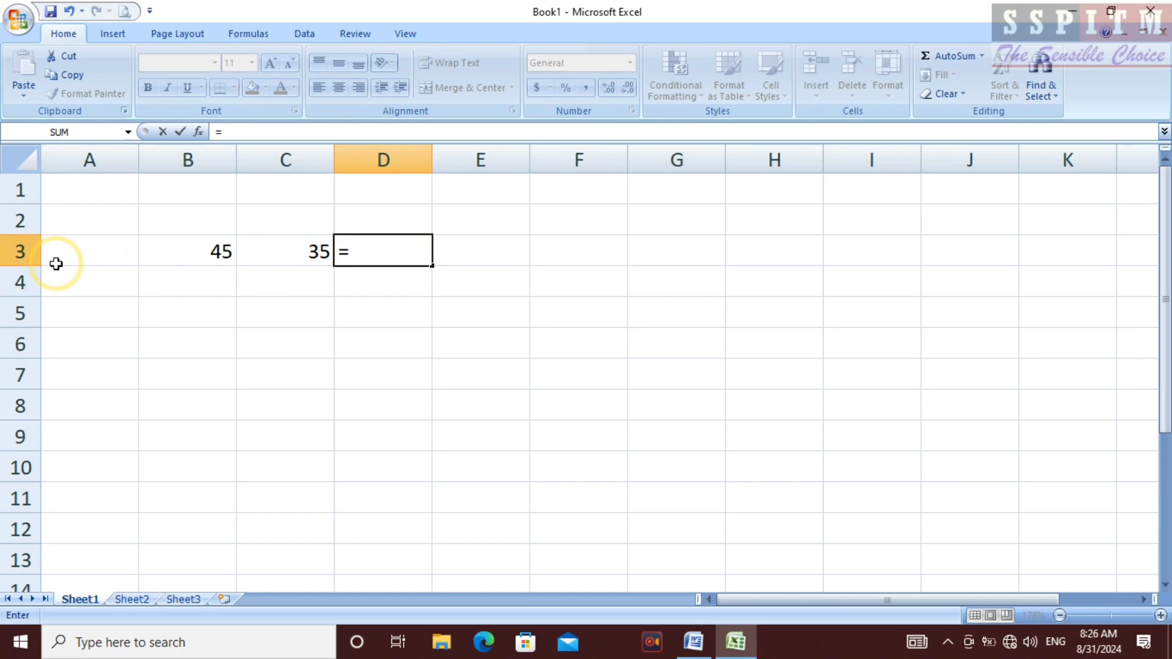
{"action": "left_click", "coordinate": [169, 254]}
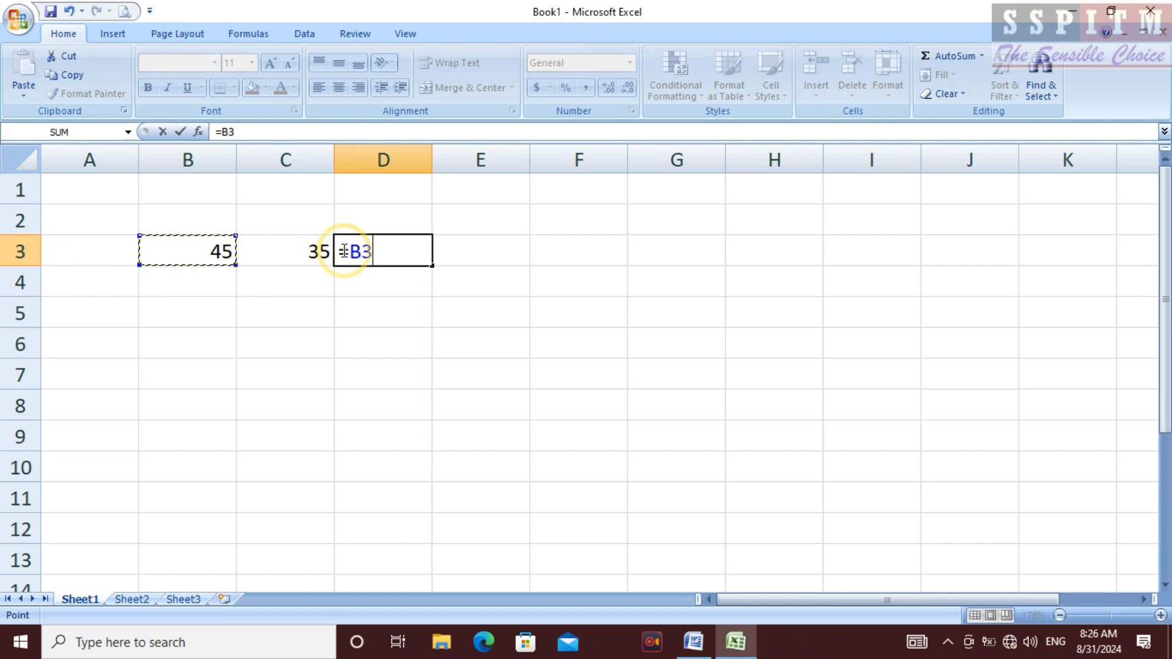
{"action": "type", "text": "+"}
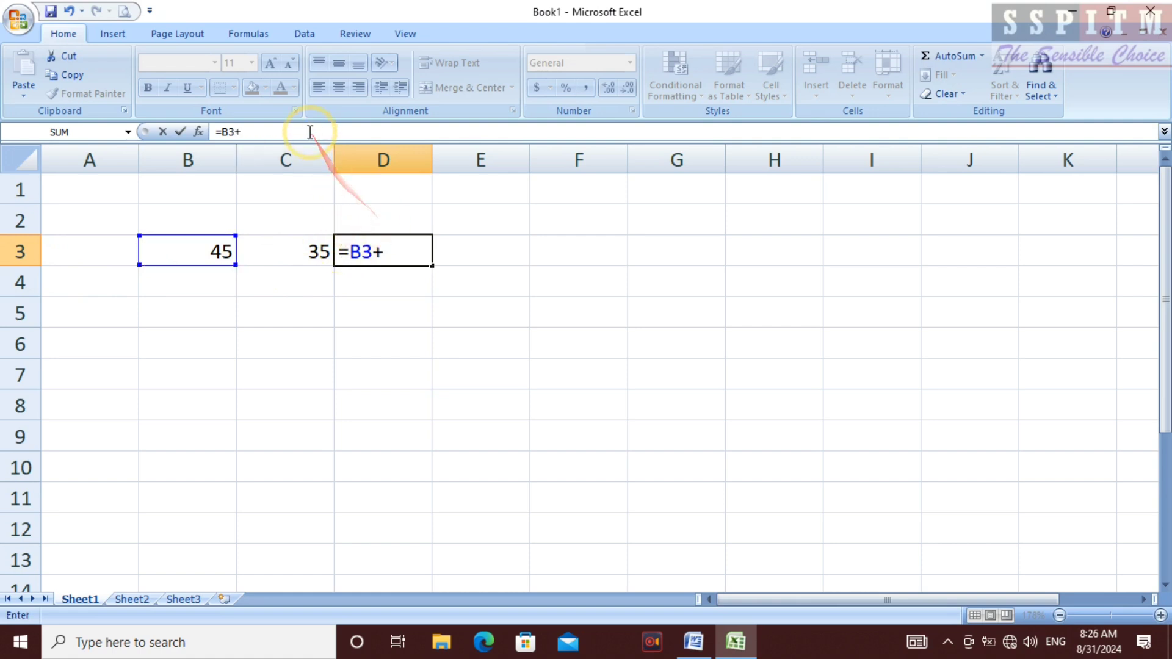
{"action": "left_click", "coordinate": [296, 262]}
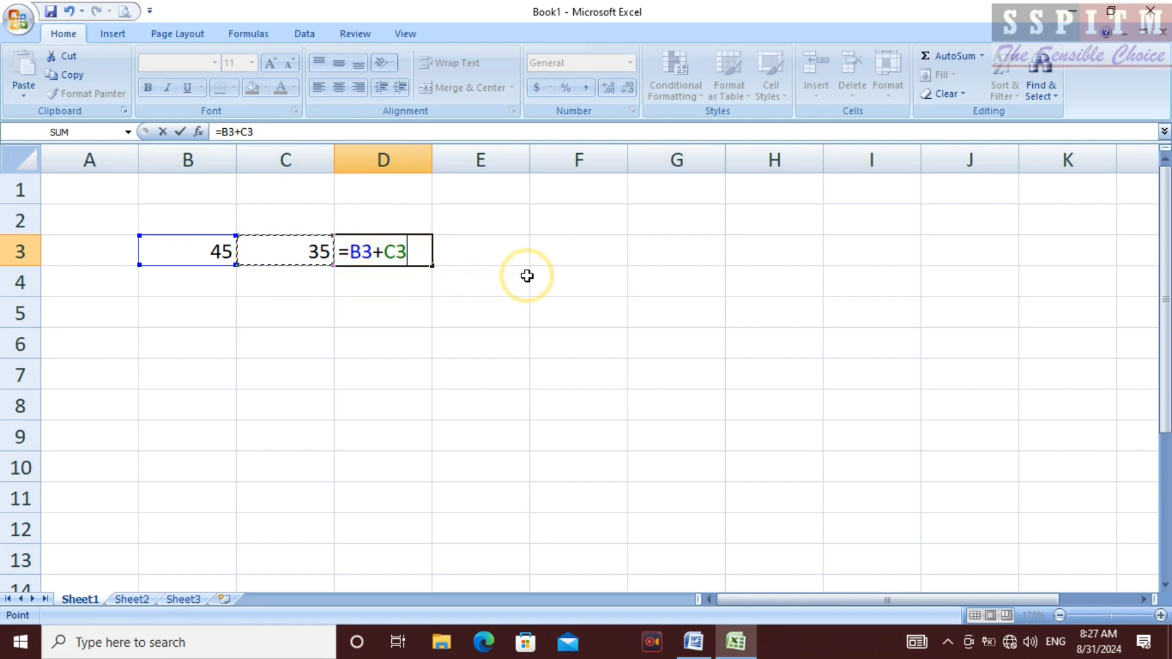
{"action": "key", "text": "Return"}
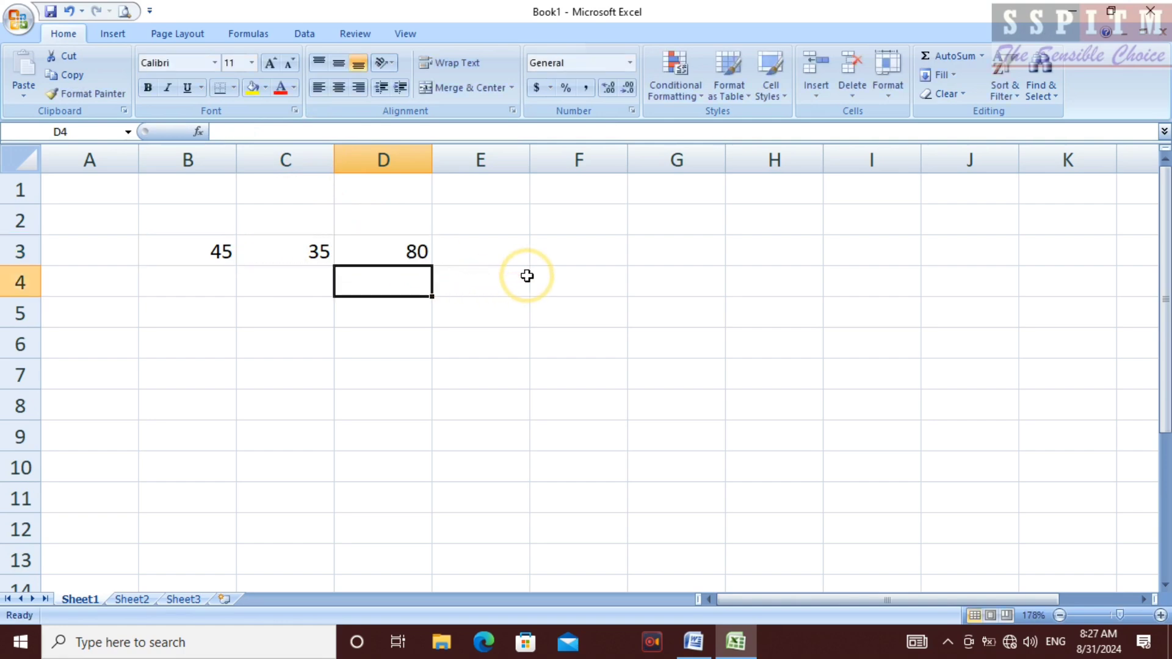
Step: Change the value in cell C3 to 85 and the value in B3 to 145
{"action": "left_click", "coordinate": [310, 258]}
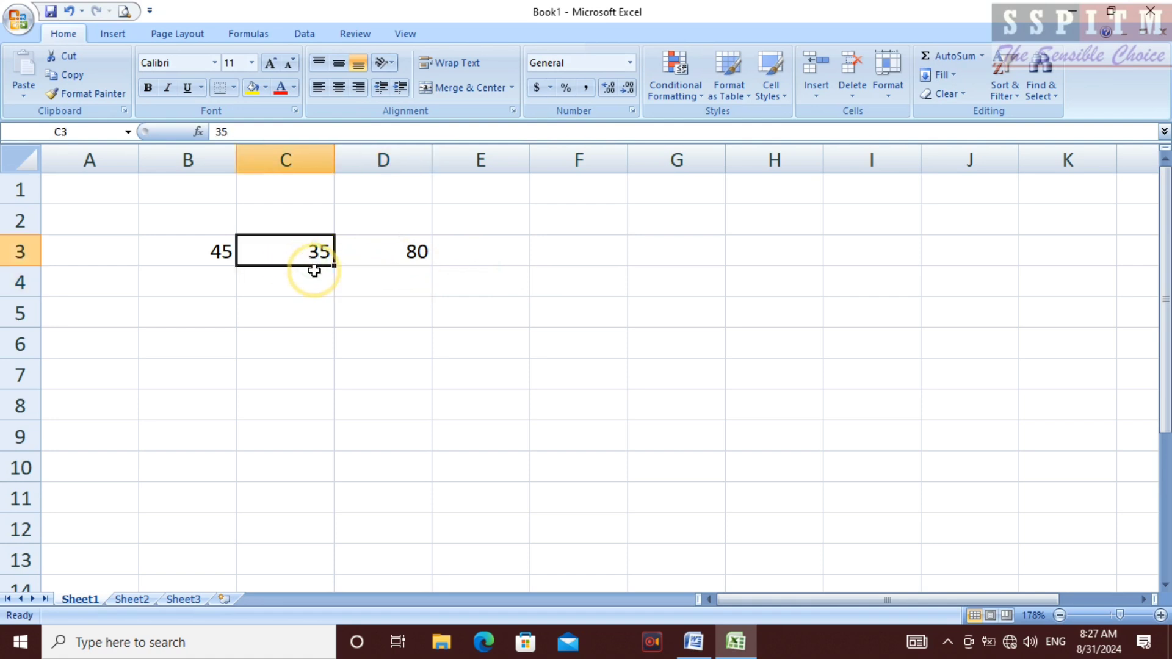
{"action": "type", "text": "85"}
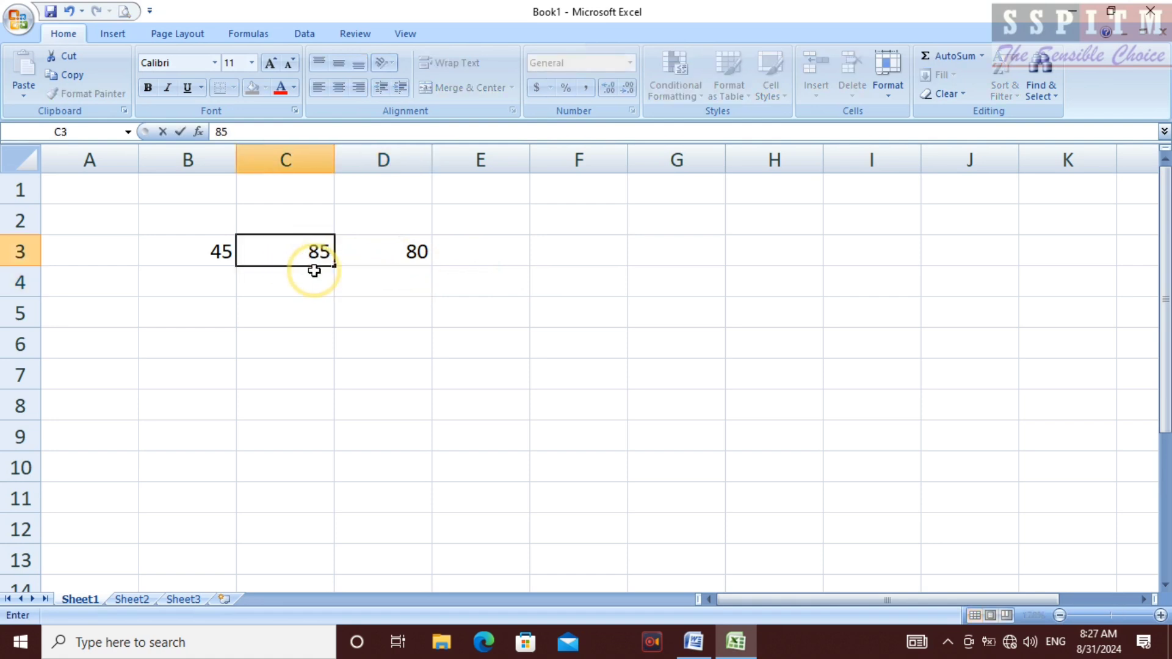
{"action": "key", "text": "Return"}
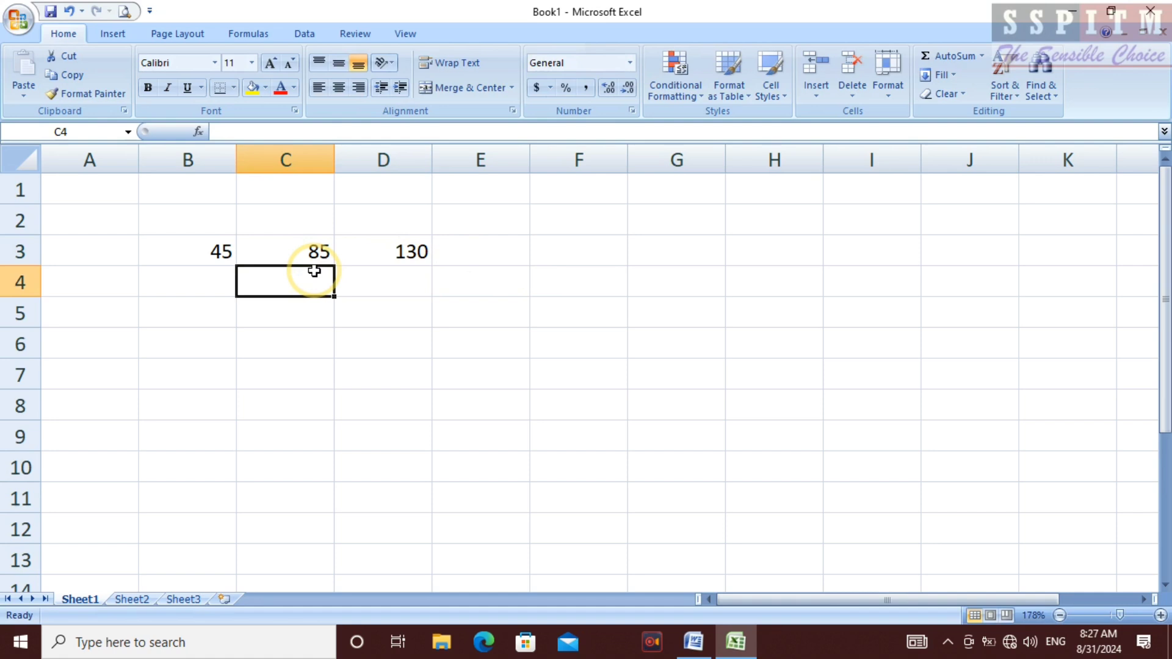
{"action": "key", "text": "Up"}
{"action": "key", "text": "Left"}
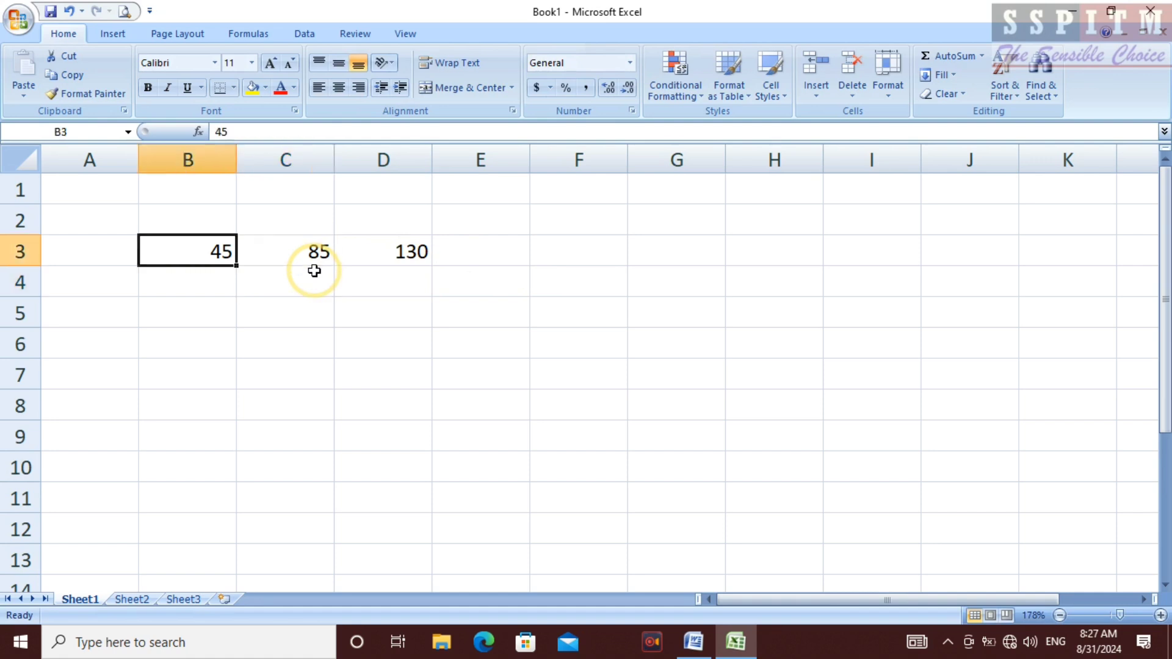
{"action": "type", "text": "145"}
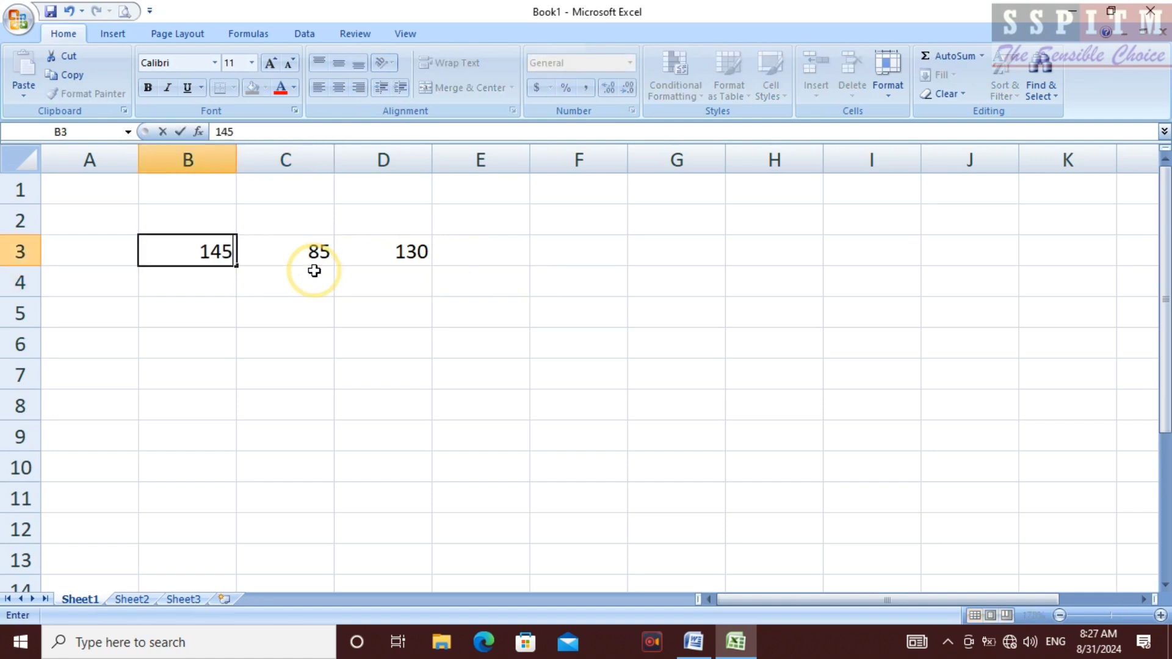
{"action": "key", "text": "Return"}
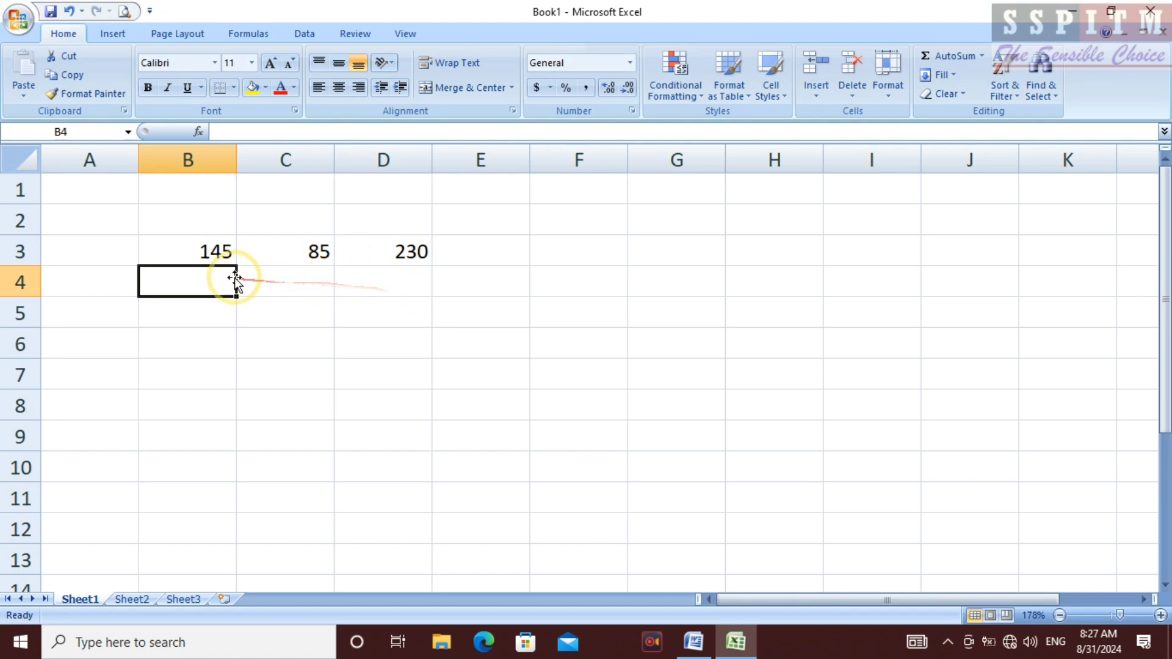
Step: Replace the addition formula in cell D3 with the subtraction formula =B3-C3
{"action": "left_click", "coordinate": [382, 251]}
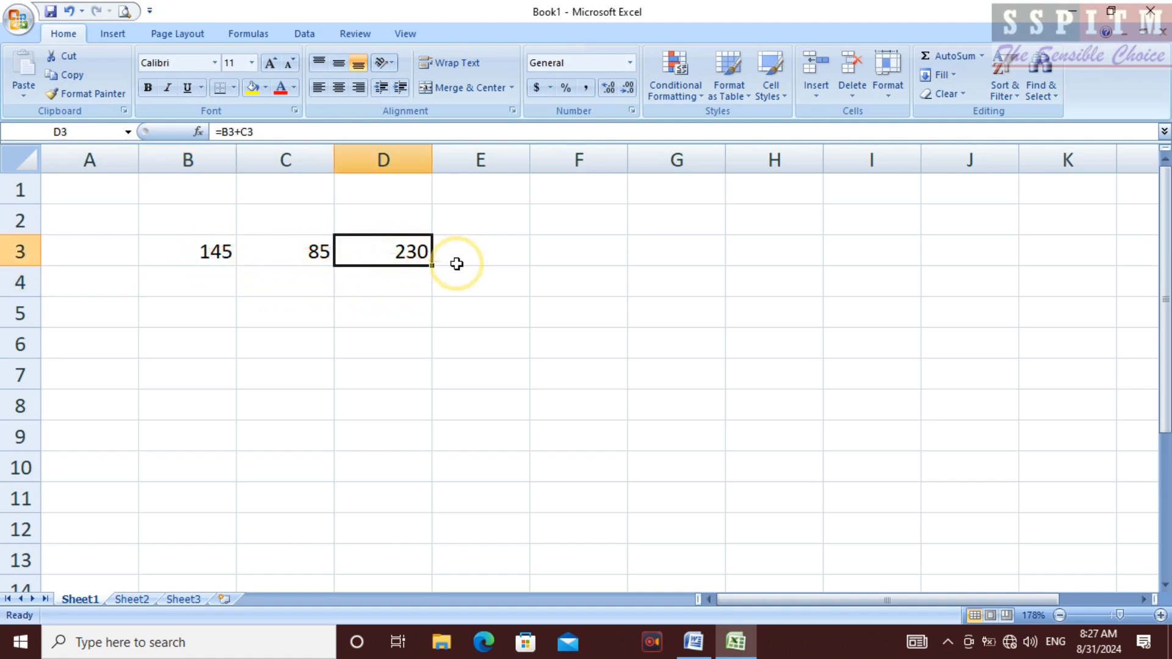
{"action": "key", "text": "Delete"}
{"action": "type", "text": "="}
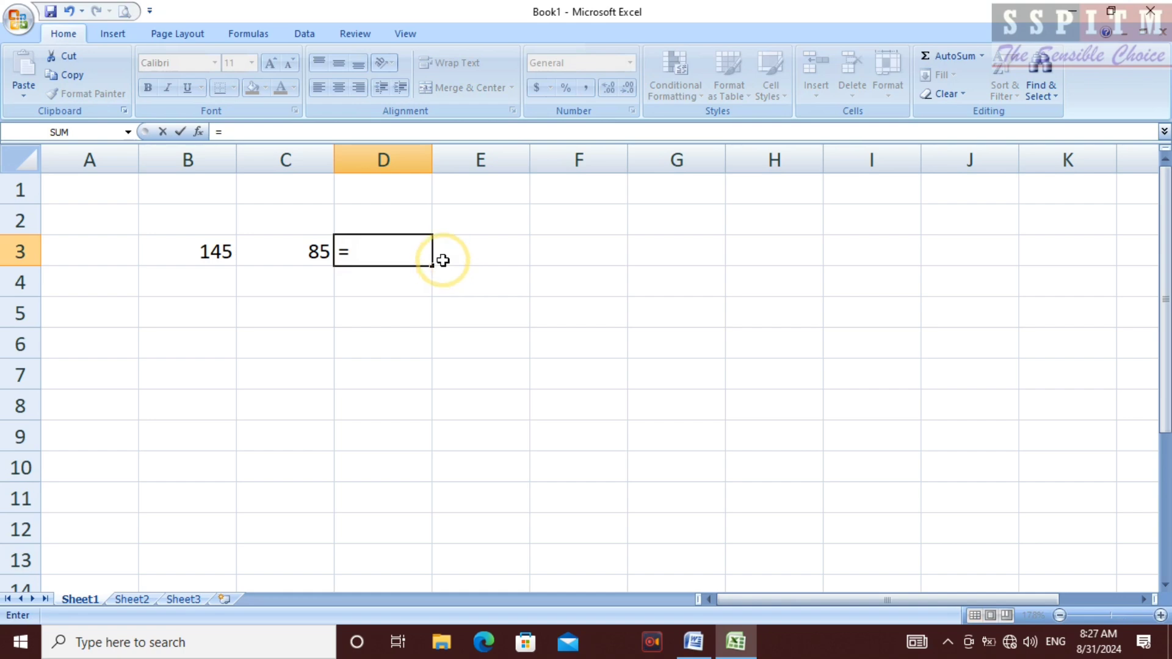
{"action": "left_click", "coordinate": [216, 251]}
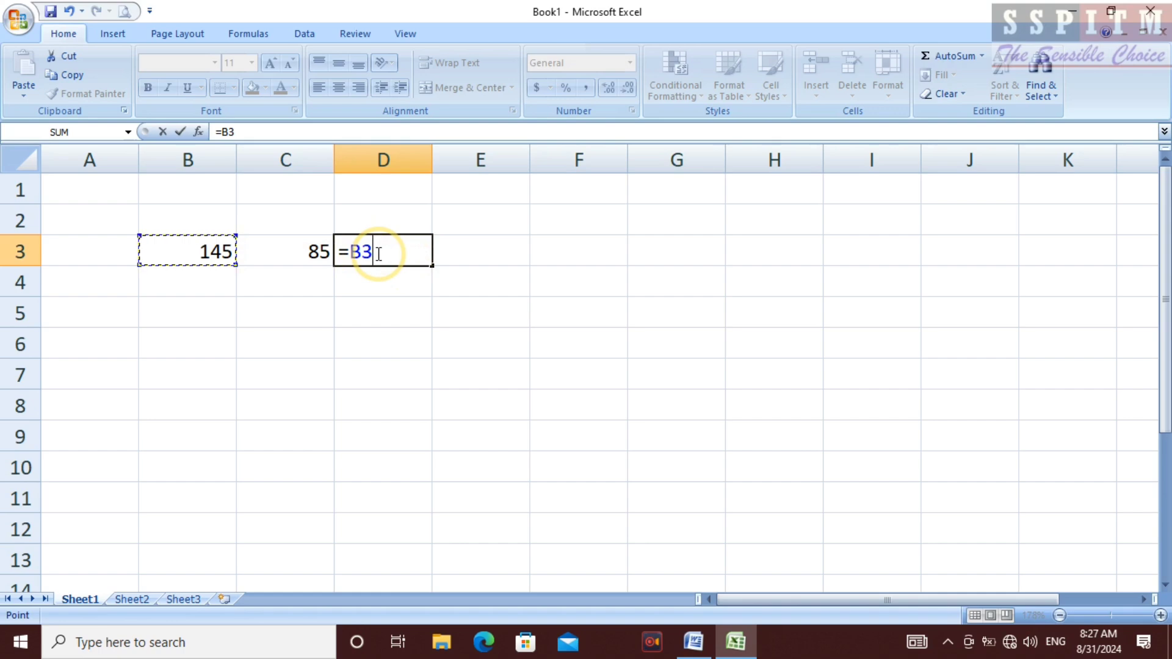
{"action": "type", "text": "-"}
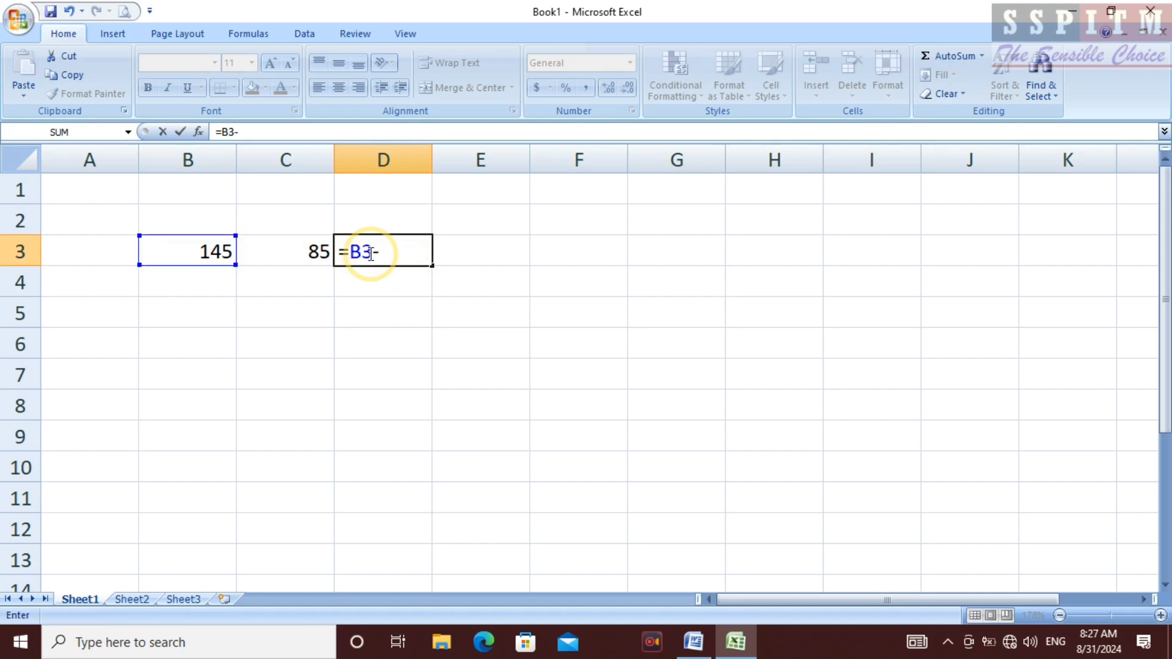
{"action": "left_click", "coordinate": [313, 246]}
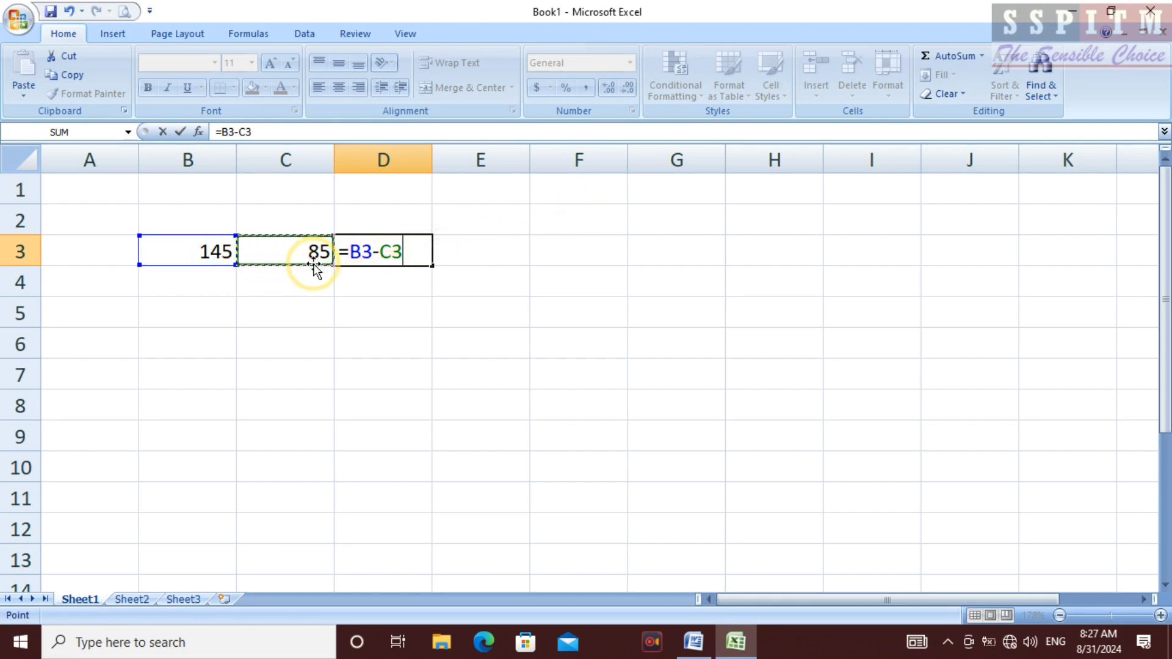
{"action": "key", "text": "Return"}
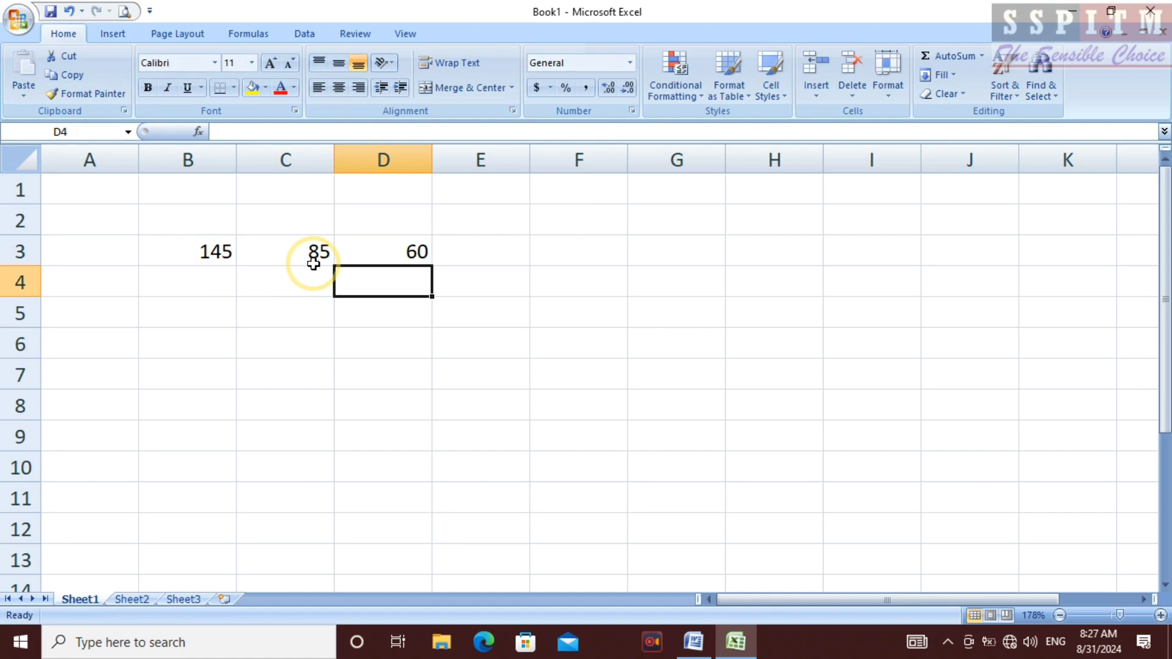
Step: Clear cells B3 to D3 and enter 452 in cell B4 and 5 in cell C4
{"action": "left_click_drag", "start_coordinate": [203, 261], "coordinate": [379, 252]}
{"action": "key", "text": "Delete"}
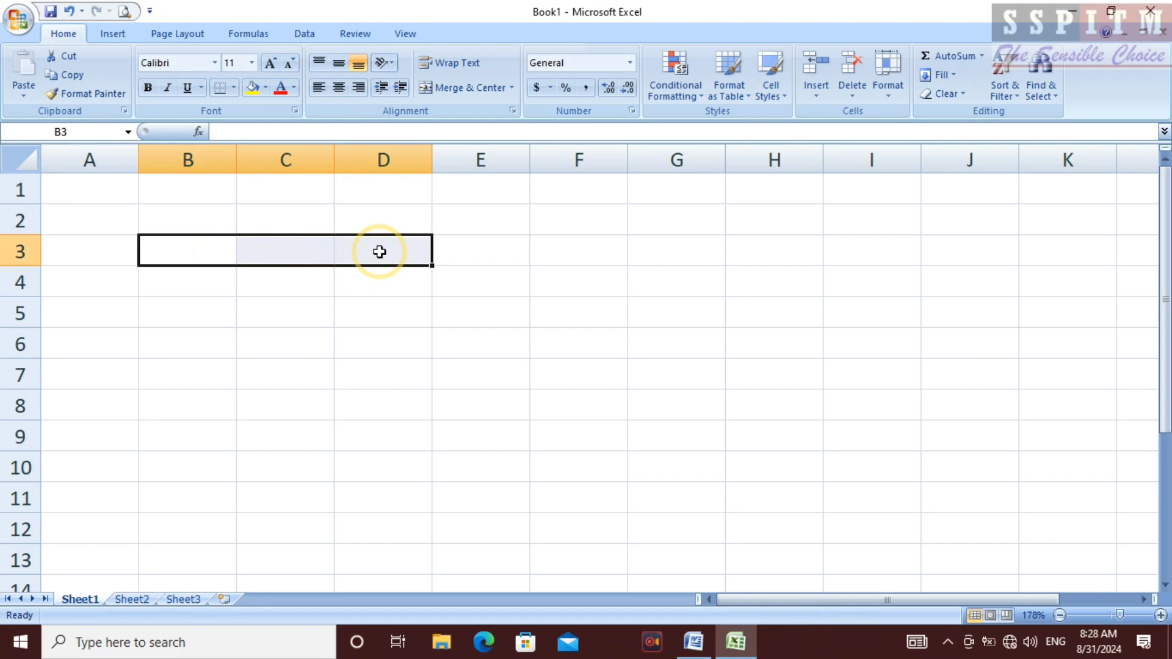
{"action": "key", "text": "Left"}
{"action": "key", "text": "Right"}
{"action": "key", "text": "Down"}
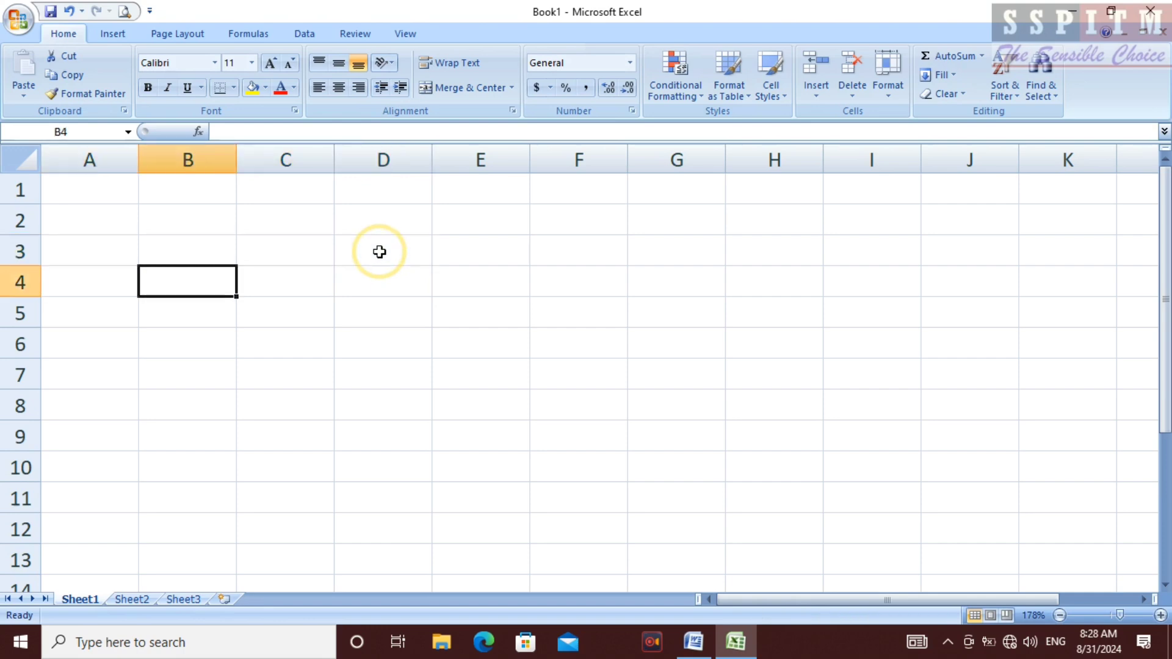
{"action": "type", "text": "452"}
{"action": "key", "text": "Tab"}
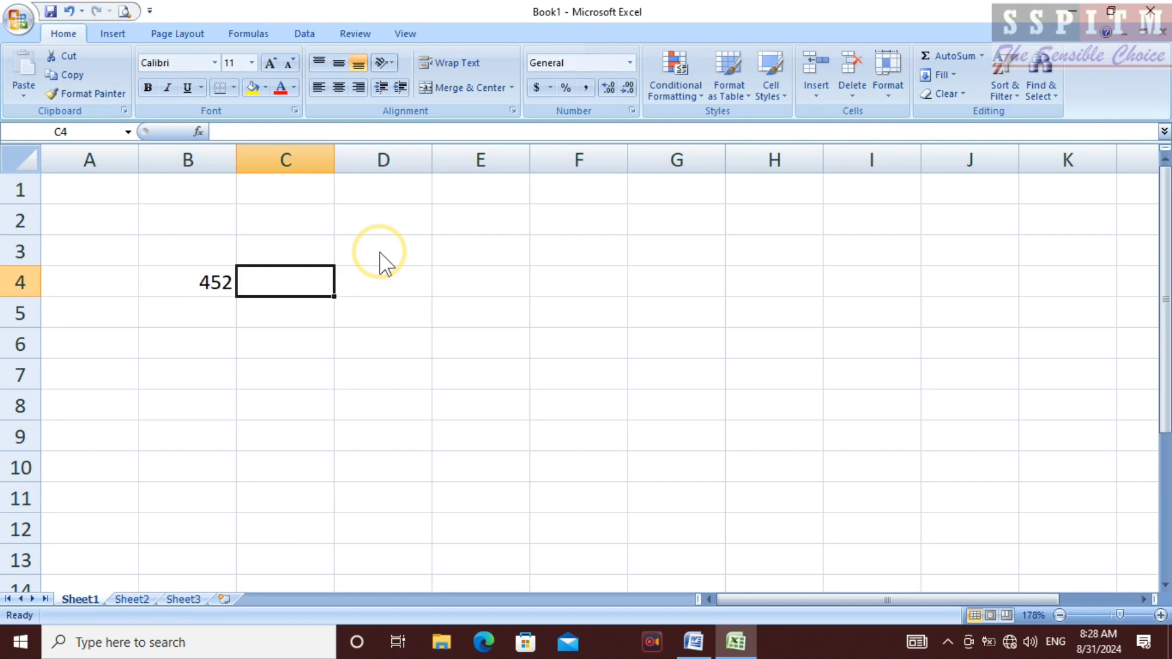
{"action": "type", "text": "5"}
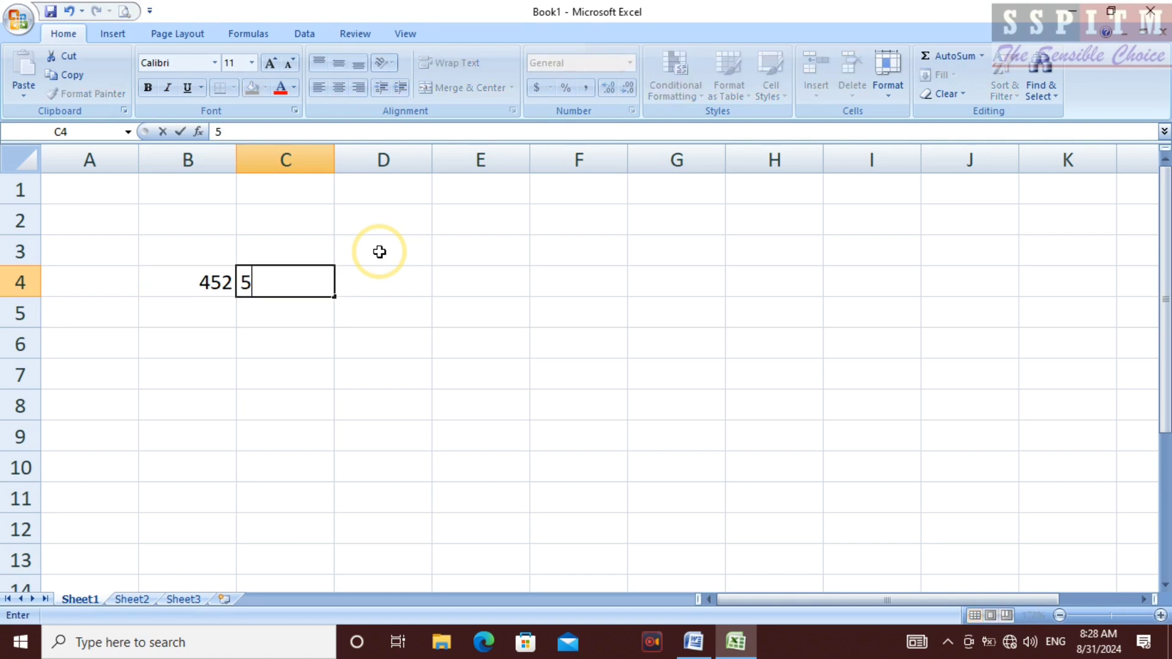
{"action": "key", "text": "Tab"}
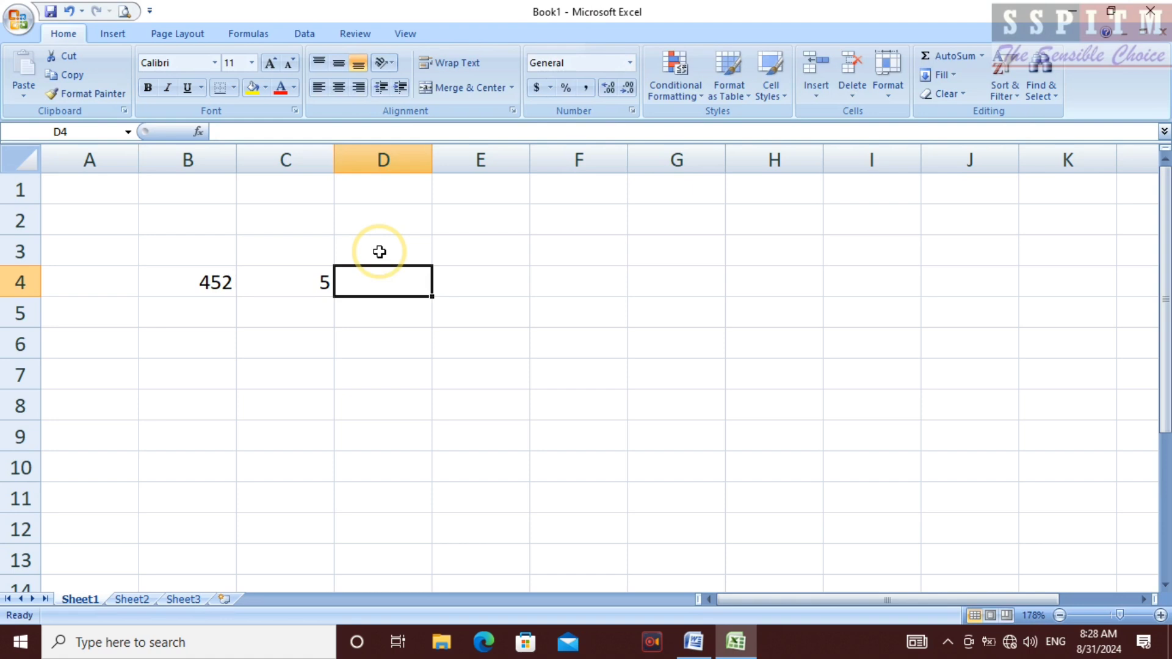
Step: Enter the multiplication formula =B4*C4 in cell D4, referencing the two numbers beside it
{"action": "type", "text": "="}
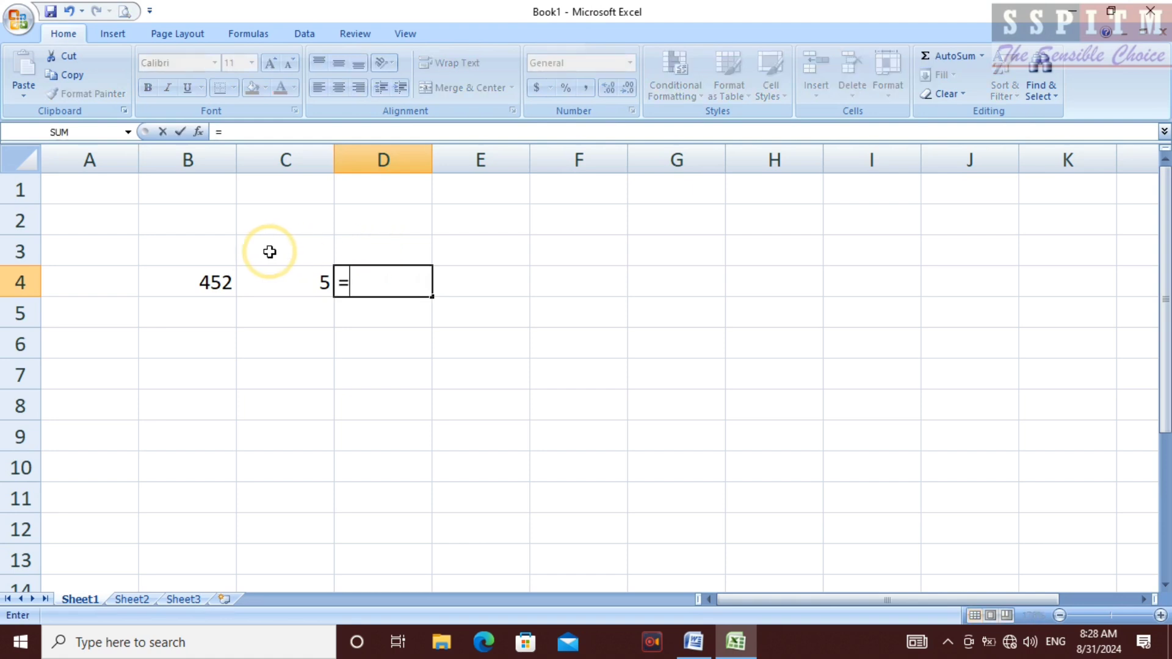
{"action": "left_click", "coordinate": [223, 281]}
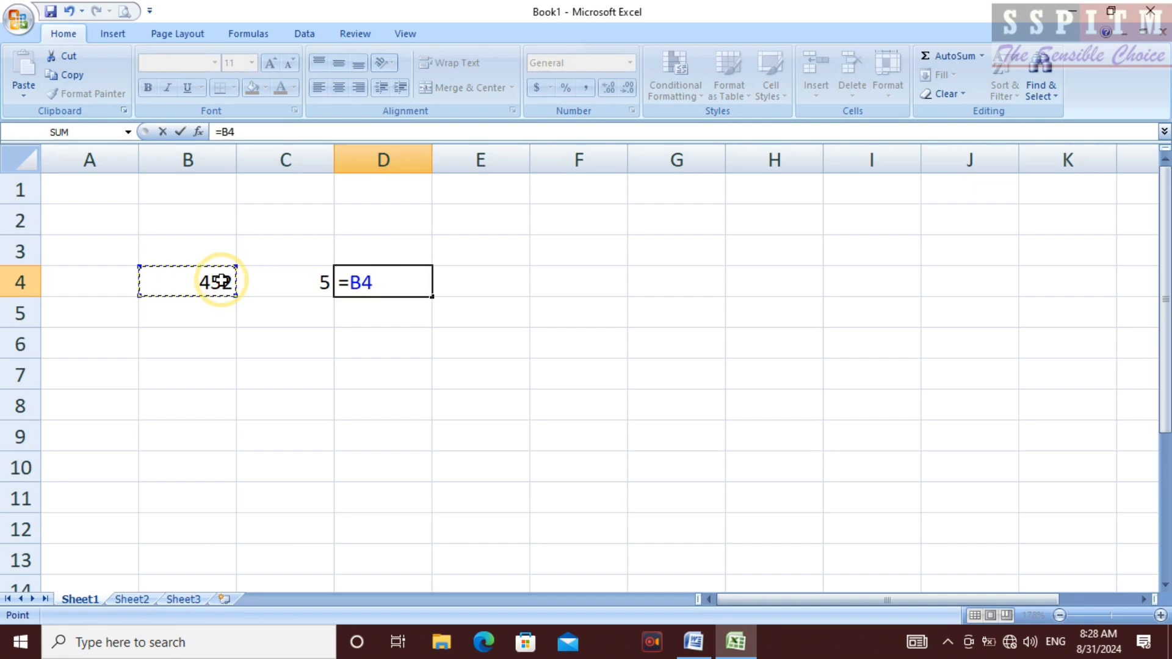
{"action": "type", "text": "*"}
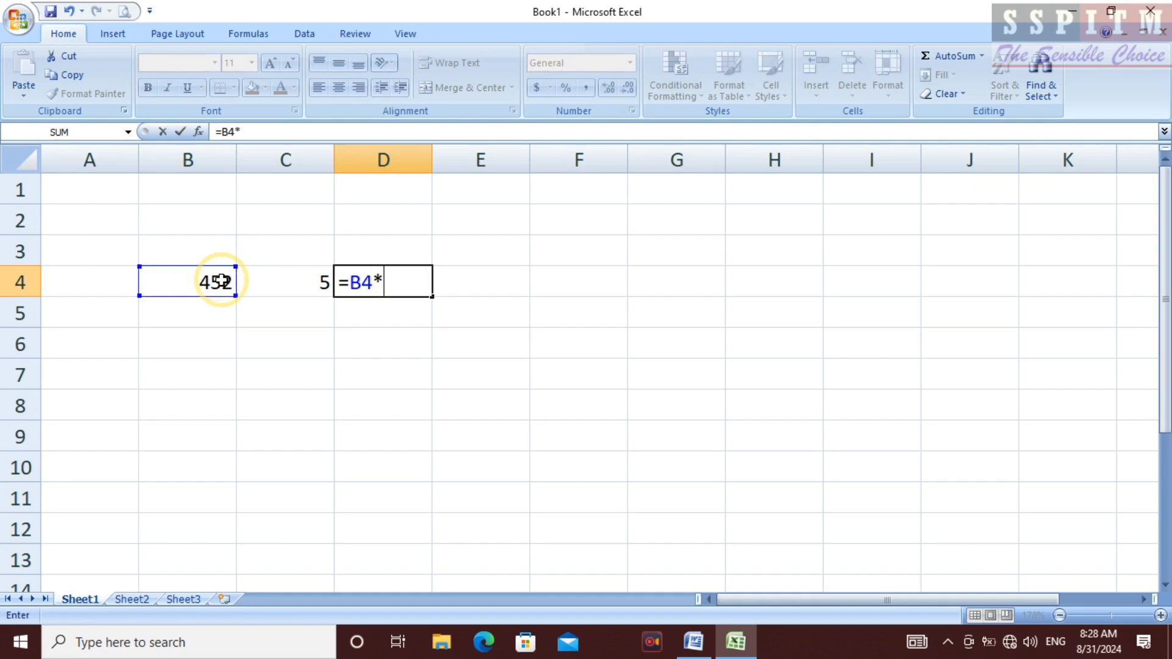
{"action": "left_click", "coordinate": [304, 276]}
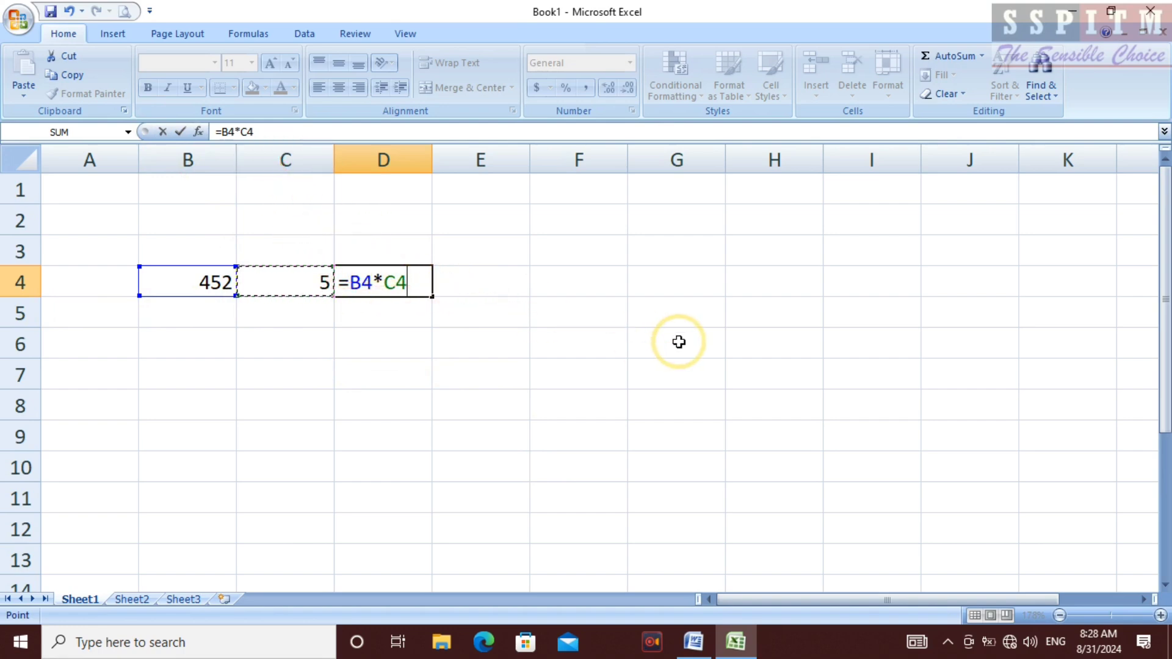
{"action": "key", "text": "Return"}
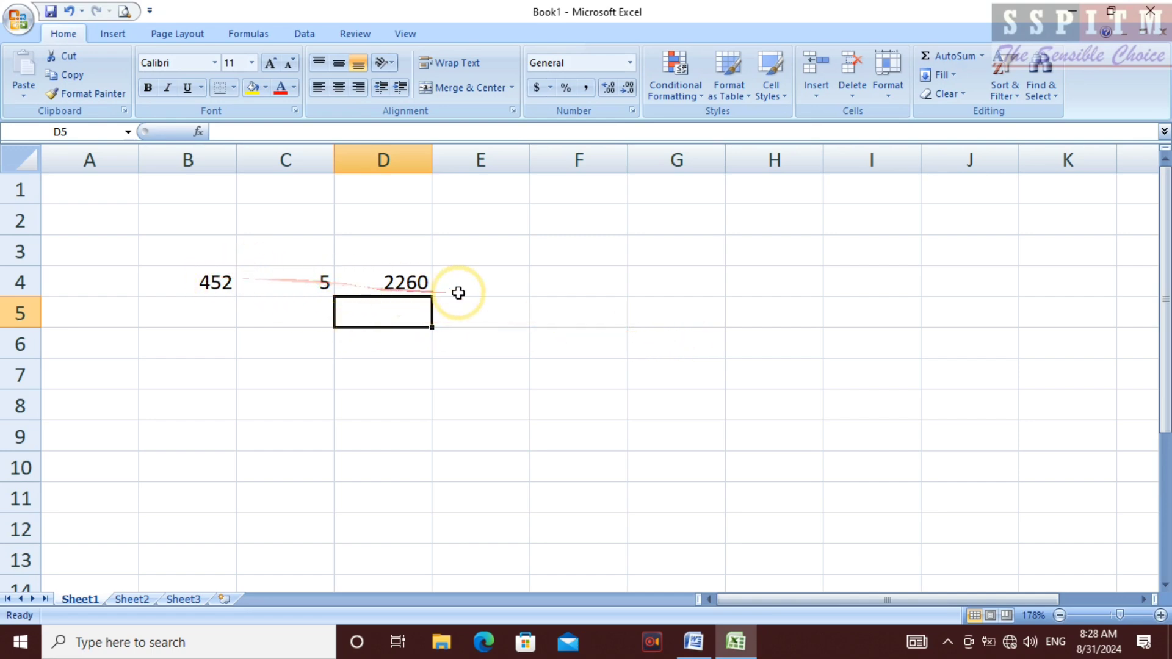
Step: Replace the multiplication formula in cell D4 with the division formula =B4/C4
{"action": "left_click", "coordinate": [408, 278]}
{"action": "key", "text": "Delete"}
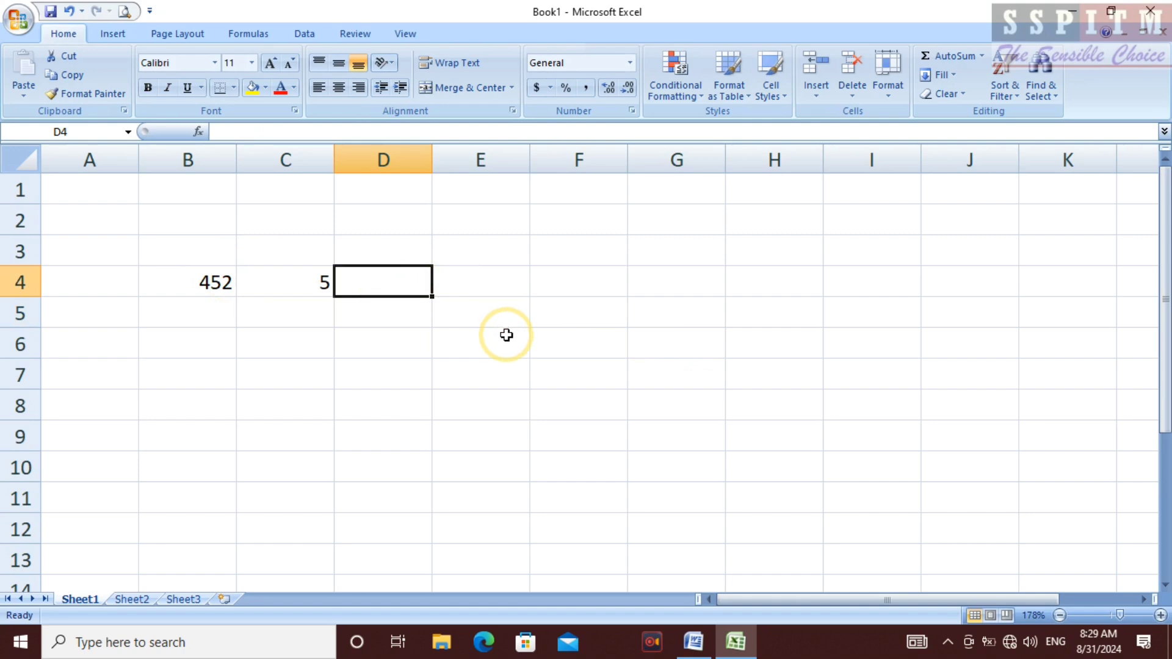
{"action": "type", "text": "="}
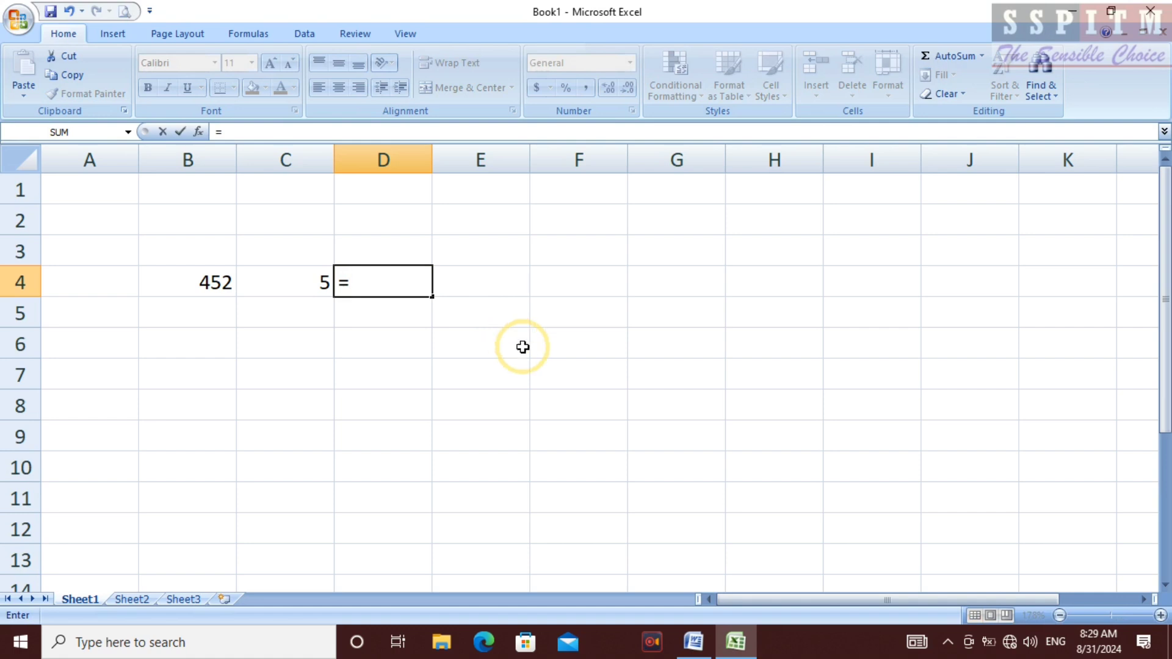
{"action": "left_click", "coordinate": [230, 281]}
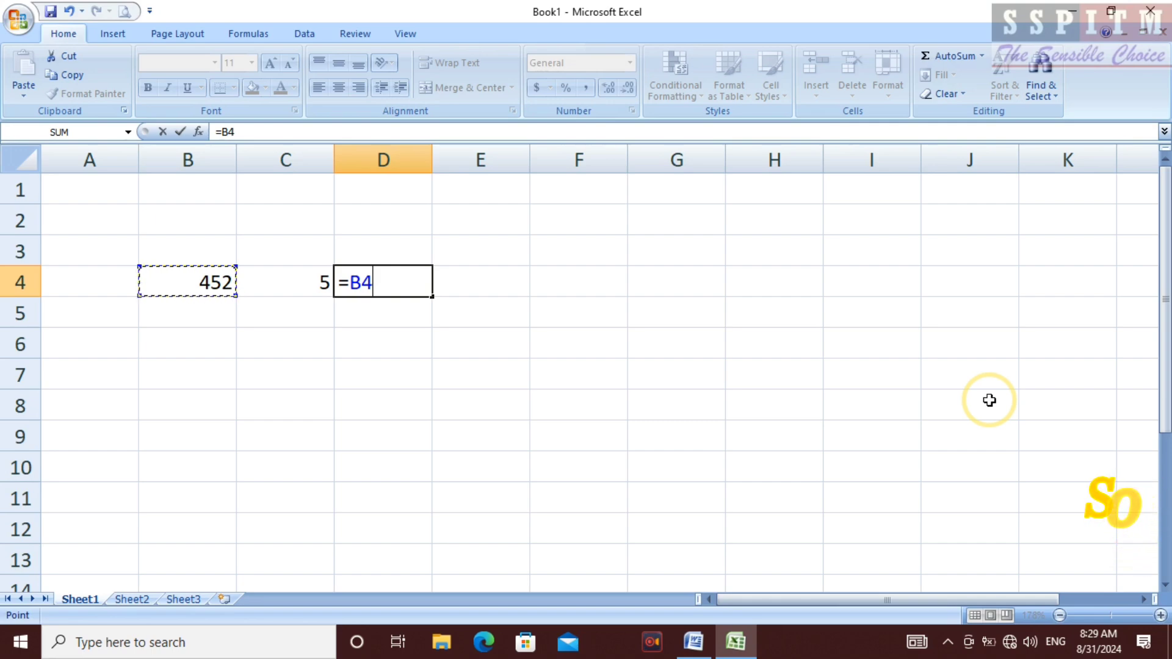
{"action": "type", "text": "/"}
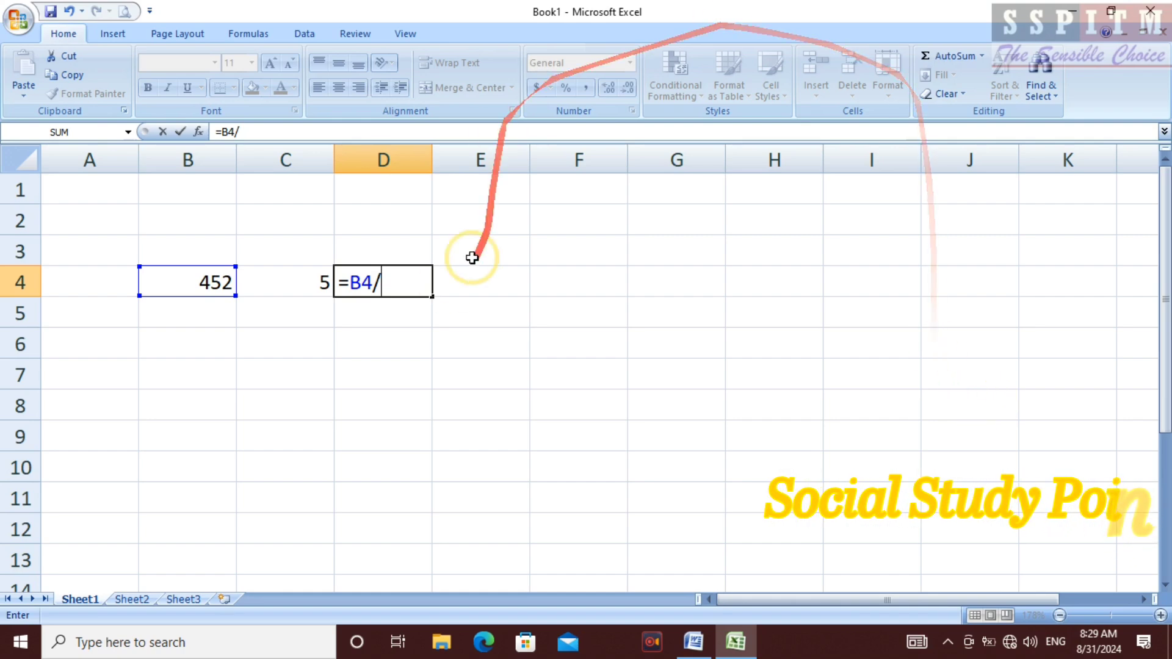
{"action": "left_click", "coordinate": [299, 275]}
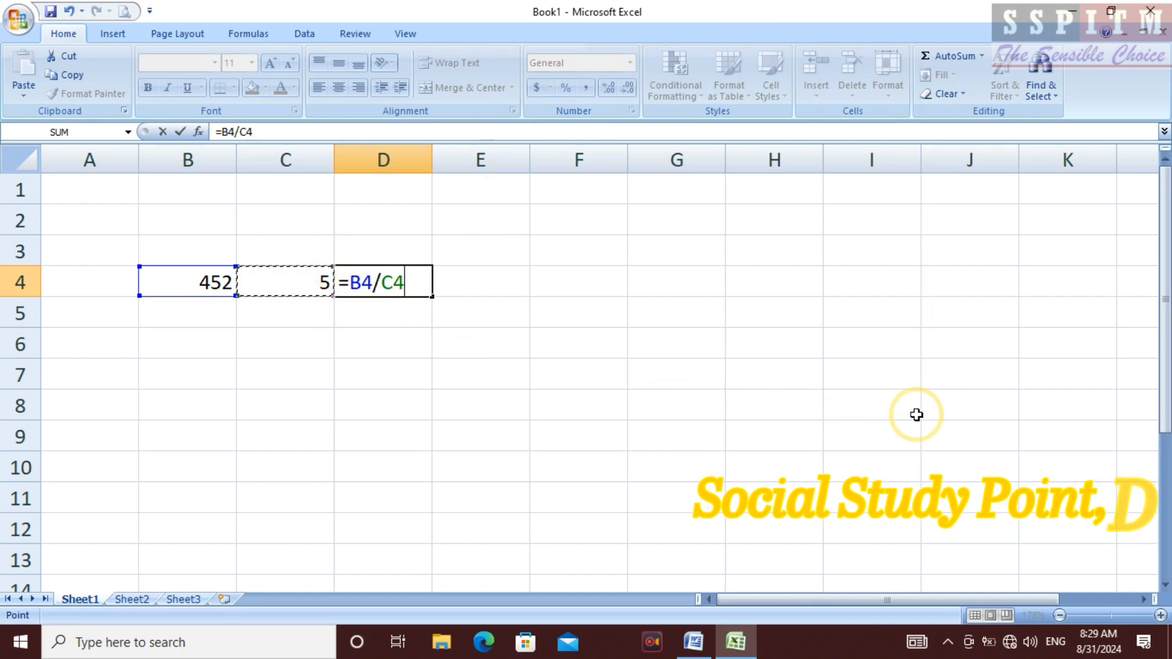
{"action": "key", "text": "Return"}
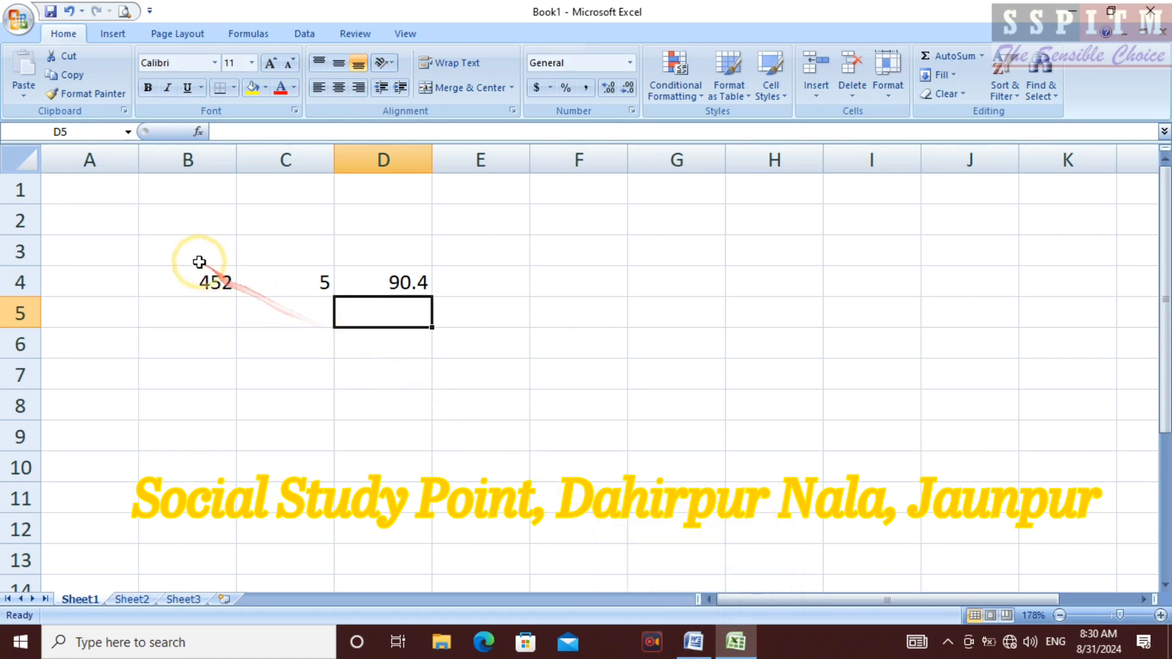
Step: Clear cells B3 to E5 and enter 4 in cell B4 and 2 in cell C4
{"action": "left_click_drag", "start_coordinate": [195, 261], "coordinate": [455, 324]}
{"action": "key", "text": "Delete"}
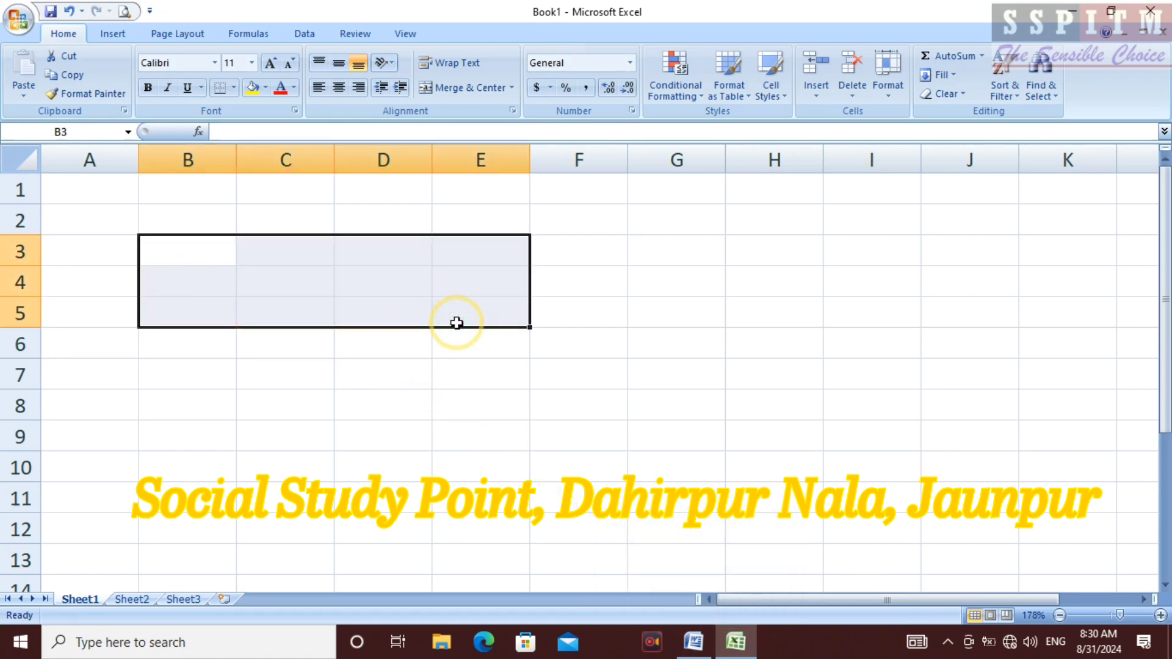
{"action": "key", "text": "Down"}
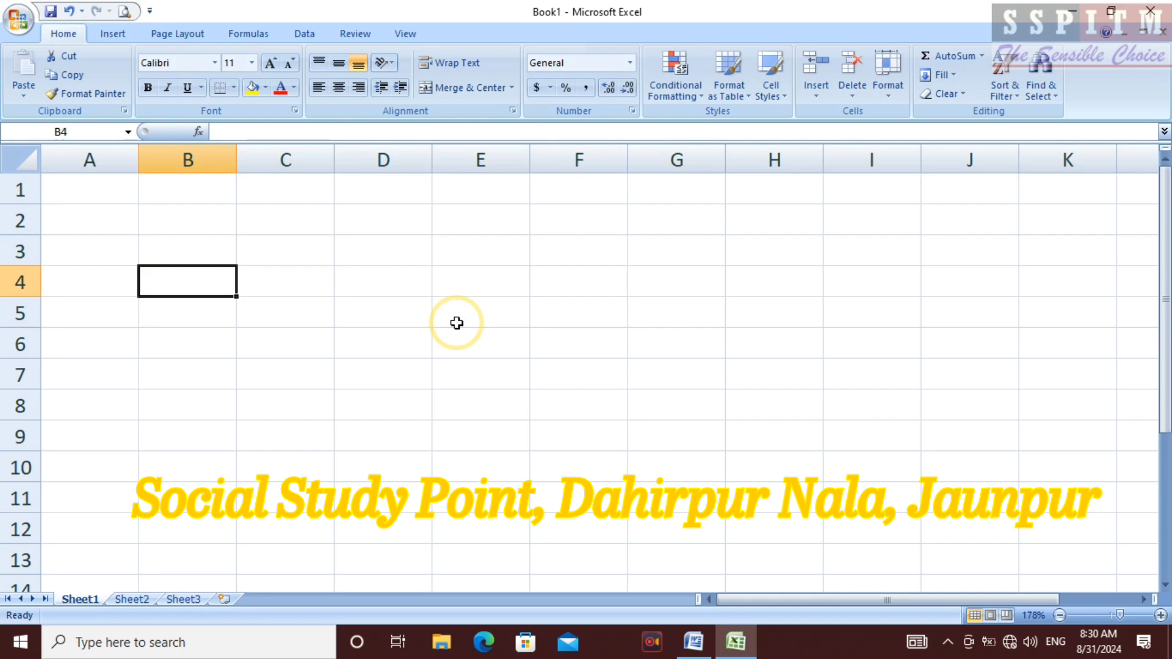
{"action": "type", "text": "4"}
{"action": "key", "text": "Return"}
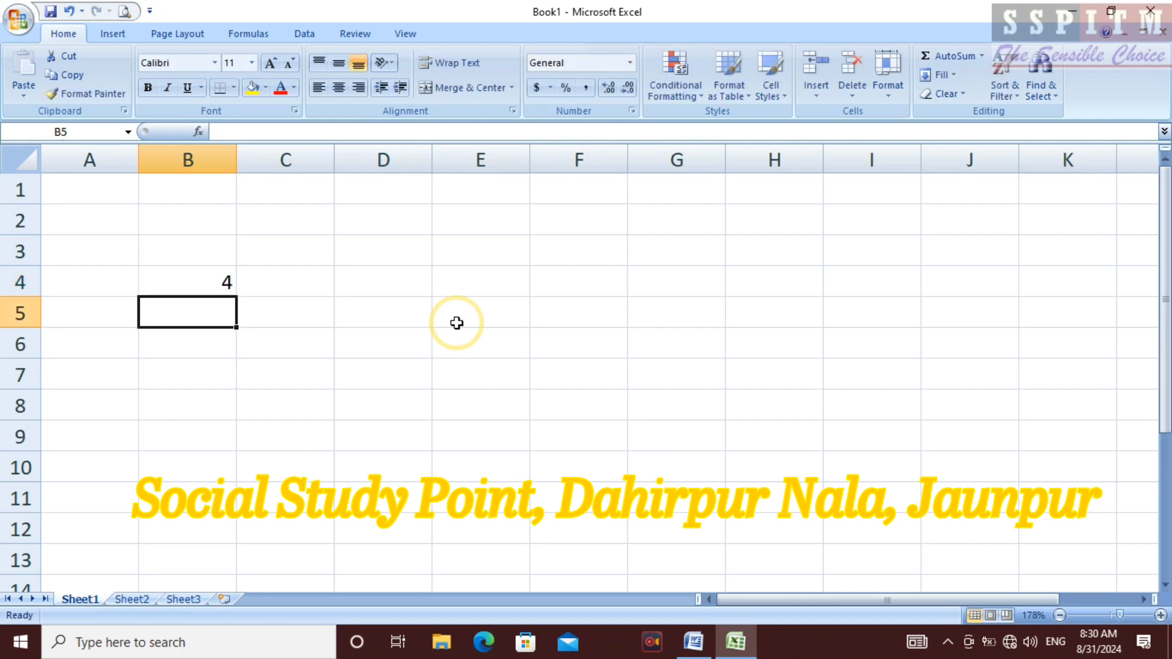
{"action": "type", "text": "2"}
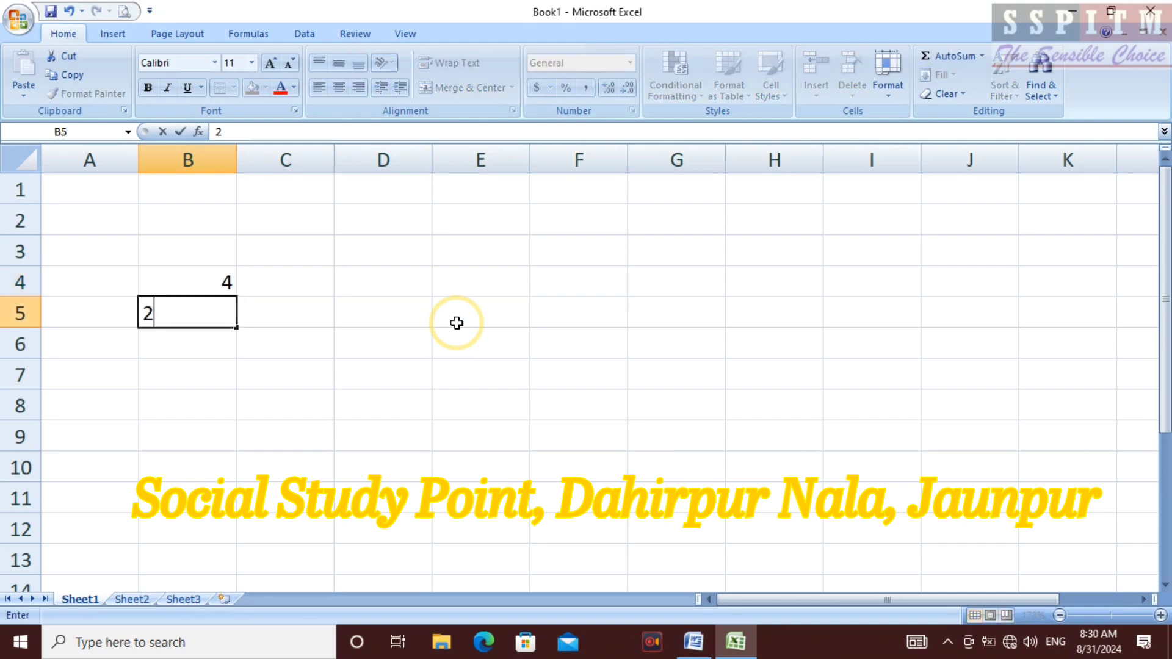
{"action": "key", "text": "BackSpace"}
{"action": "key", "text": "Up"}
{"action": "key", "text": "Right"}
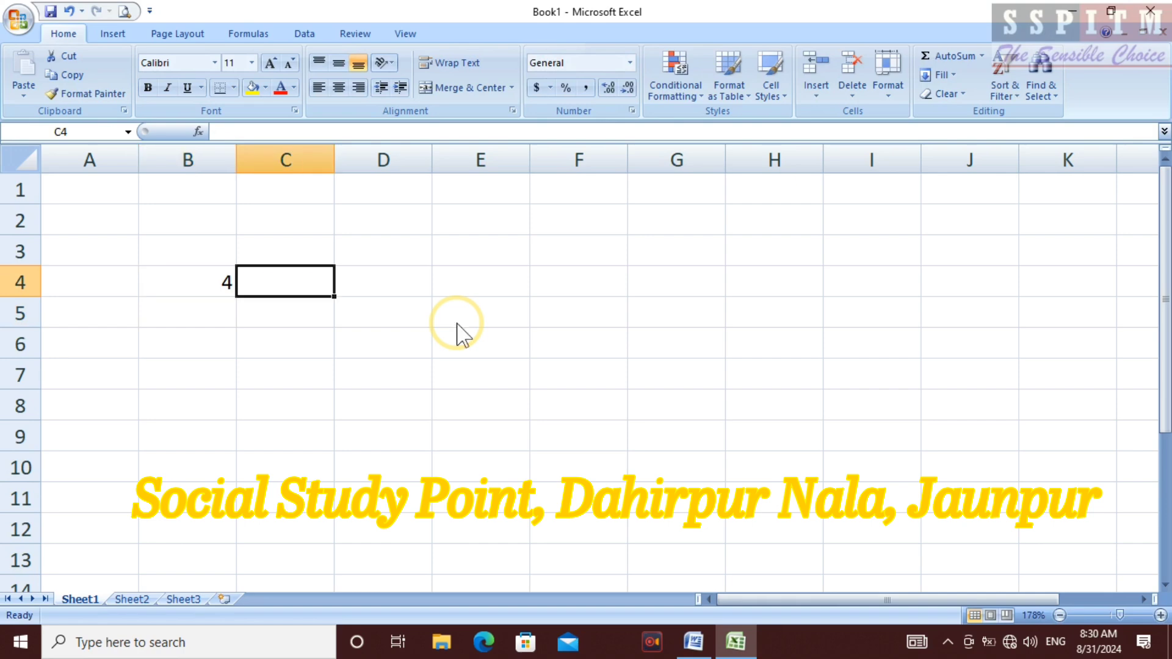
{"action": "type", "text": "2"}
{"action": "key", "text": "Right"}
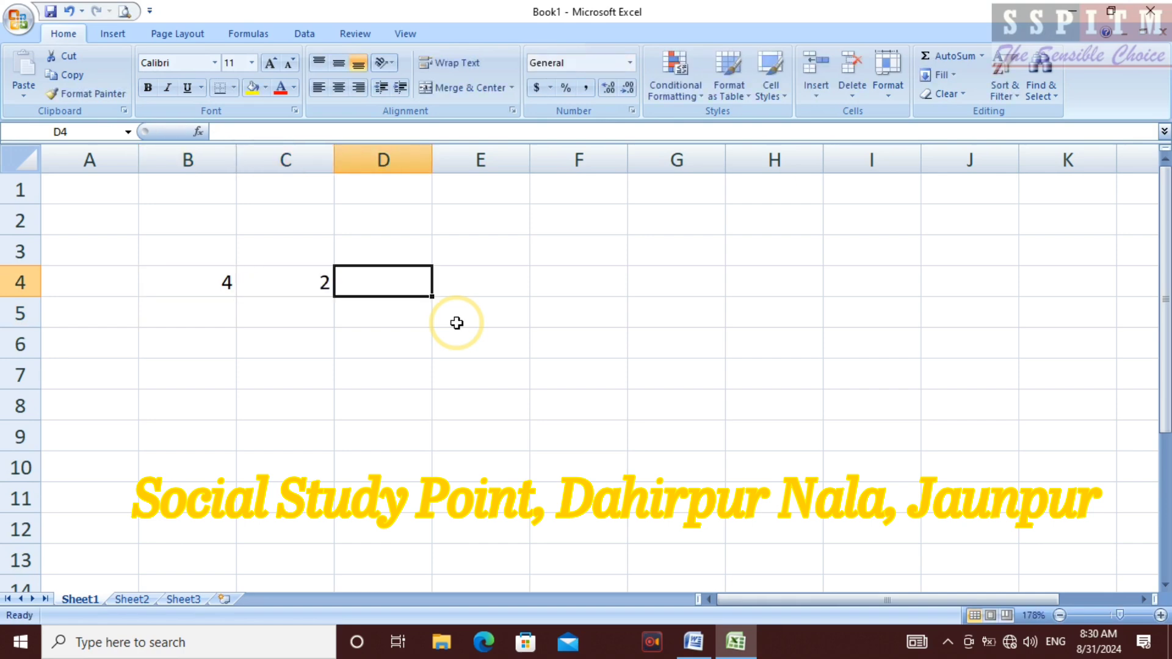
Step: Enter the exponentiation formula =B4^C4 in cell D4, raising the first number to the power of the second
{"action": "type", "text": "="}
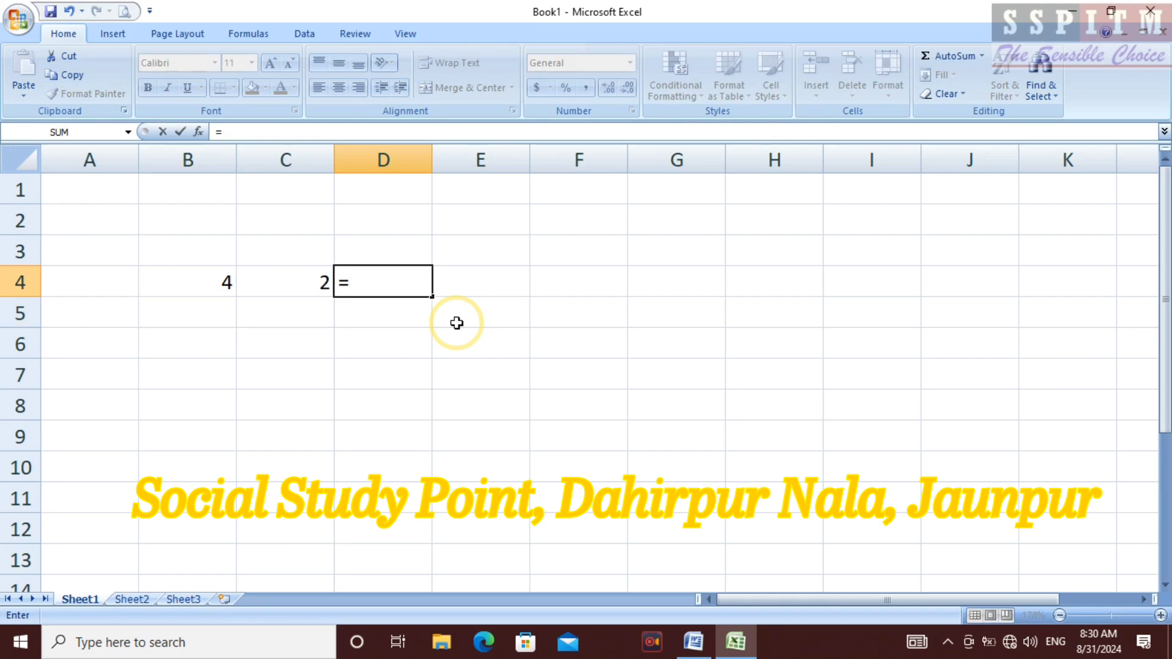
{"action": "left_click", "coordinate": [190, 271]}
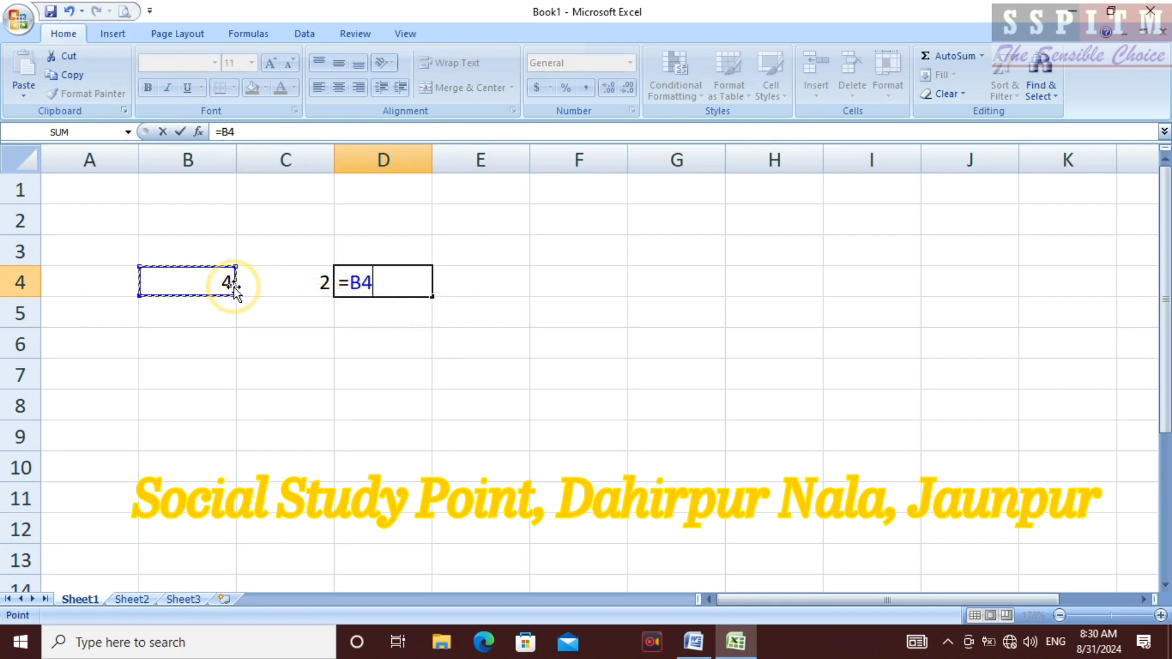
{"action": "type", "text": "^"}
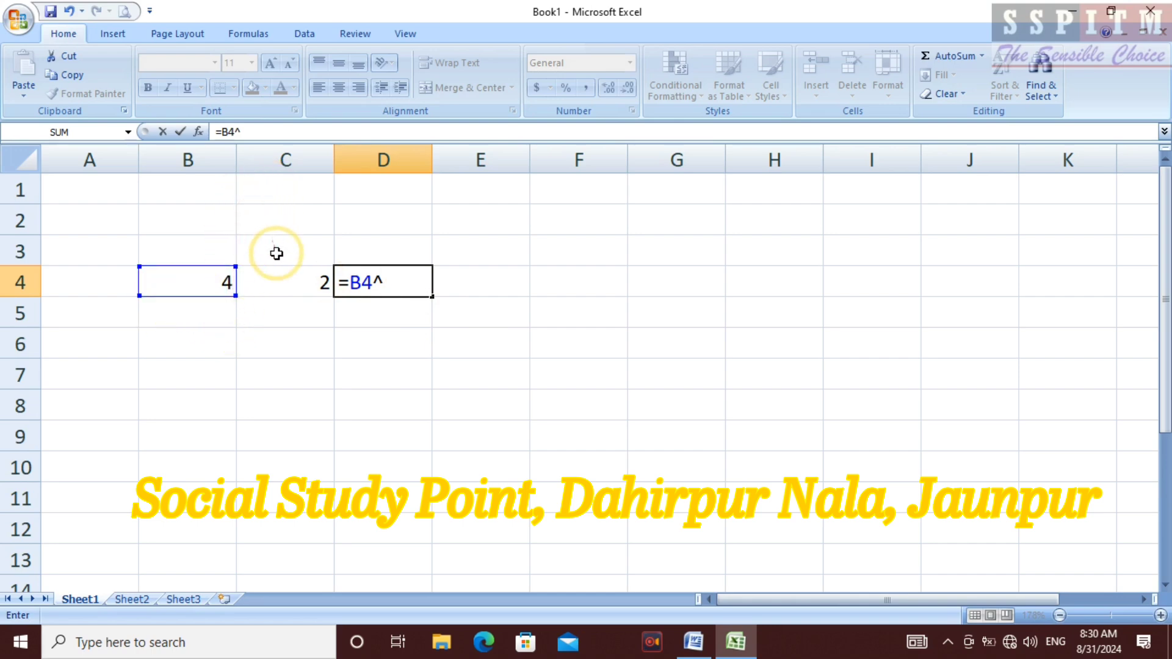
{"action": "left_click", "coordinate": [282, 277]}
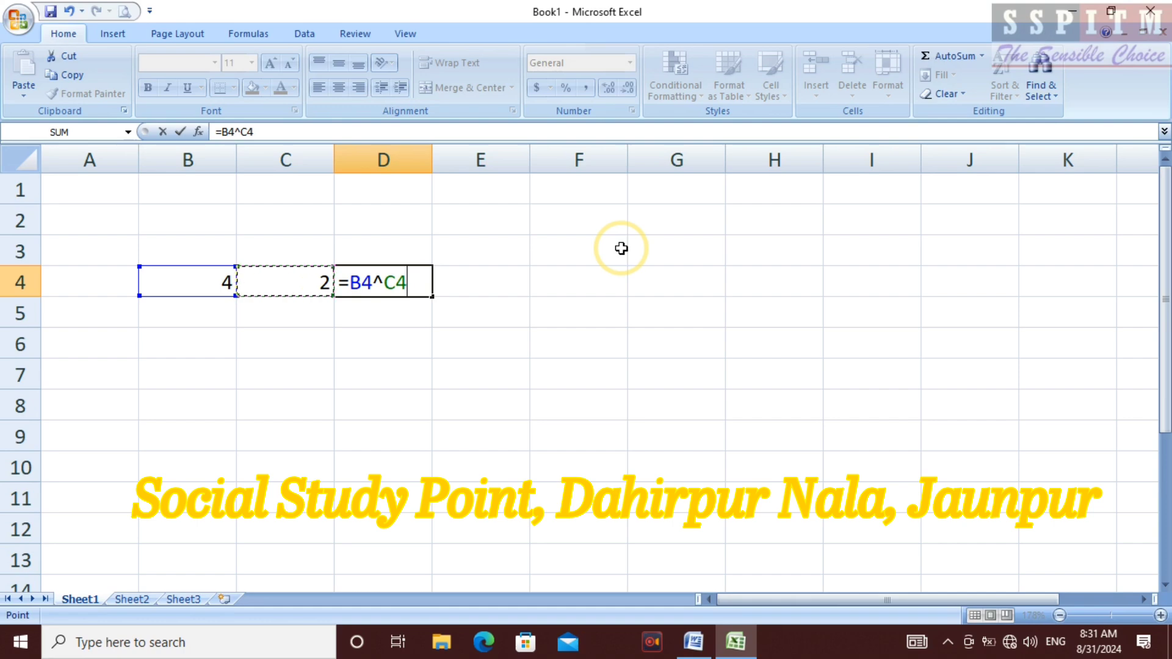
{"action": "key", "text": "Return"}
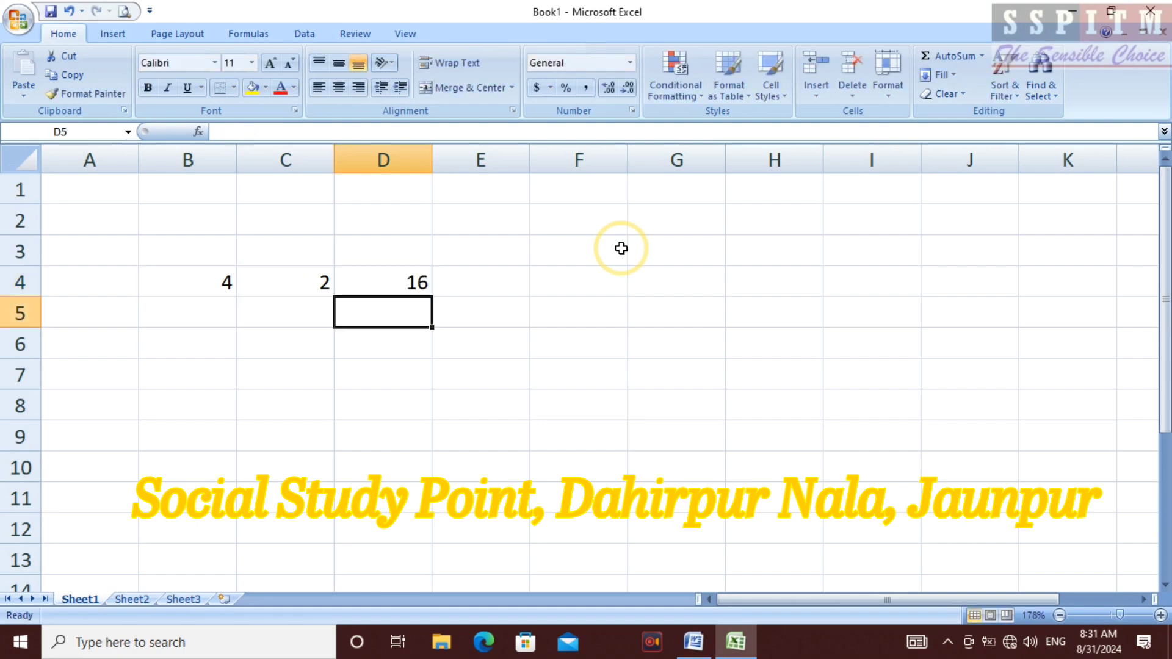
Step: Change the base number in cell B4 to 5 and replace that with 6
{"action": "key", "text": "Up"}
{"action": "key", "text": "Left"}
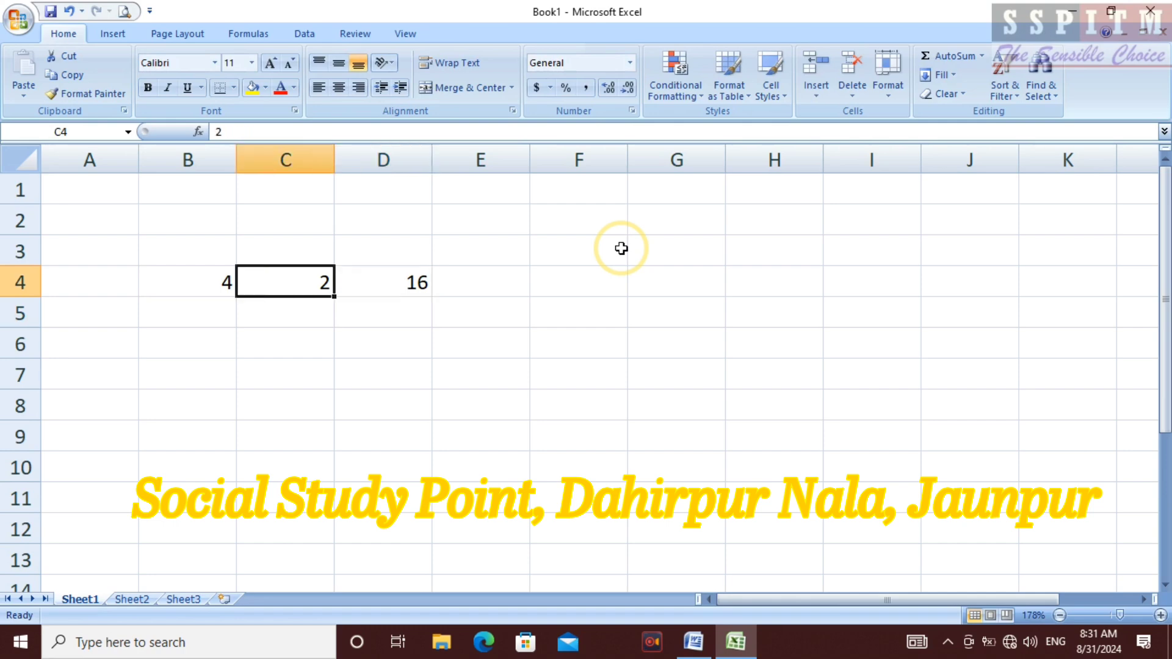
{"action": "key", "text": "Left"}
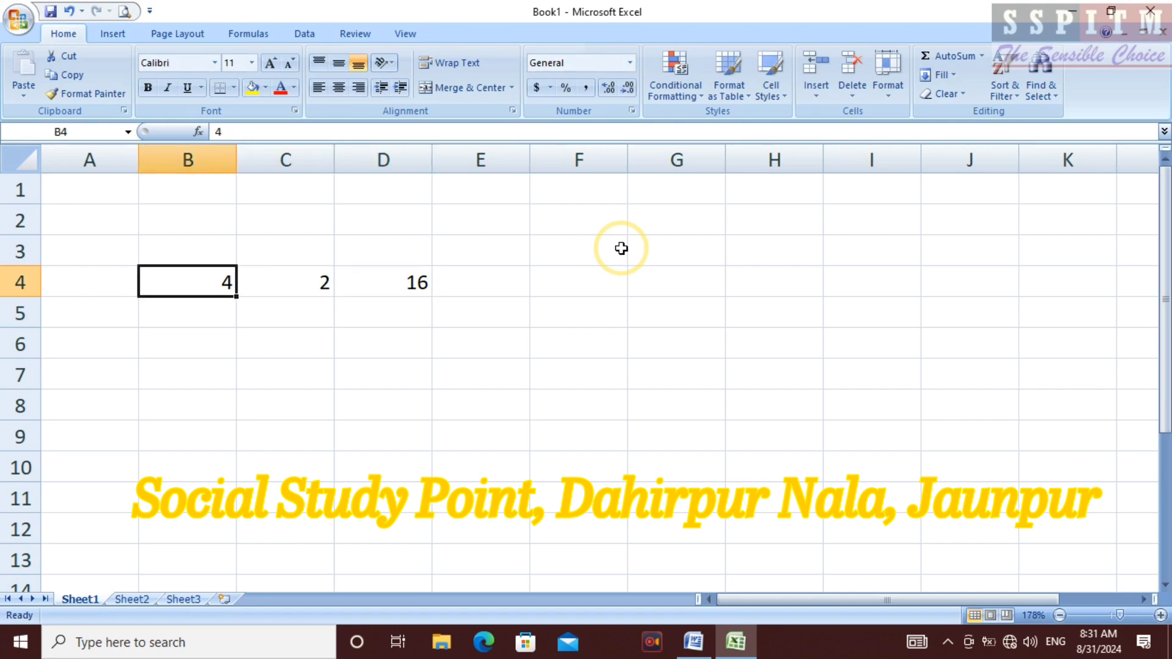
{"action": "type", "text": "5"}
{"action": "key", "text": "Return"}
{"action": "key", "text": "Up"}
{"action": "type", "text": "6"}
{"action": "key", "text": "Return"}
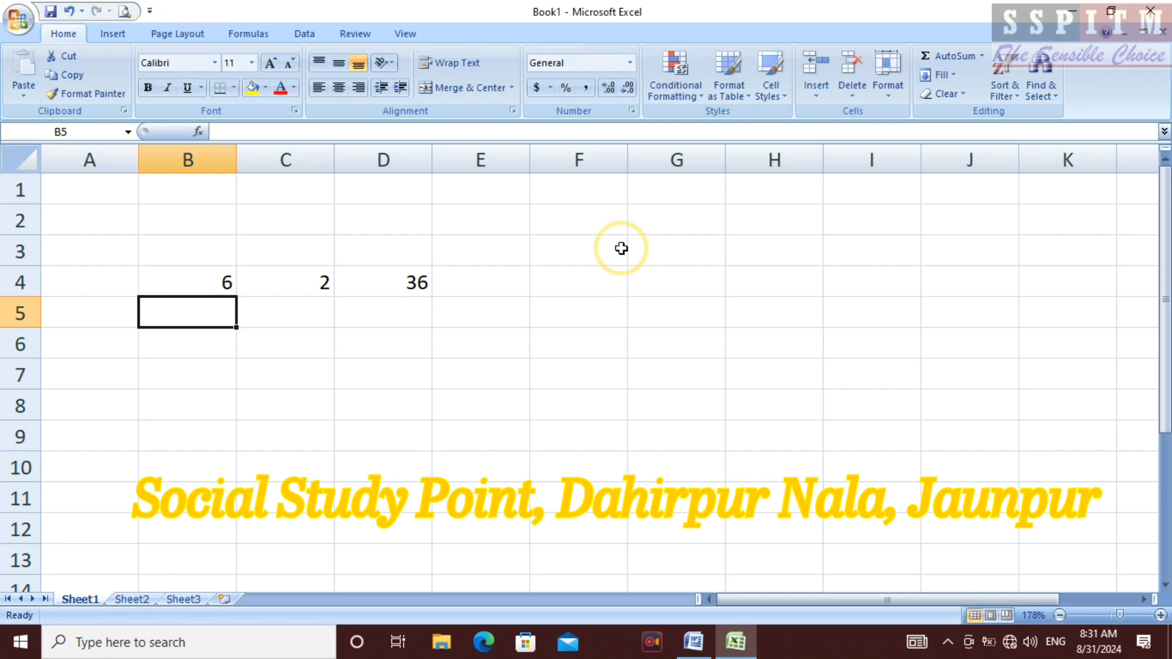
Step: Change the exponent in cell C4 to 7
{"action": "key", "text": "Up"}
{"action": "key", "text": "Right"}
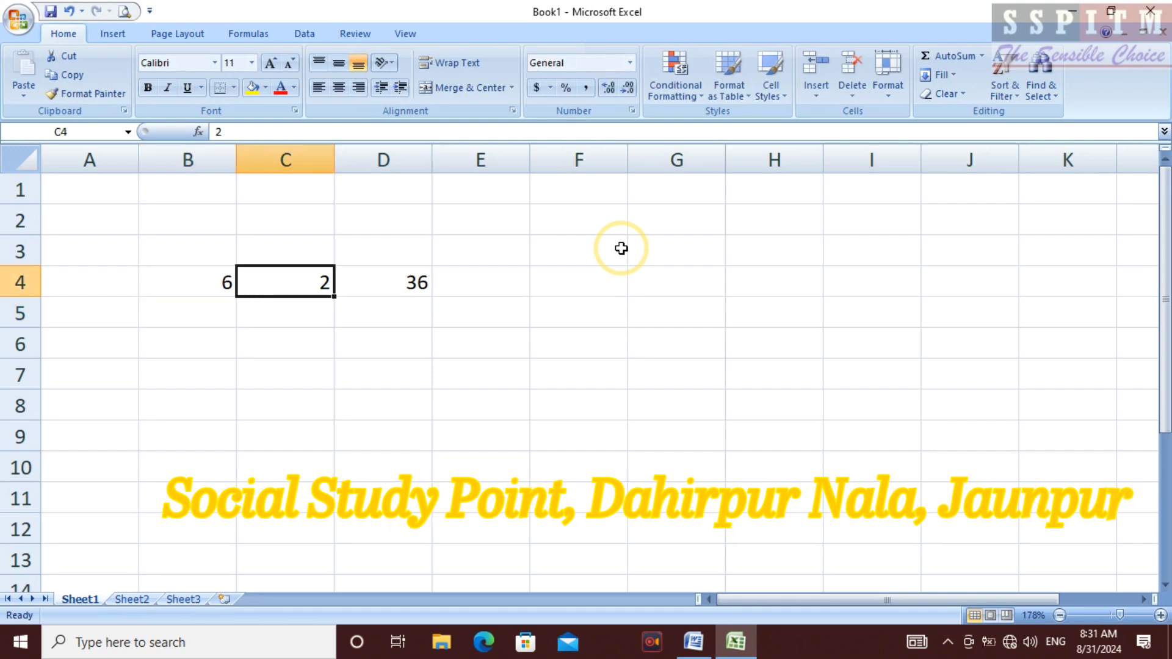
{"action": "type", "text": "7"}
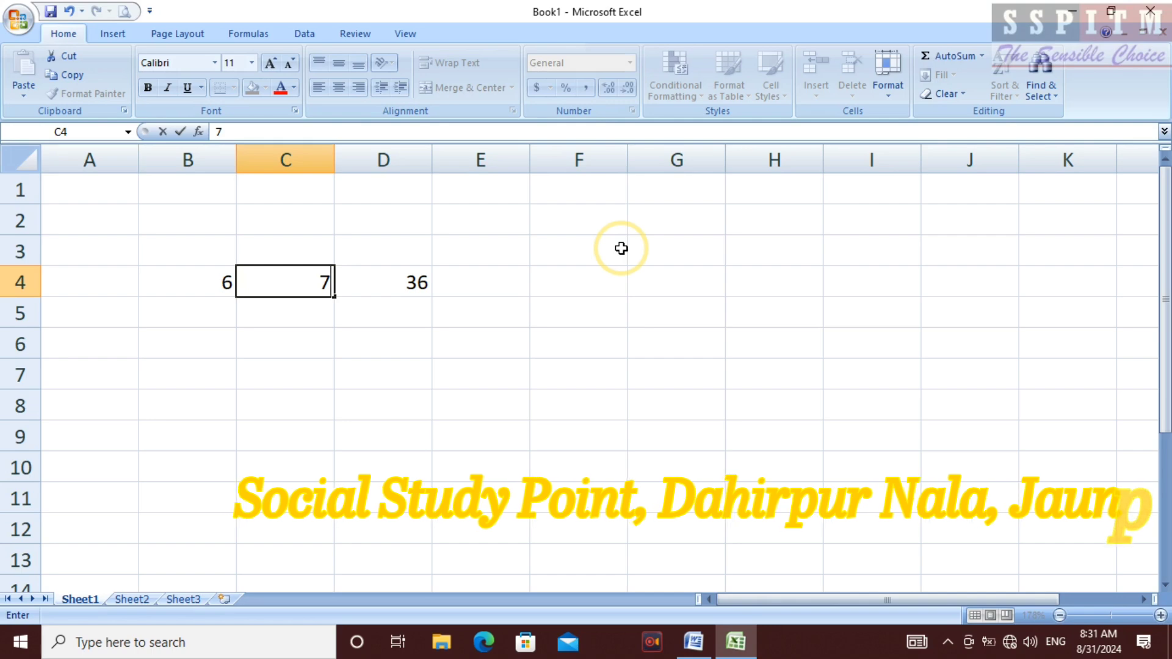
{"action": "key", "text": "Return"}
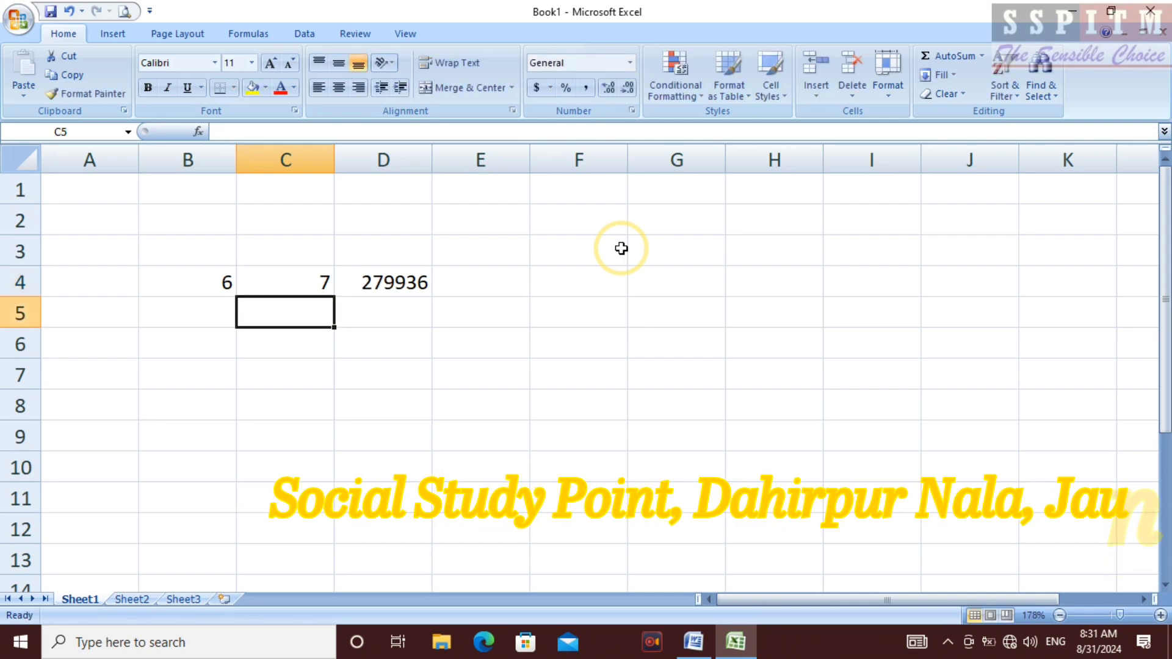
Step: Set the exponent in cell C4 back to 2 and the base number in cell B4 to 9
{"action": "key", "text": "Up"}
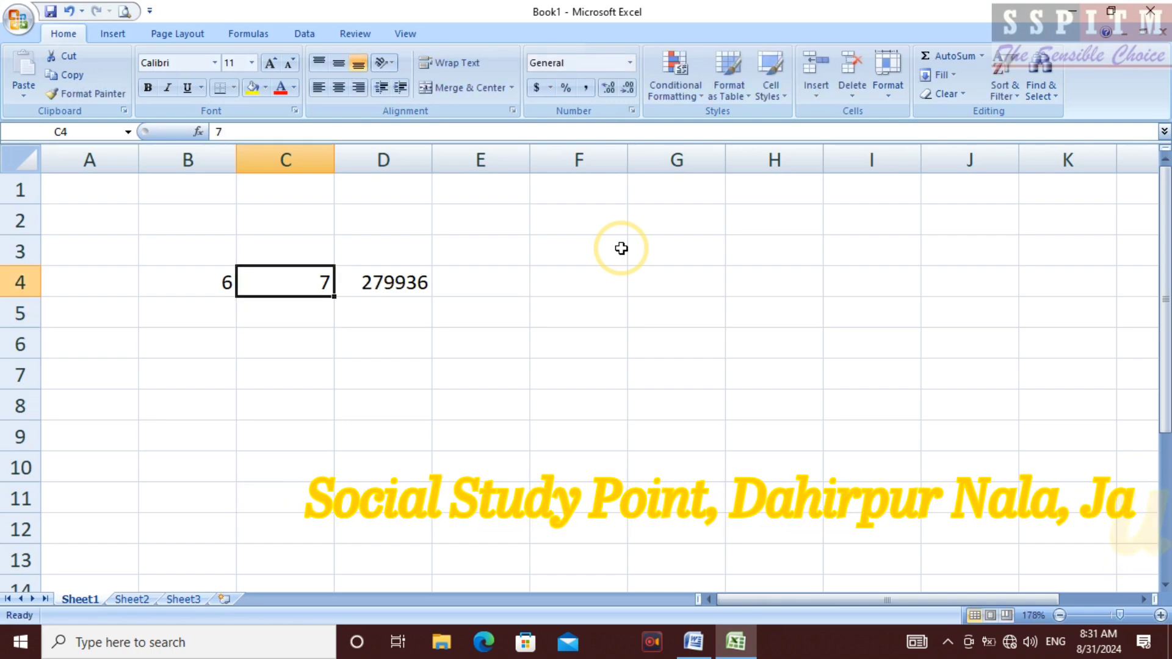
{"action": "key", "text": "Delete"}
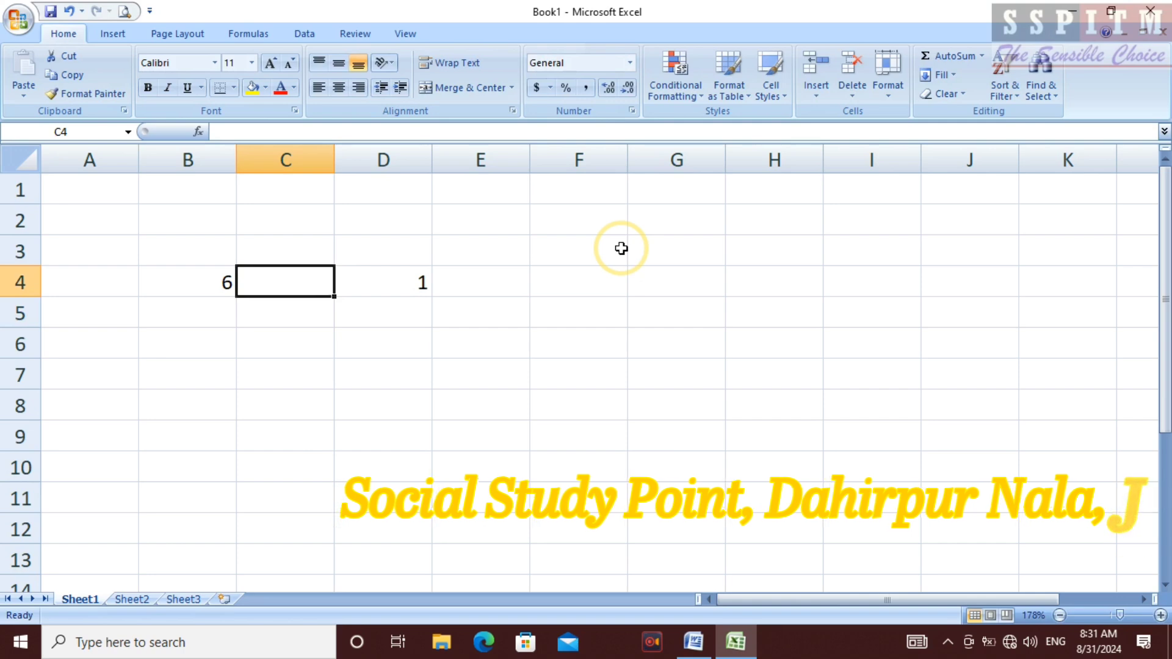
{"action": "type", "text": "2"}
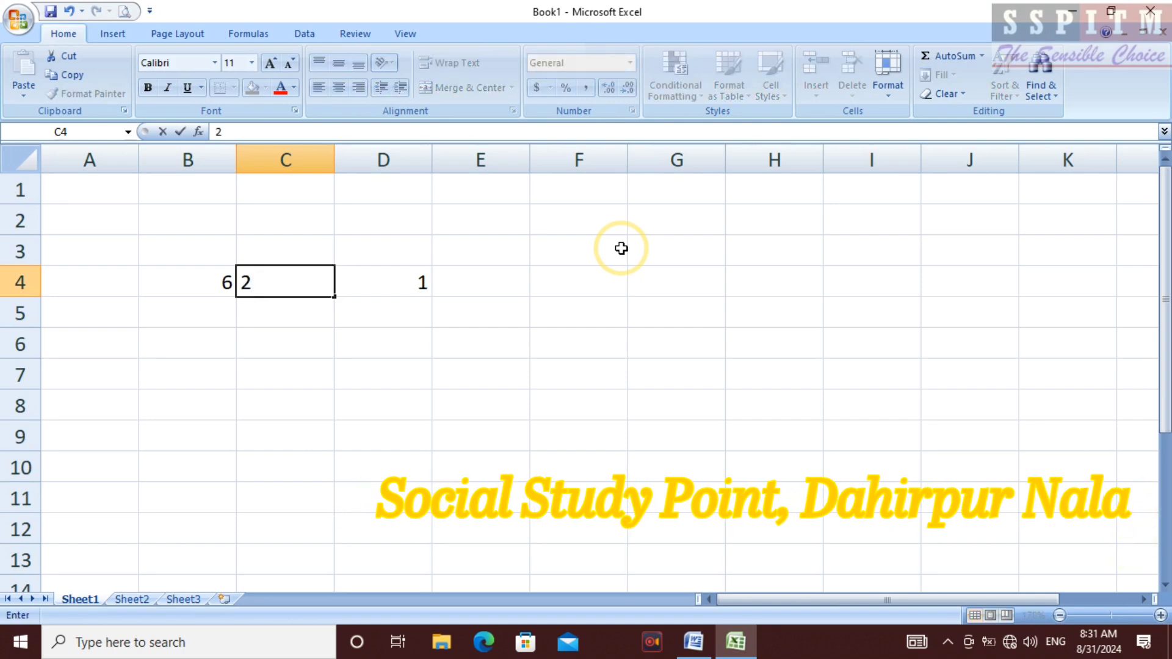
{"action": "key", "text": "Return"}
{"action": "key", "text": "Up"}
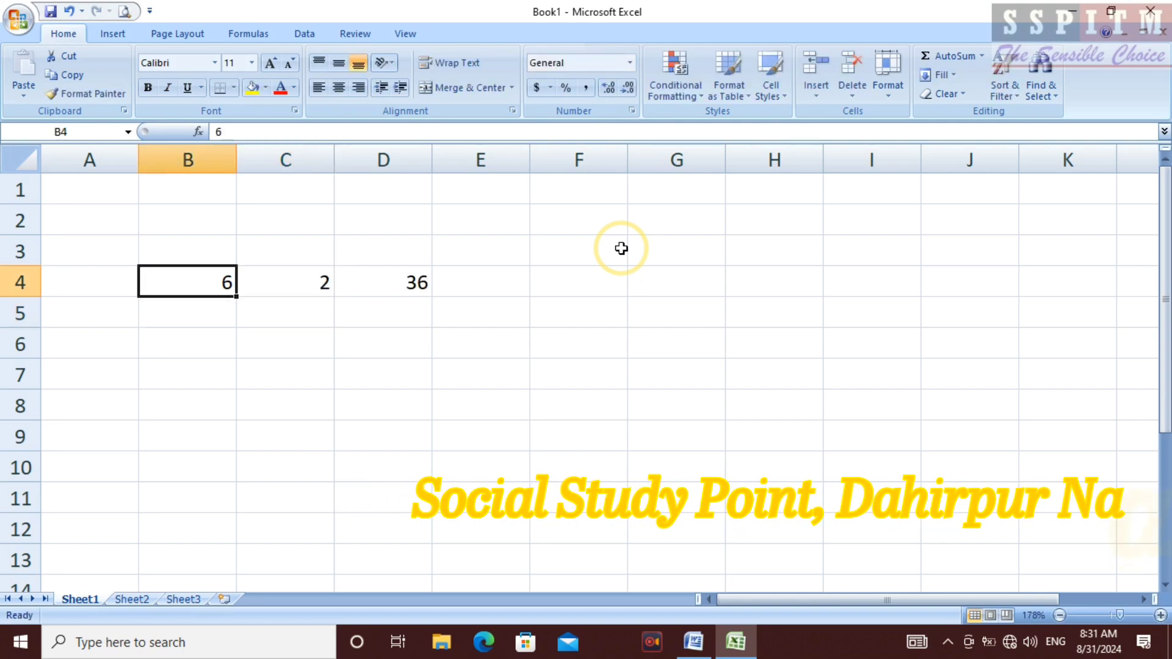
{"action": "type", "text": "9"}
{"action": "key", "text": "Return"}
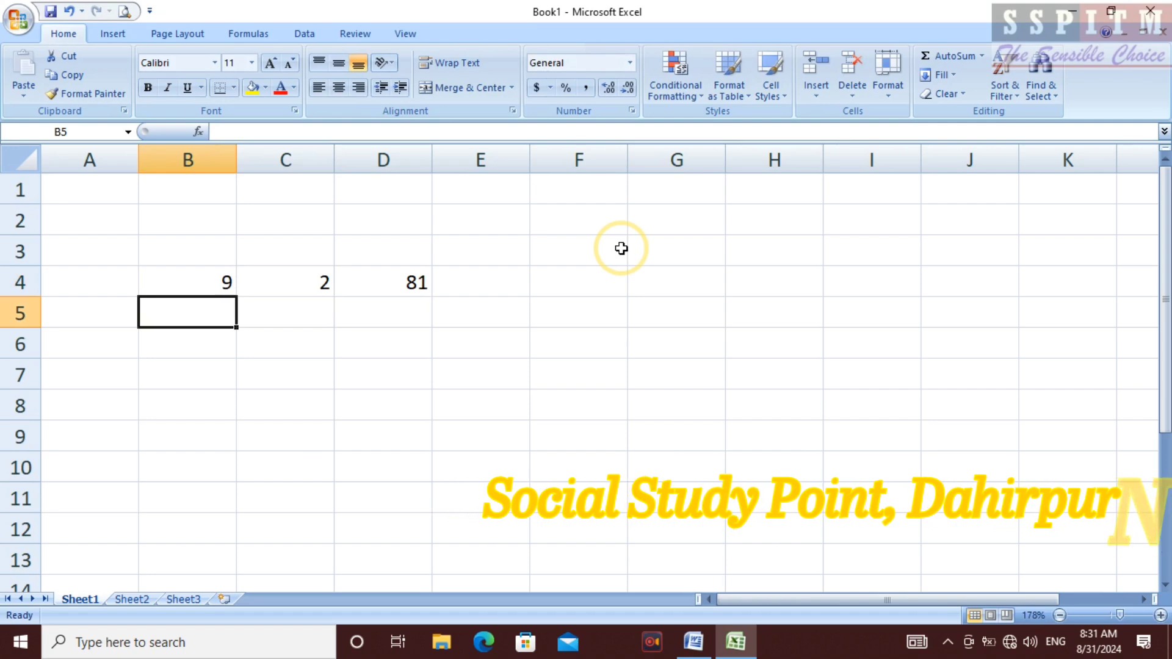
Step: Clear the cell range B3 to E7 and switch to the Word document
{"action": "left_click_drag", "start_coordinate": [226, 250], "coordinate": [449, 362]}
{"action": "key", "text": "Delete"}
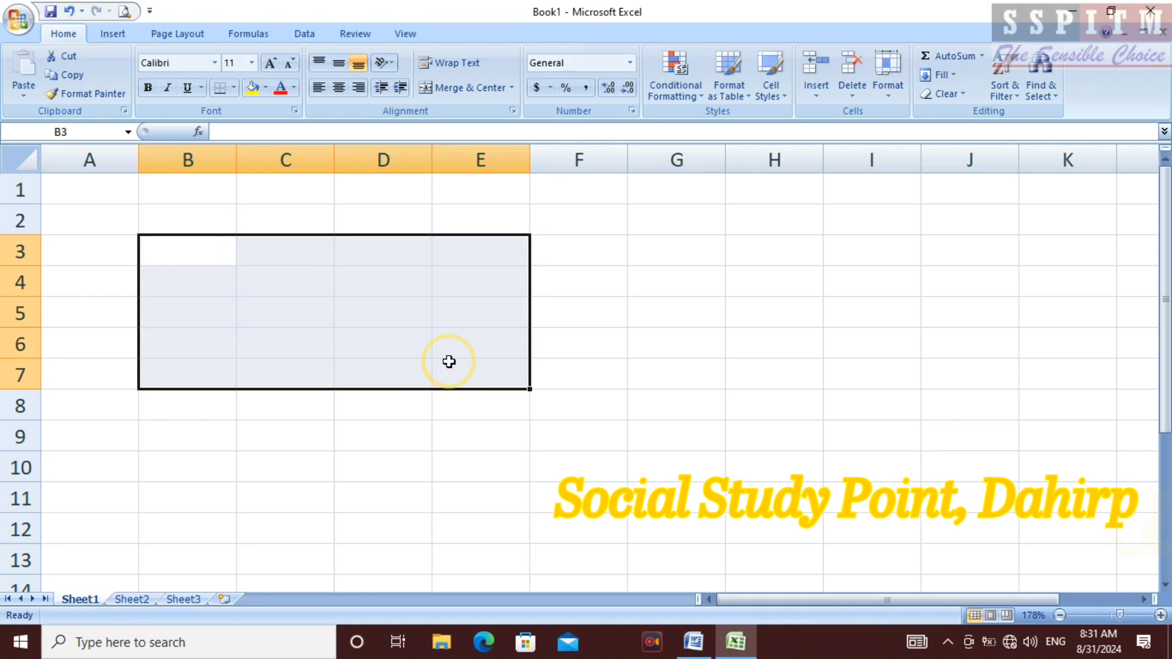
{"action": "left_click", "coordinate": [698, 644]}
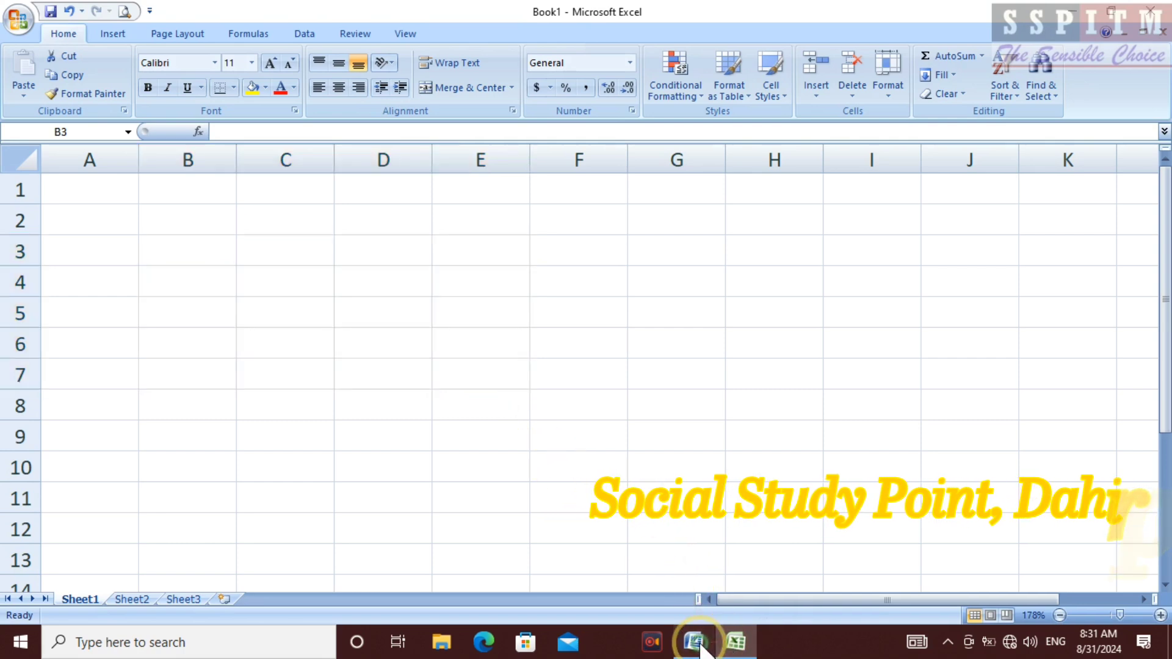
Step: Review the Logical Formula operators in the Word document, and enter 100 in cell B5 of the Excel sheet
{"action": "scroll", "coordinate": [382, 284], "scroll_direction": "down", "scroll_amount": 3}
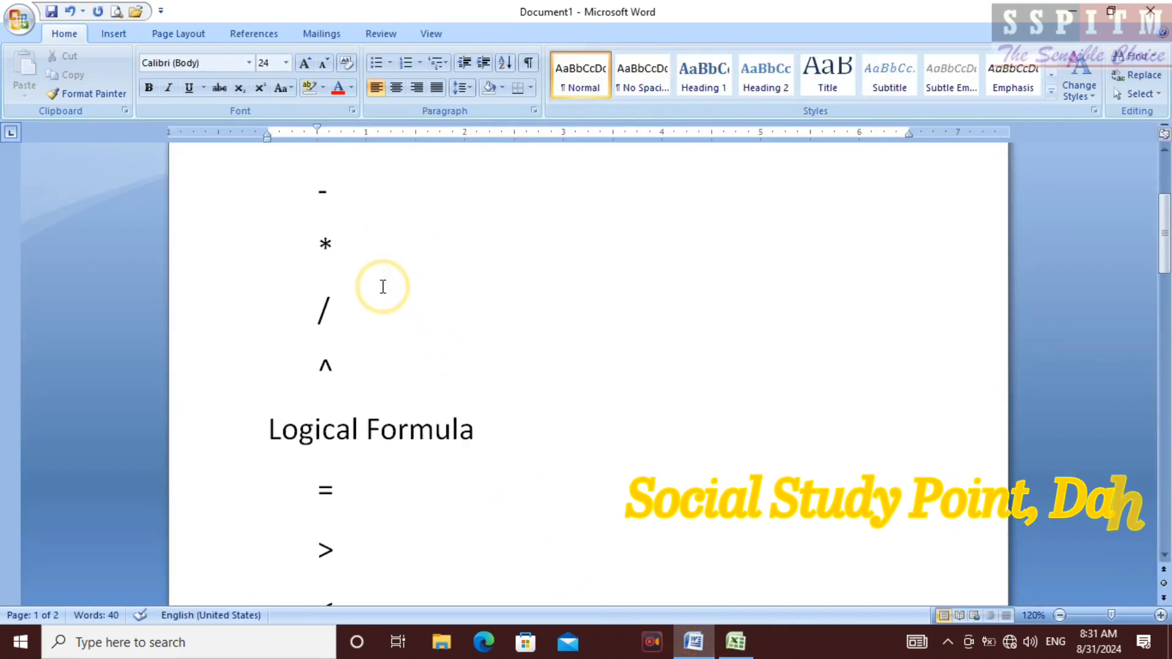
{"action": "scroll", "coordinate": [383, 286], "scroll_direction": "down", "scroll_amount": 6}
{"action": "scroll", "coordinate": [383, 274], "scroll_direction": "up", "scroll_amount": 2}
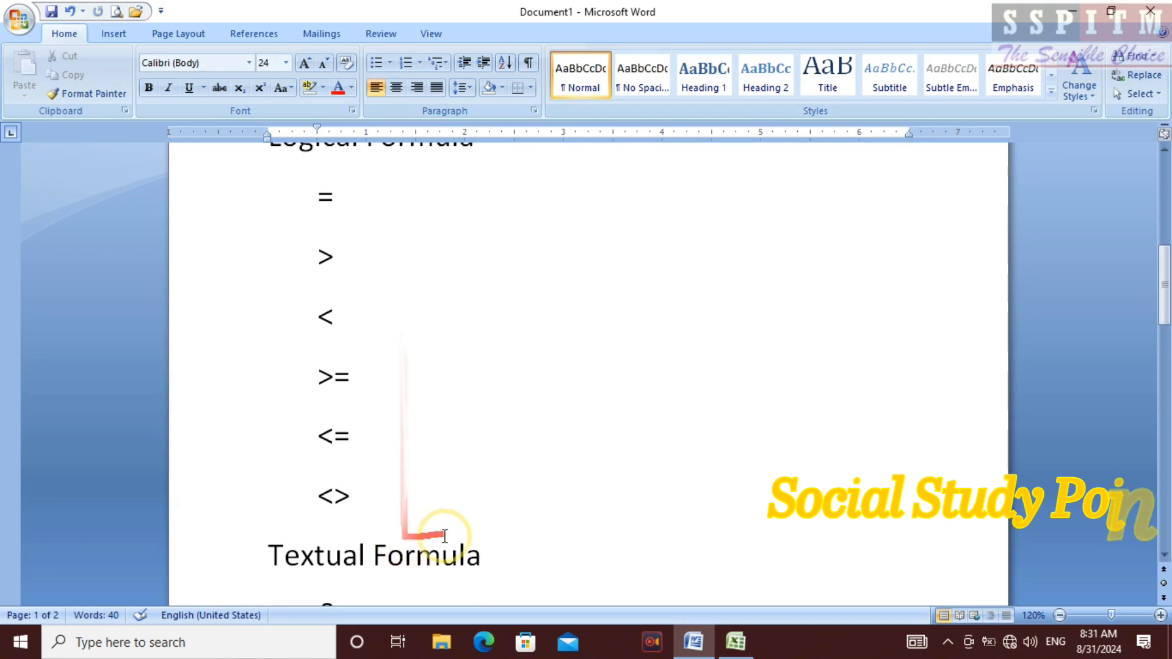
{"action": "left_click", "coordinate": [736, 638]}
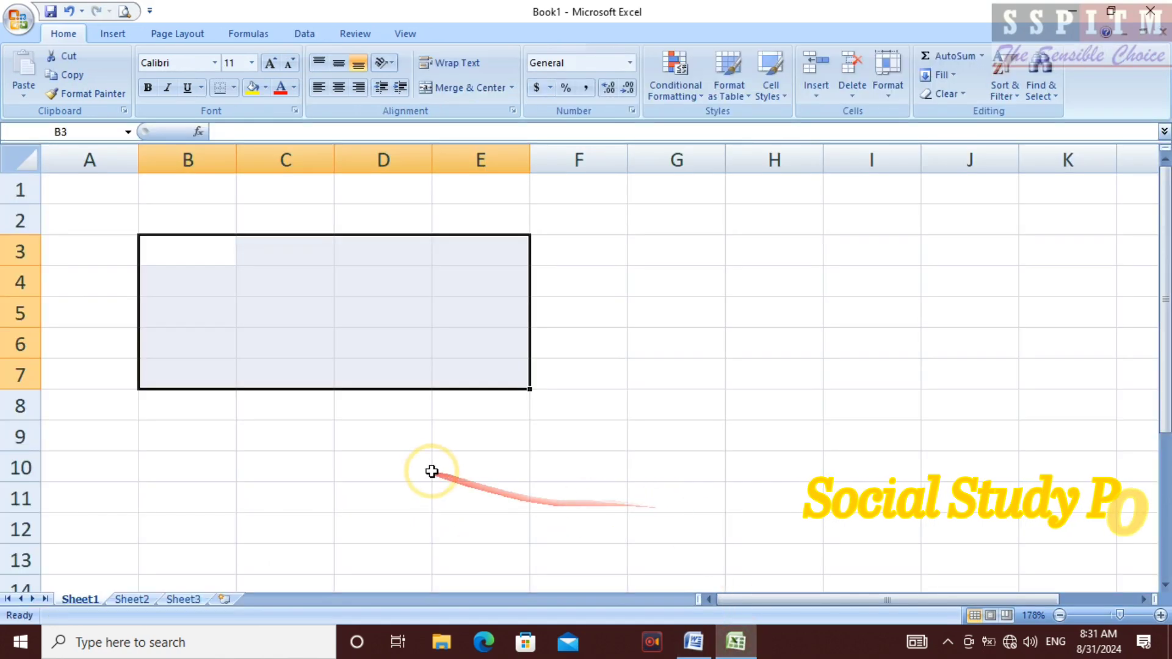
{"action": "left_click", "coordinate": [321, 348]}
{"action": "left_click", "coordinate": [218, 313]}
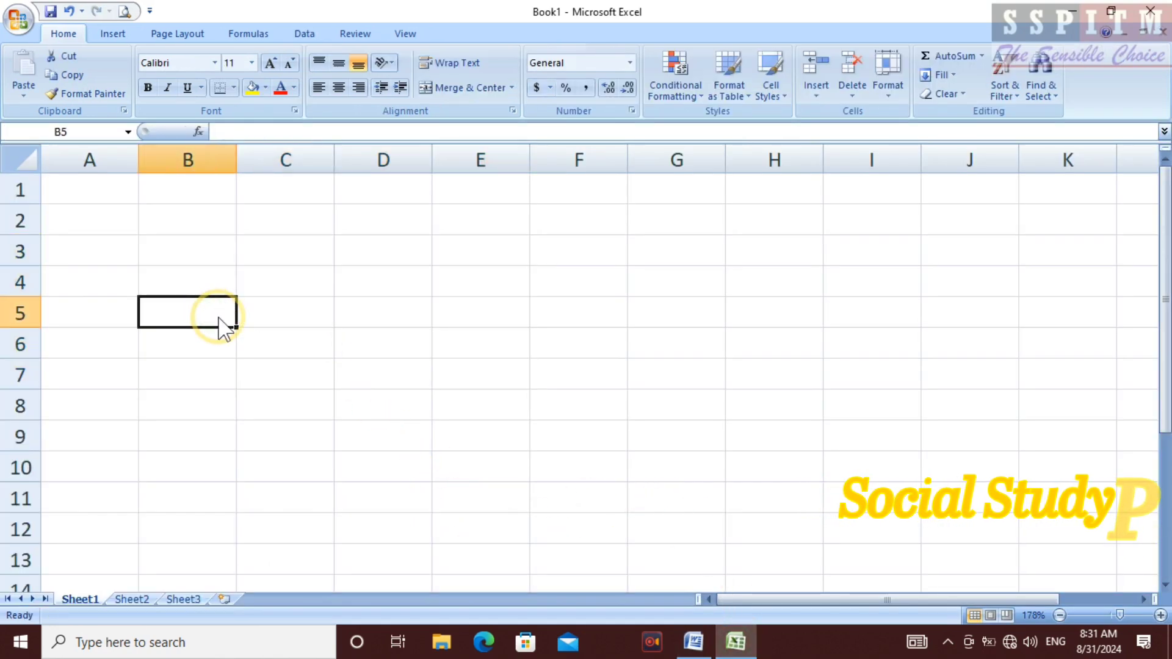
{"action": "type", "text": "100"}
{"action": "key", "text": "Tab"}
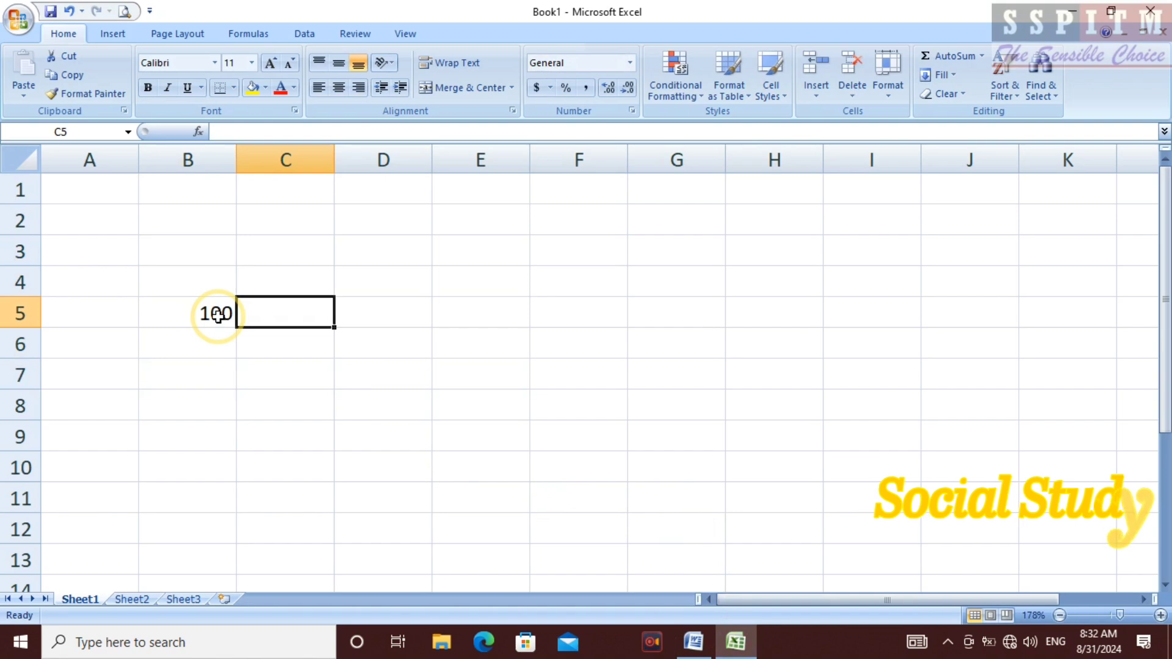
Step: Enter 200 in cell C5
{"action": "type", "text": "2000"}
{"action": "key", "text": "Tab"}
{"action": "key", "text": "Left"}
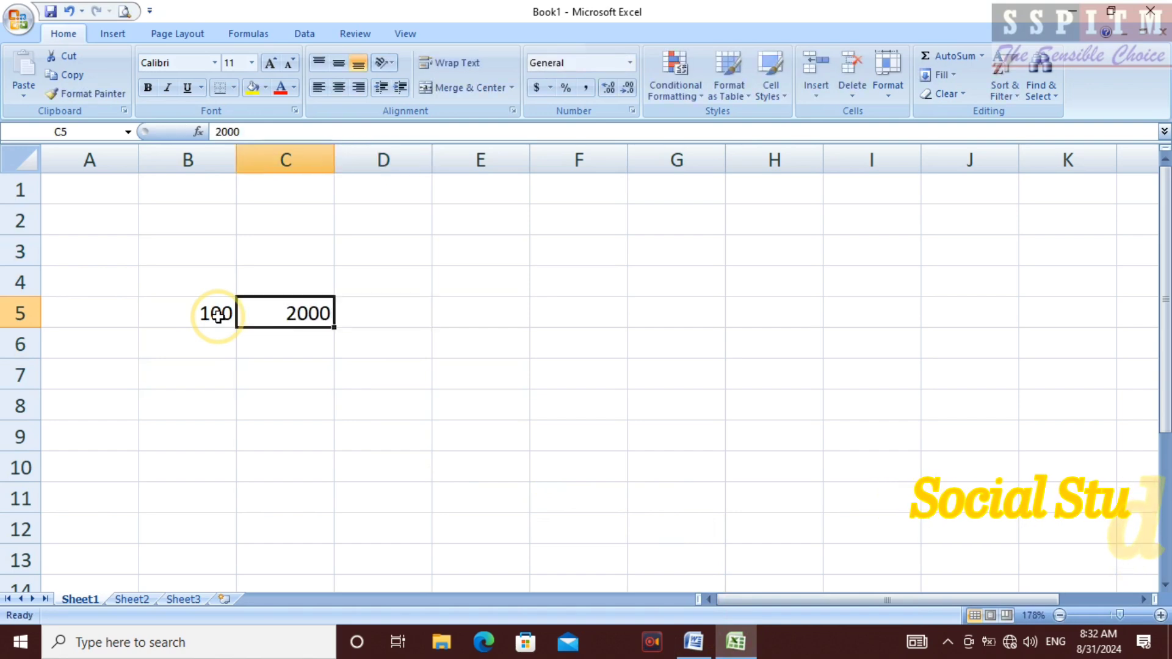
{"action": "key", "text": "BackSpace"}
{"action": "type", "text": "2000"}
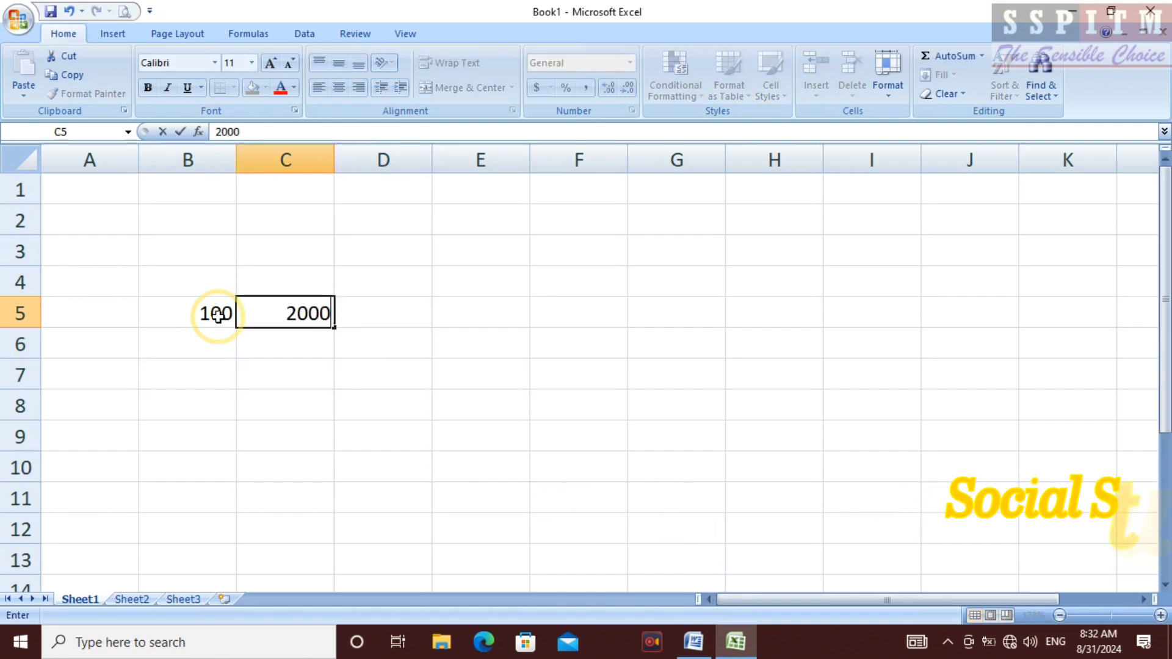
{"action": "key", "text": "BackSpace"}
{"action": "key", "text": "Tab"}
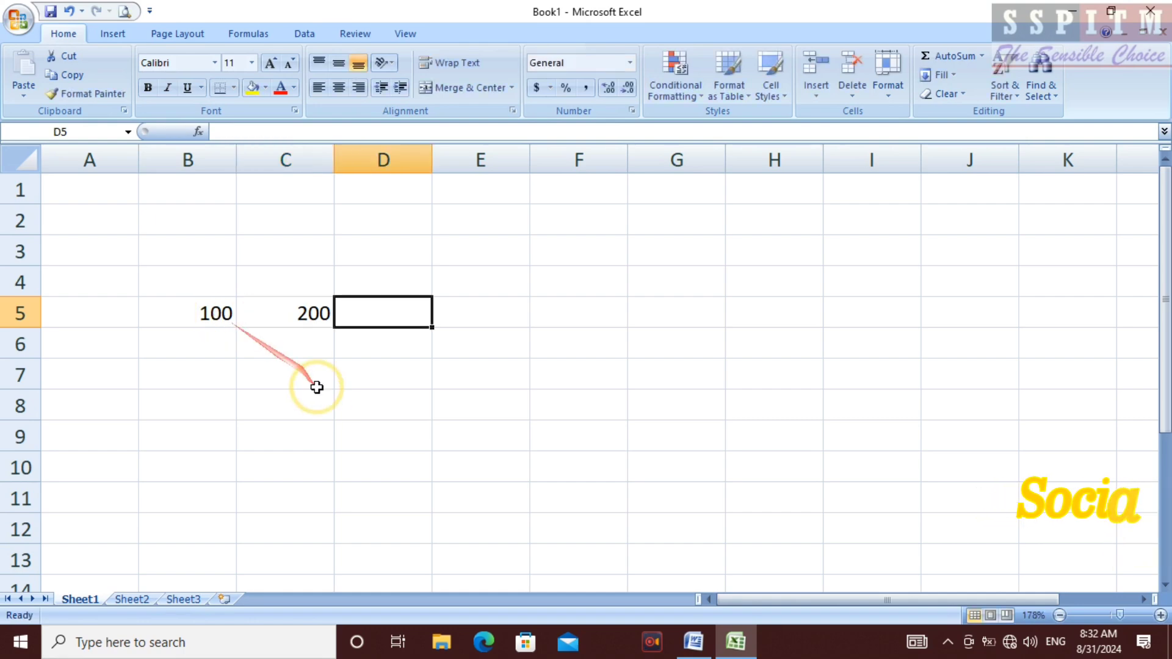
Step: Check the logical operators in Word again, and enter the formula =B5:C5 in cell D5 of the Excel sheet
{"action": "left_click", "coordinate": [689, 642]}
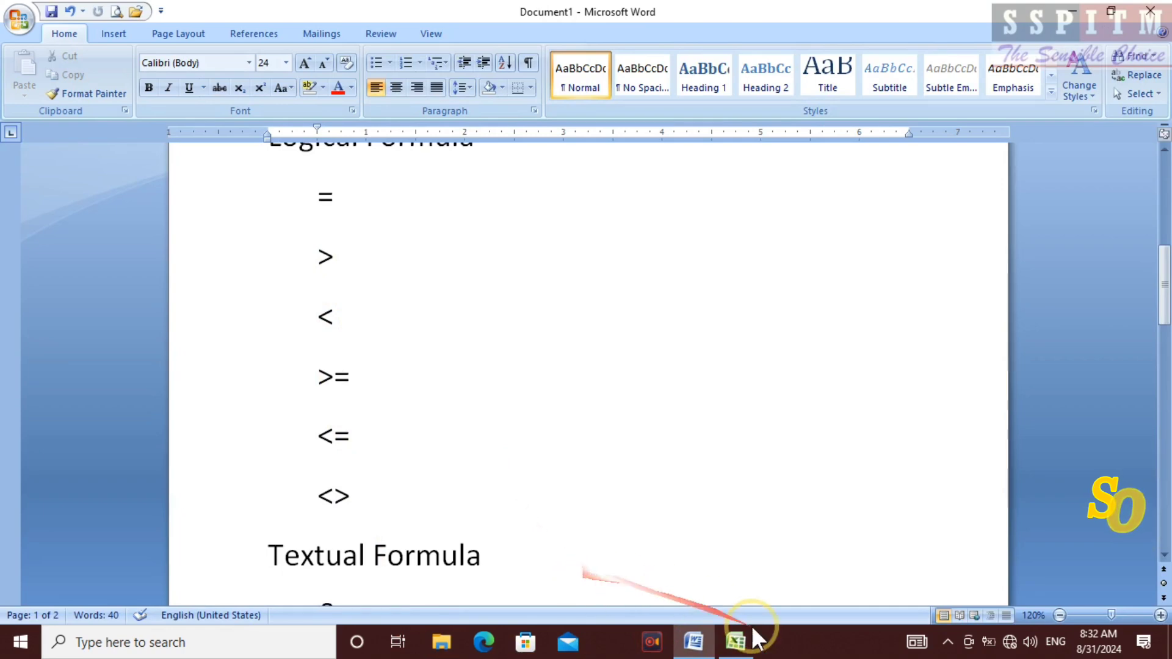
{"action": "left_click", "coordinate": [746, 653]}
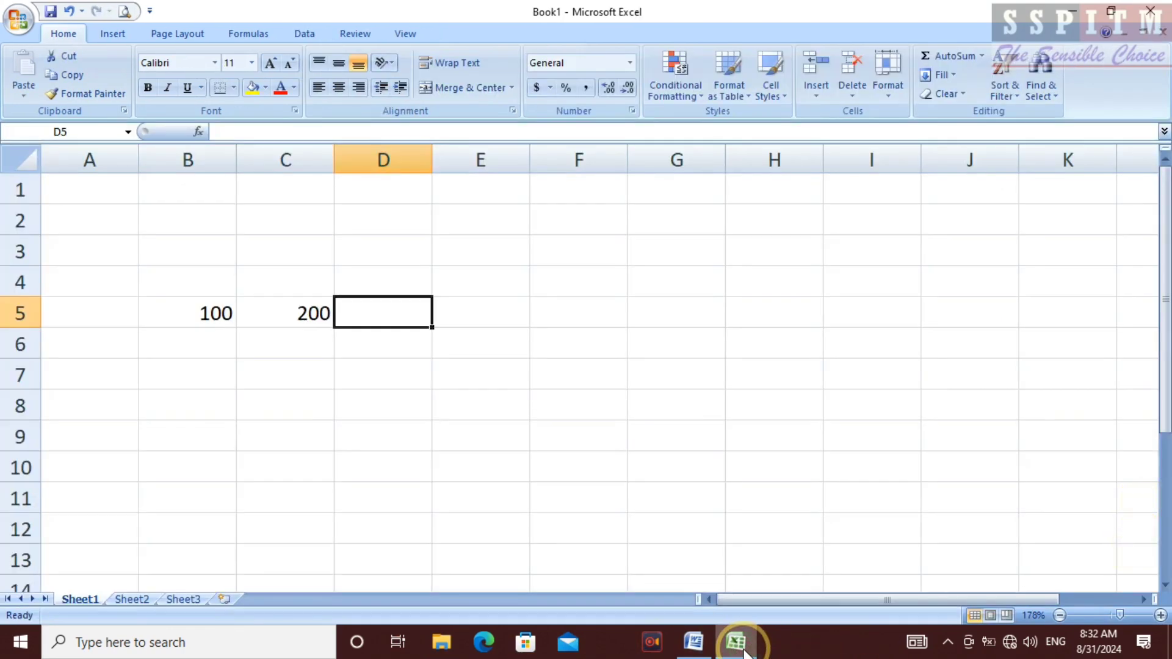
{"action": "type", "text": "="}
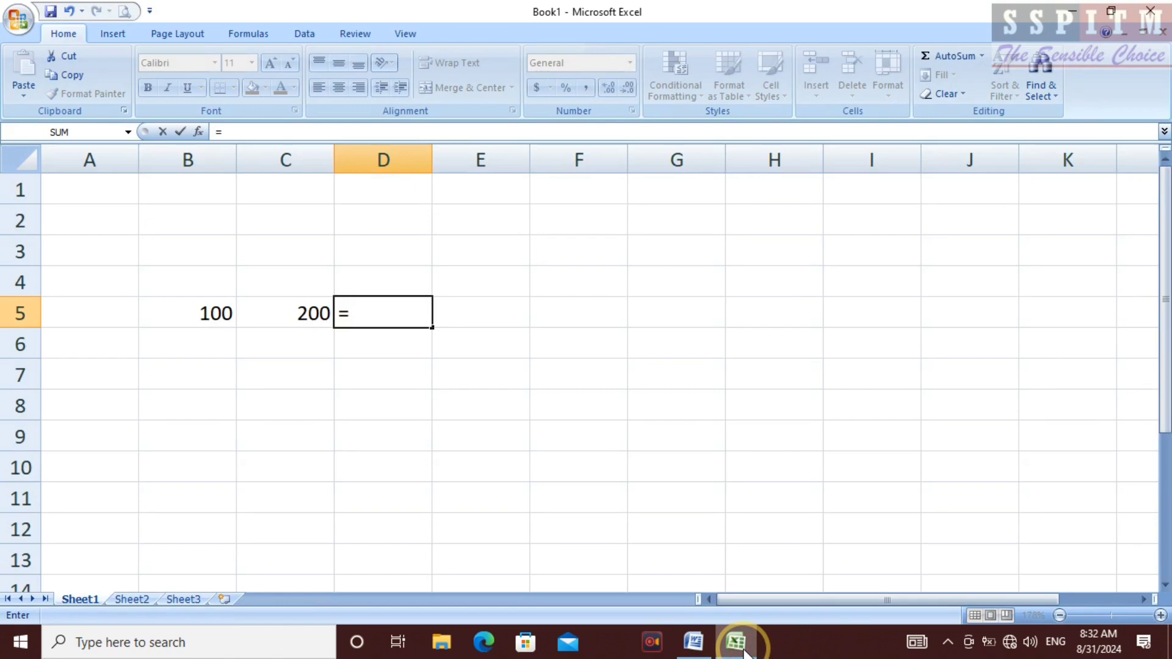
{"action": "type", "text": "b5"}
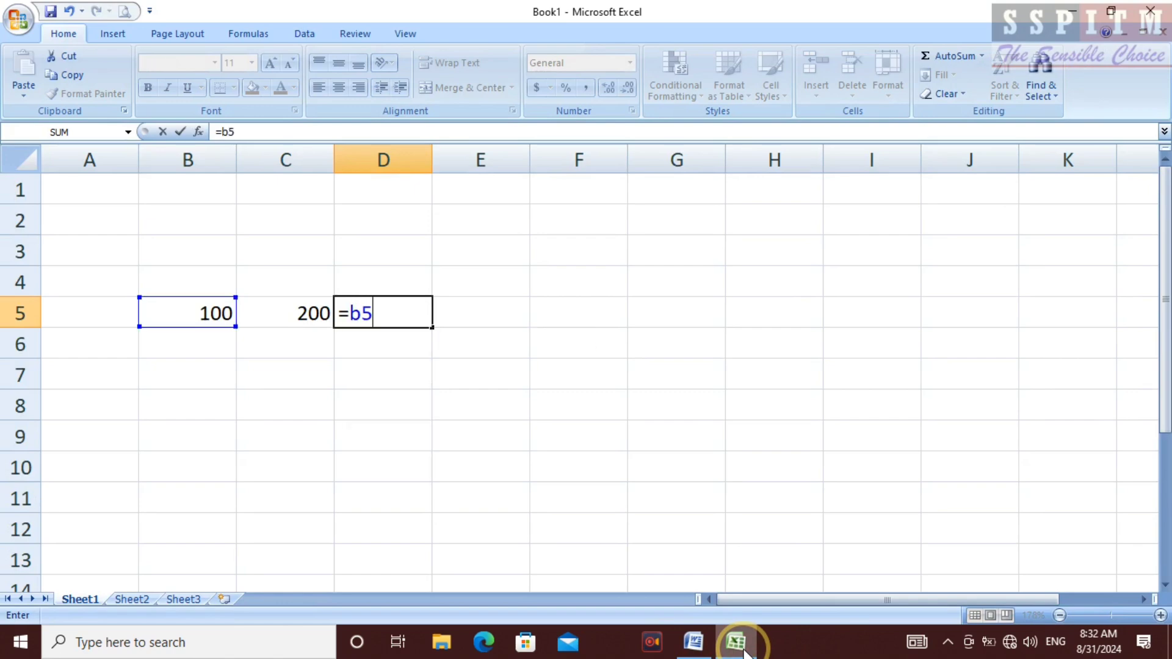
{"action": "type", "text": ":c5"}
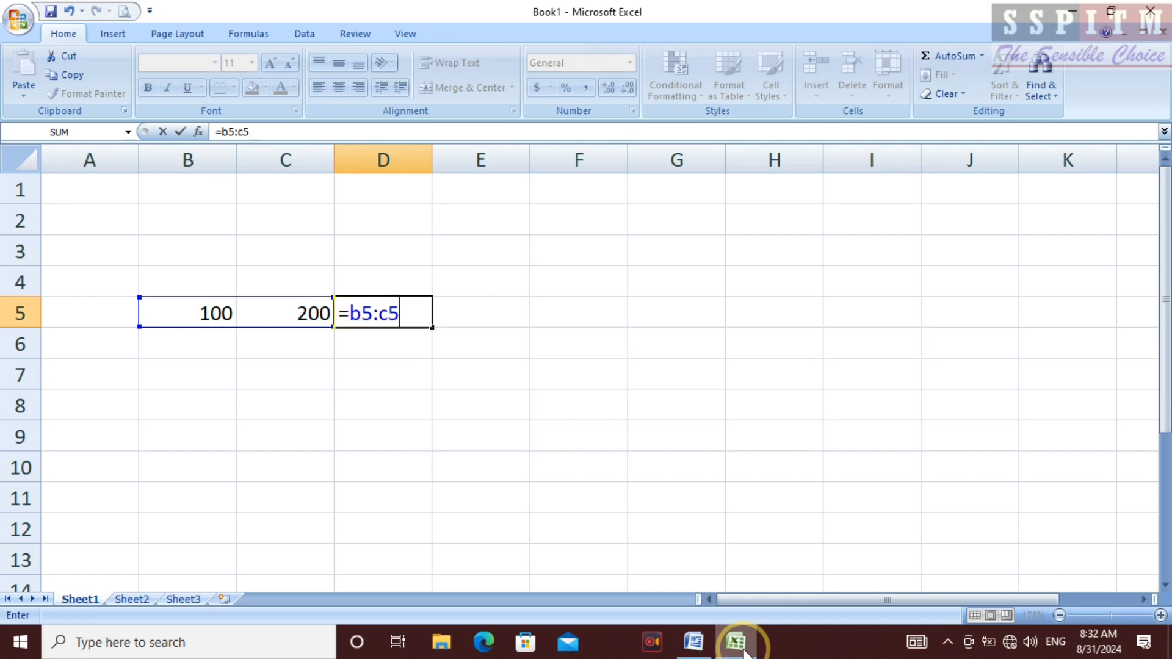
{"action": "key", "text": "Left"}
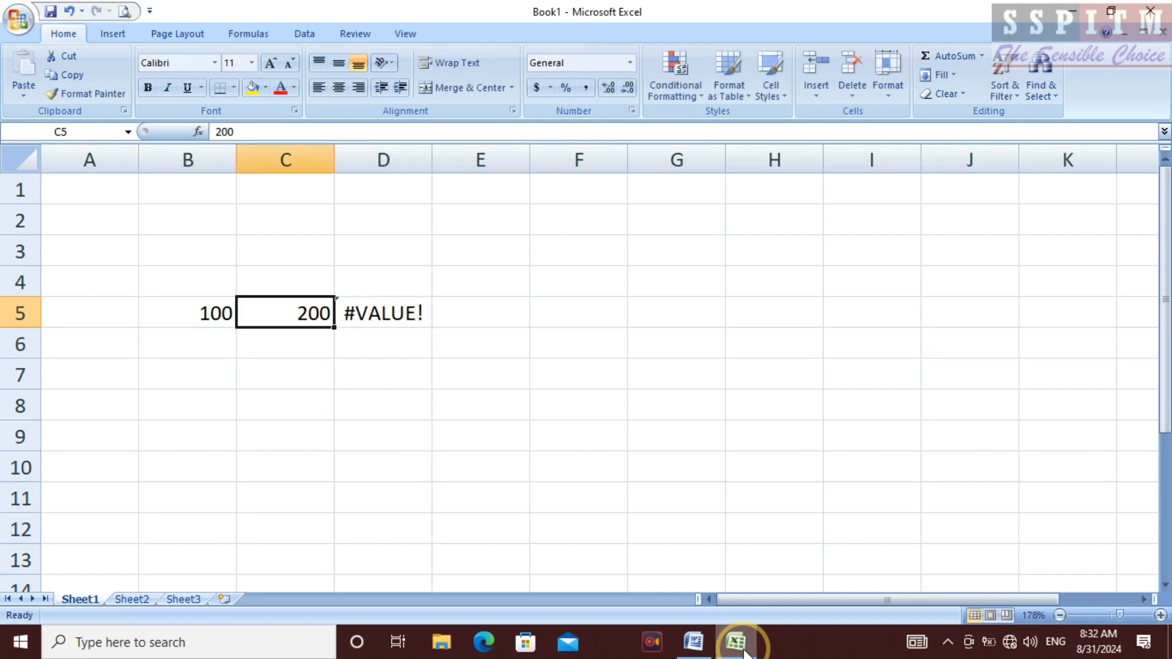
Step: Change the formula in cell D5 to the equality comparison =B5=C5
{"action": "key", "text": "Right"}
{"action": "key", "text": "F2"}
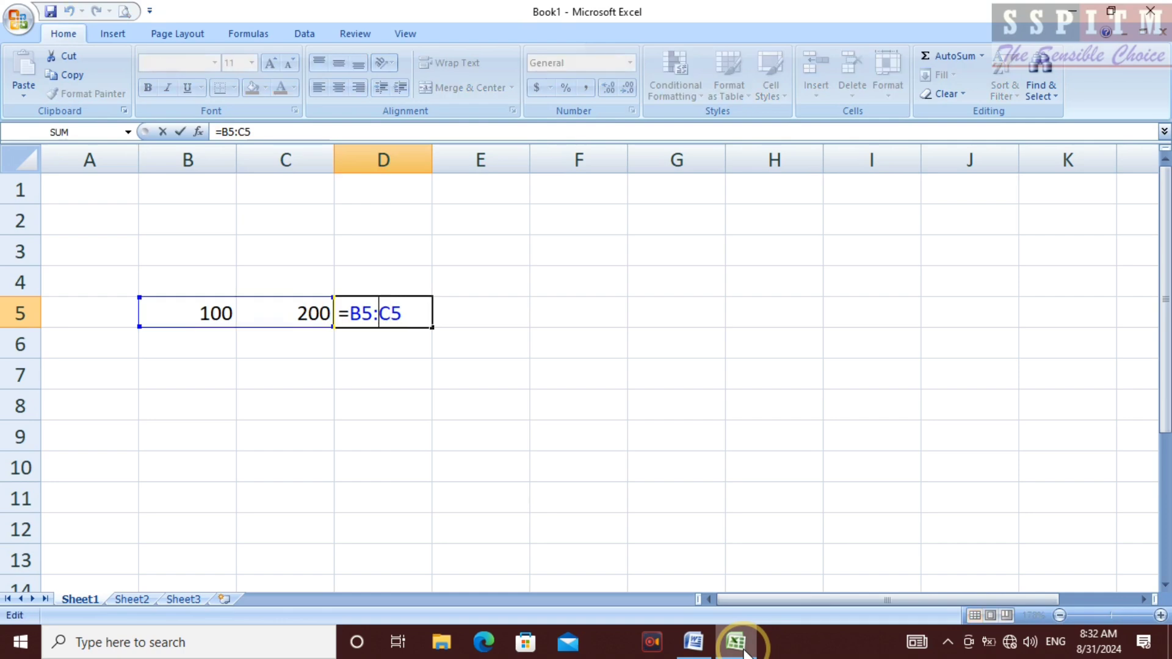
{"action": "key", "text": "Escape"}
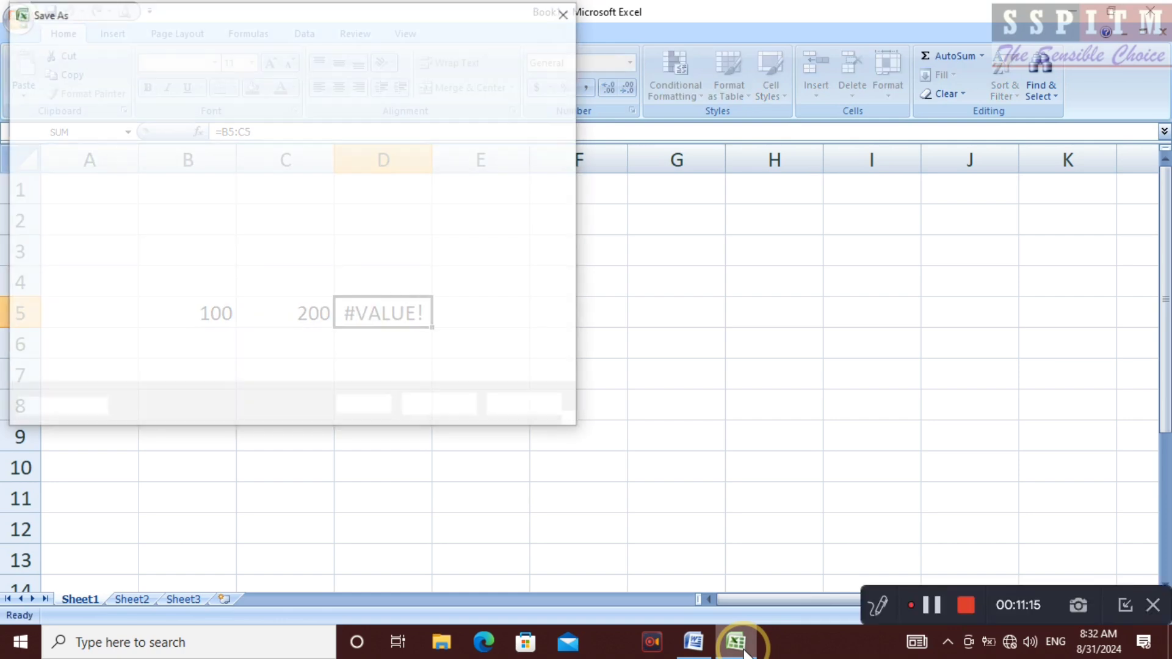
{"action": "key", "text": "Escape"}
{"action": "key", "text": "F2"}
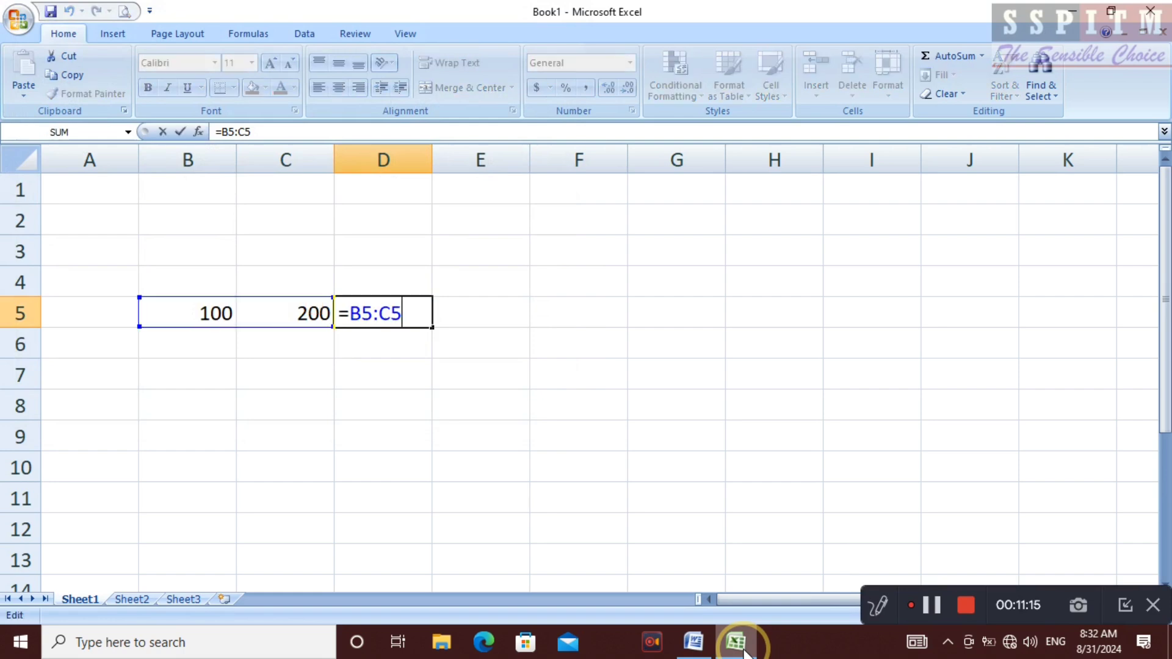
{"action": "key", "text": "Left"}
{"action": "key", "text": "Left"}
{"action": "key", "text": "BackSpace"}
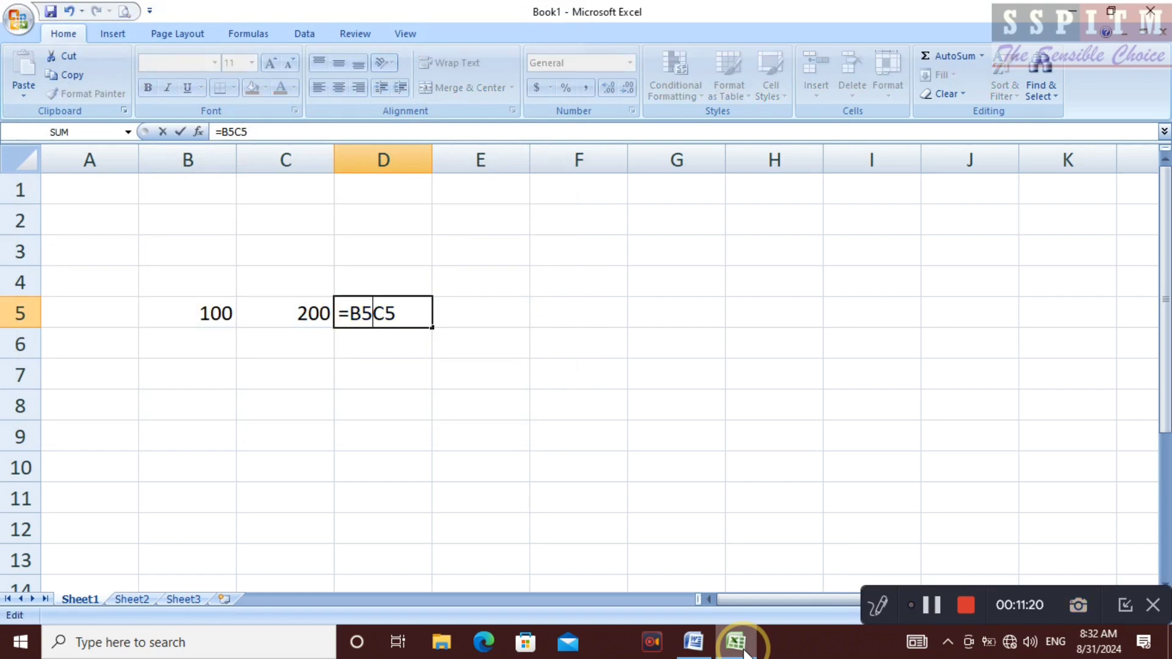
{"action": "type", "text": "="}
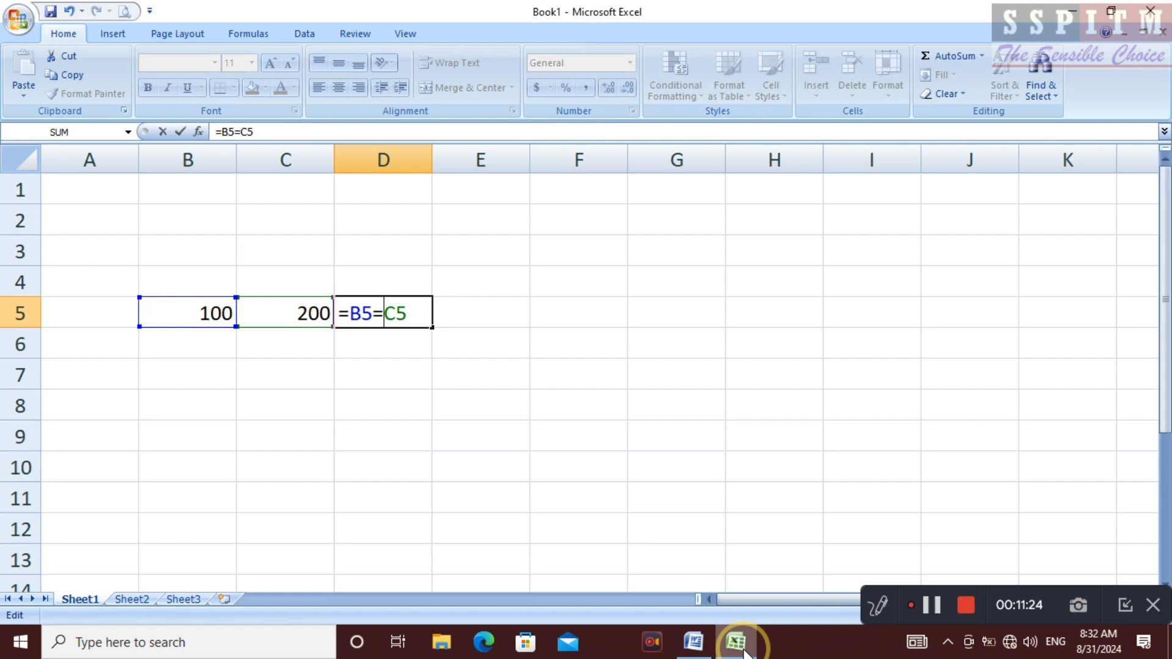
{"action": "key", "text": "Return"}
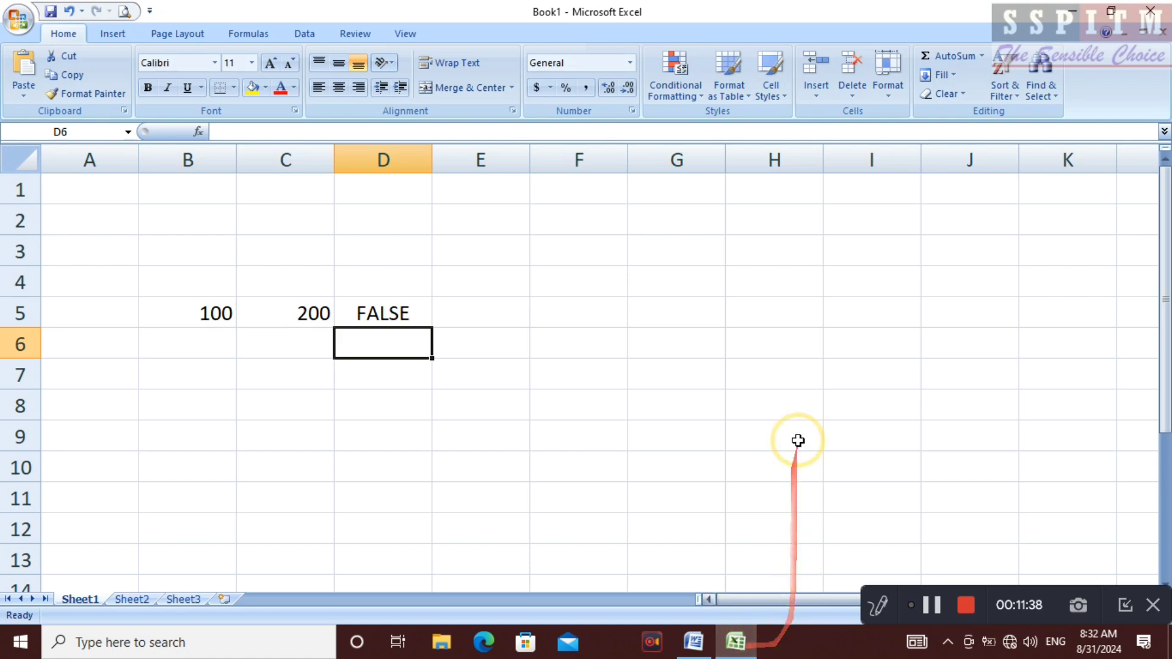
Step: Replace the formula in cell D5 with the greater-than-or-equal comparison =B5>=C5
{"action": "left_click", "coordinate": [409, 311]}
{"action": "key", "text": "Delete"}
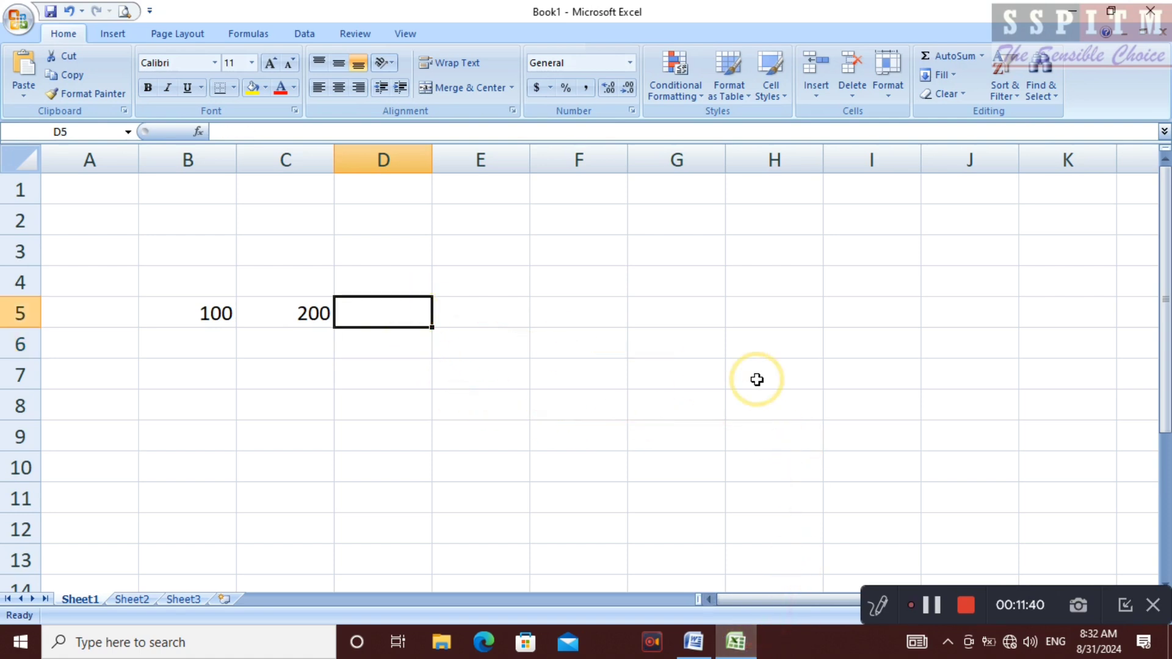
{"action": "key", "text": "Down"}
{"action": "key", "text": "Up"}
{"action": "type", "text": "="}
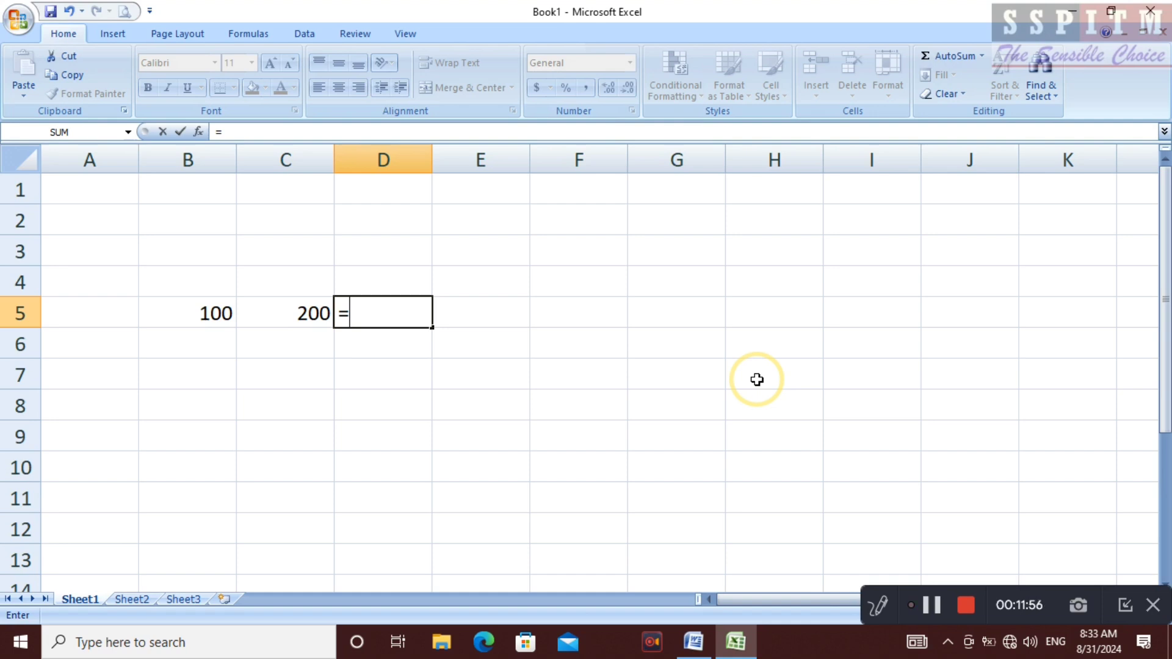
{"action": "type", "text": "b5>="}
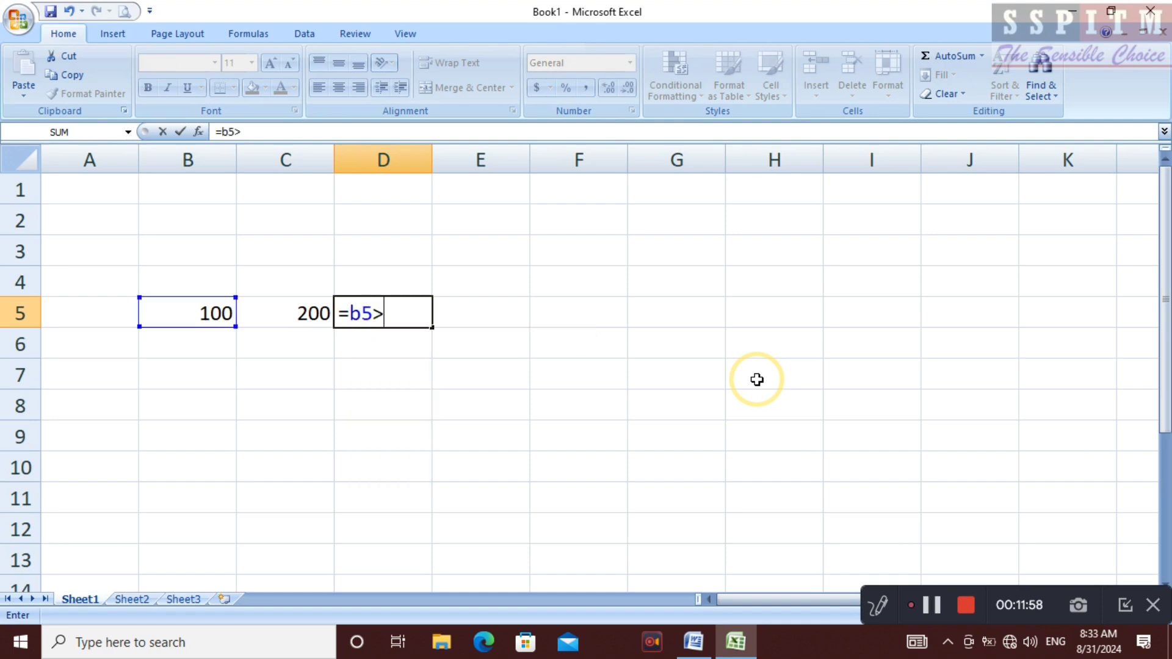
{"action": "type", "text": "c5"}
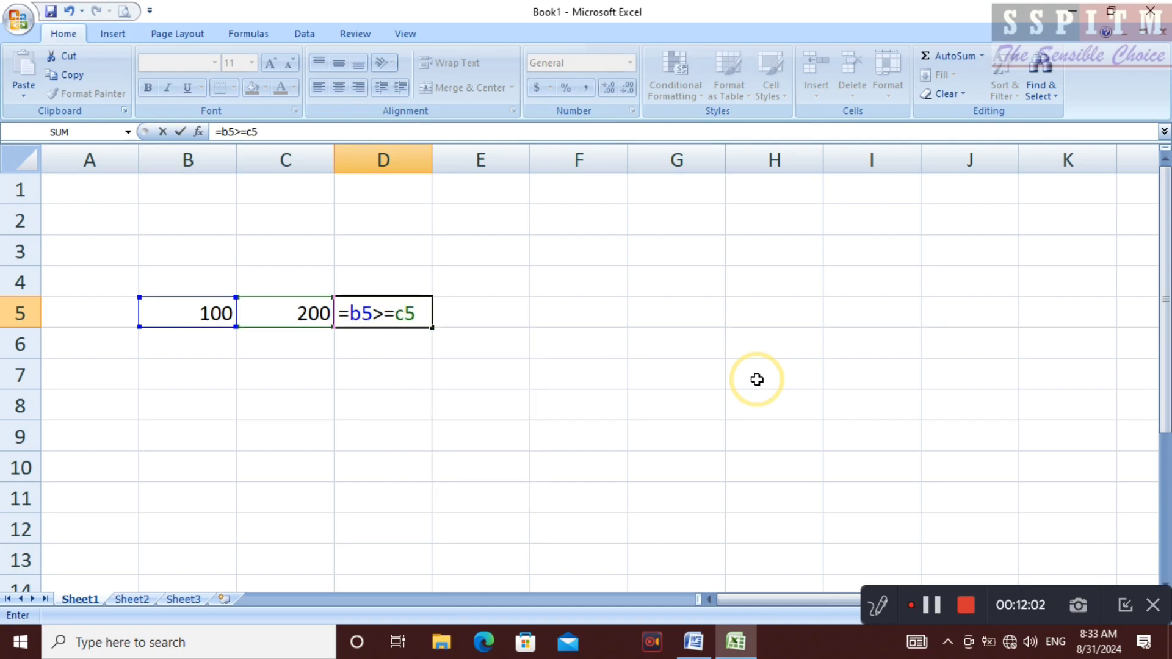
{"action": "key", "text": "Return"}
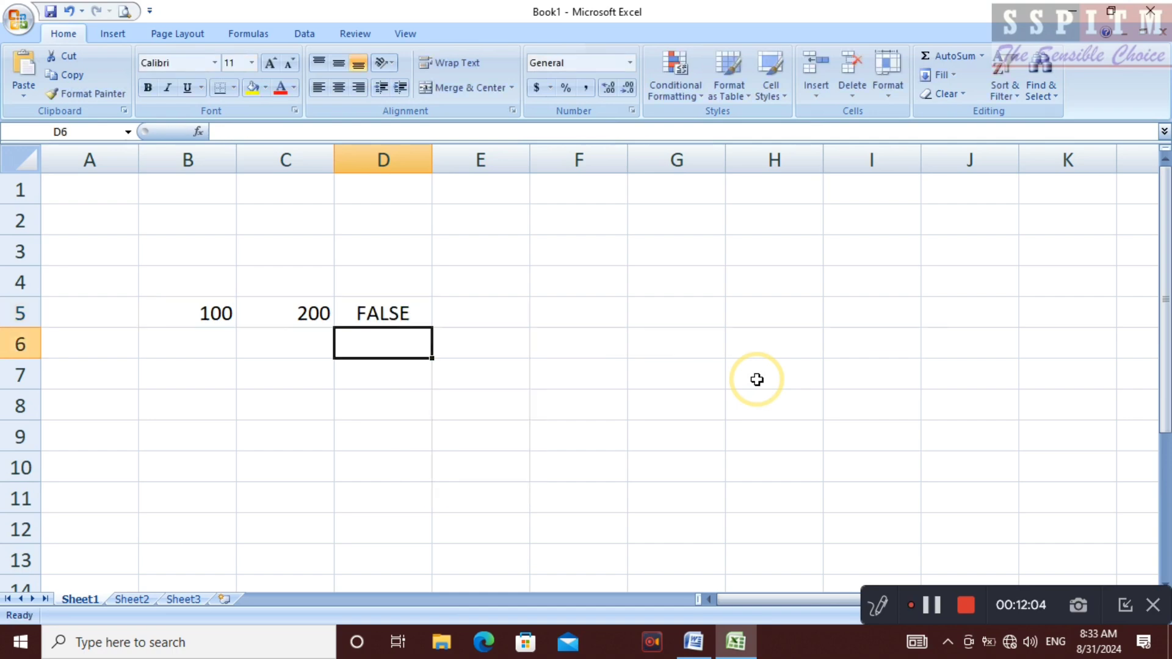
Step: Enter the greater-than comparison formula =B5>C5 in cell D7
{"action": "key", "text": "Up"}
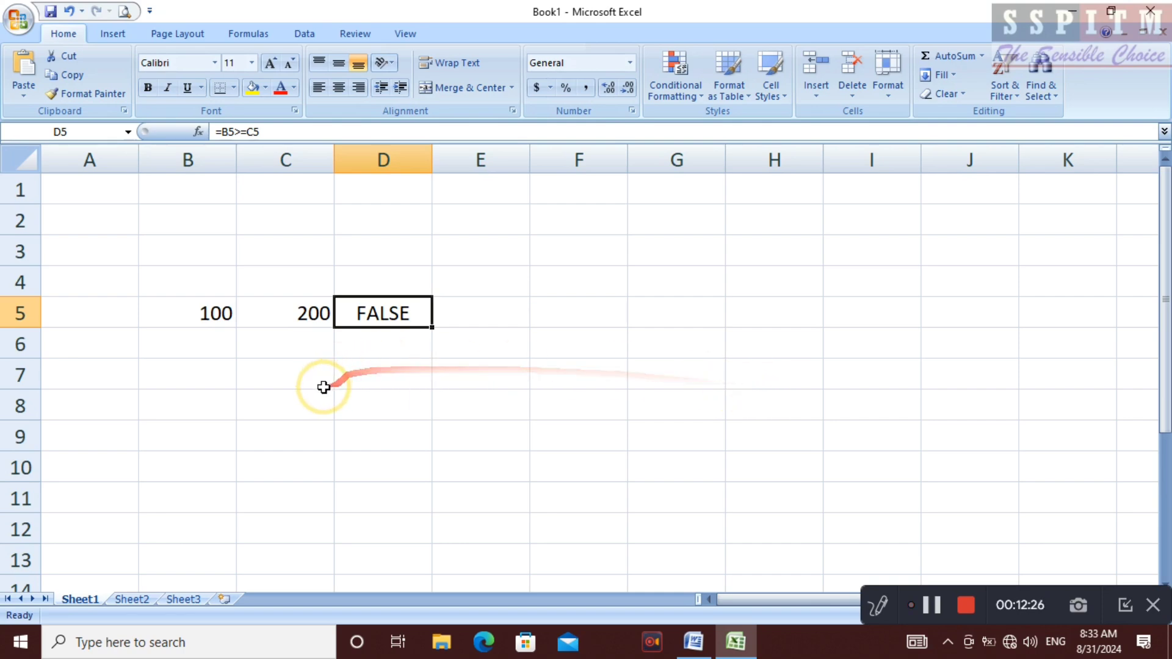
{"action": "left_click", "coordinate": [303, 365]}
{"action": "left_click", "coordinate": [386, 368]}
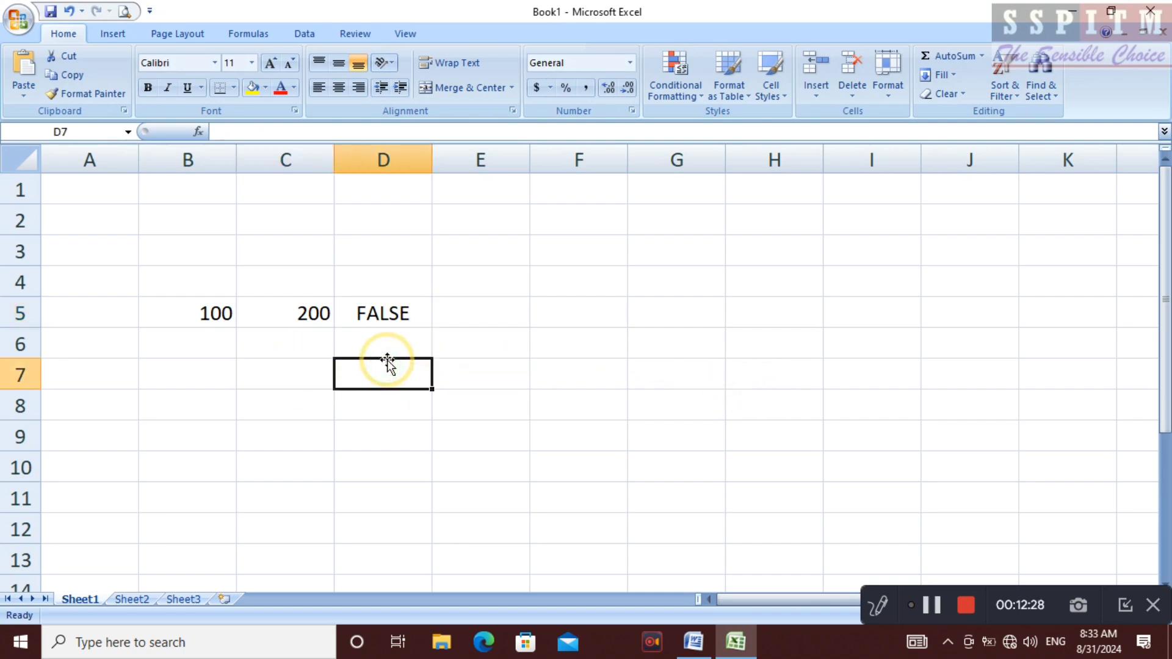
{"action": "type", "text": "="}
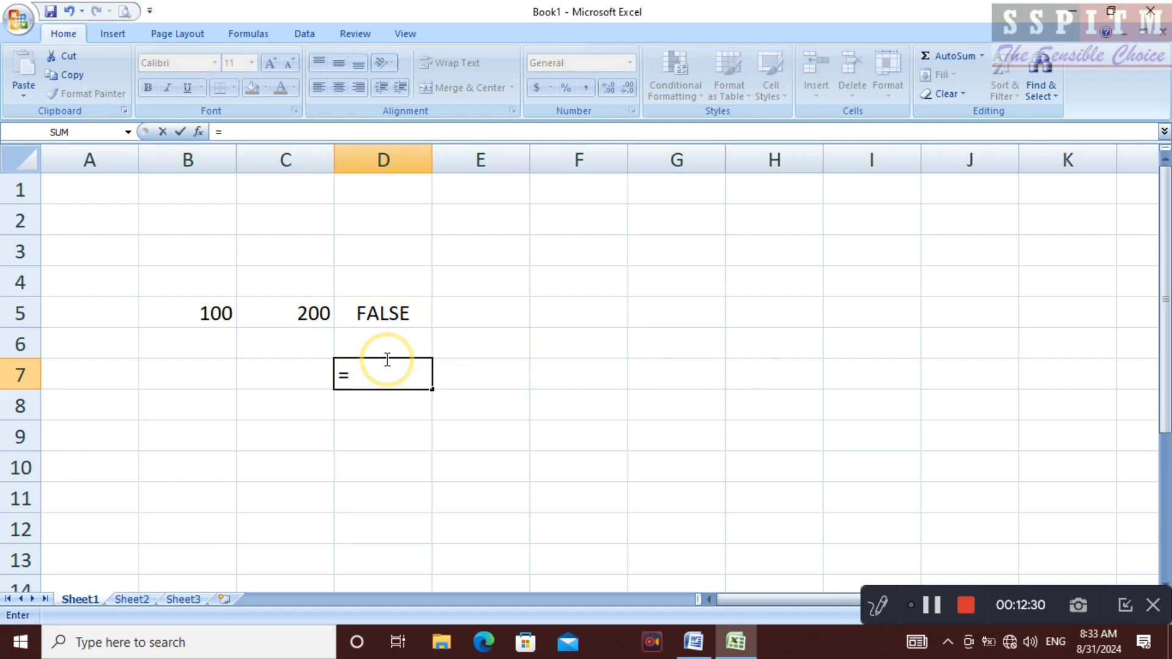
{"action": "type", "text": "b5"}
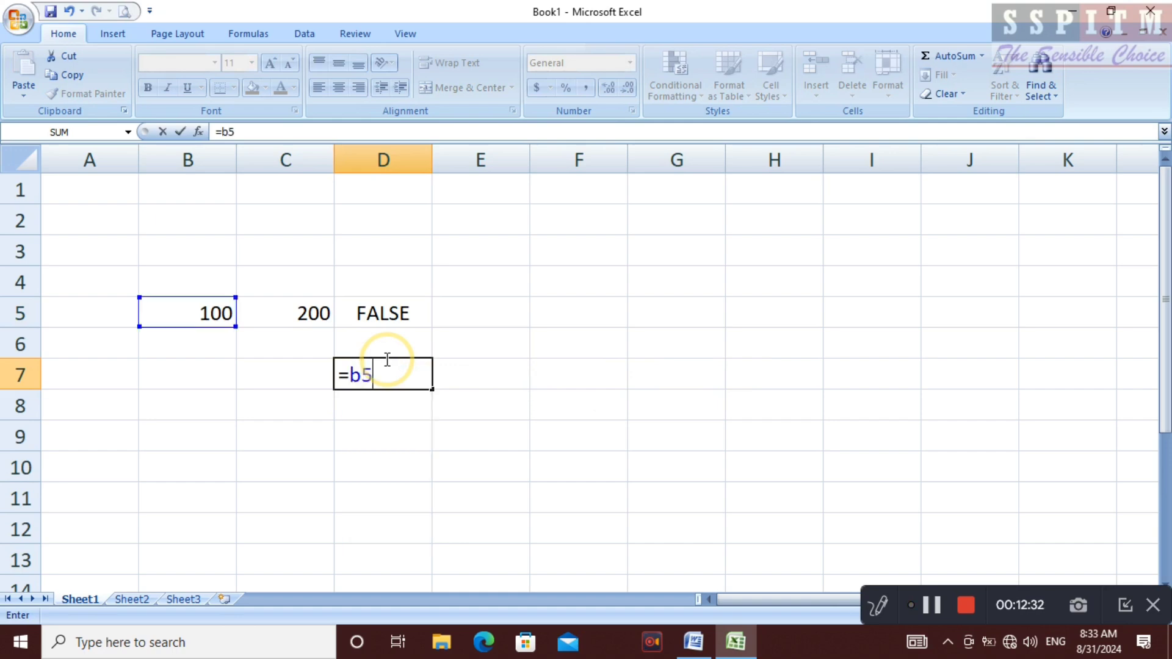
{"action": "type", "text": ">c5"}
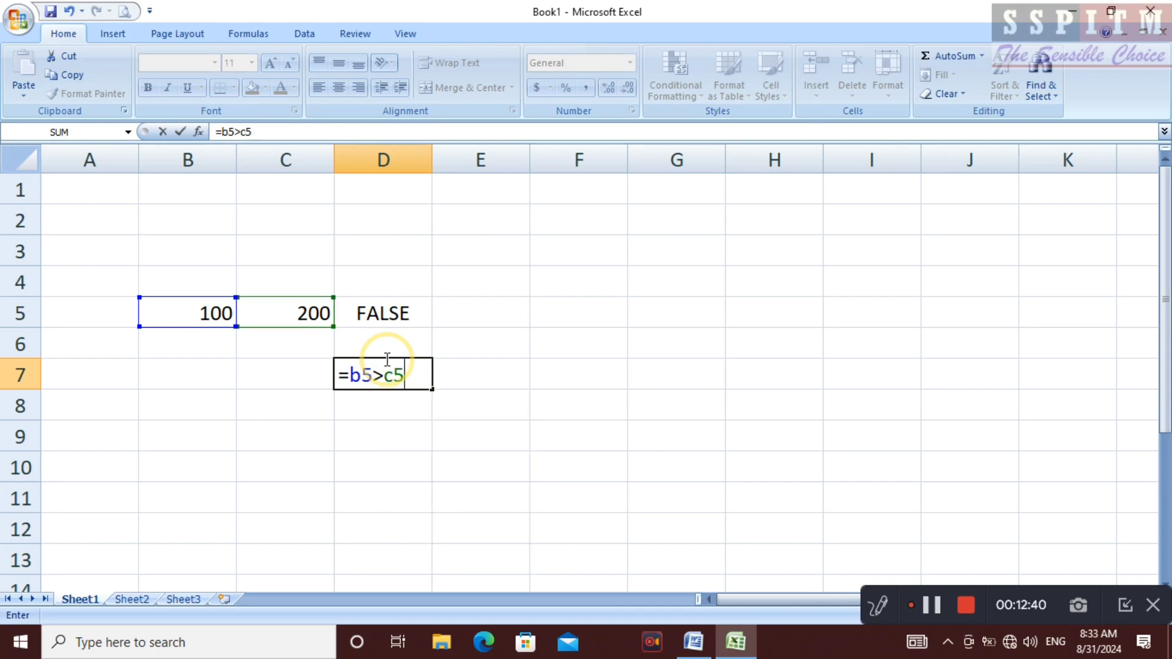
{"action": "key", "text": "Return"}
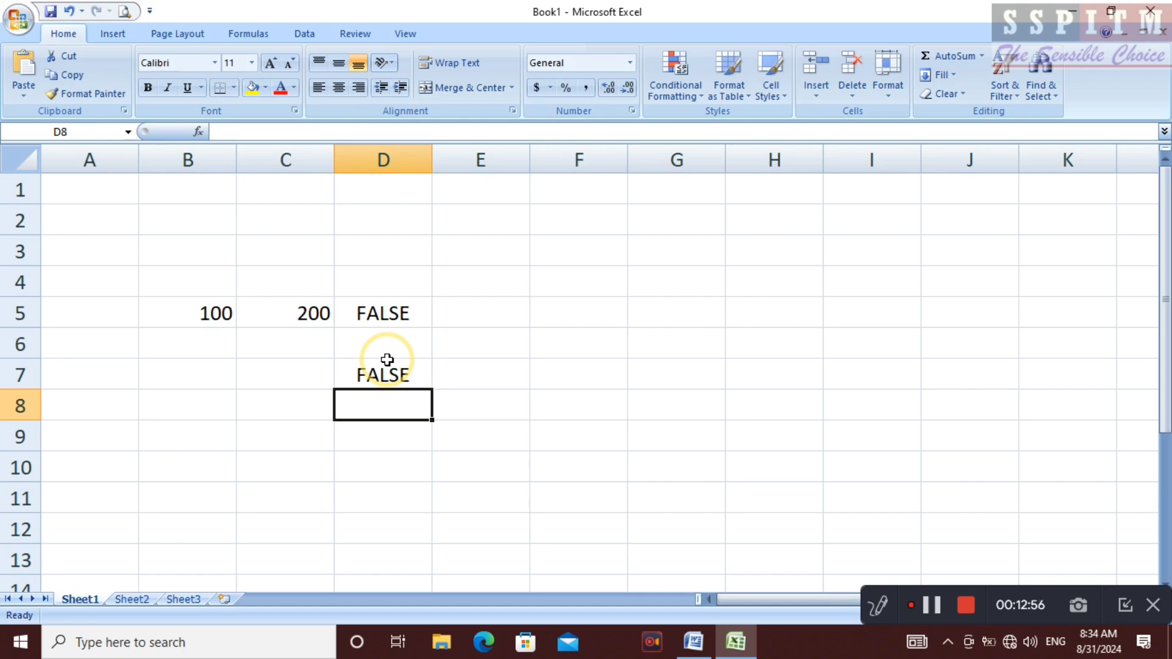
Step: Enter the less-than comparison formula =B5<C5 in cell D8
{"action": "type", "text": "="}
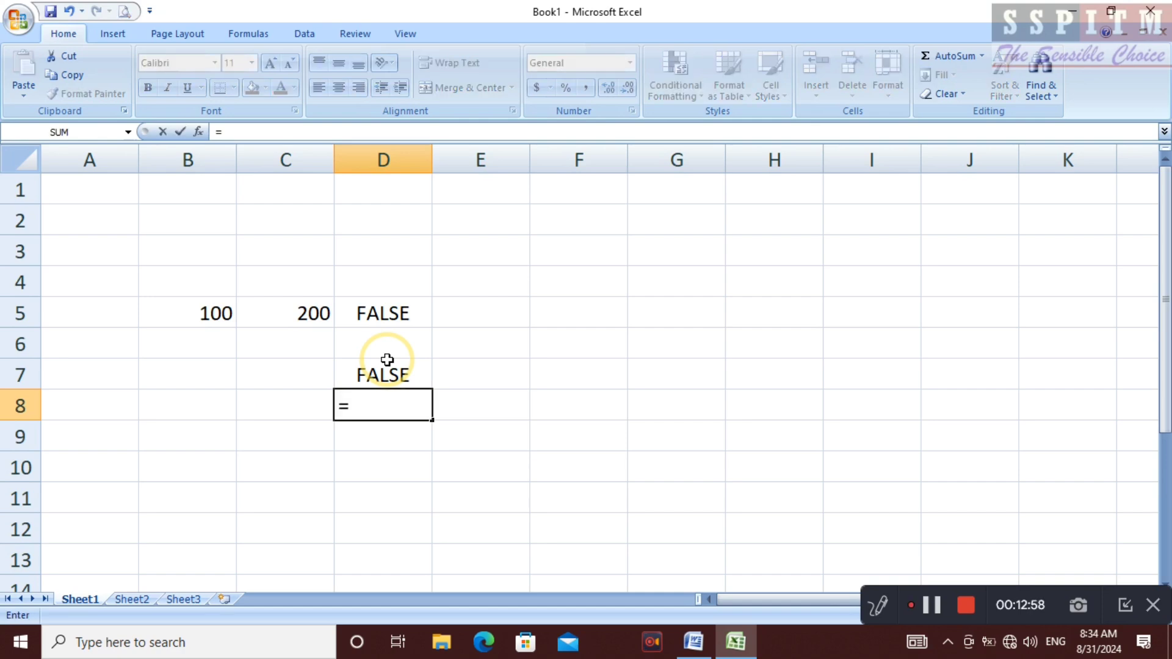
{"action": "left_click", "coordinate": [186, 334]}
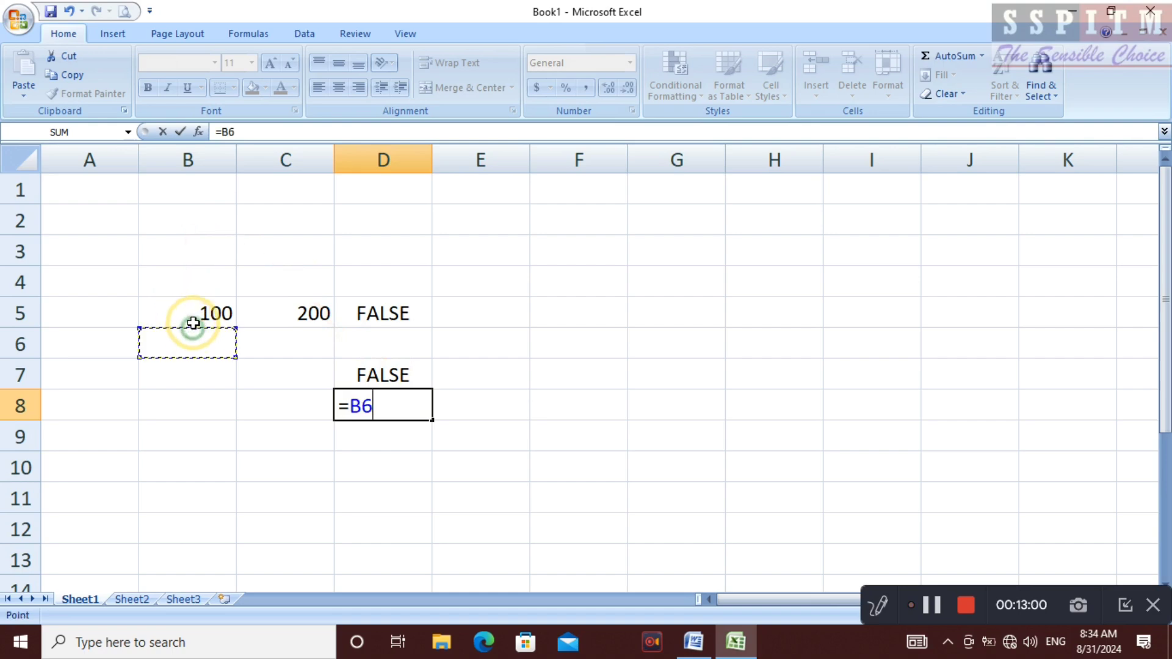
{"action": "left_click", "coordinate": [193, 319]}
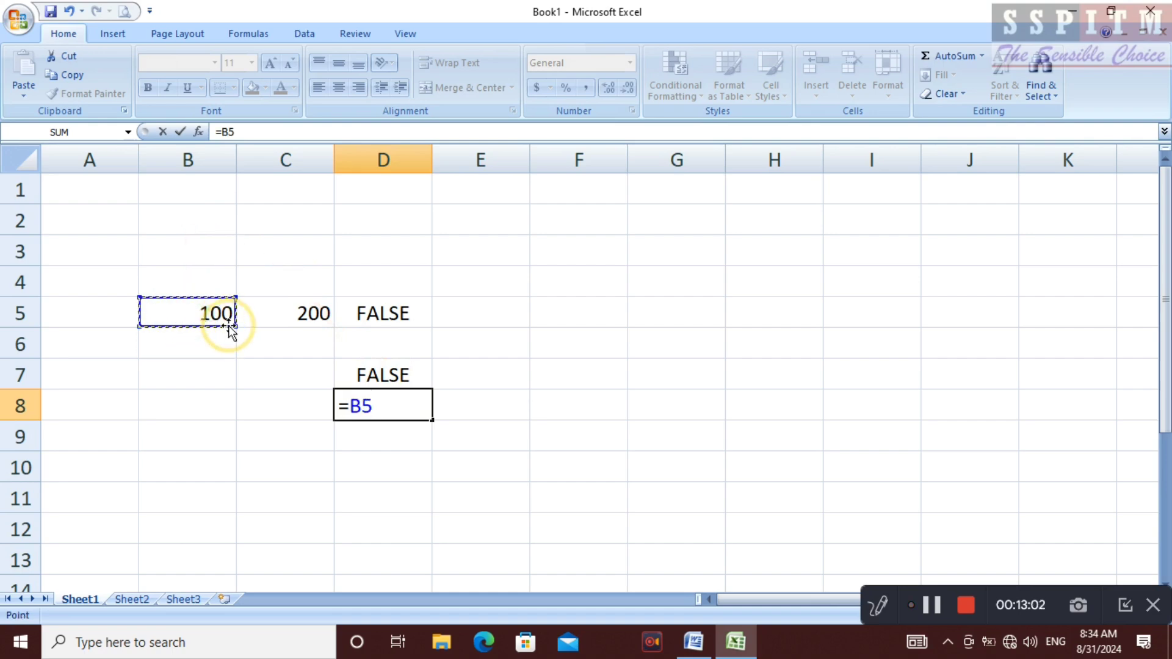
{"action": "type", "text": "="}
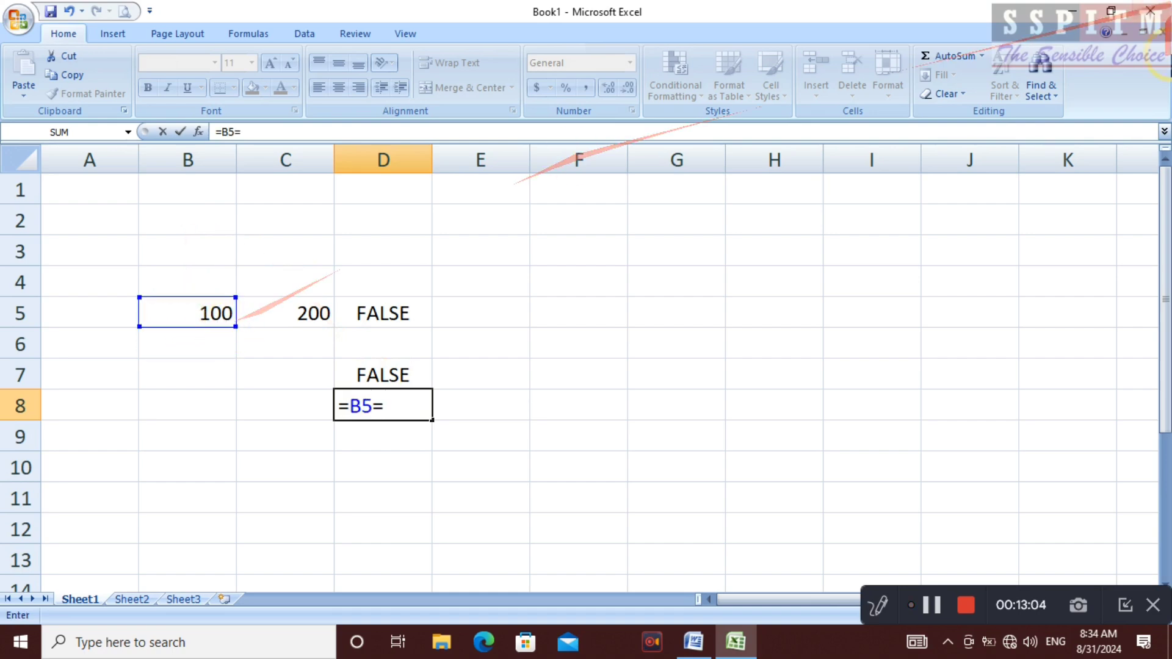
{"action": "key", "text": "BackSpace"}
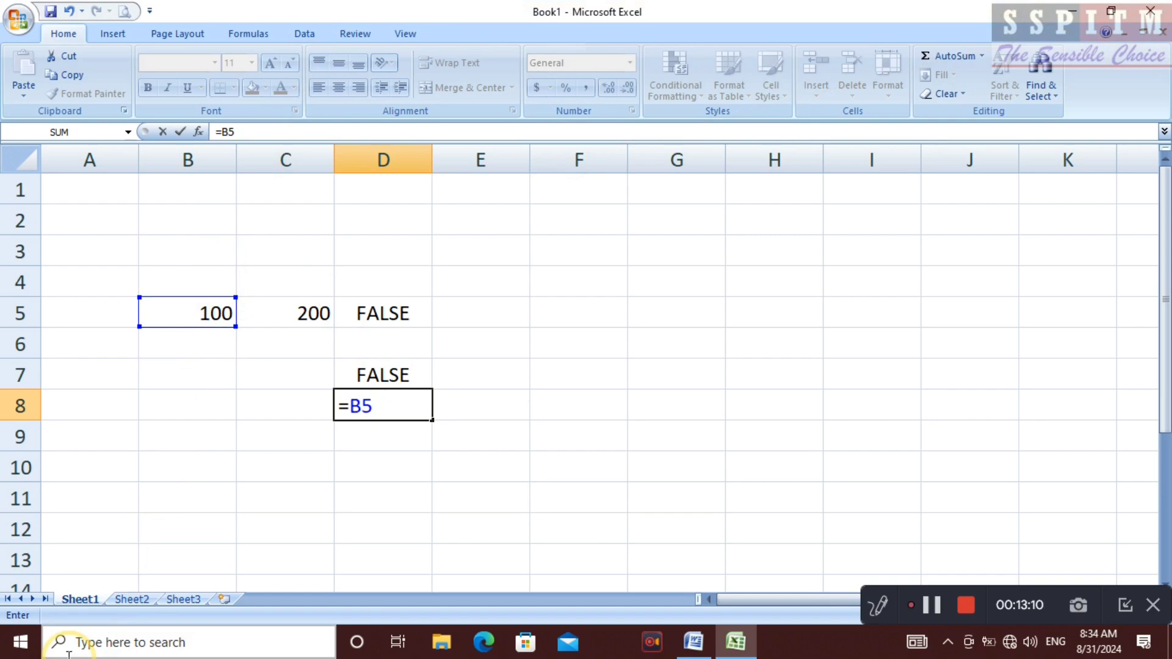
{"action": "type", "text": "<"}
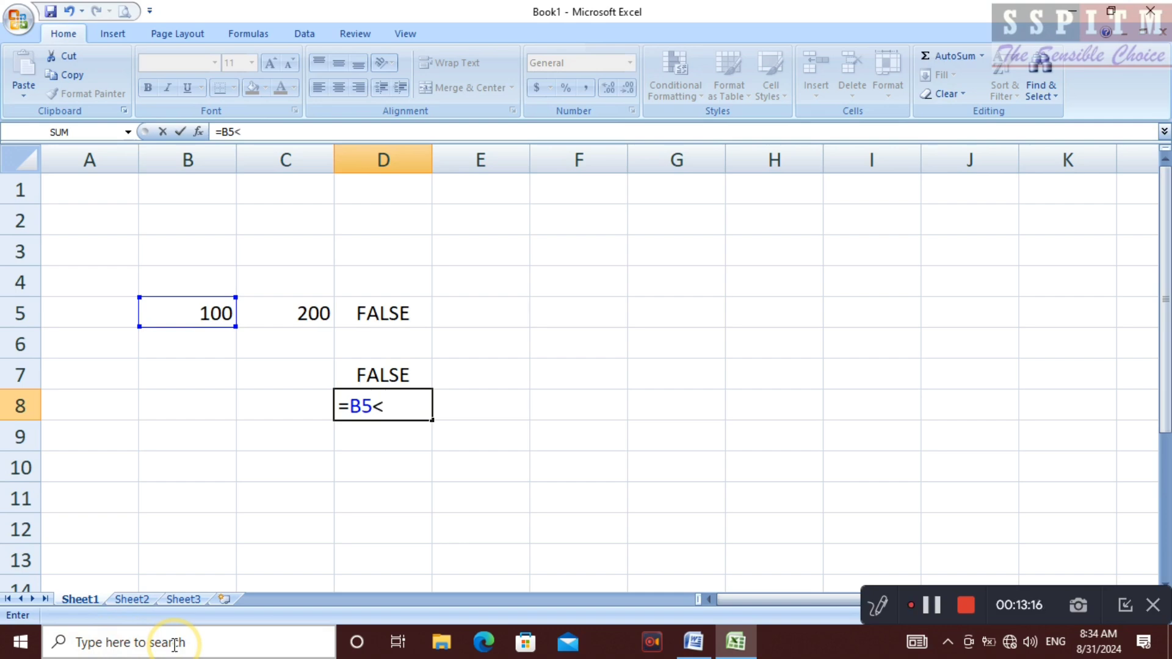
{"action": "type", "text": "c5"}
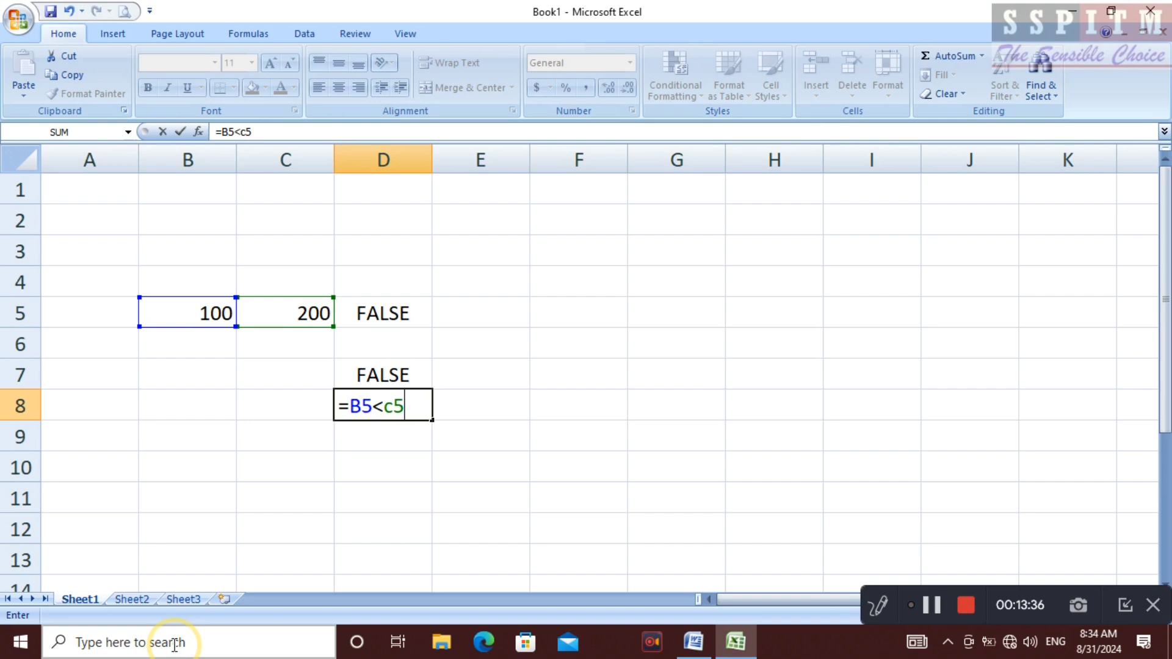
{"action": "key", "text": "Return"}
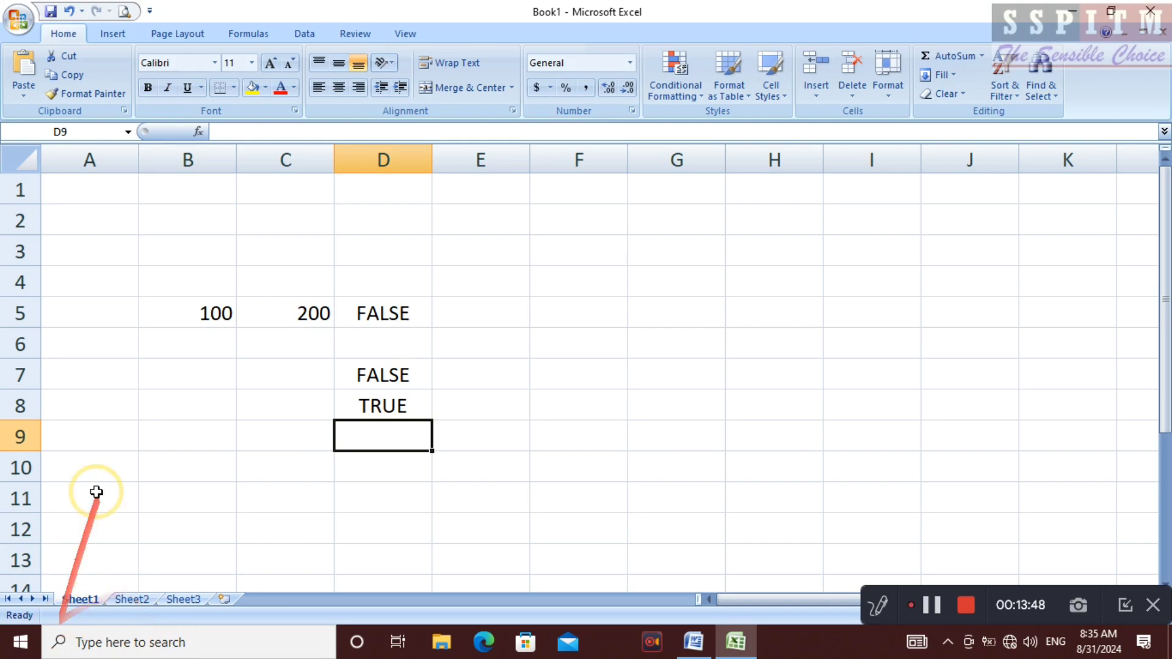
Step: Enter the text Social in cell D9 and Study in cell E9
{"action": "scroll", "coordinate": [174, 449], "scroll_direction": "down", "scroll_amount": 1}
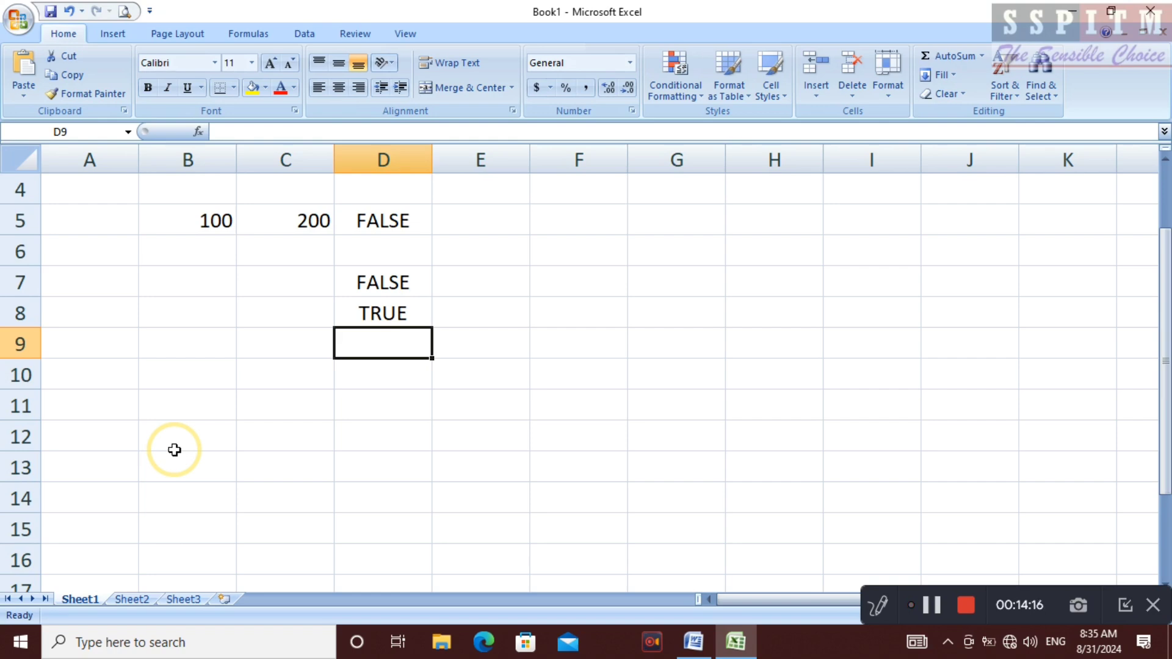
{"action": "type", "text": "Social"}
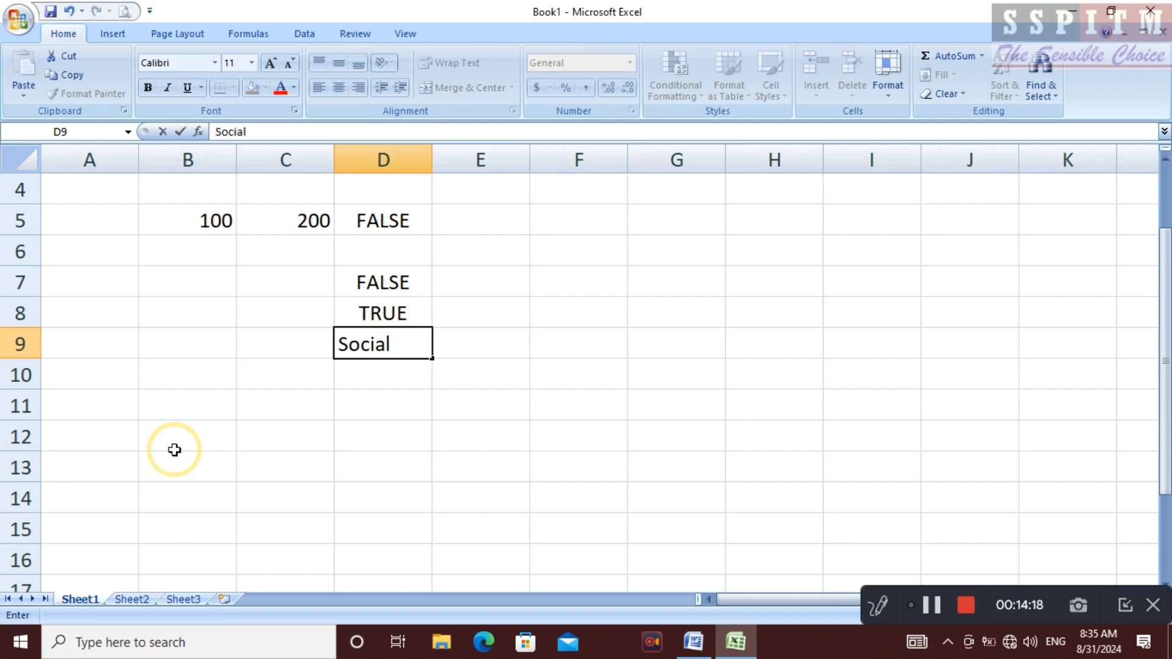
{"action": "key", "text": "Tab"}
{"action": "type", "text": "Study"}
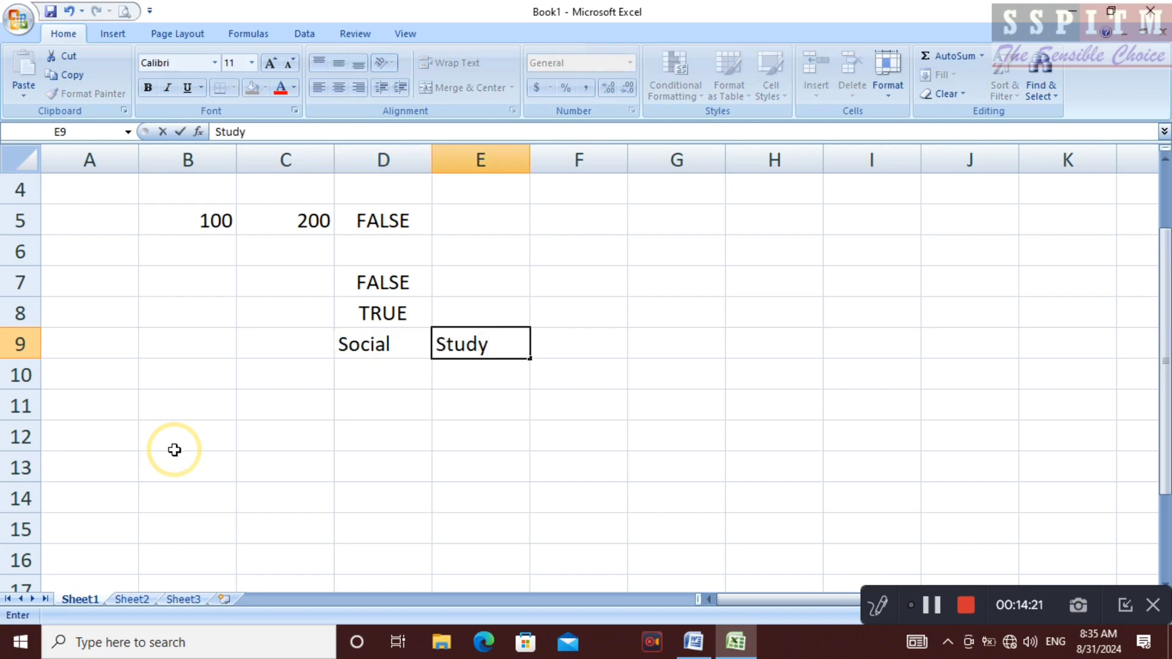
{"action": "key", "text": "Tab"}
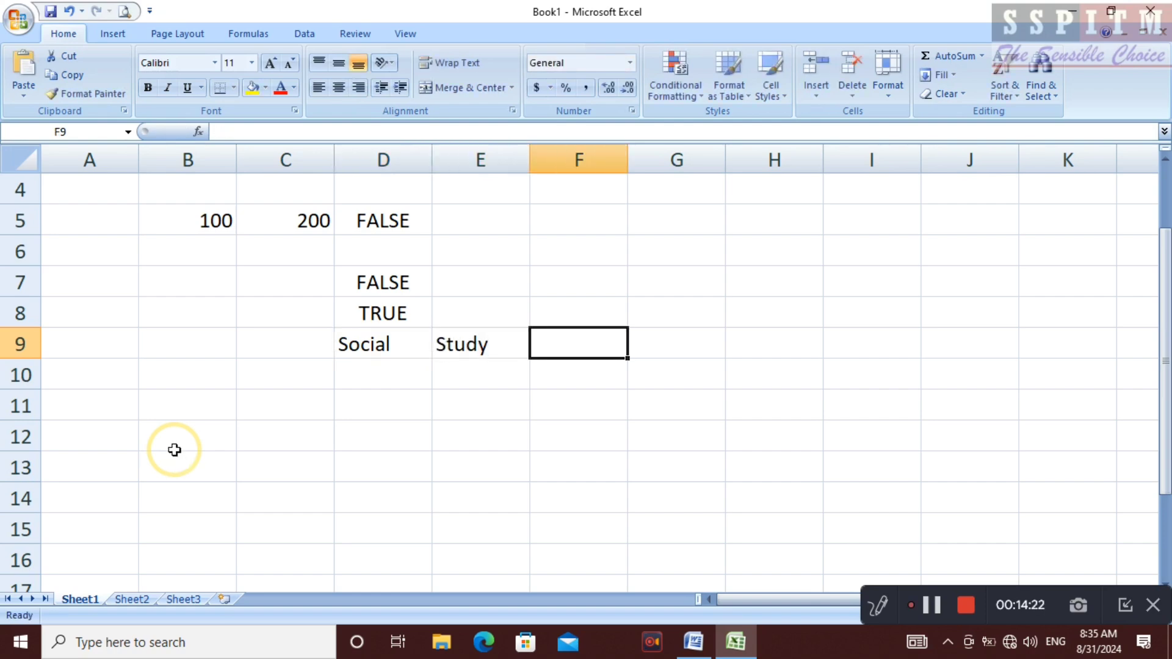
Step: Enter the formula =D9 & E9 in cell F9 to join the two words
{"action": "type", "text": "="}
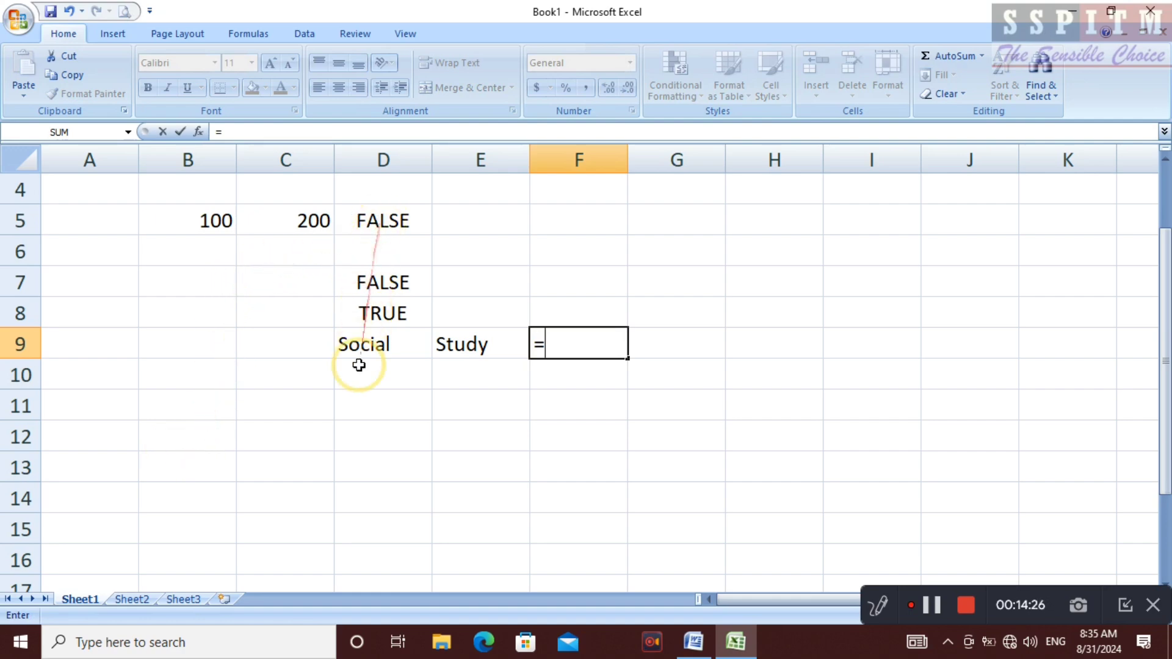
{"action": "left_click", "coordinate": [386, 352]}
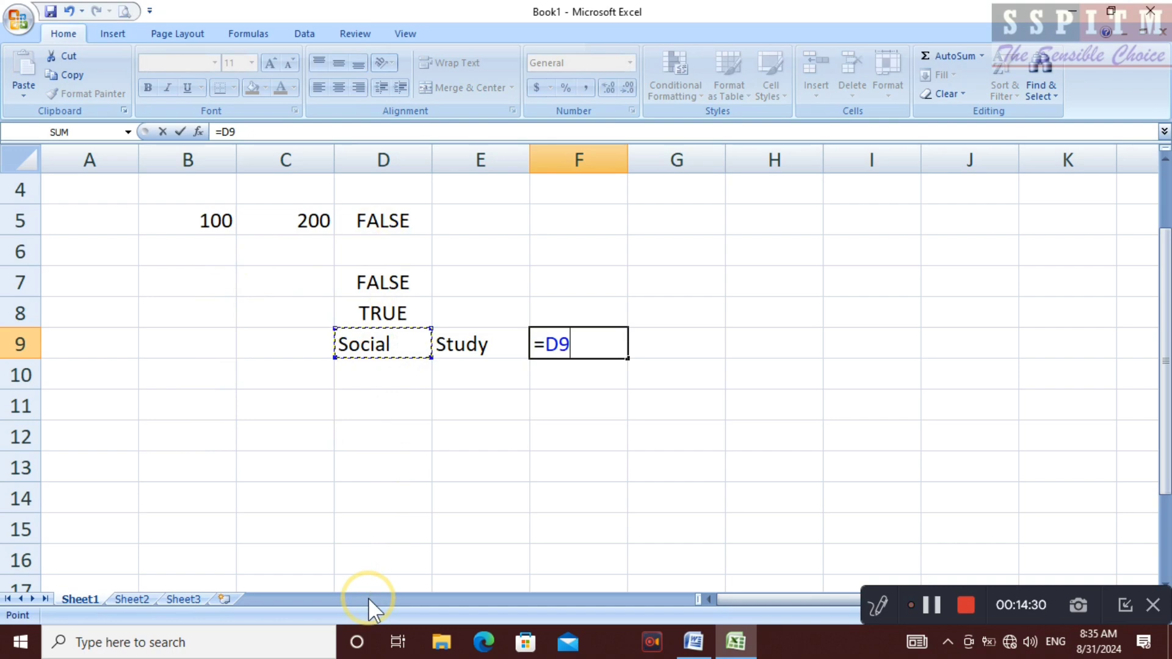
{"action": "type", "text": "7"}
{"action": "key", "text": "BackSpace"}
{"action": "type", "text": "&"}
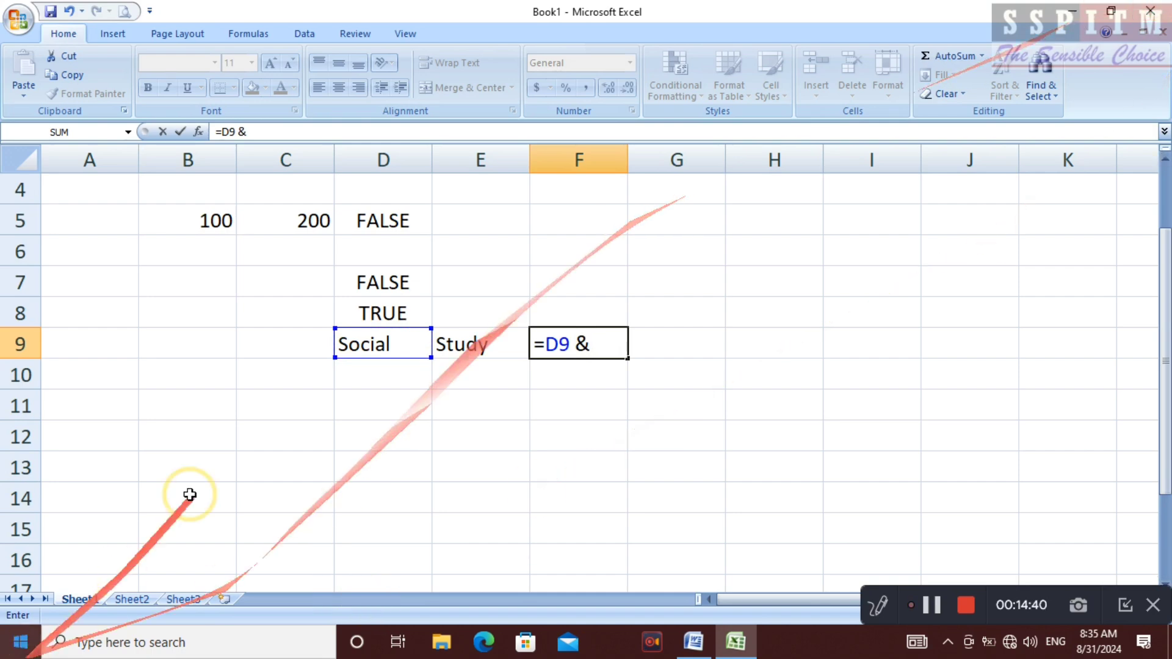
{"action": "left_click", "coordinate": [500, 345]}
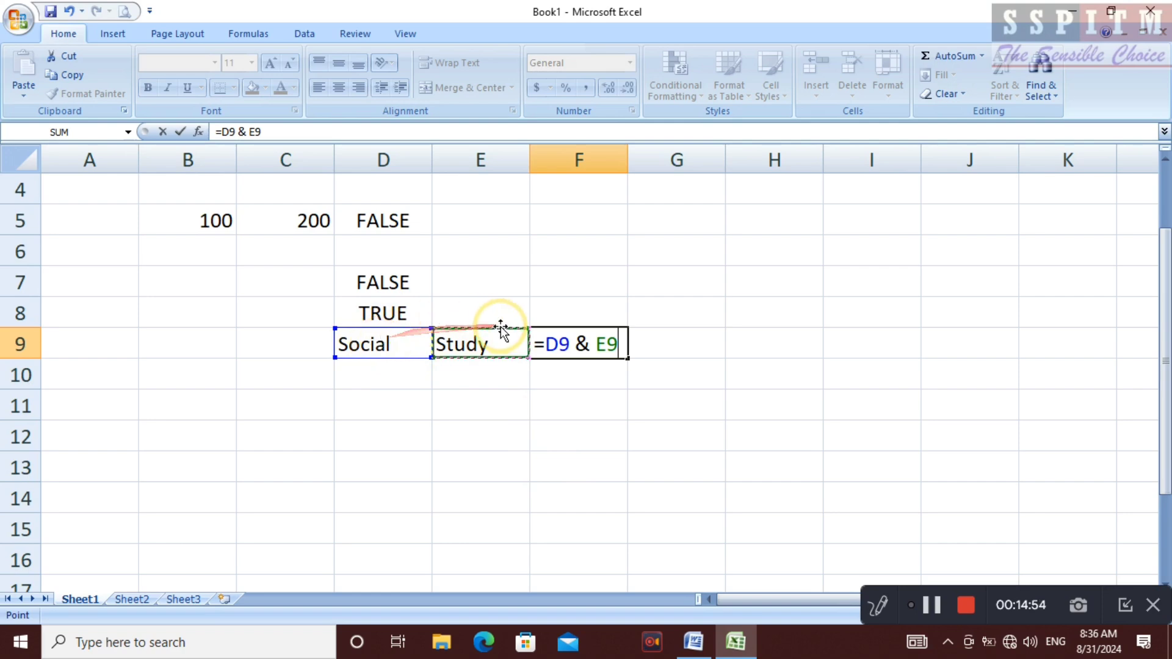
{"action": "key", "text": "Return"}
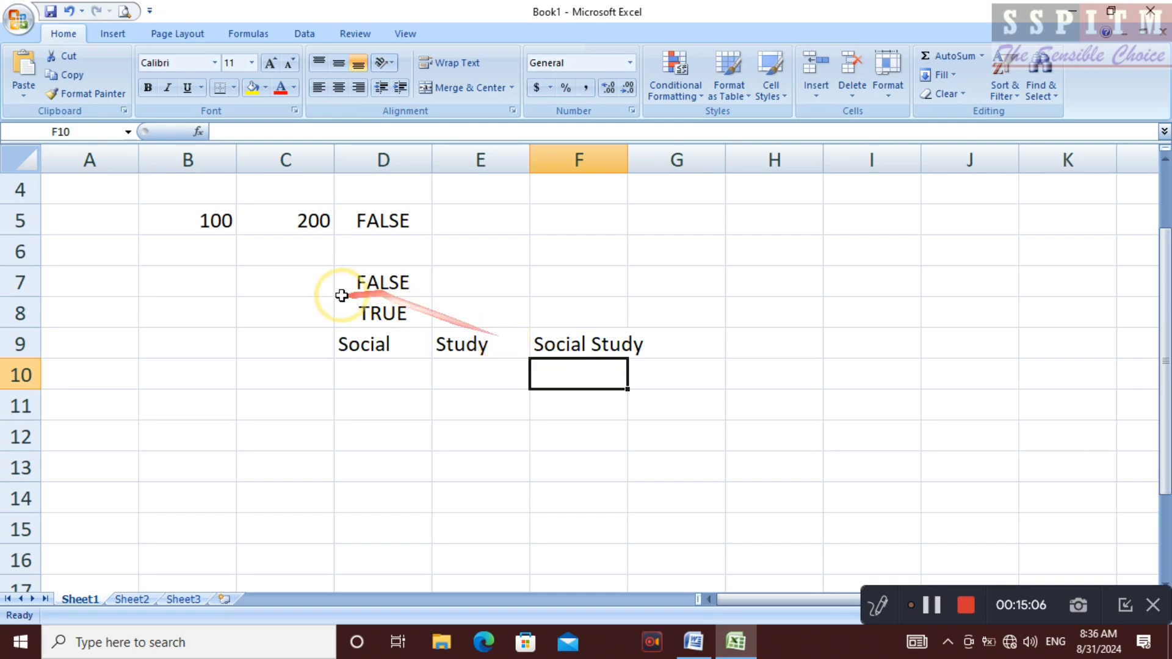
Step: Enter the word parts com in cell C12, put in cell D12 and er in cell D14
{"action": "left_click", "coordinate": [333, 425]}
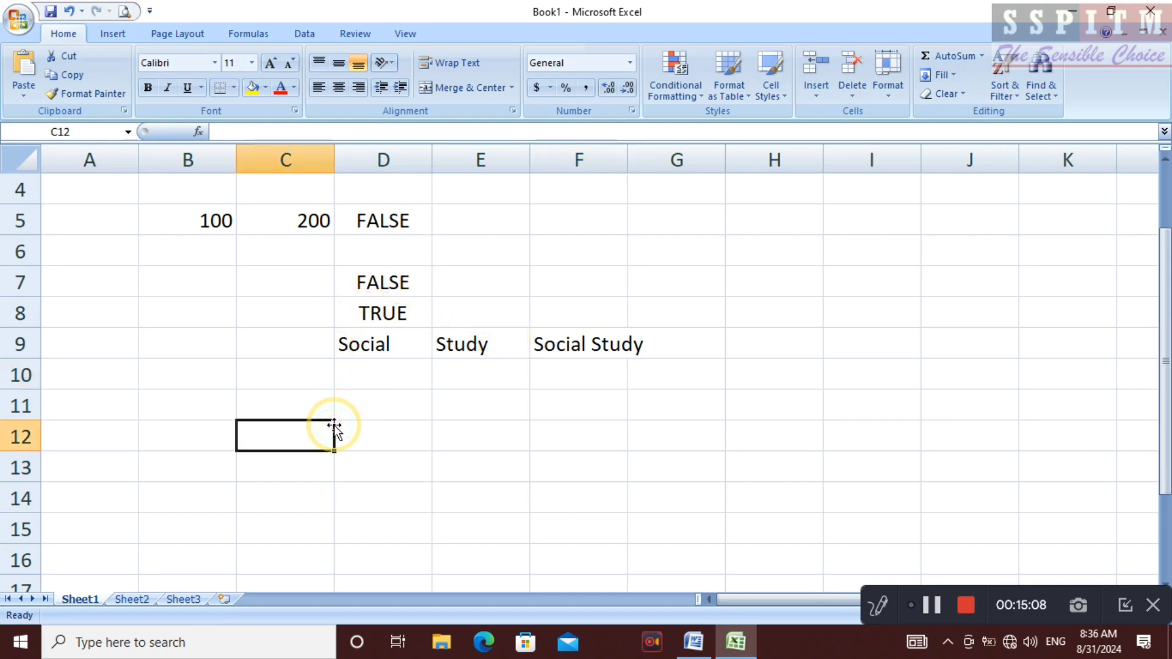
{"action": "type", "text": "com"}
{"action": "key", "text": "Tab"}
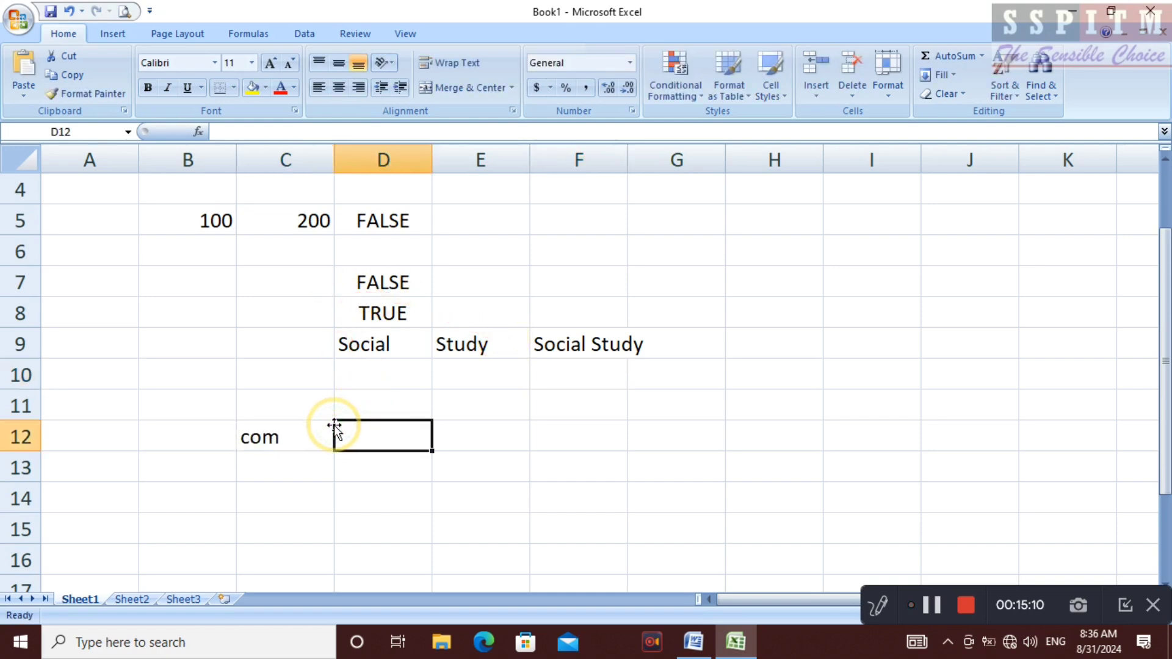
{"action": "type", "text": "puter"}
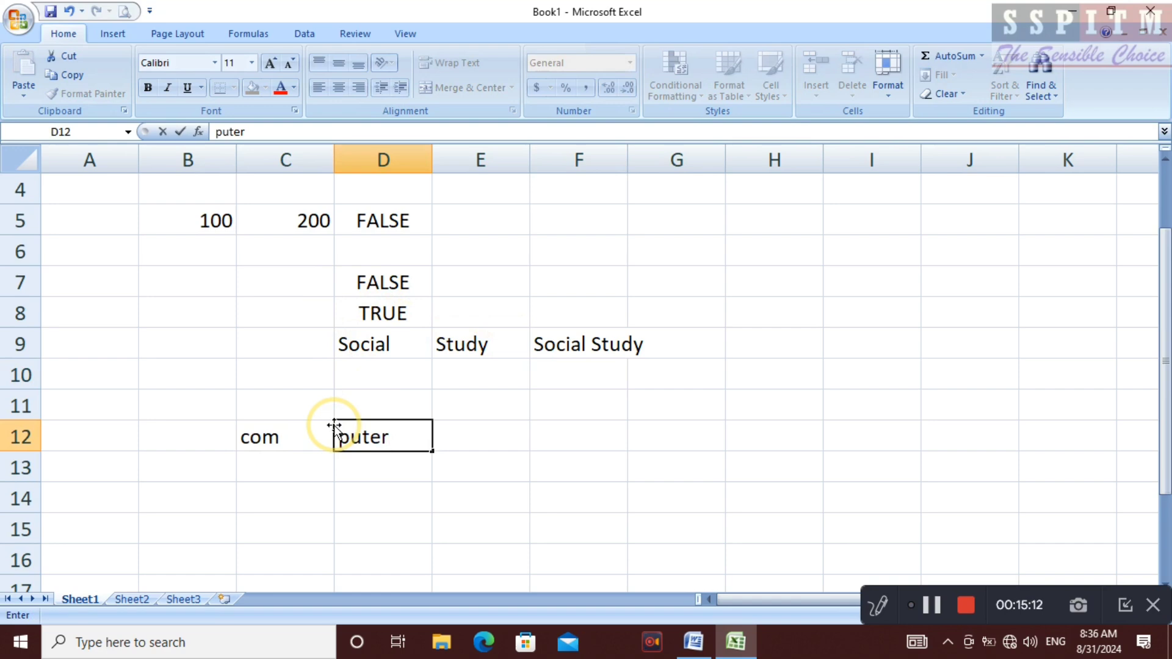
{"action": "key", "text": "BackSpace"}
{"action": "key", "text": "BackSpace"}
{"action": "key", "text": "Return"}
{"action": "key", "text": "Return"}
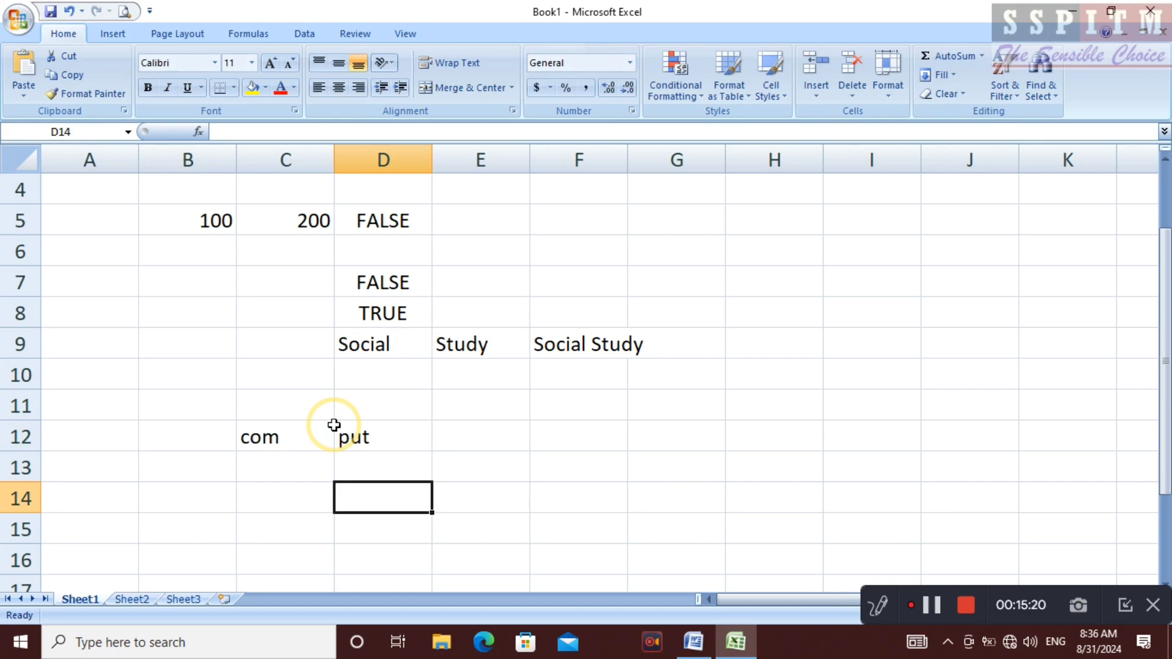
{"action": "type", "text": "er"}
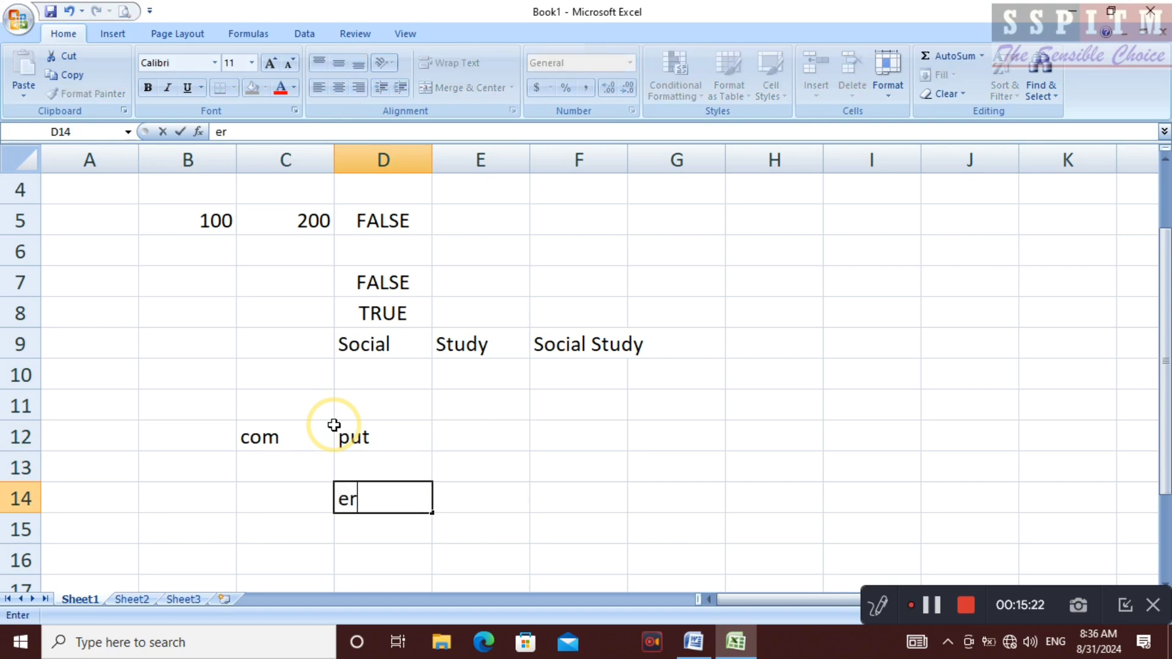
{"action": "key", "text": "Right"}
Step: Enter the text-joining formula =C12&d in cell G14
{"action": "key", "text": "Right"}
{"action": "key", "text": "Right"}
{"action": "type", "text": "="}
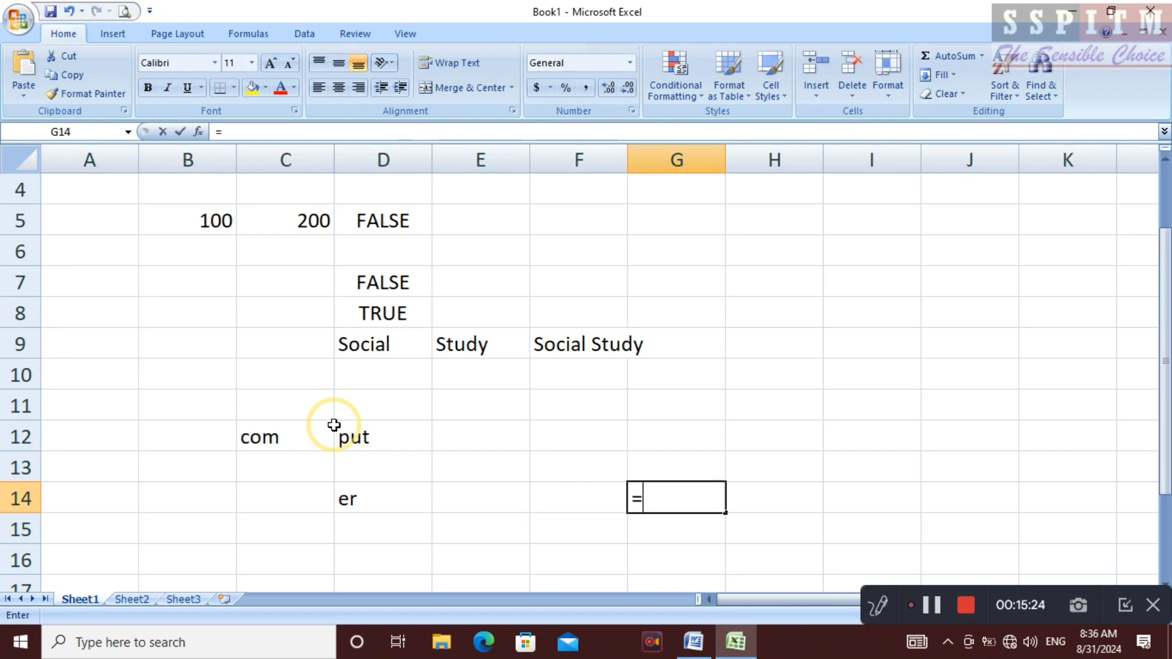
{"action": "left_click", "coordinate": [273, 437]}
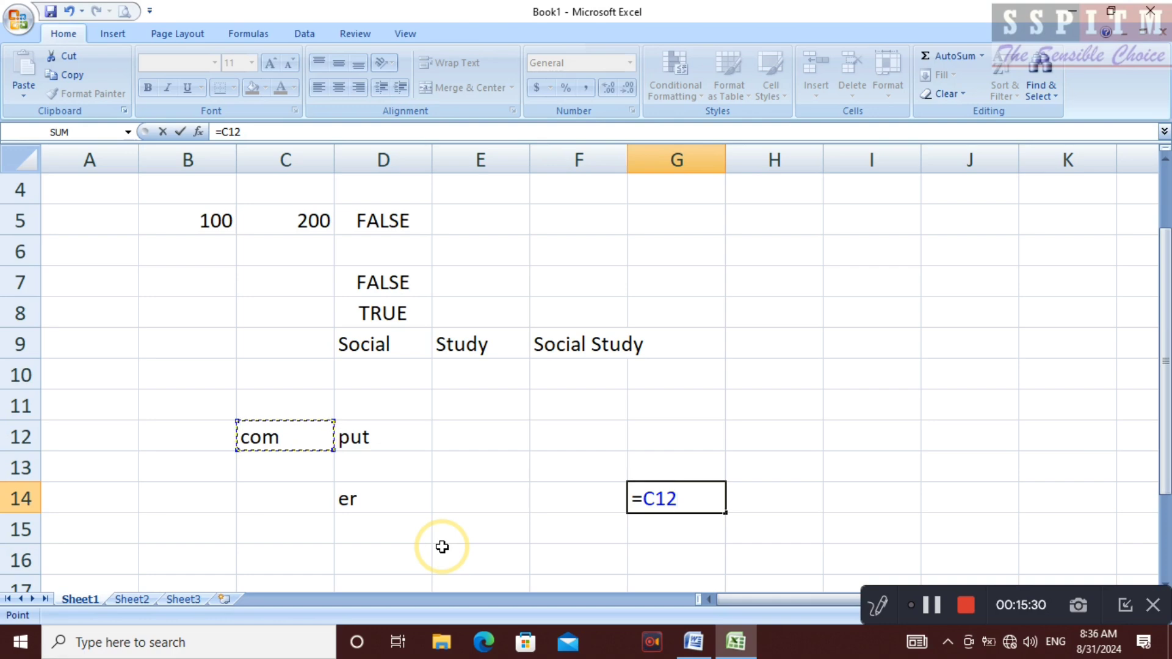
{"action": "type", "text": "7"}
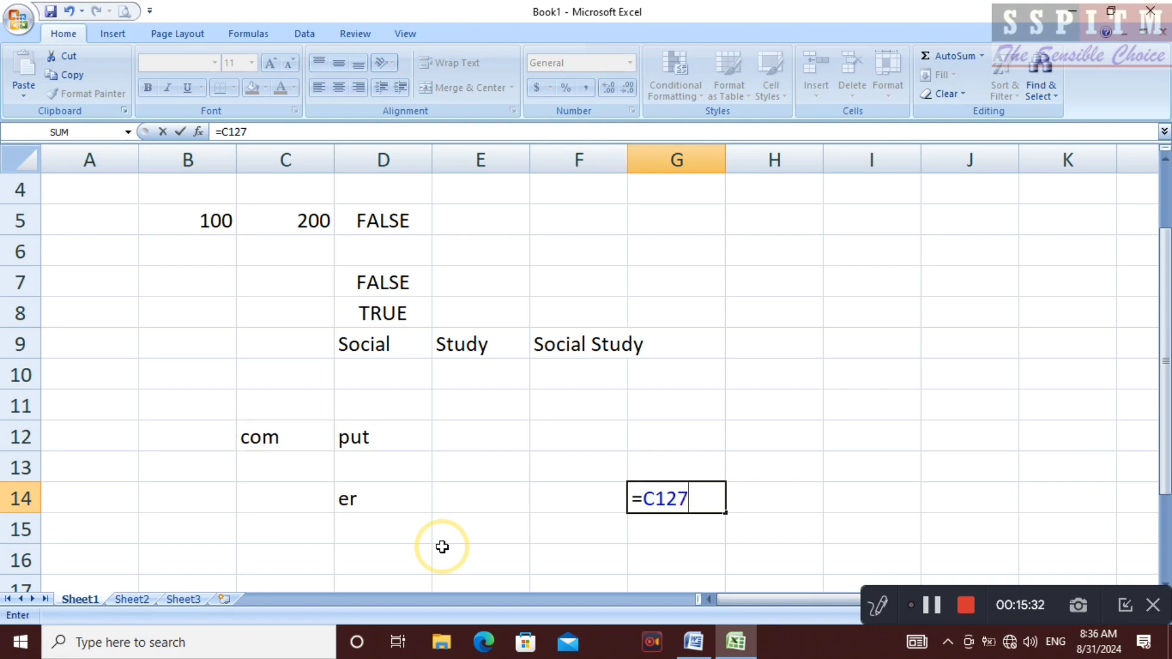
{"action": "key", "text": "BackSpace"}
{"action": "type", "text": "^"}
{"action": "key", "text": "BackSpace"}
{"action": "type", "text": "&"}
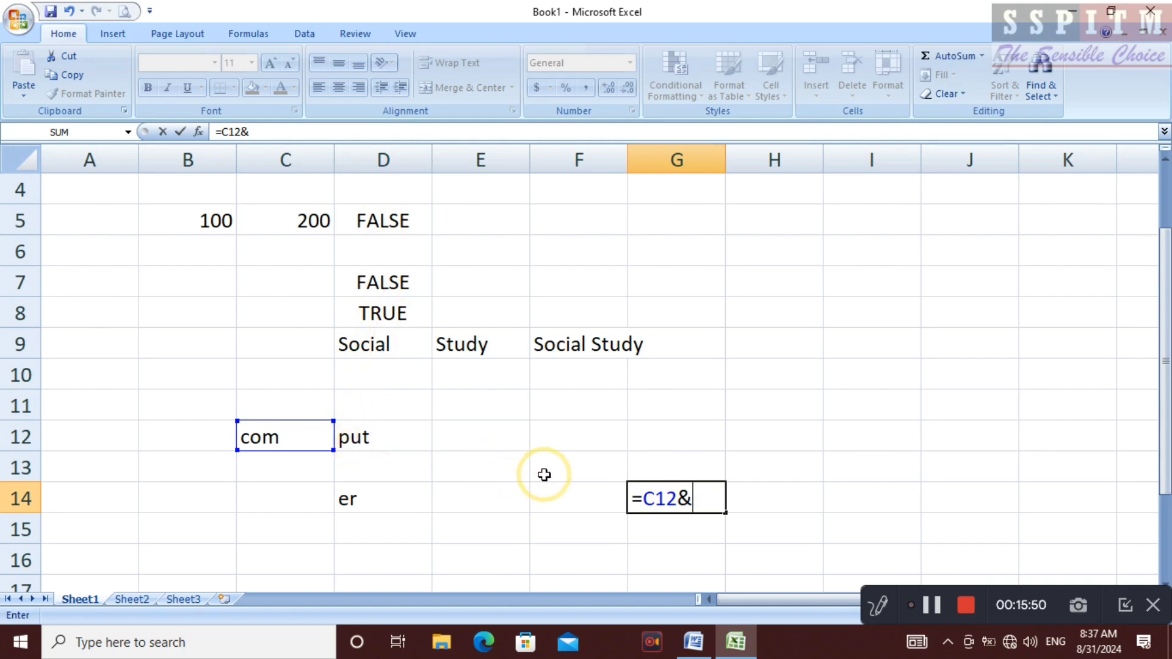
{"action": "type", "text": "d"}
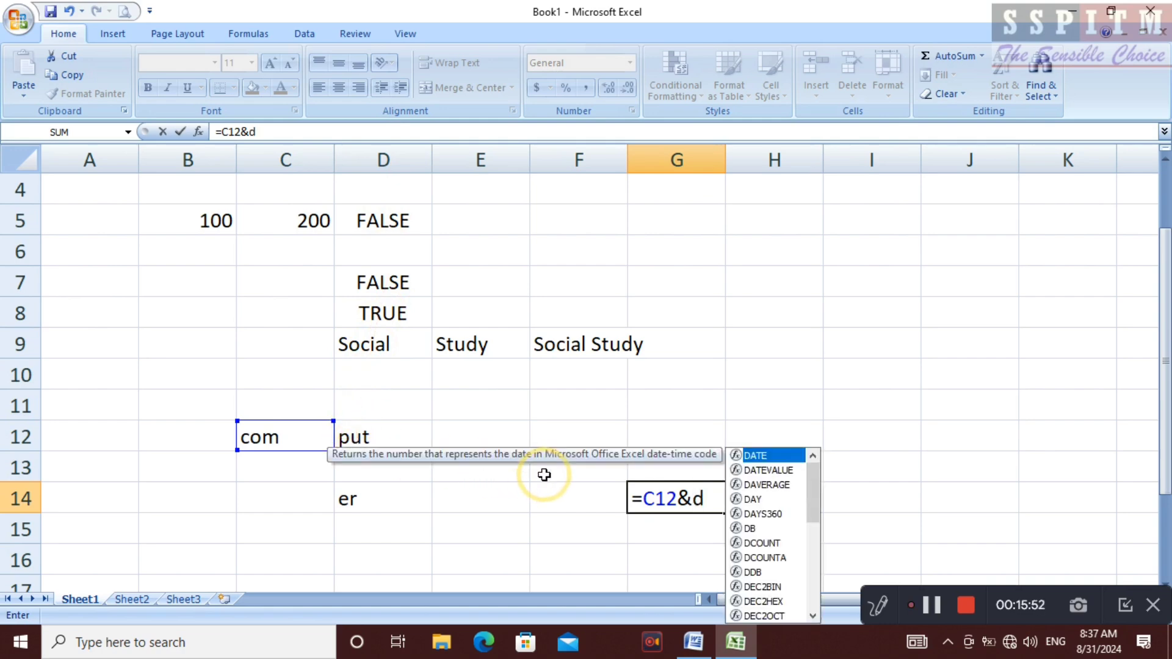
{"action": "left_click", "coordinate": [364, 442]}
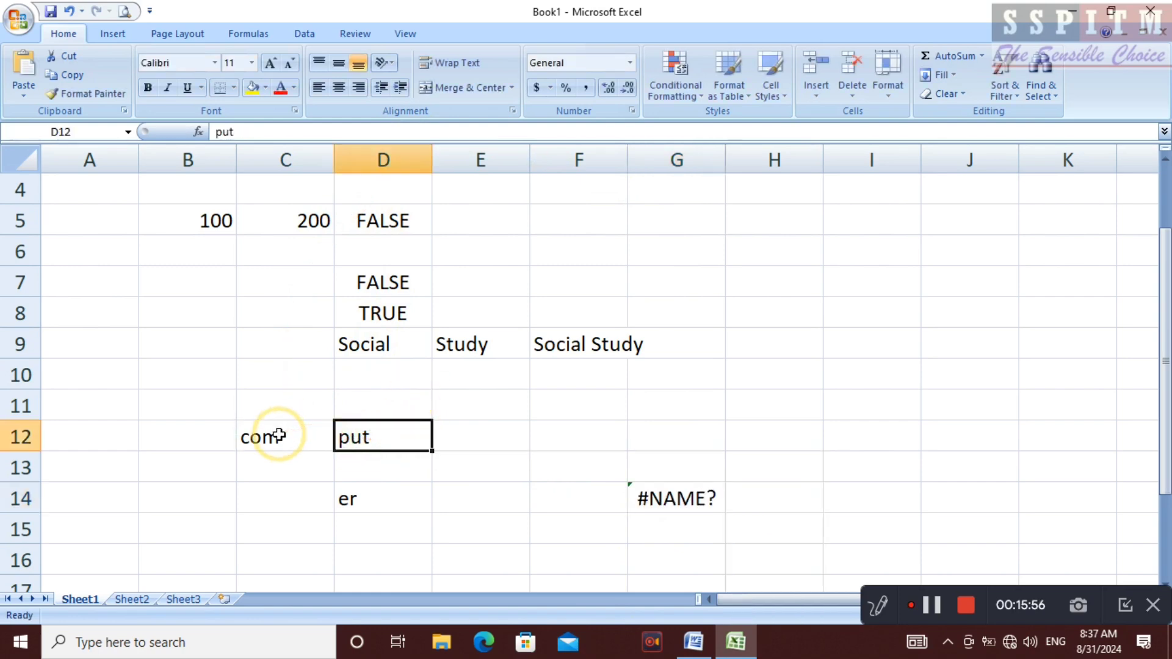
Step: Try to complete the text-joining formula in cell G14 by adding references to cells D12 and D14
{"action": "left_click", "coordinate": [645, 493]}
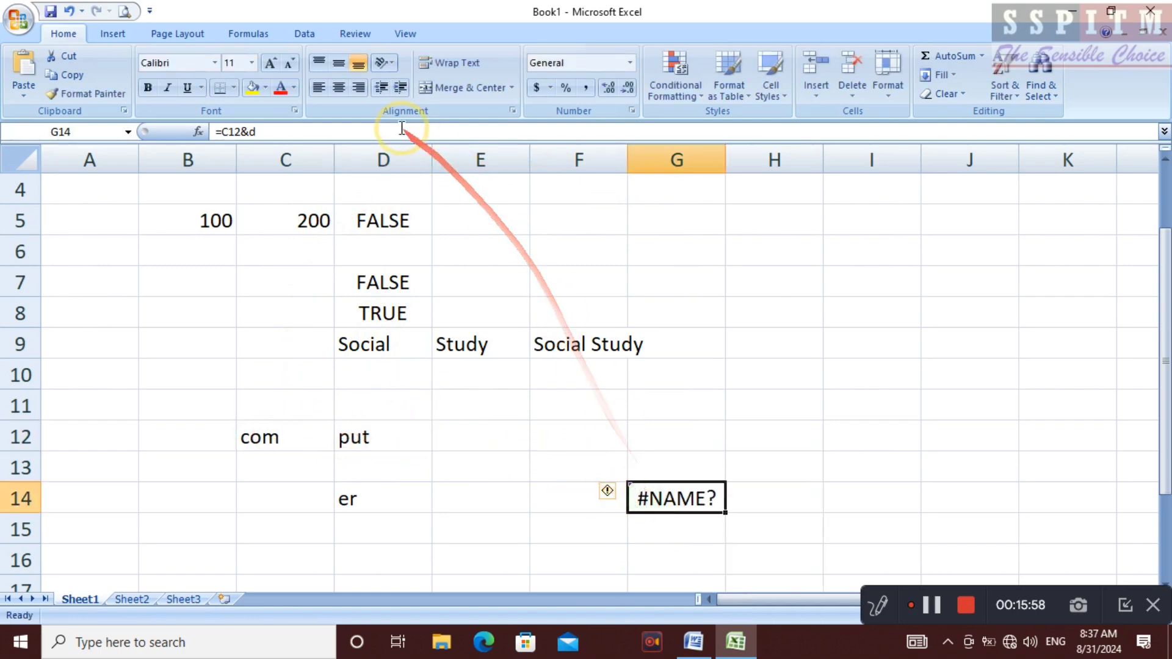
{"action": "left_click", "coordinate": [379, 129]}
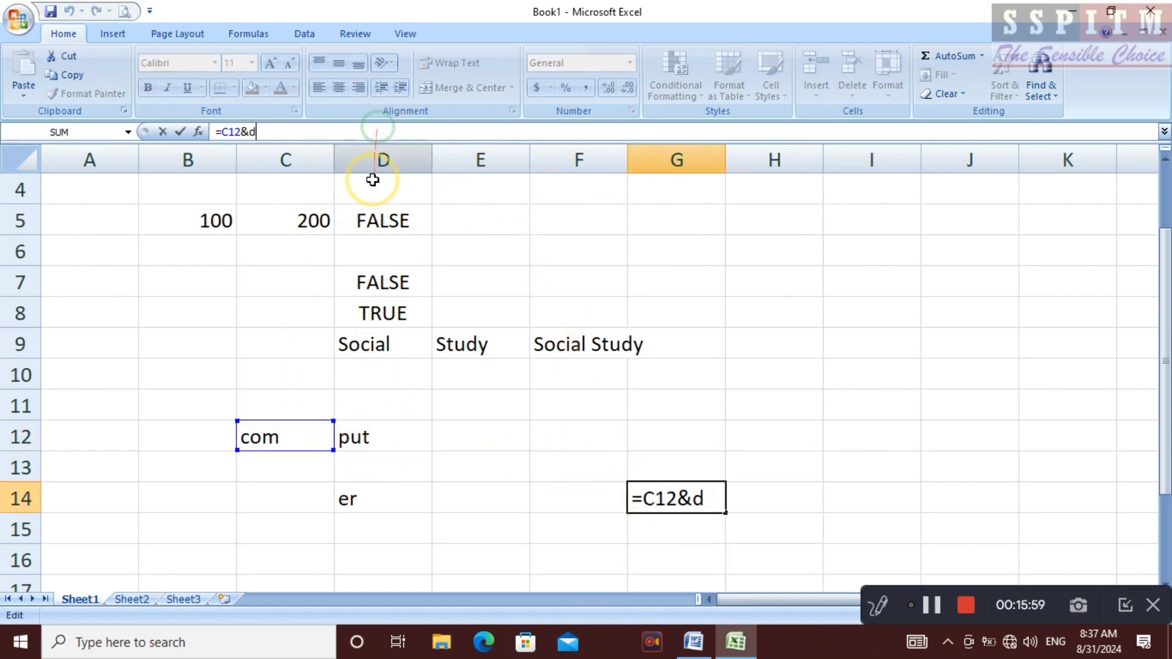
{"action": "left_click", "coordinate": [356, 429]}
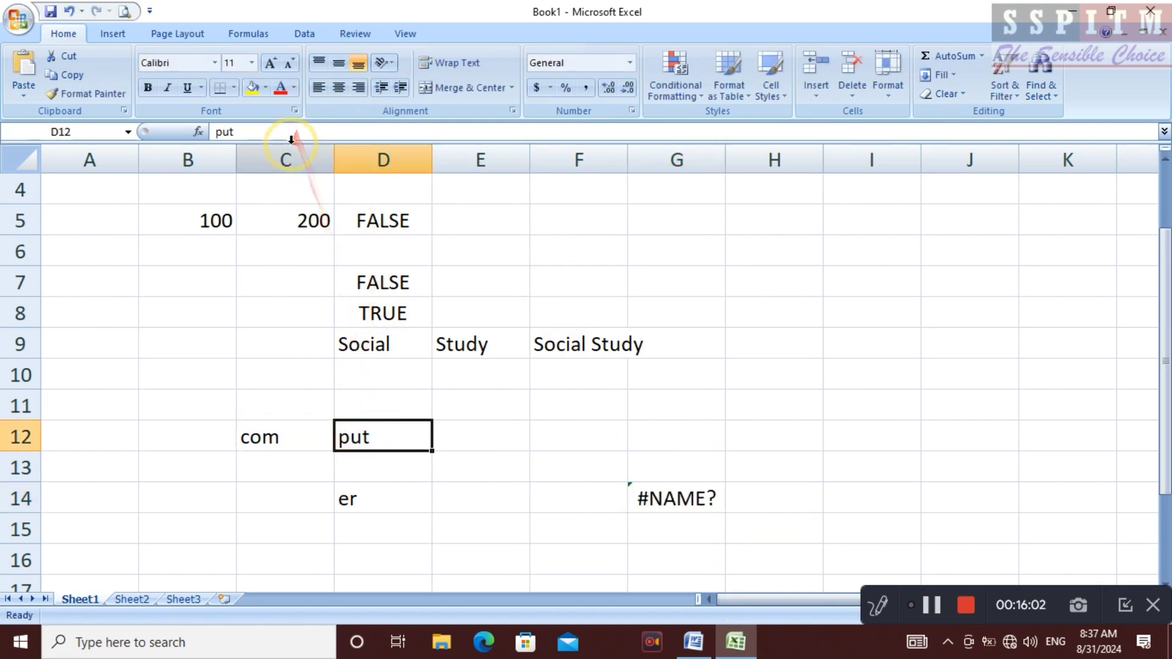
{"action": "left_click", "coordinate": [301, 445]}
{"action": "left_click", "coordinate": [617, 492]}
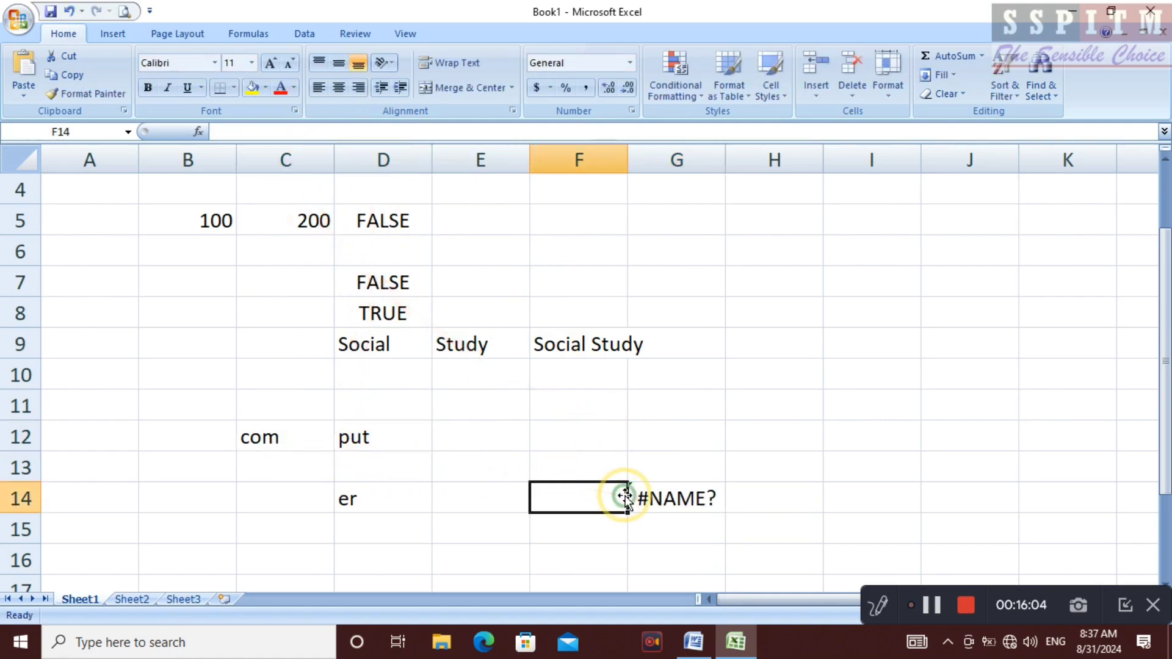
{"action": "left_click", "coordinate": [632, 488]}
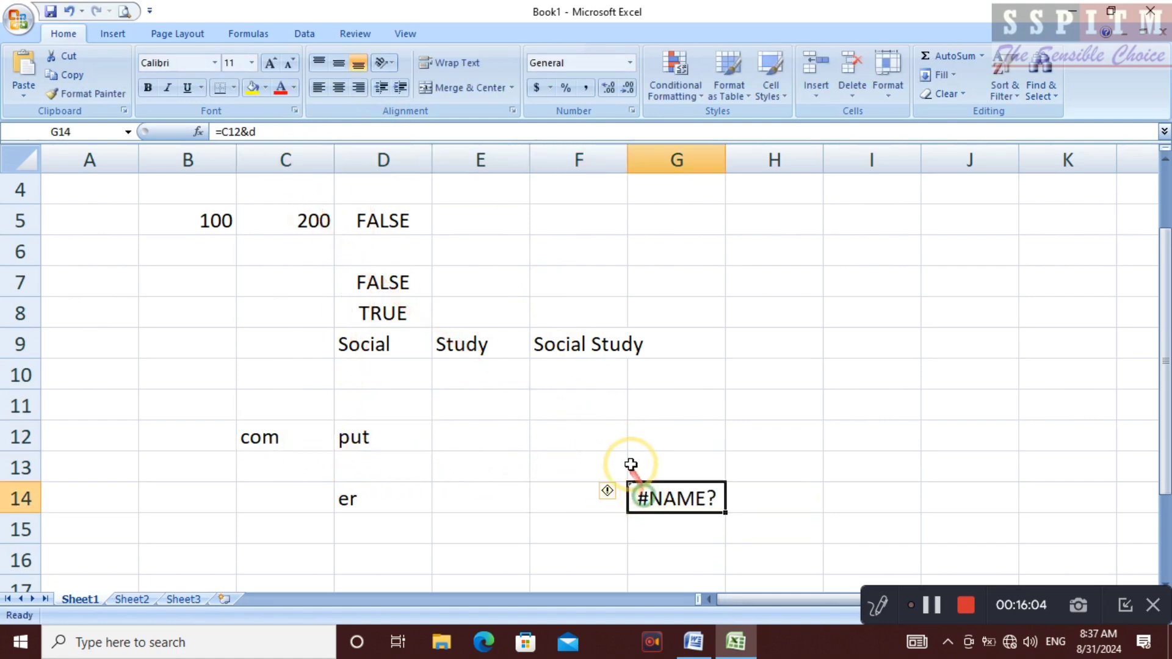
{"action": "left_click", "coordinate": [284, 135]}
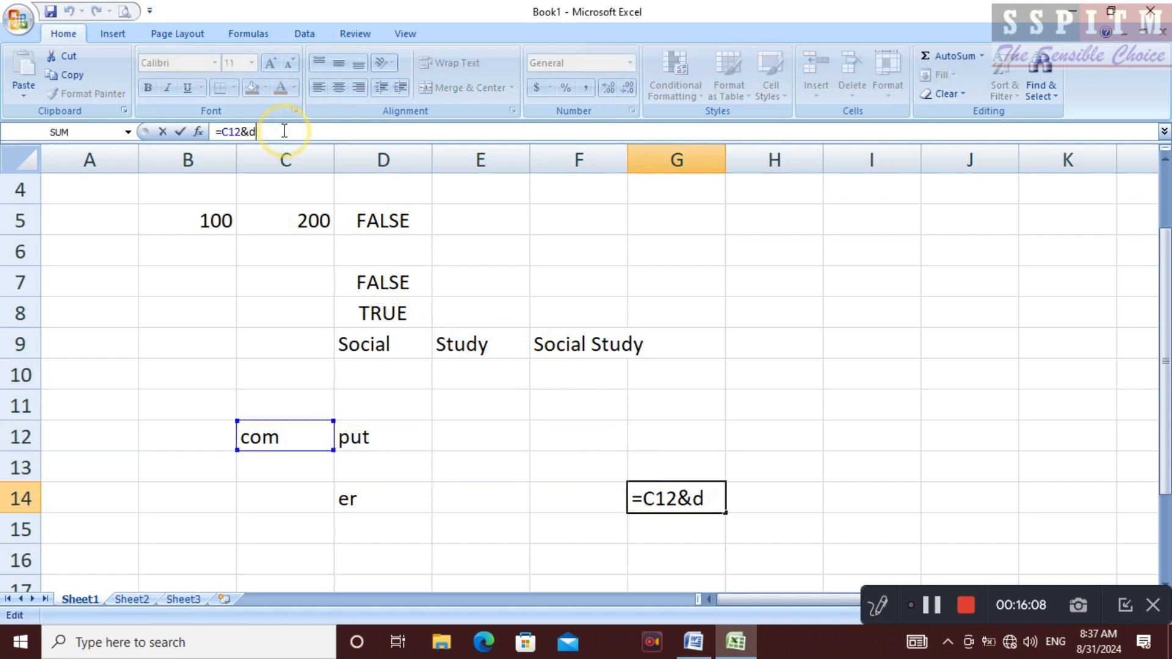
{"action": "type", "text": "12"}
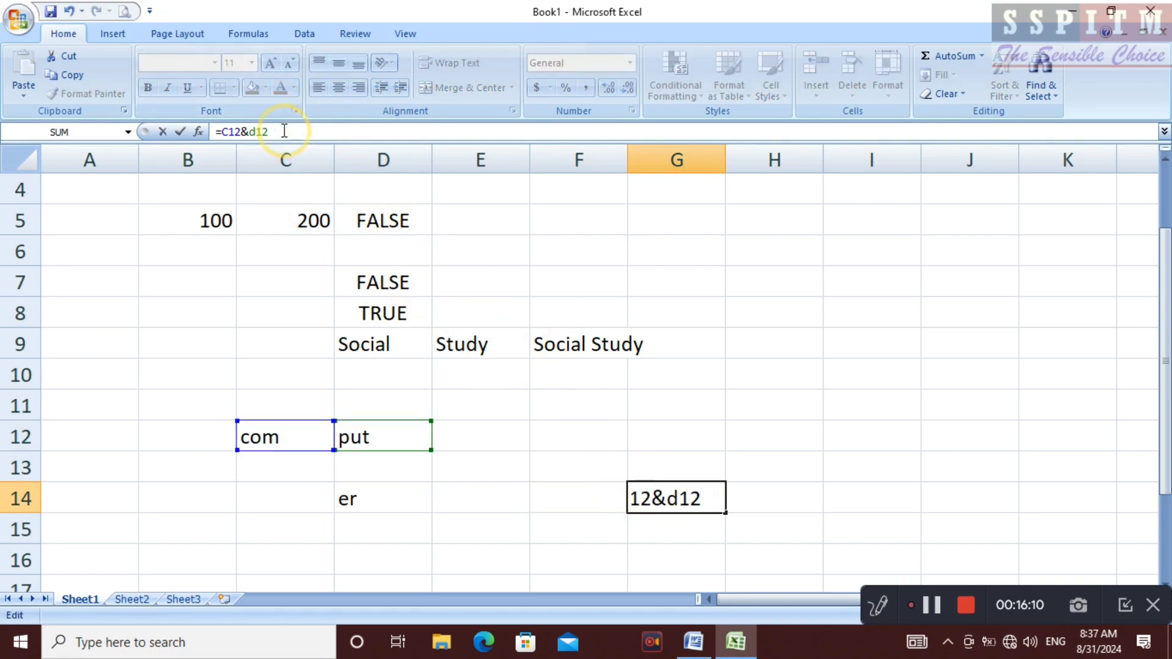
{"action": "type", "text": ")e"}
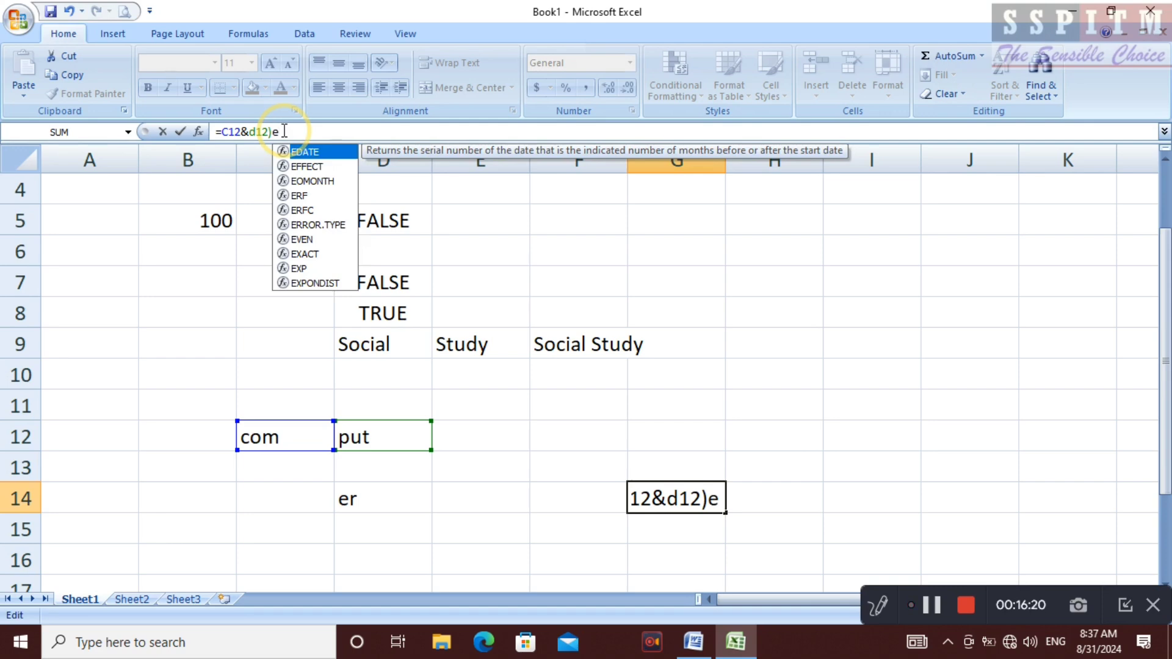
{"action": "type", "text": "14"}
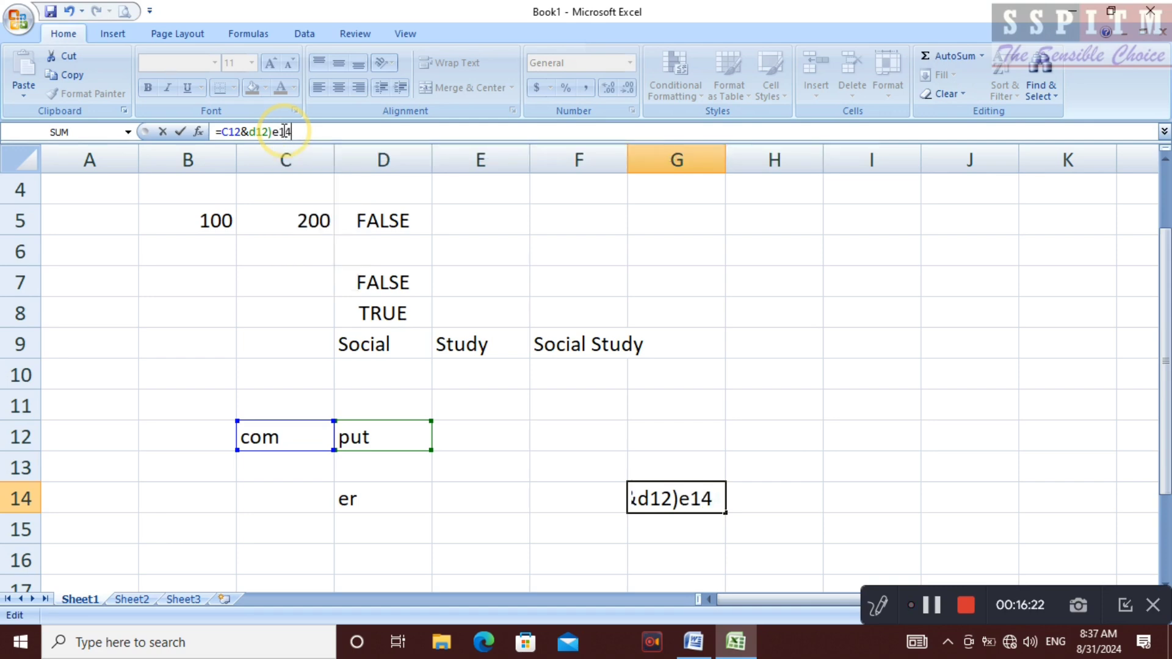
{"action": "key", "text": "BackSpace"}
{"action": "key", "text": "BackSpace"}
{"action": "key", "text": "BackSpace"}
{"action": "key", "text": "BackSpace"}
{"action": "key", "text": "BackSpace"}
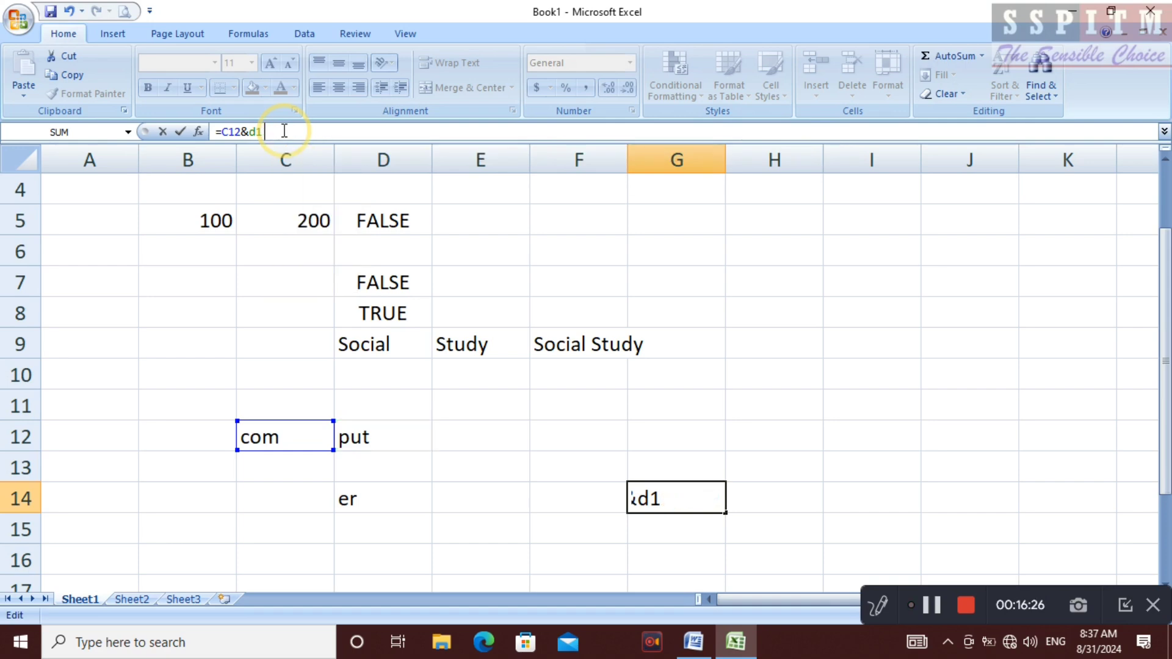
{"action": "type", "text": "&"}
{"action": "type", "text": "d14"}
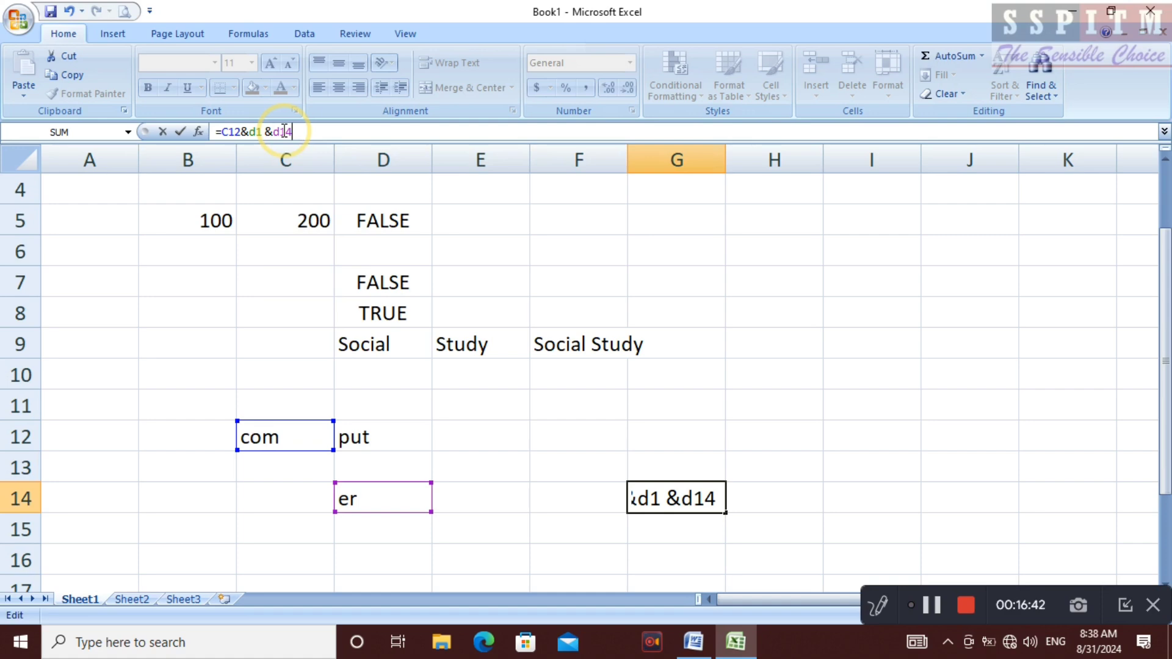
Step: Replace the formula in cell G14 with =C12&D12&D14 to join the three word parts
{"action": "key", "text": "BackSpace"}
{"action": "key", "text": "BackSpace"}
{"action": "key", "text": "BackSpace"}
{"action": "key", "text": "BackSpace"}
{"action": "key", "text": "BackSpace"}
{"action": "key", "text": "BackSpace"}
{"action": "key", "text": "BackSpace"}
{"action": "key", "text": "BackSpace"}
{"action": "key", "text": "BackSpace"}
{"action": "key", "text": "BackSpace"}
{"action": "key", "text": "BackSpace"}
{"action": "key", "text": "BackSpace"}
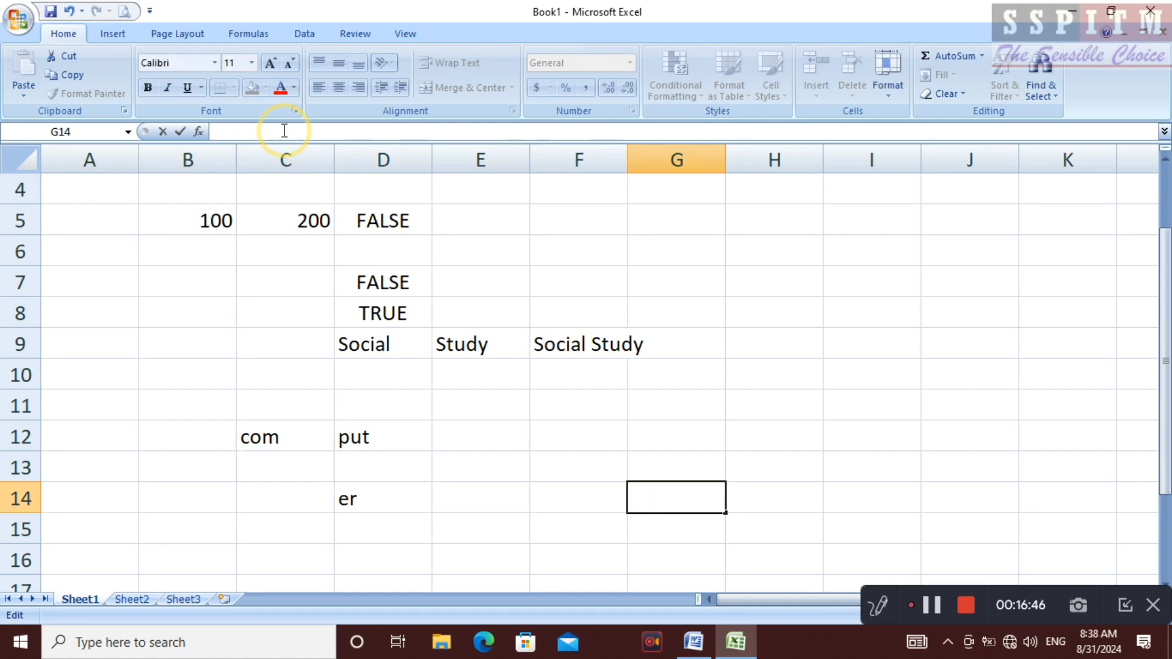
{"action": "type", "text": "="}
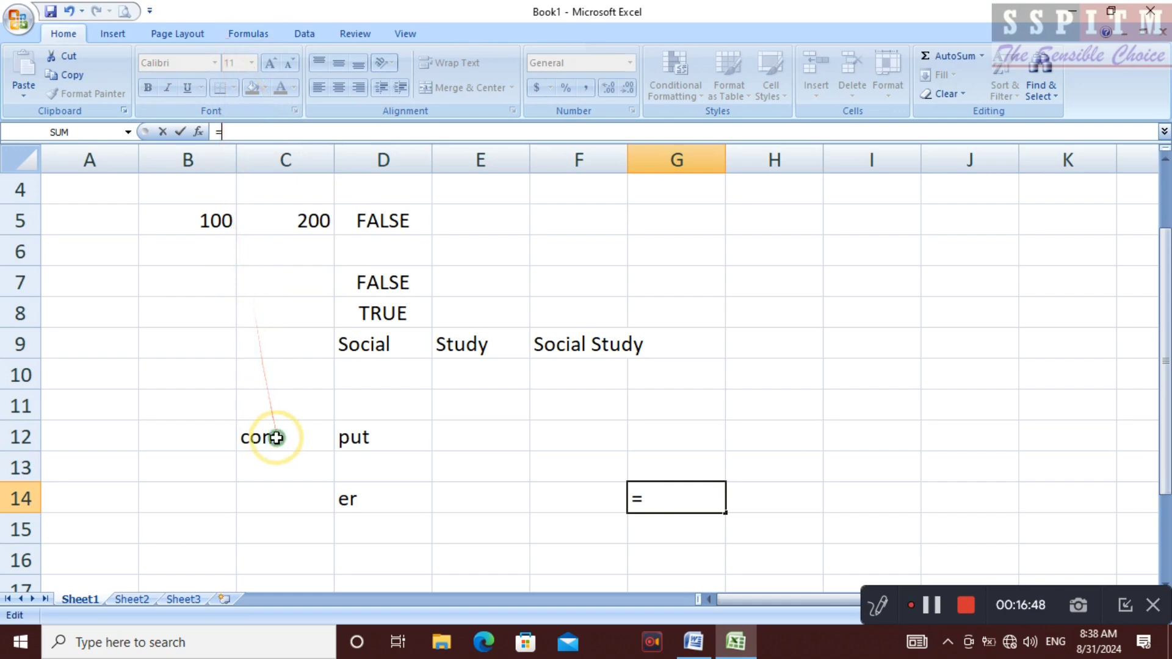
{"action": "left_click", "coordinate": [276, 437]}
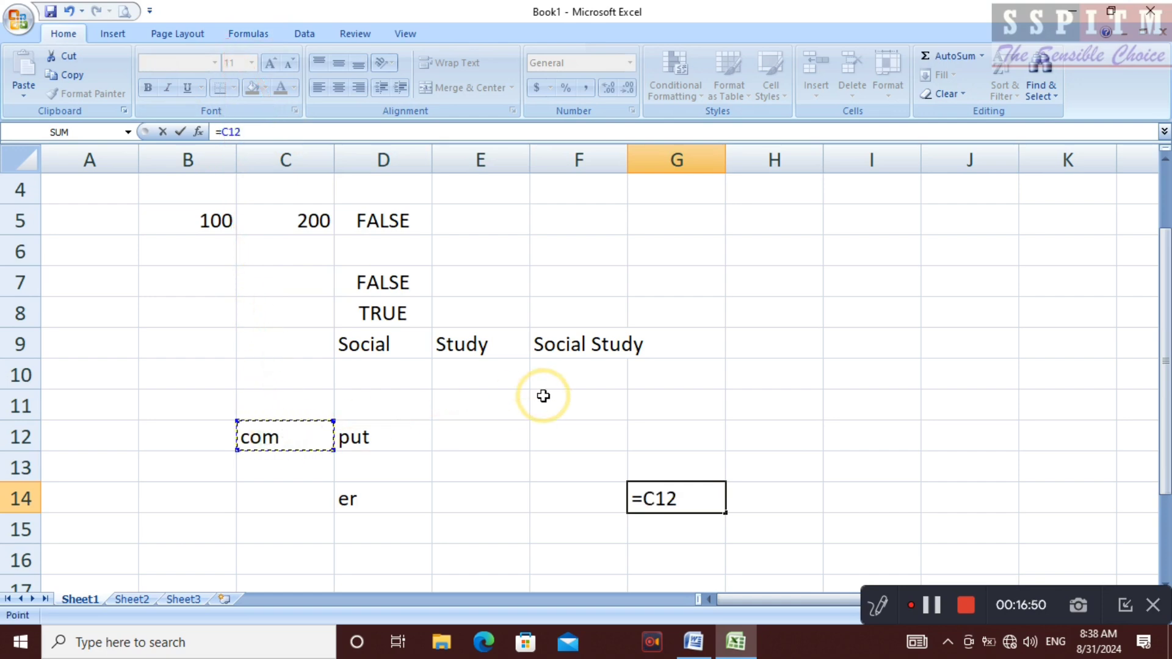
{"action": "type", "text": "&"}
{"action": "left_click", "coordinate": [391, 435]}
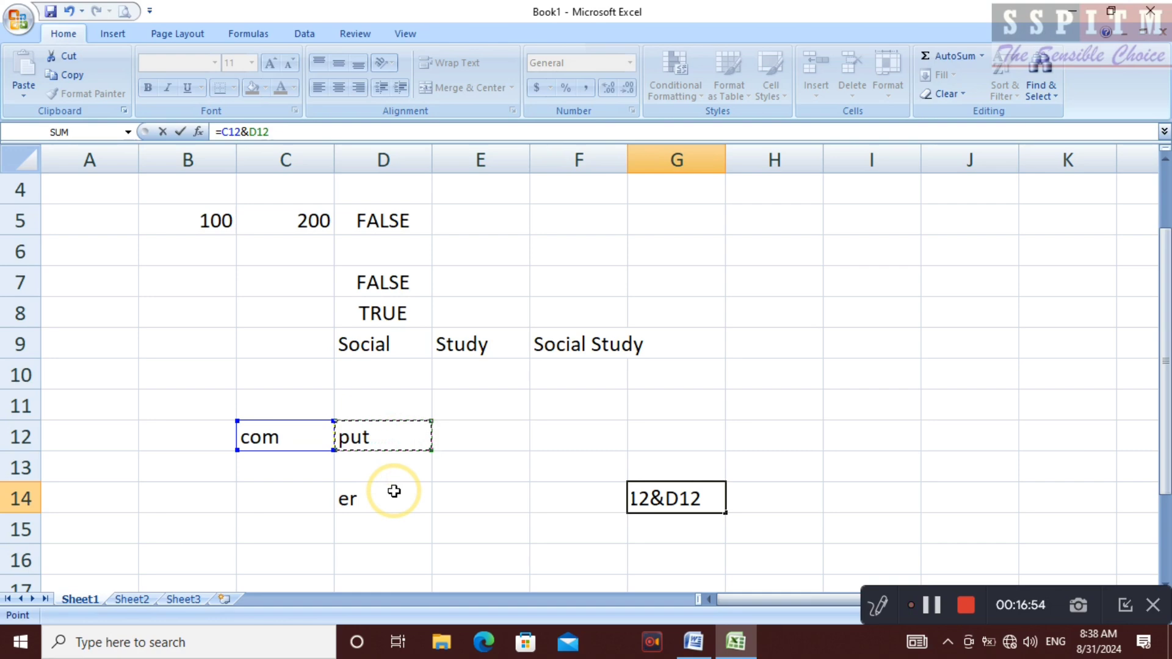
{"action": "type", "text": "&"}
{"action": "left_click", "coordinate": [371, 492]}
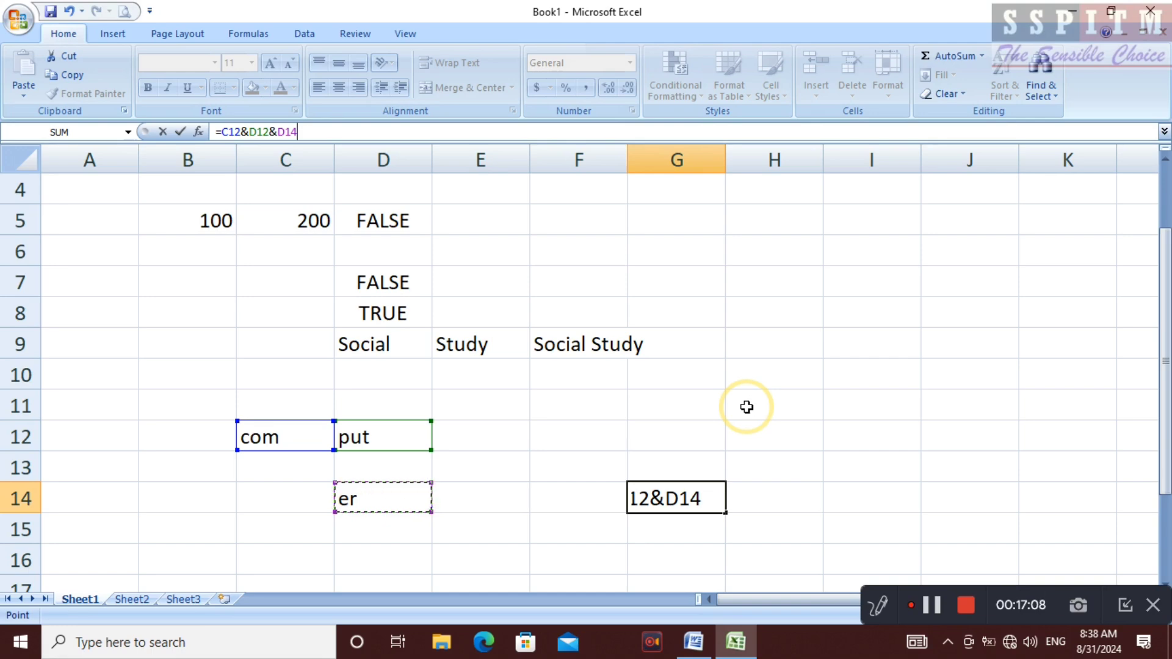
{"action": "key", "text": "Return"}
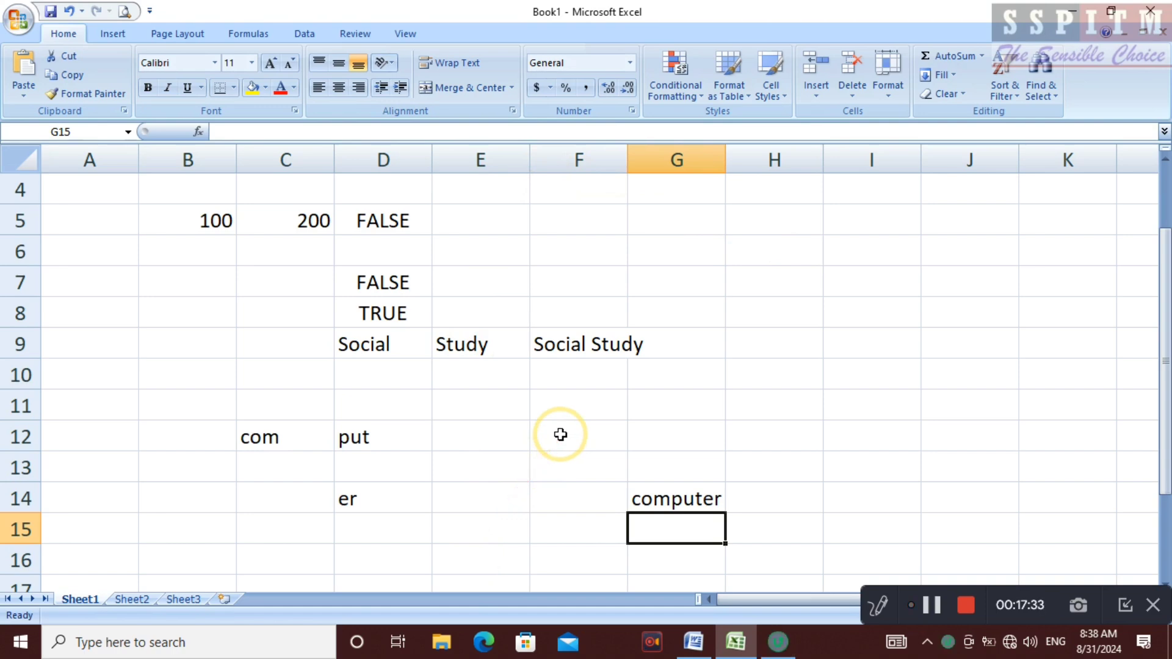
Step: Clear the contents of the range B5:G15
{"action": "left_click_drag", "start_coordinate": [225, 219], "coordinate": [665, 531]}
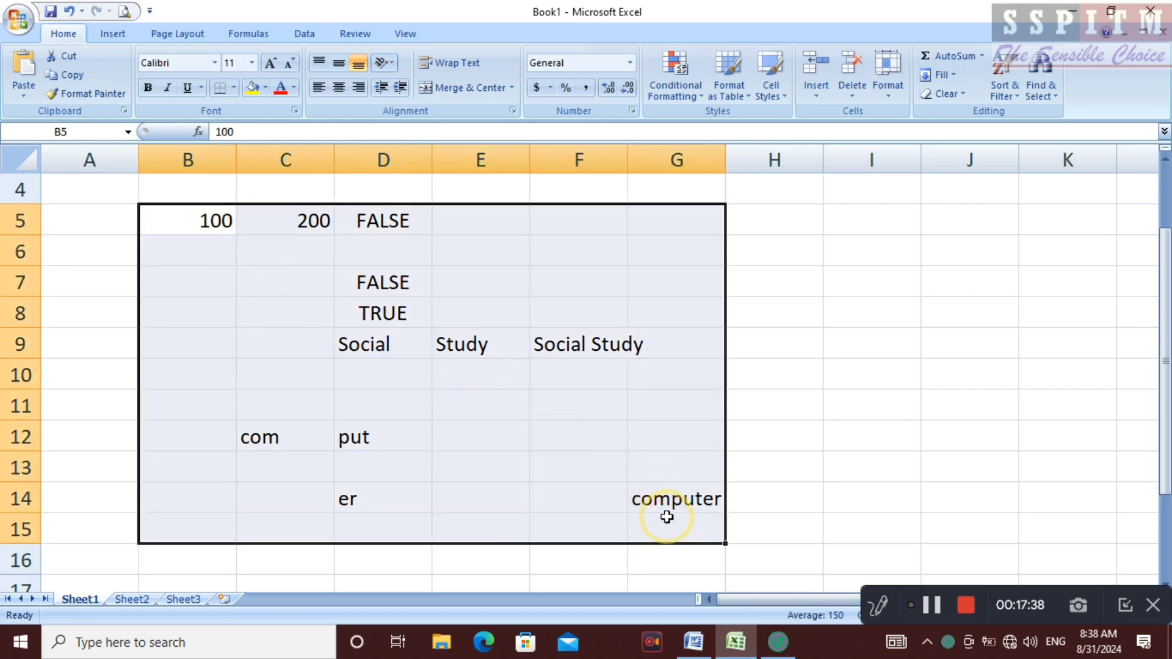
{"action": "key", "text": "Delete"}
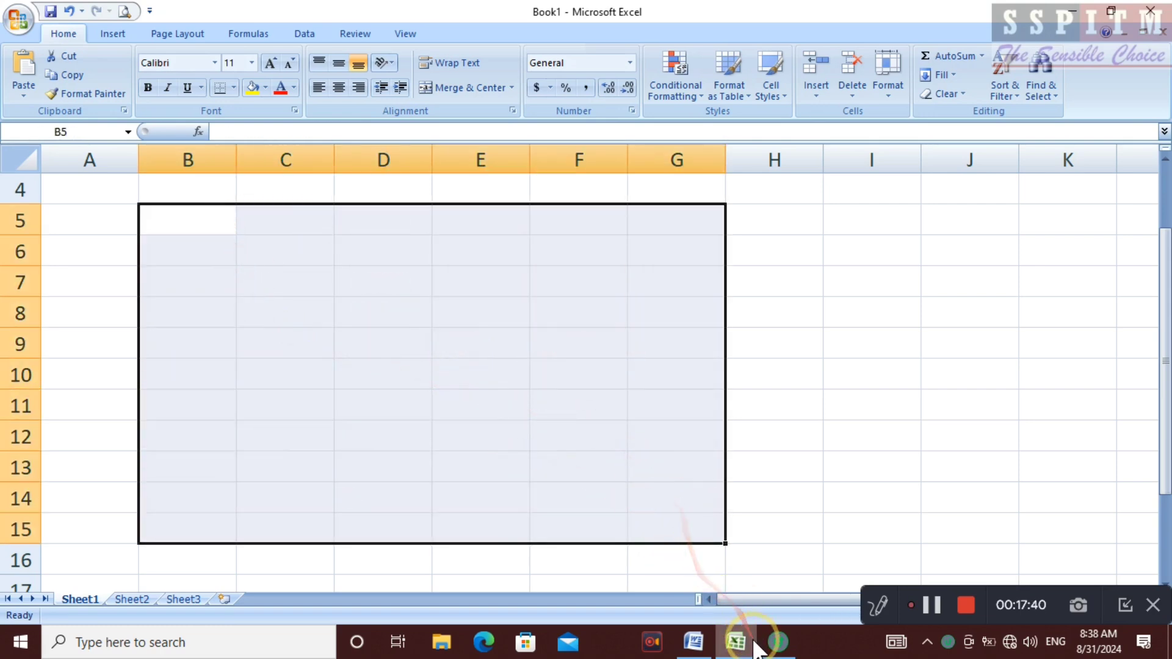
Step: Switch to the Word document, review the Textual and Functional Formula lists, and return to the Excel workbook
{"action": "left_click", "coordinate": [693, 642]}
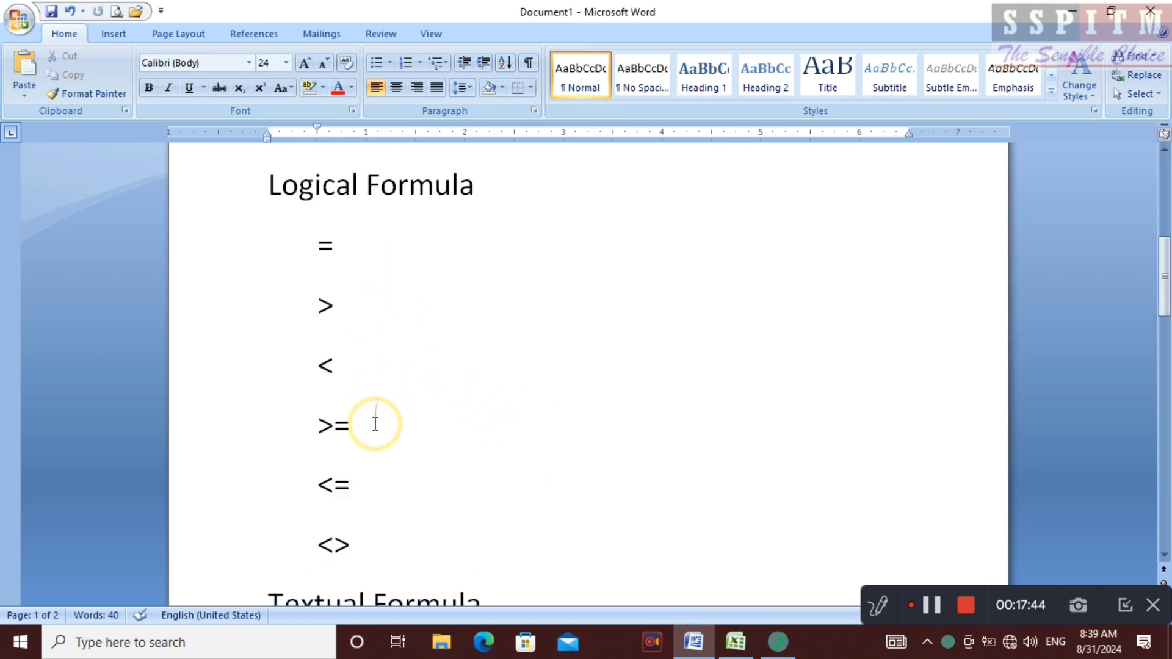
{"action": "scroll", "coordinate": [376, 423], "scroll_direction": "down", "scroll_amount": 2}
{"action": "scroll", "coordinate": [392, 470], "scroll_direction": "down", "scroll_amount": 2}
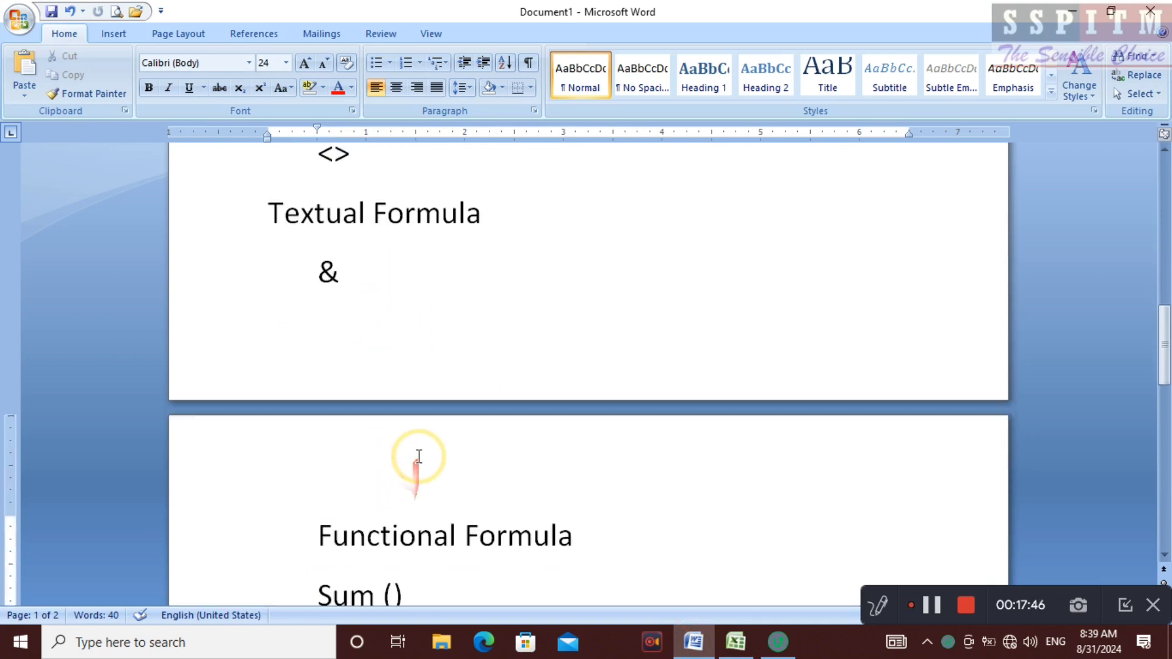
{"action": "scroll", "coordinate": [419, 456], "scroll_direction": "down", "scroll_amount": 2}
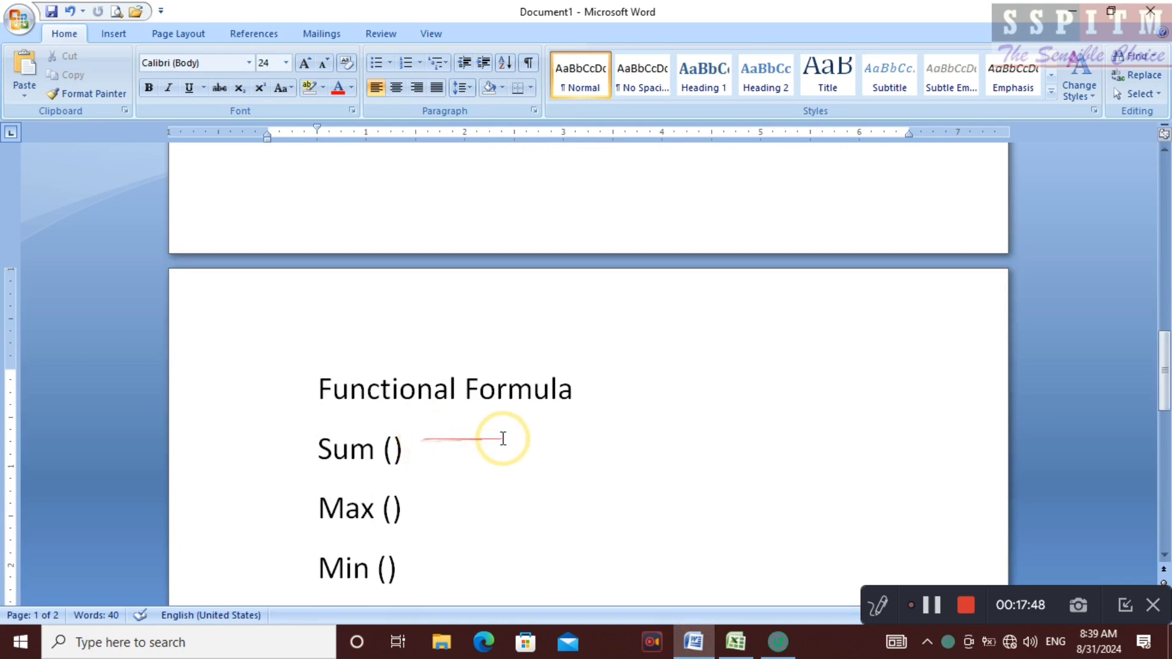
{"action": "scroll", "coordinate": [813, 252], "scroll_direction": "up", "scroll_amount": 3}
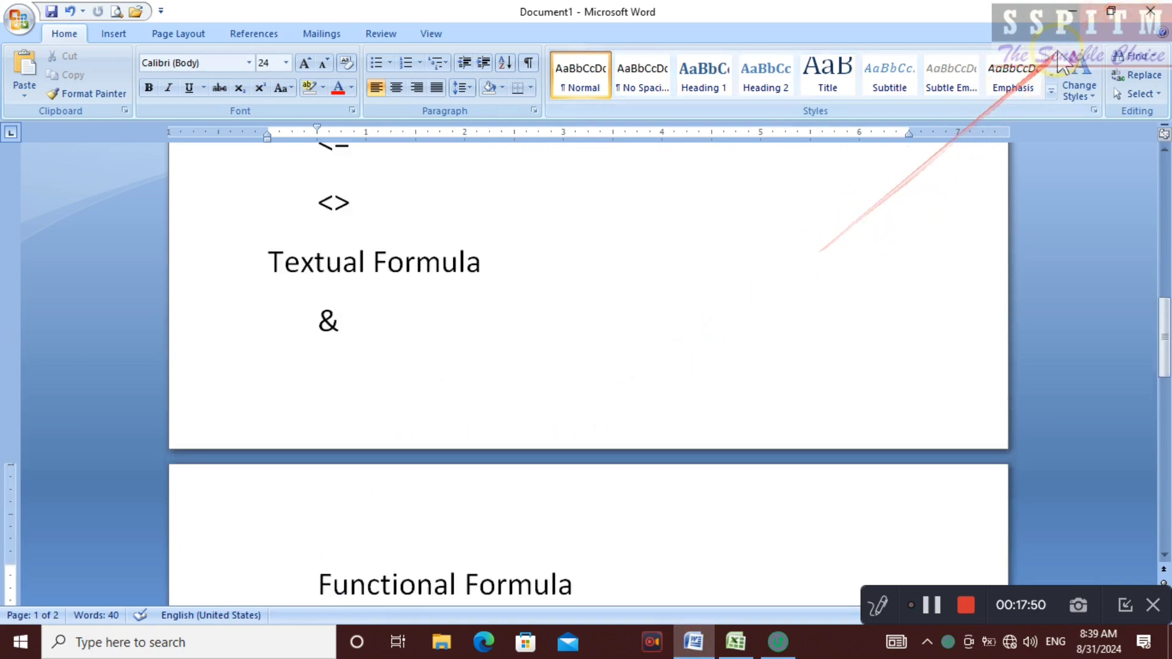
{"action": "left_click", "coordinate": [1072, 11]}
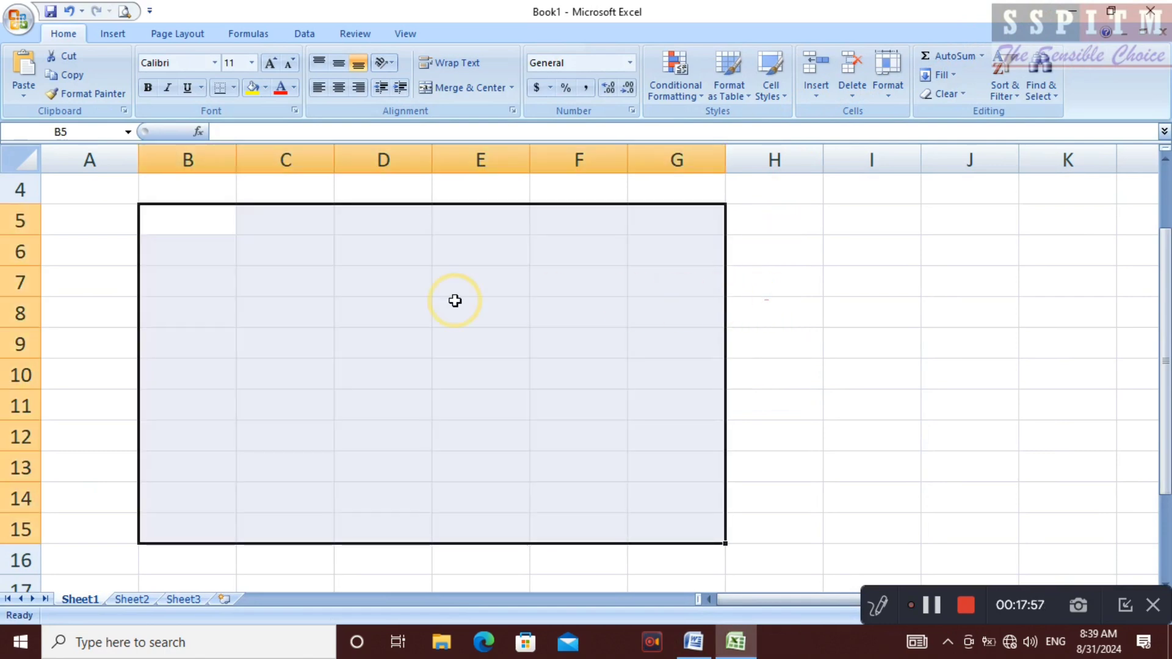
{"action": "left_click", "coordinate": [215, 301]}
{"action": "left_click", "coordinate": [134, 221]}
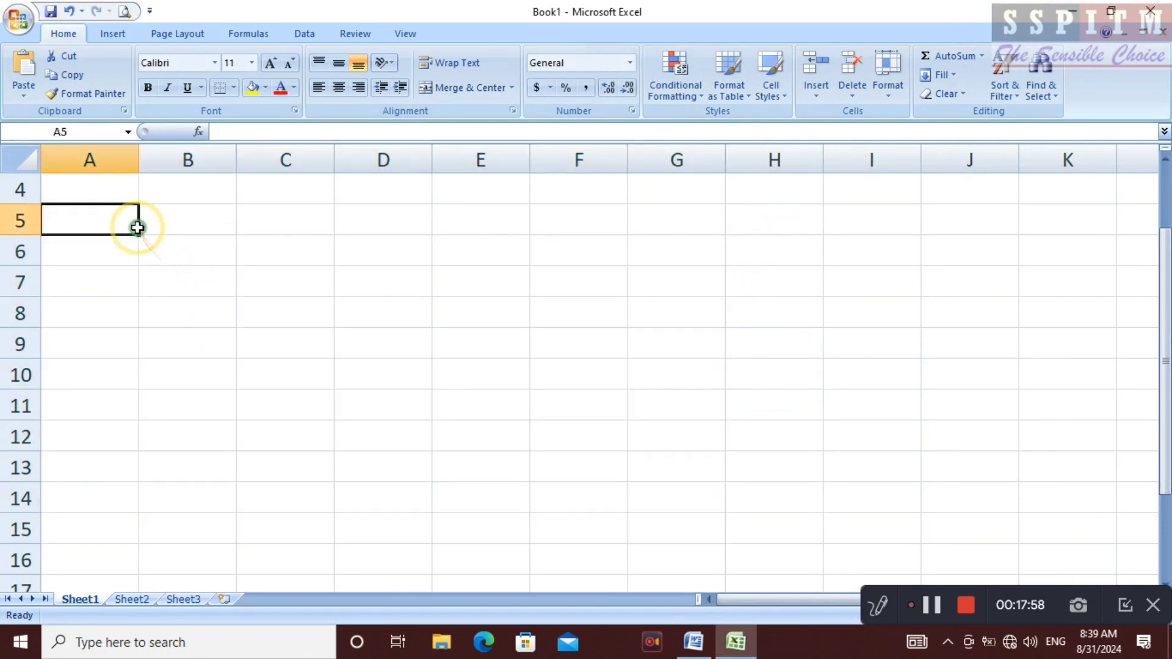
{"action": "type", "text": "da"}
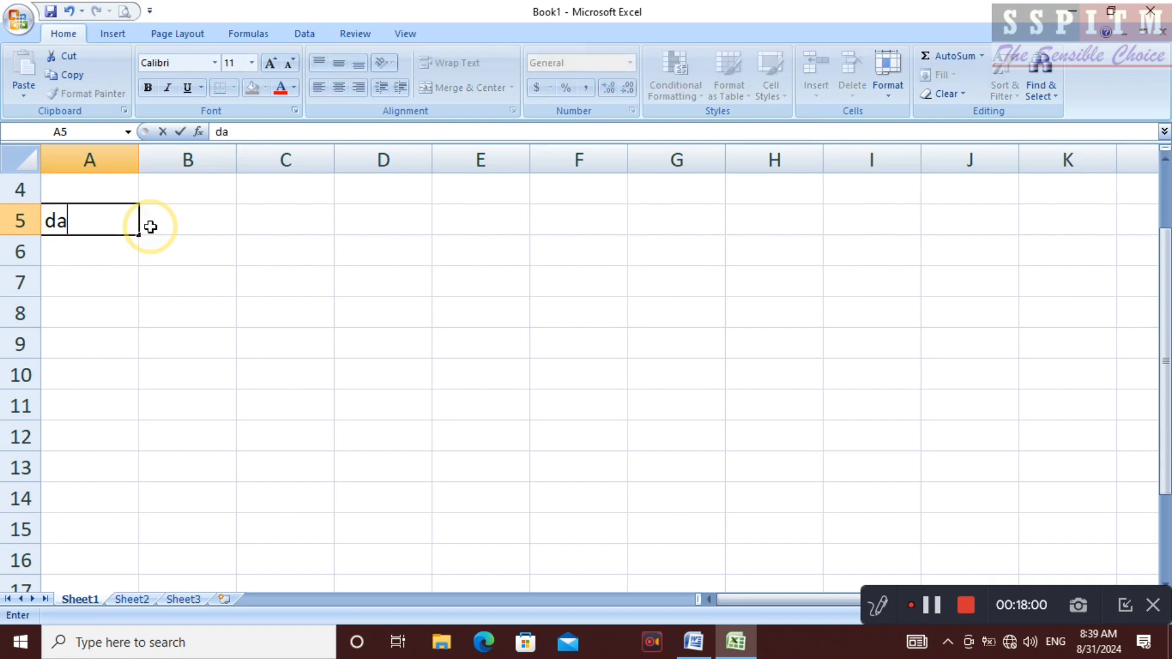
{"action": "key", "text": "BackSpace"}
{"action": "key", "text": "BackSpace"}
Step: Enter 450 in cell B7, 25 in cell C7, 35 in cell C8 and 5 in cell C9
{"action": "key", "text": "Right"}
{"action": "key", "text": "Right"}
{"action": "key", "text": "Right"}
{"action": "key", "text": "Down"}
{"action": "key", "text": "Down"}
{"action": "key", "text": "Left"}
{"action": "key", "text": "Left"}
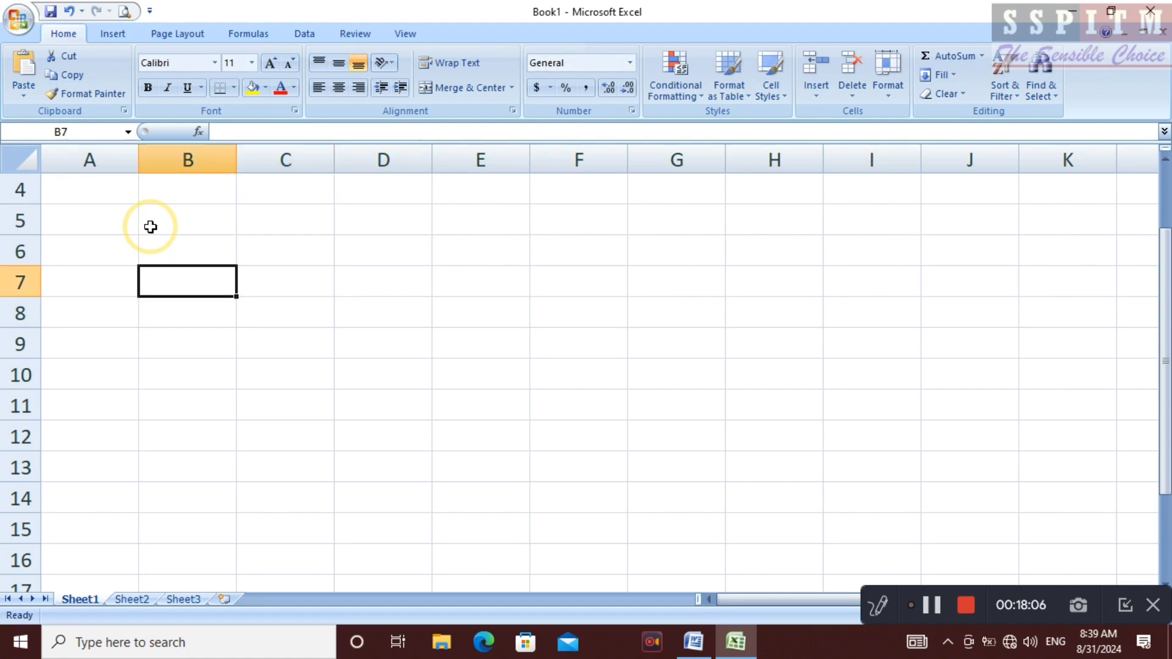
{"action": "type", "text": "450"}
{"action": "key", "text": "Right"}
{"action": "type", "text": "25"}
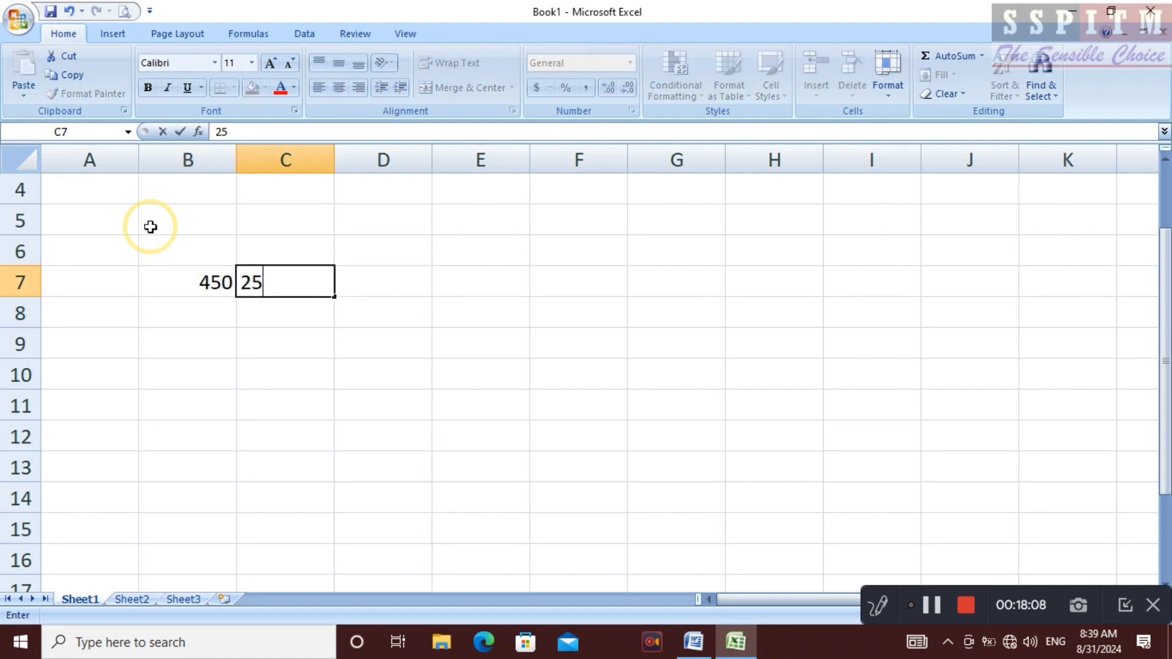
{"action": "key", "text": "Return"}
{"action": "type", "text": "35"}
{"action": "key", "text": "Return"}
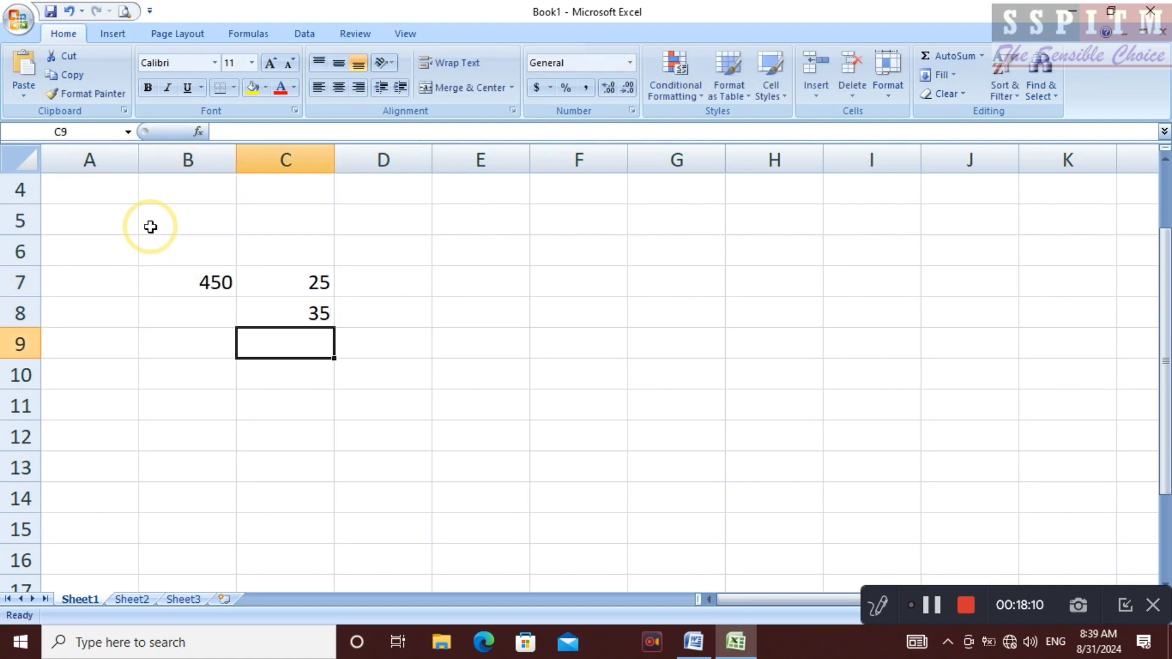
{"action": "type", "text": "5"}
{"action": "key", "text": "Return"}
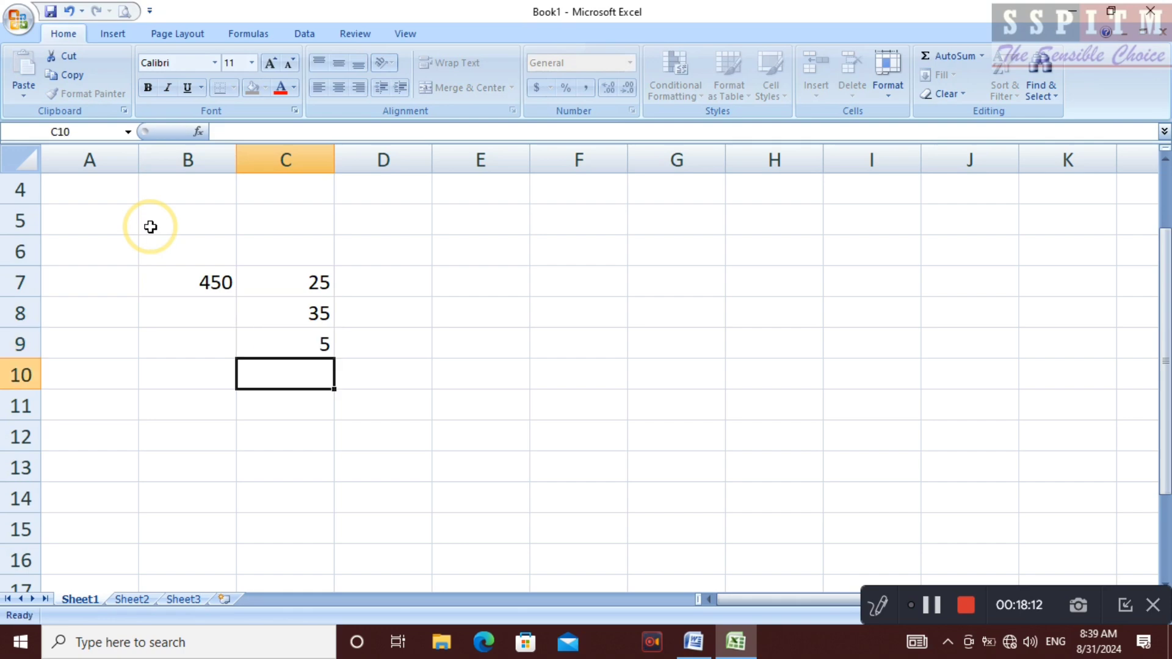
Step: Enter 5 in cell D10, 1 in cell D11 and 67 in cell C12
{"action": "key", "text": "Right"}
{"action": "type", "text": "5"}
{"action": "key", "text": "Return"}
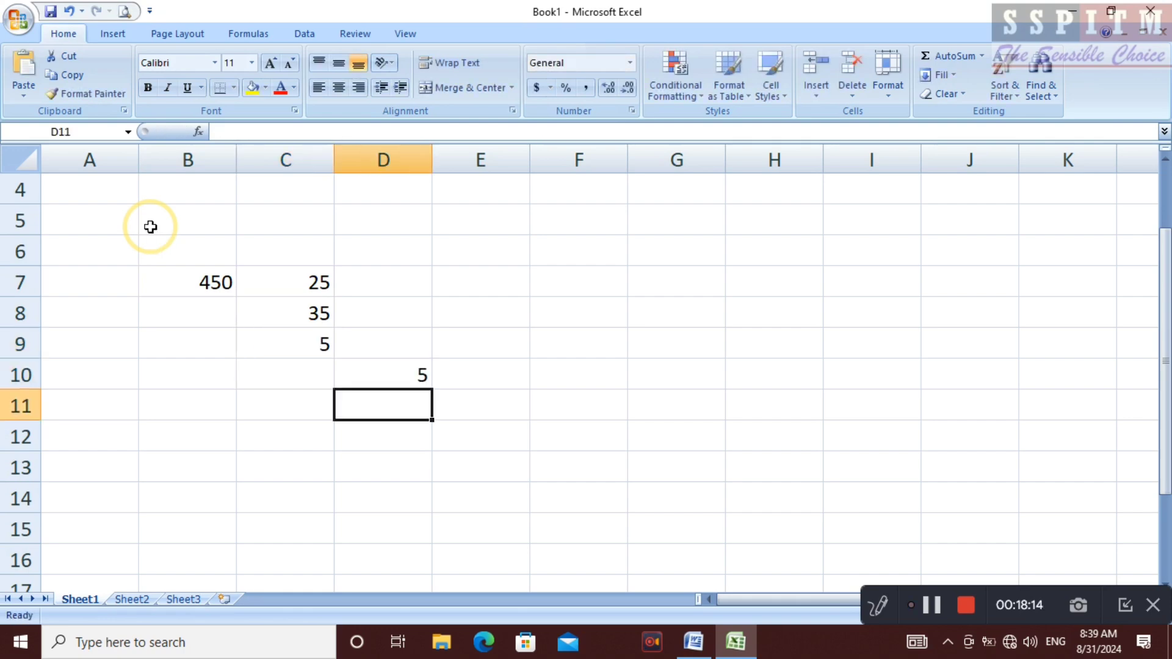
{"action": "type", "text": "1"}
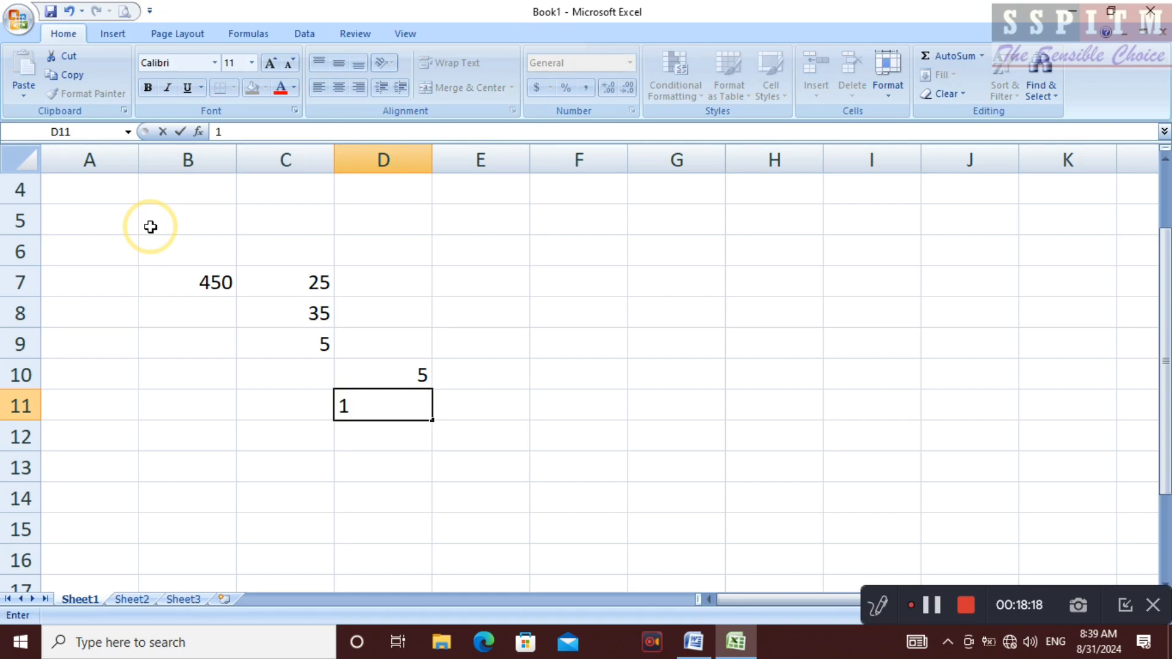
{"action": "key", "text": "Return"}
{"action": "key", "text": "Left"}
{"action": "type", "text": "6"}
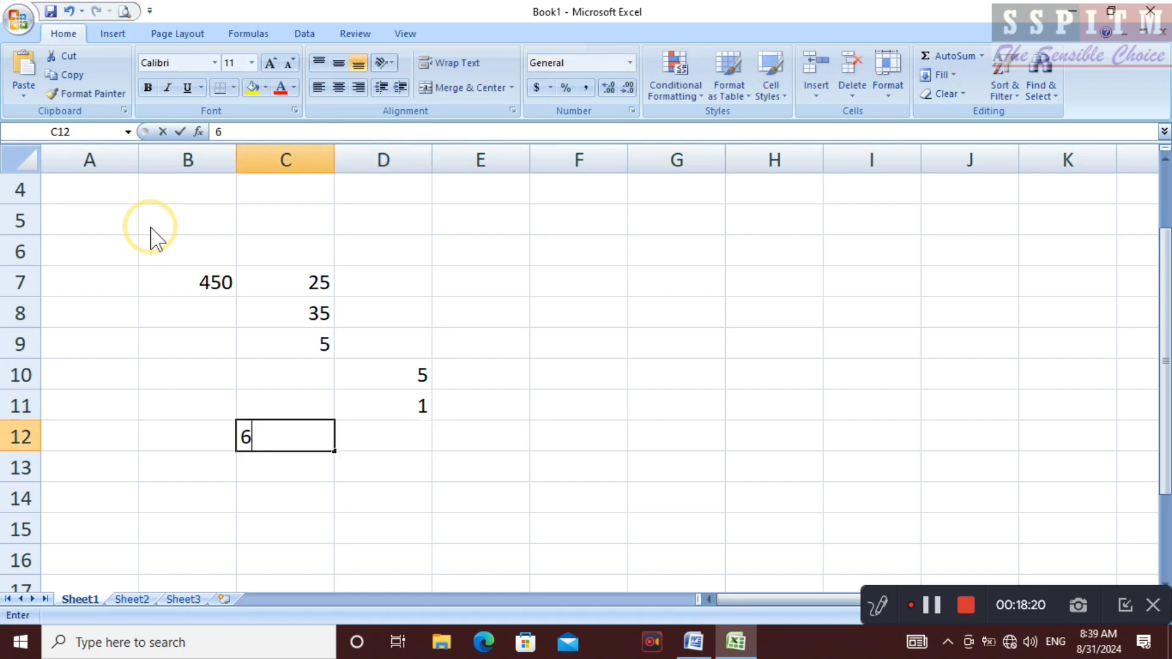
{"action": "type", "text": "7"}
{"action": "key", "text": "Left"}
{"action": "key", "text": "Left"}
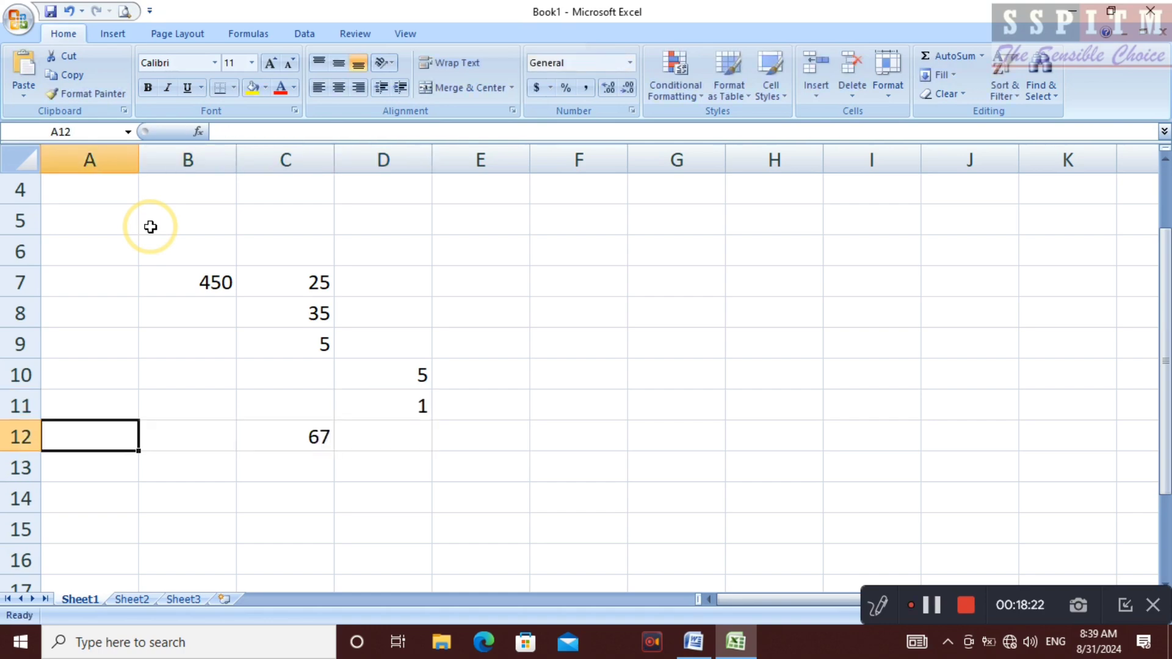
{"action": "key", "text": "Up"}
{"action": "key", "text": "Up"}
{"action": "key", "text": "Up"}
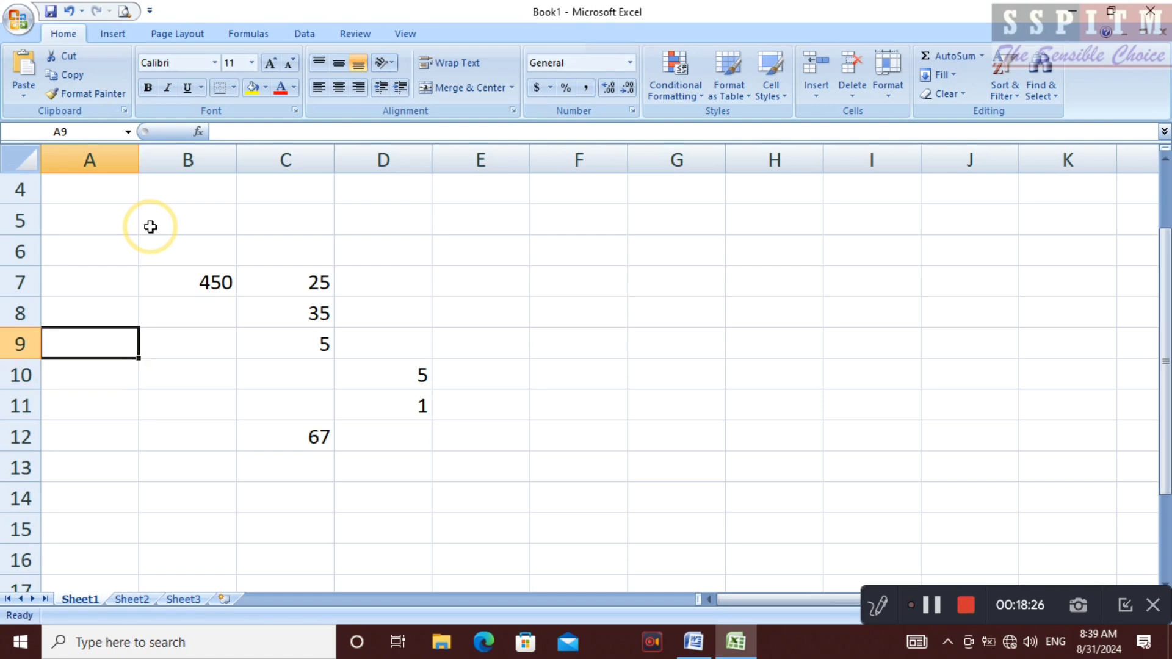
Step: Enter 45 in cell B9
{"action": "key", "text": "Right"}
{"action": "type", "text": "45"}
{"action": "key", "text": "Right"}
Step: Enter a SUM formula in cell F9 that adds the numbers in the range B7:D12
{"action": "key", "text": "Right"}
{"action": "key", "text": "Right"}
{"action": "key", "text": "Right"}
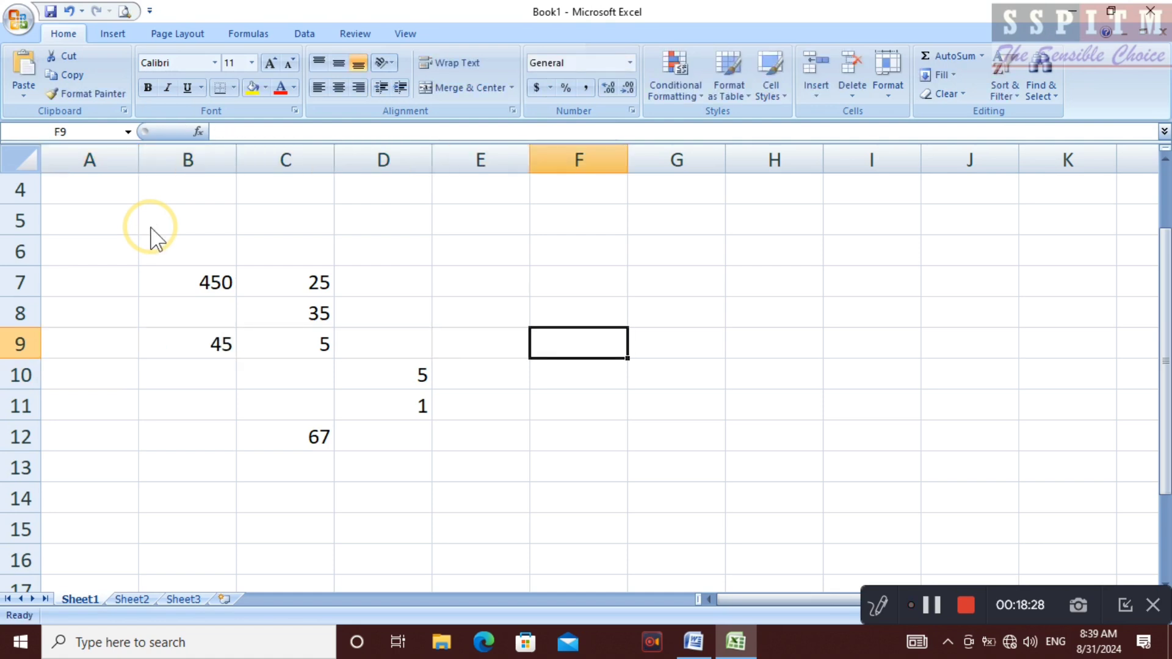
{"action": "type", "text": "=sum"}
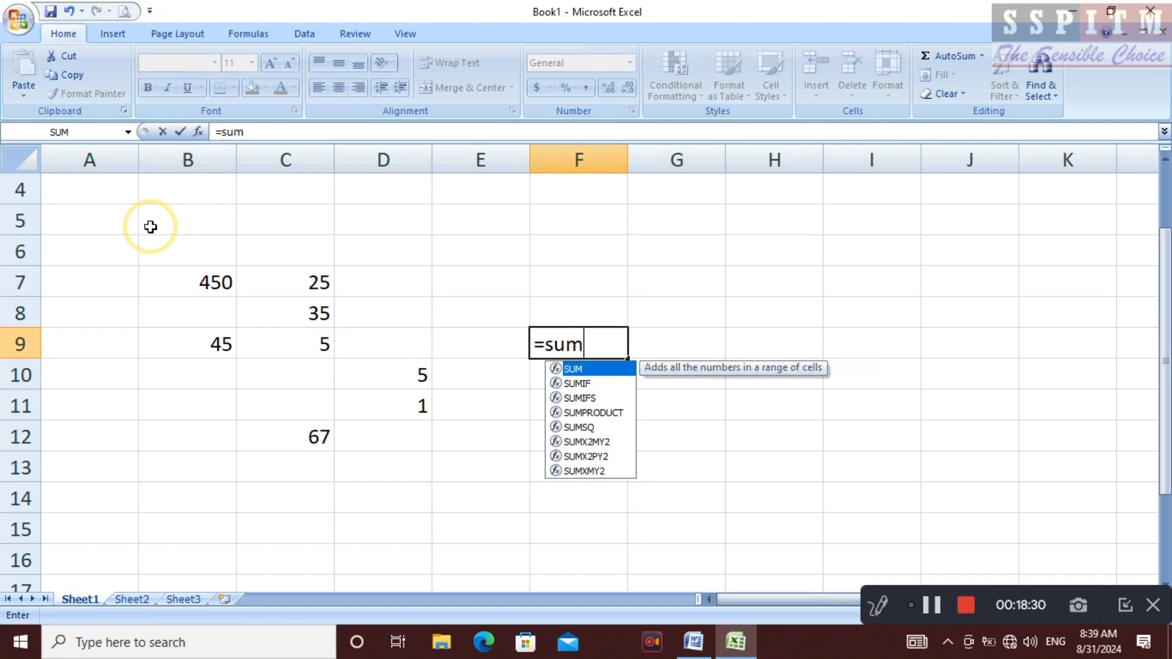
{"action": "type", "text": "("}
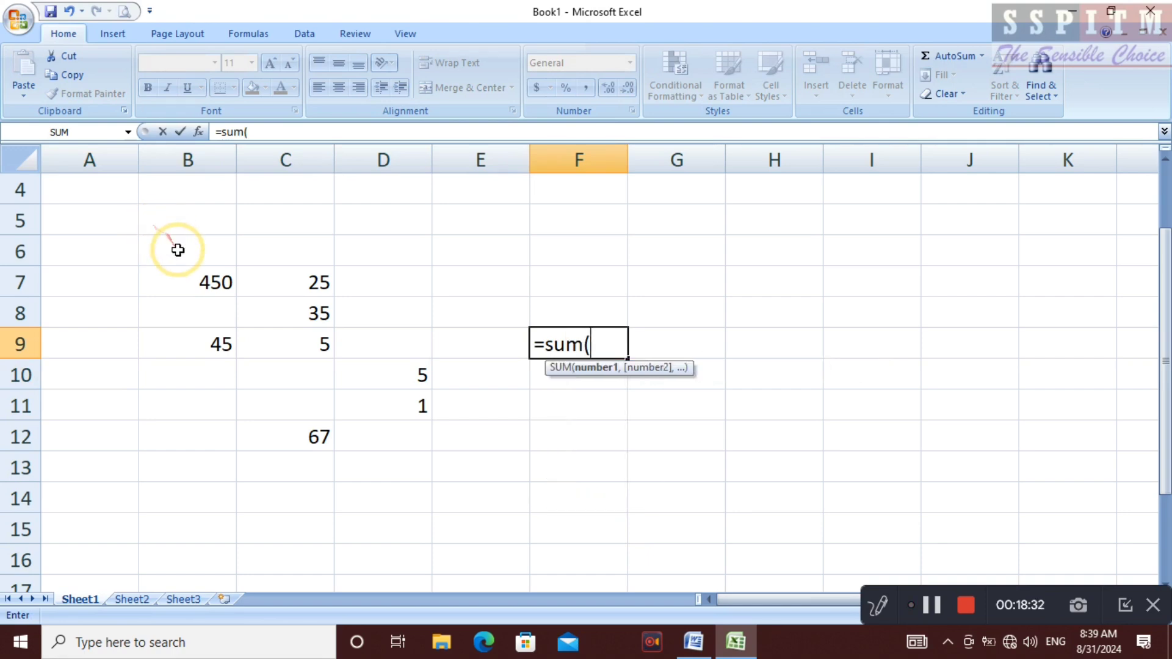
{"action": "left_click", "coordinate": [190, 280]}
{"action": "left_click_drag", "start_coordinate": [211, 323], "coordinate": [414, 441]}
{"action": "left_click", "coordinate": [414, 440]}
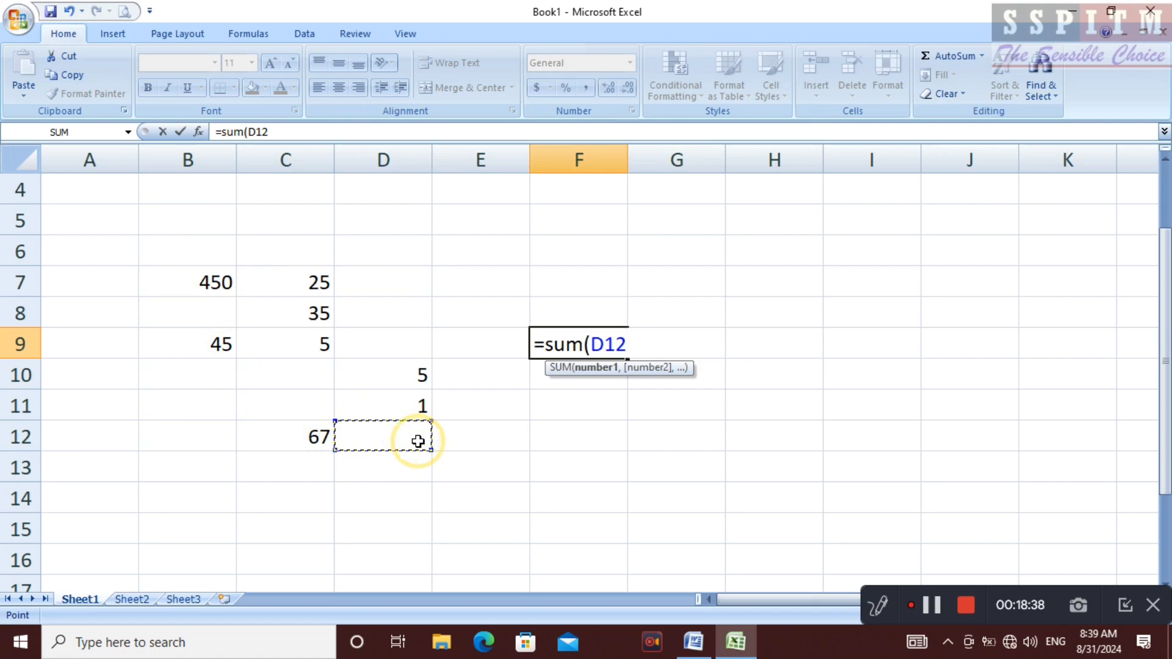
{"action": "left_click_drag", "start_coordinate": [199, 282], "coordinate": [397, 443]}
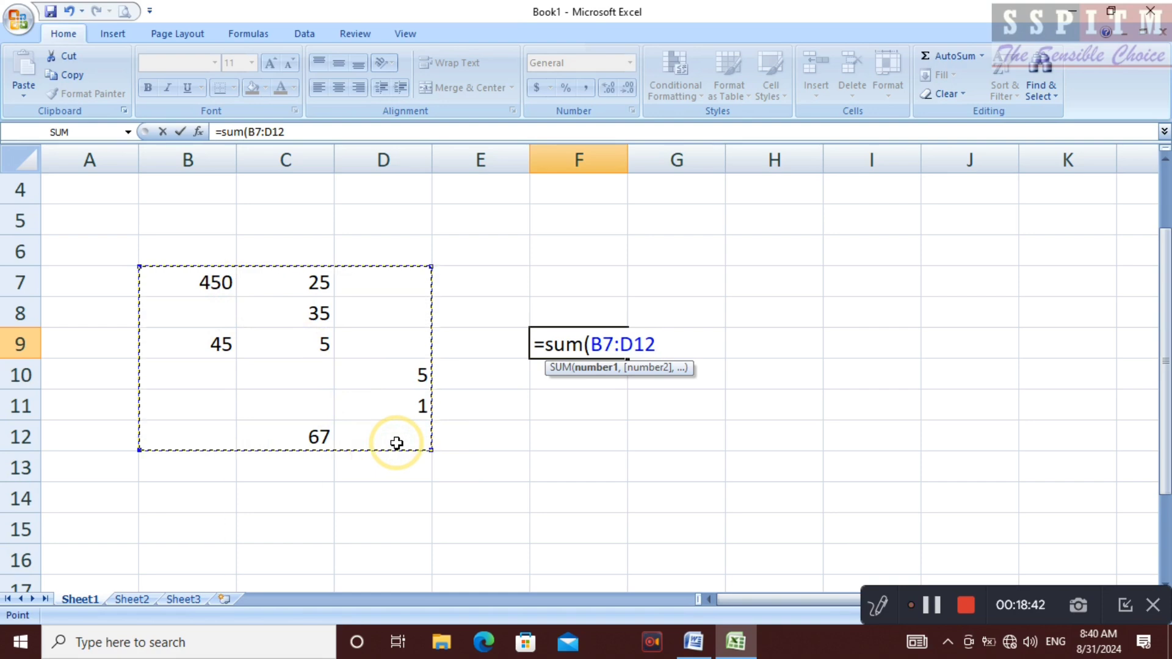
{"action": "type", "text": ")"}
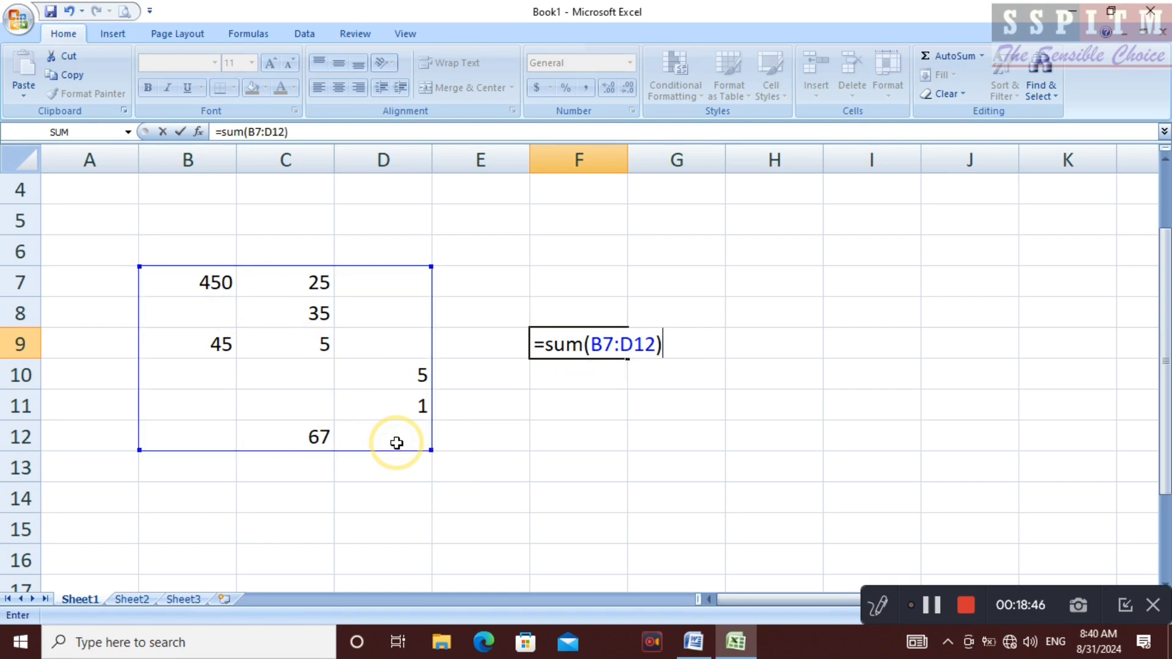
{"action": "key", "text": "Return"}
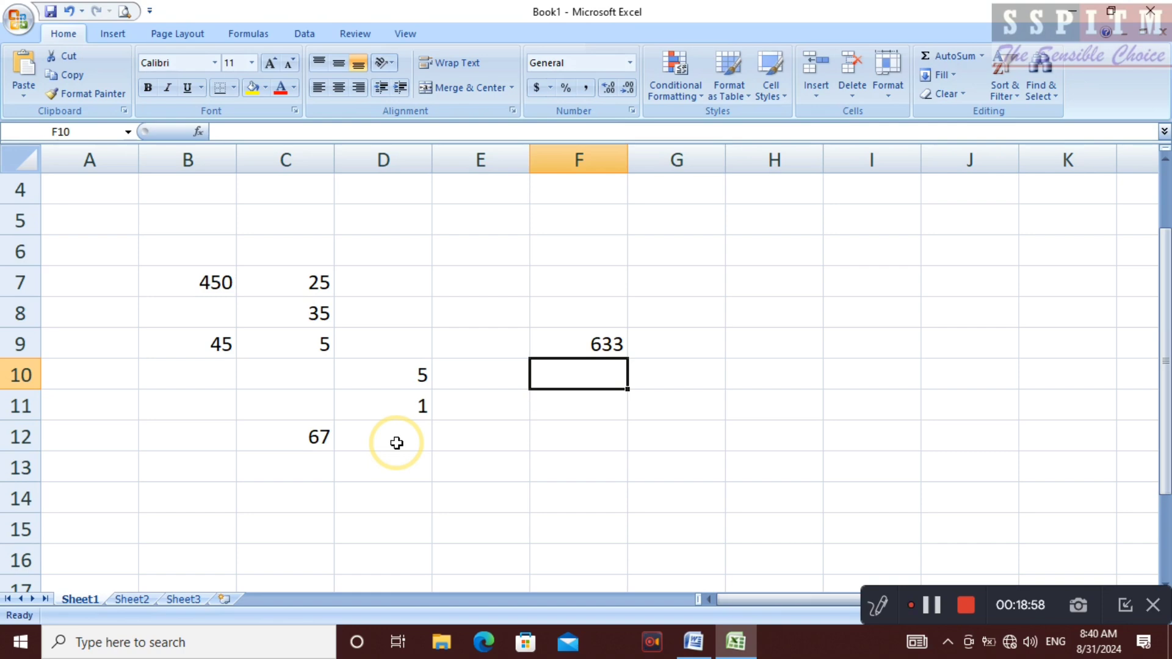
Step: Enter a MAX formula in cell F10 that finds the largest number in the range B7:D13
{"action": "type", "text": "="}
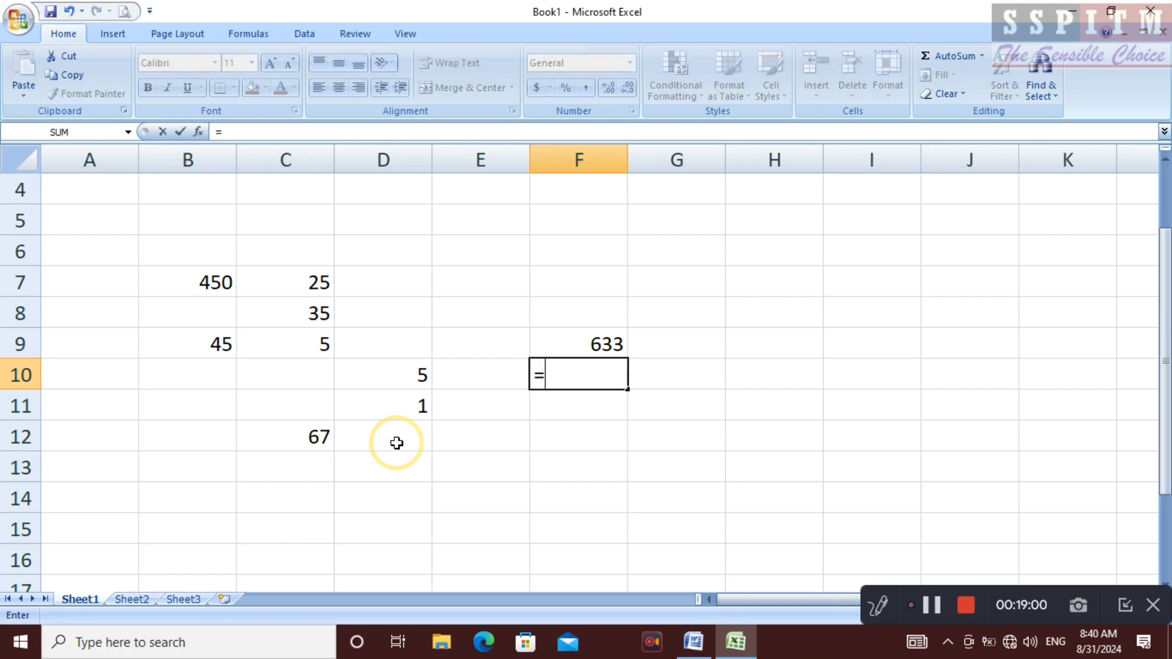
{"action": "type", "text": "max("}
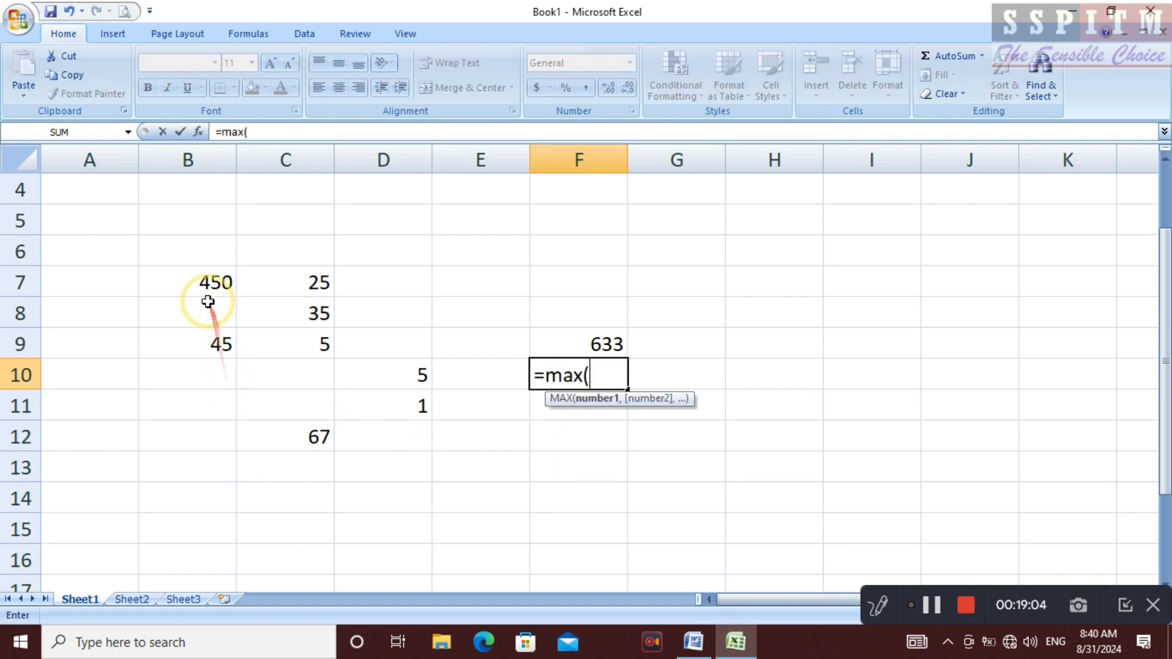
{"action": "left_click_drag", "start_coordinate": [208, 287], "coordinate": [366, 454]}
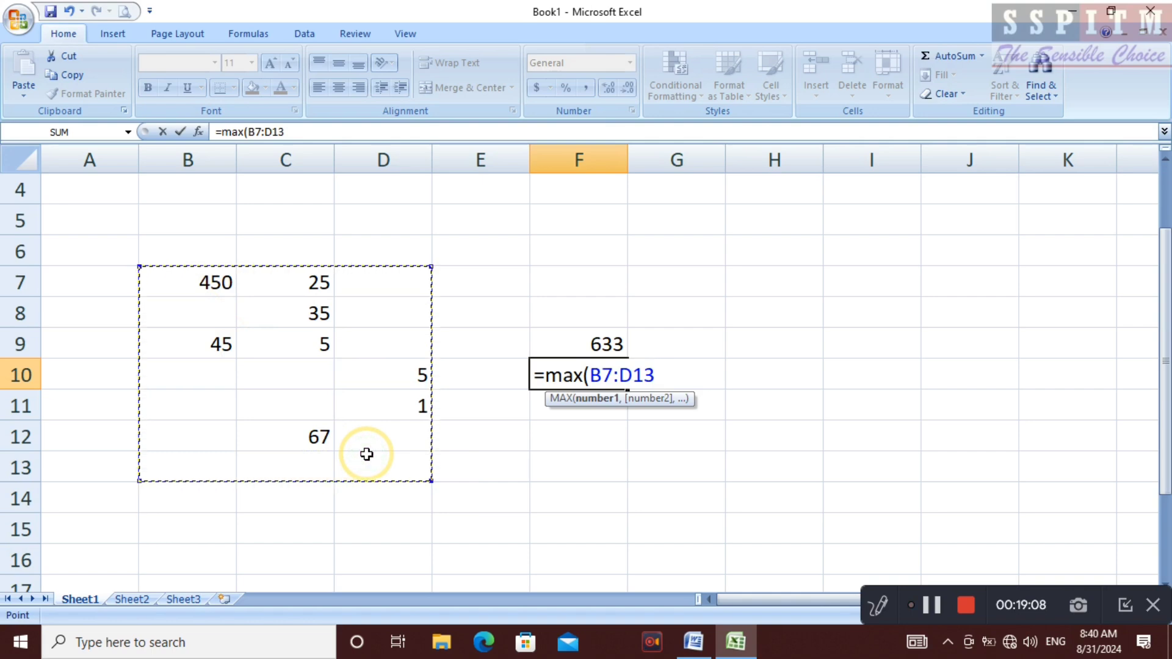
{"action": "key", "text": "Return"}
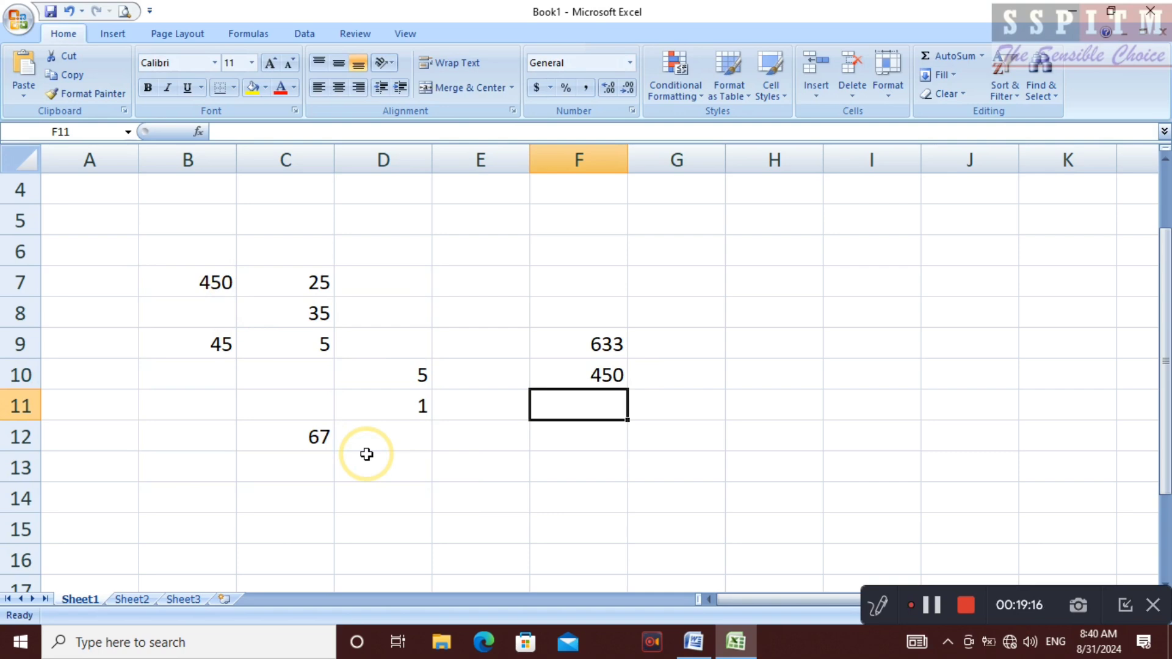
Step: Enter a MIN formula in cell F11 that finds the smallest number in the range B7:D13
{"action": "type", "text": "=m"}
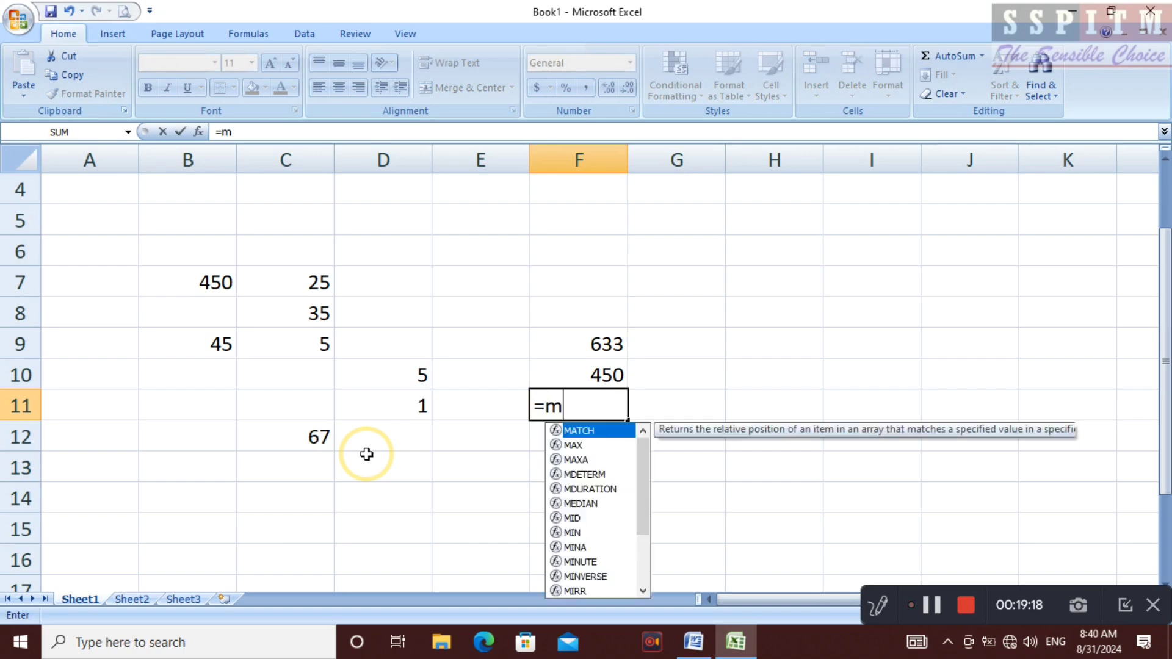
{"action": "type", "text": "in("}
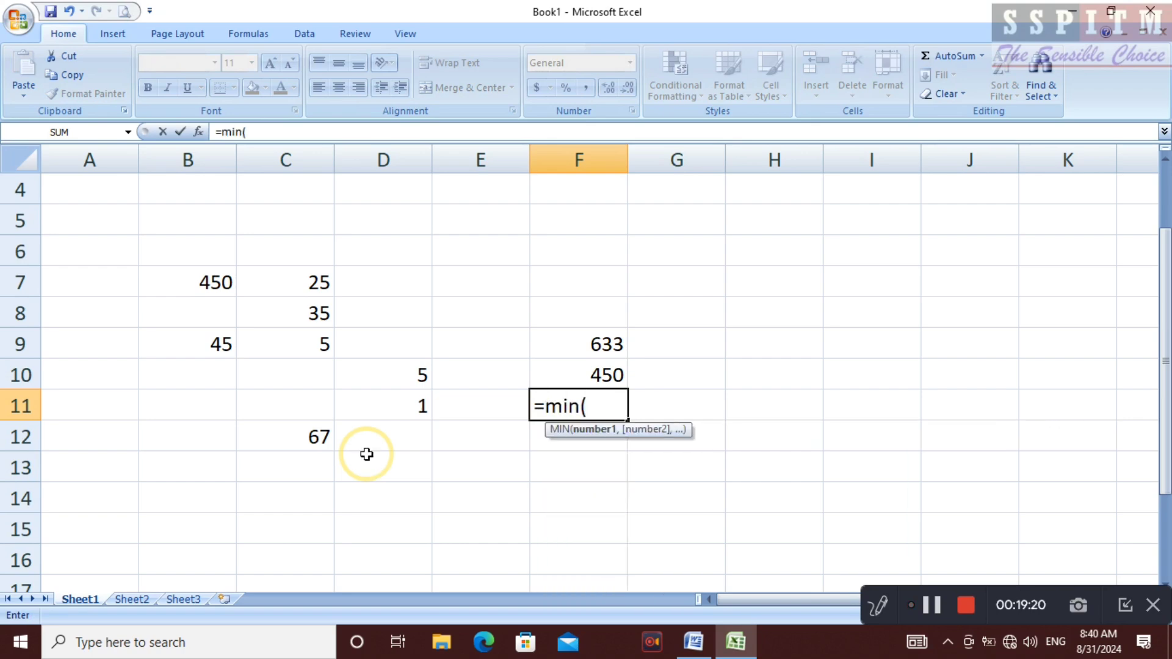
{"action": "left_click_drag", "start_coordinate": [152, 279], "coordinate": [413, 465]}
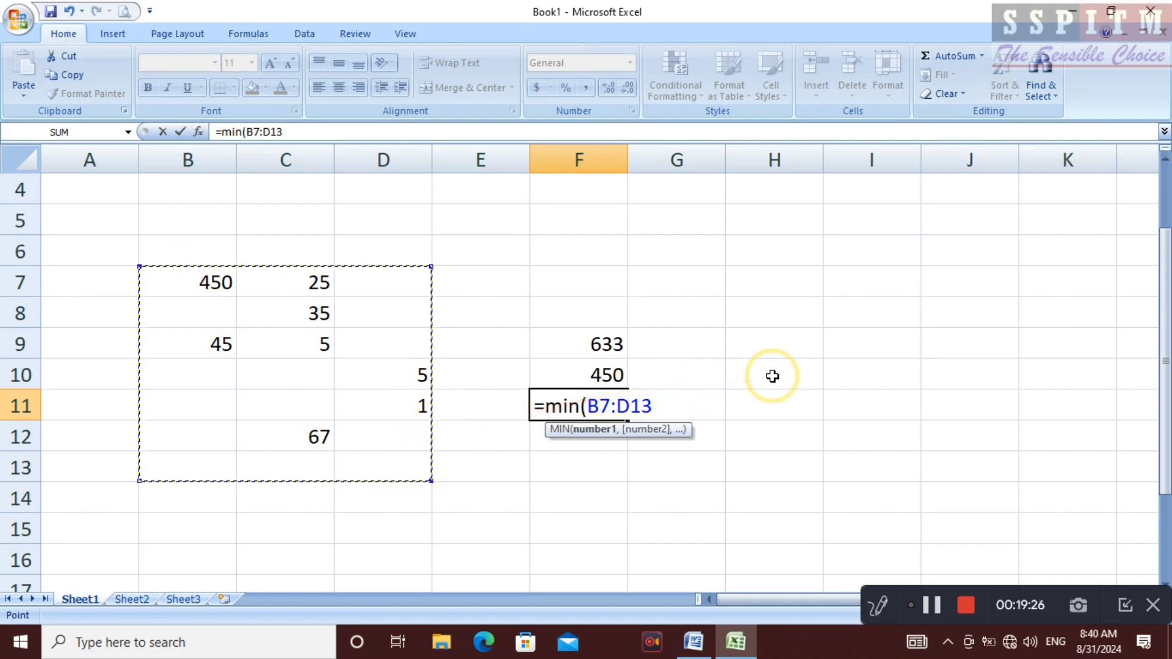
{"action": "type", "text": ")"}
{"action": "key", "text": "Return"}
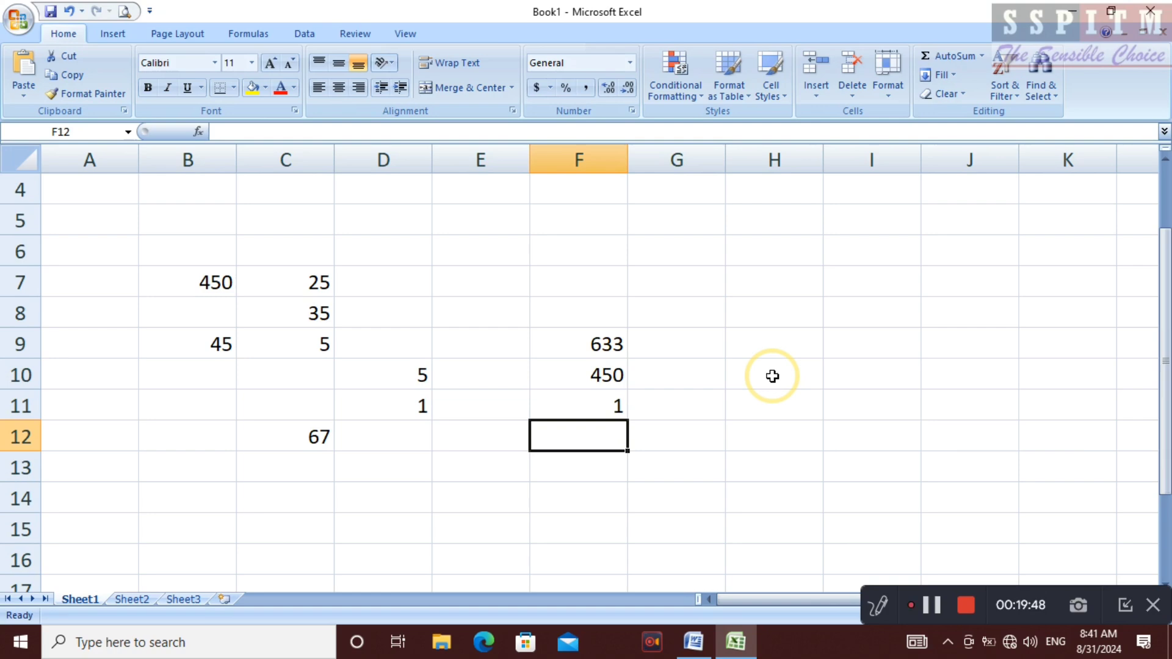
Step: Clear the contents of the range B7:F13
{"action": "left_click_drag", "start_coordinate": [171, 279], "coordinate": [607, 450]}
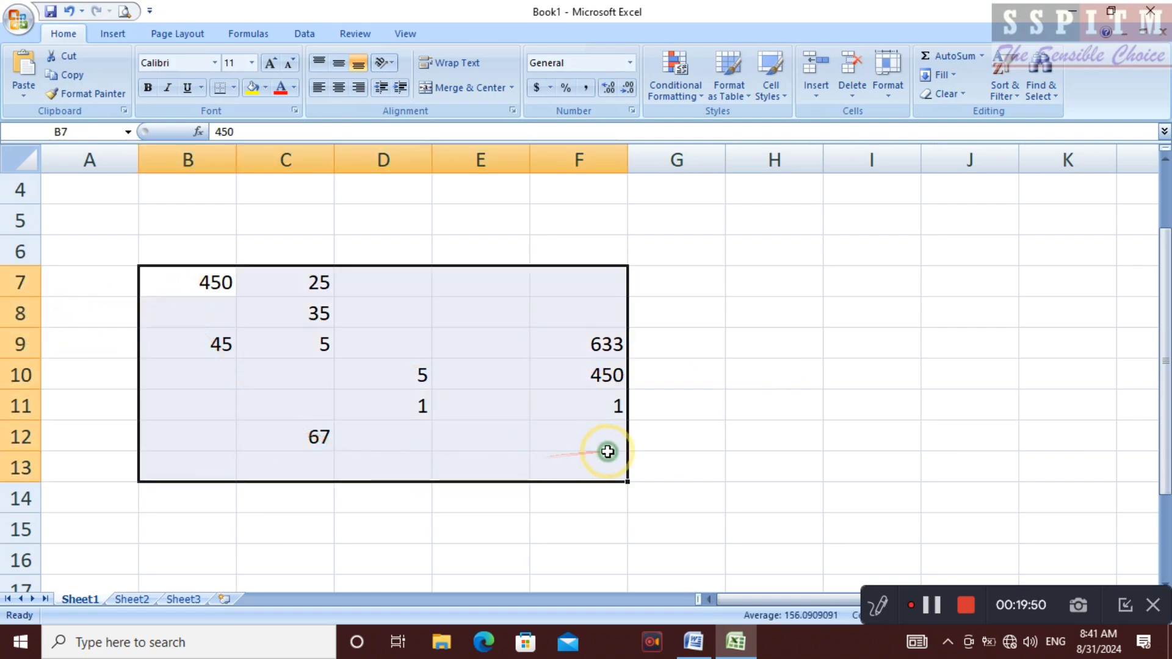
{"action": "key", "text": "Delete"}
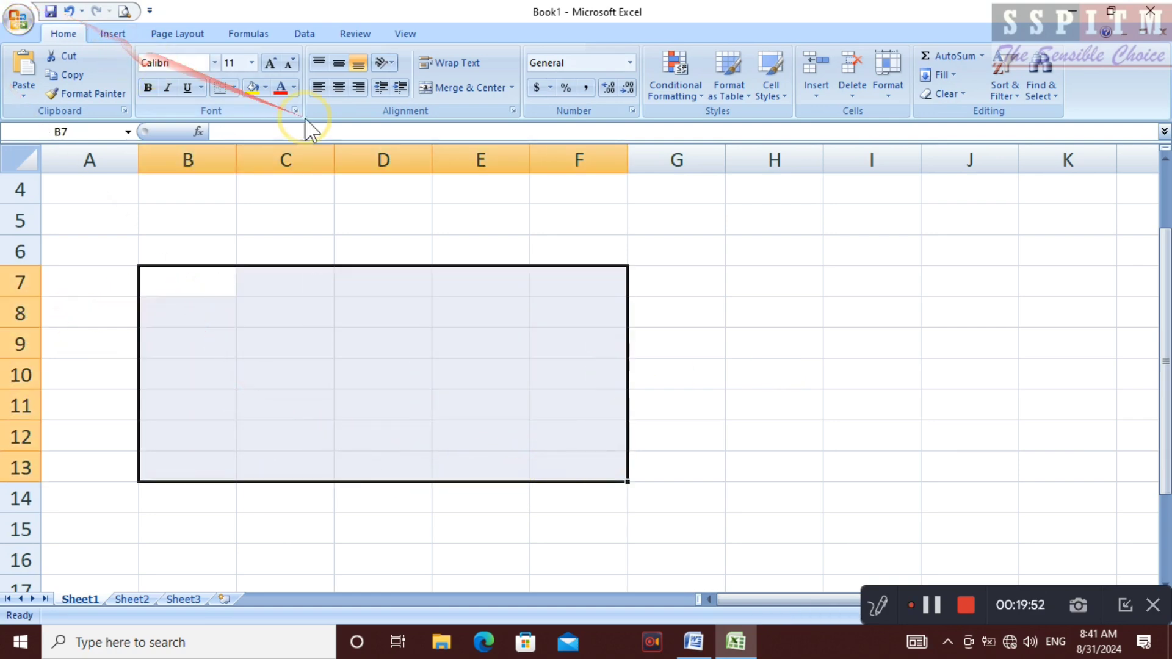
{"action": "left_click", "coordinate": [231, 305]}
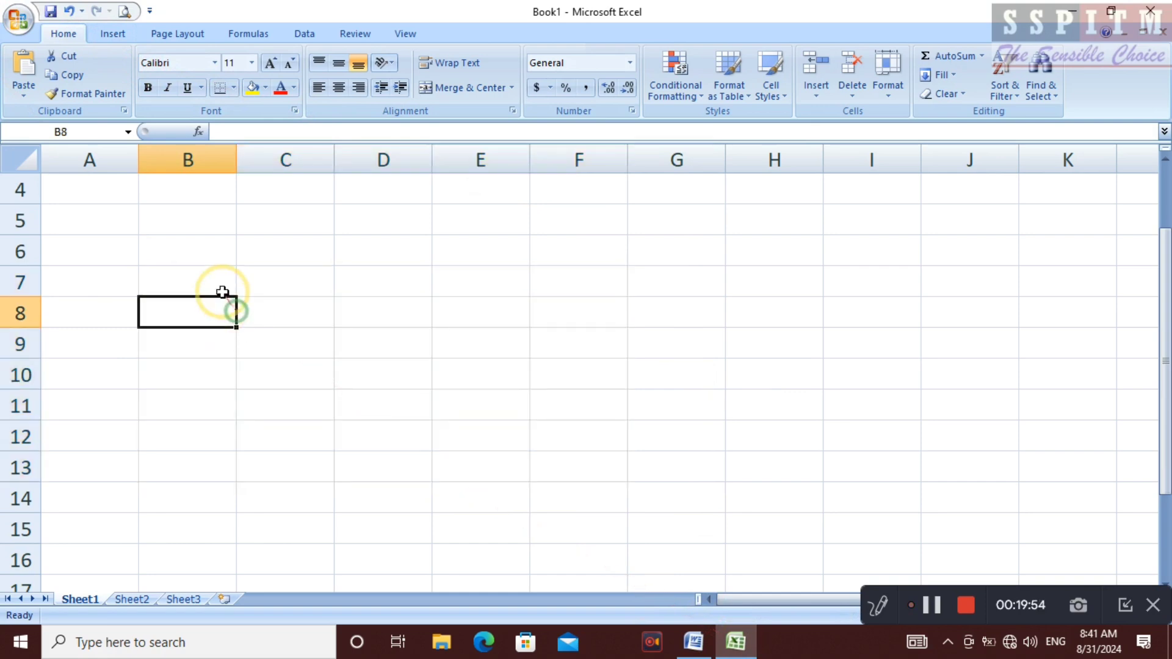
{"action": "left_click", "coordinate": [228, 289]}
{"action": "type", "text": "An"}
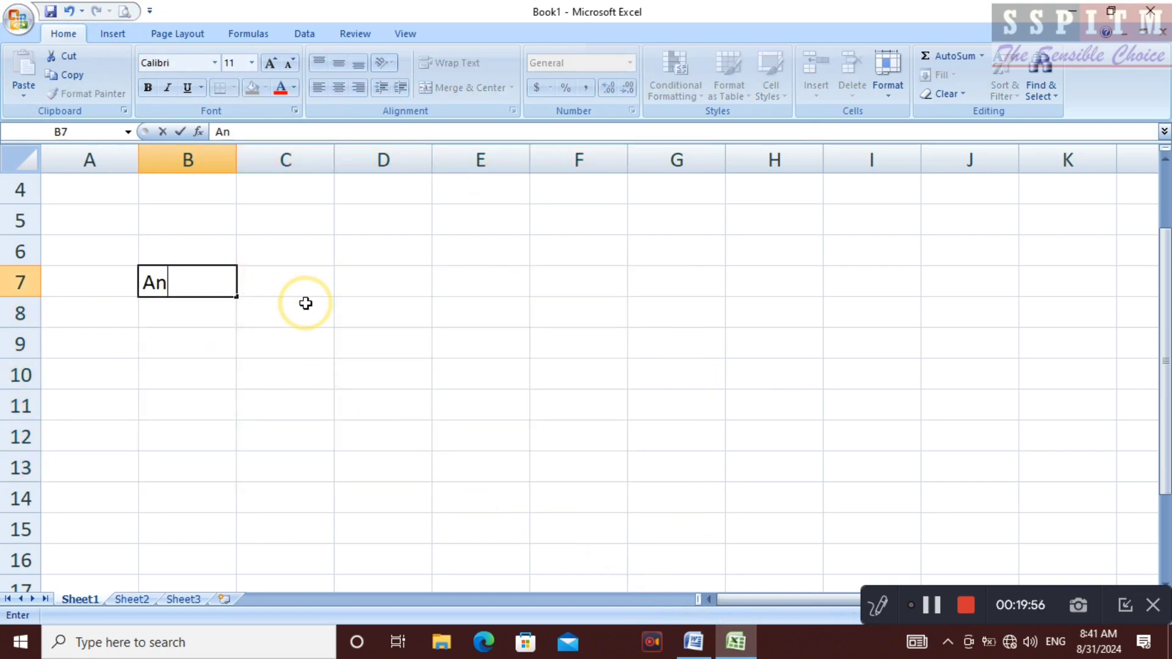
{"action": "key", "text": "BackSpace"}
{"action": "type", "text": "va"}
{"action": "type", "text": "o"}
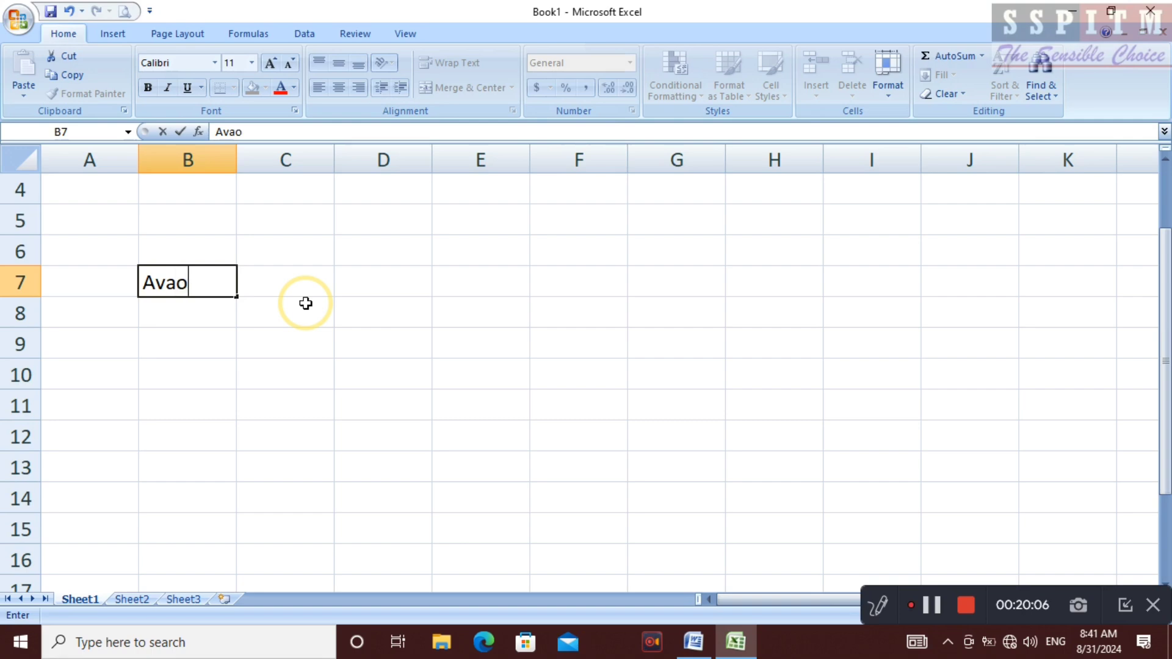
{"action": "key", "text": "BackSpace"}
{"action": "type", "text": "om"}
{"action": "key", "text": "BackSpace"}
{"action": "key", "text": "BackSpace"}
{"action": "key", "text": "BackSpace"}
{"action": "key", "text": "BackSpace"}
{"action": "key", "text": "BackSpace"}
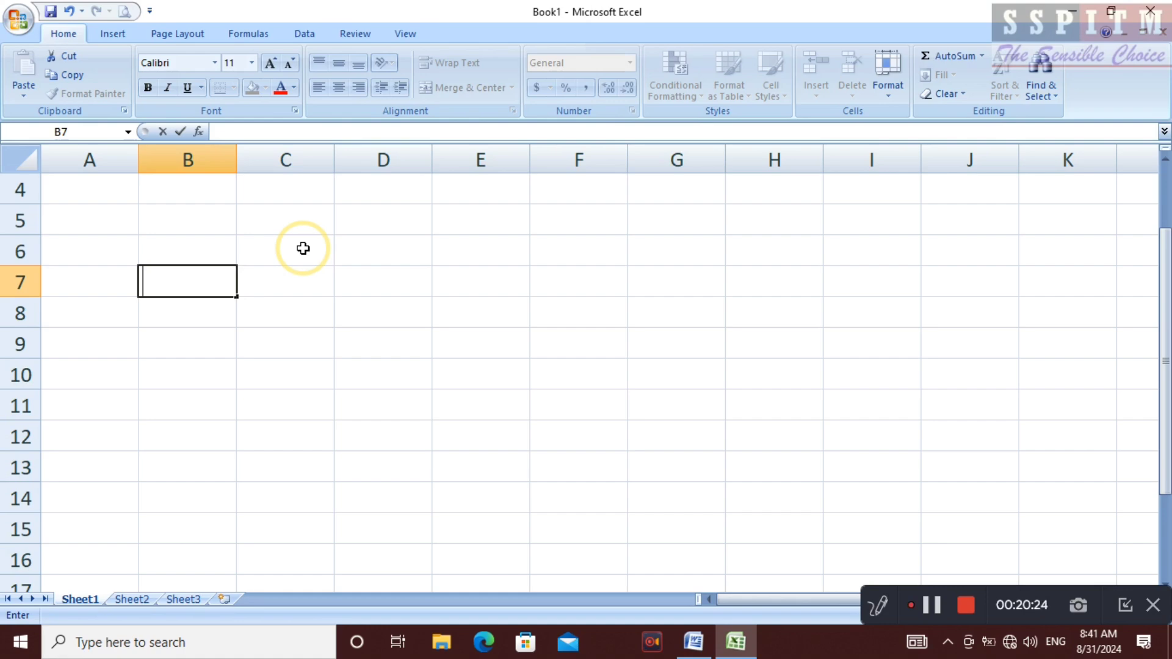
Step: Select cell A5, review the Functional Formula list in the Word document, and return to the Excel workbook
{"action": "left_click", "coordinate": [93, 222]}
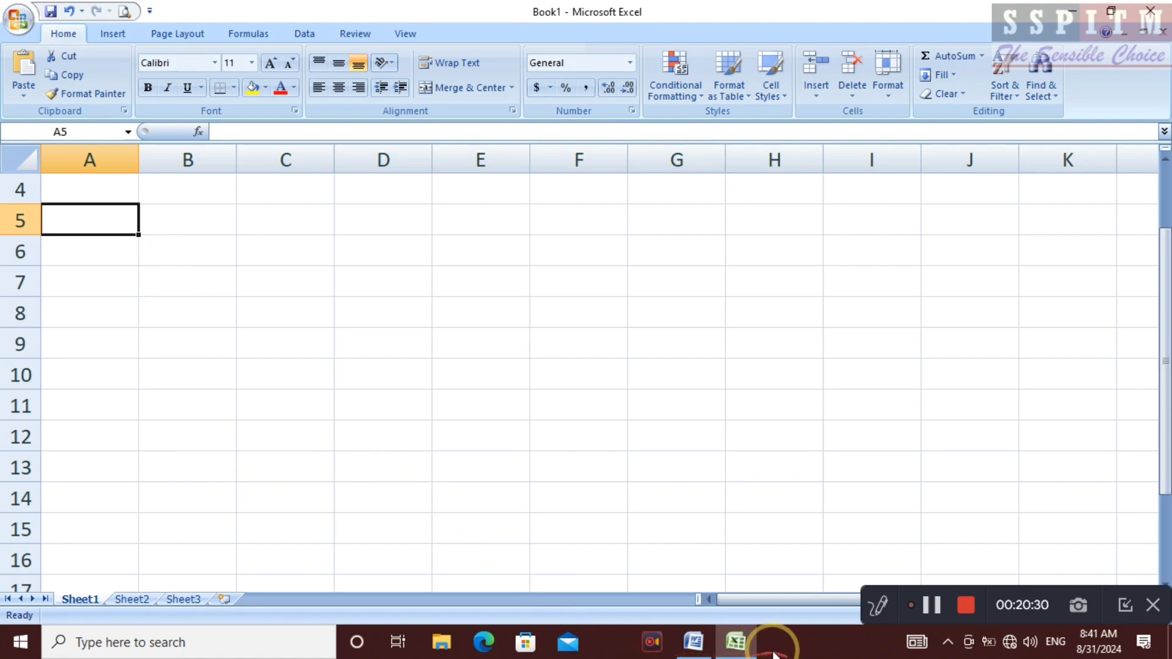
{"action": "left_click", "coordinate": [709, 638]}
{"action": "scroll", "coordinate": [280, 204], "scroll_direction": "down", "scroll_amount": 1}
{"action": "scroll", "coordinate": [324, 256], "scroll_direction": "up", "scroll_amount": 5}
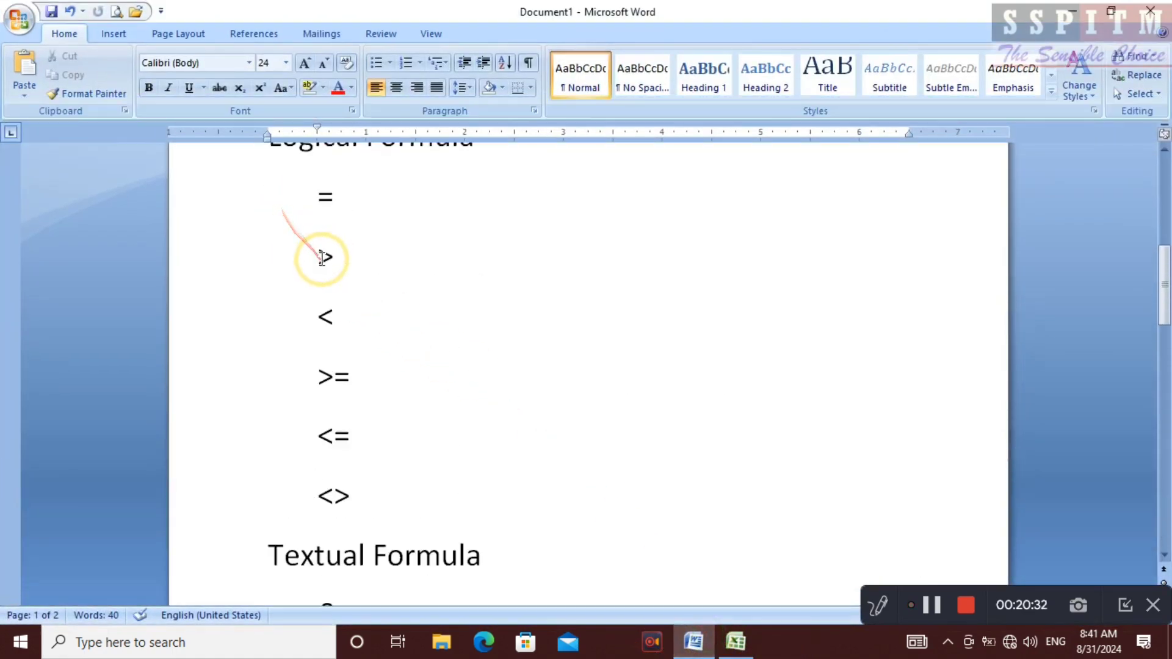
{"action": "scroll", "coordinate": [322, 260], "scroll_direction": "down", "scroll_amount": 10}
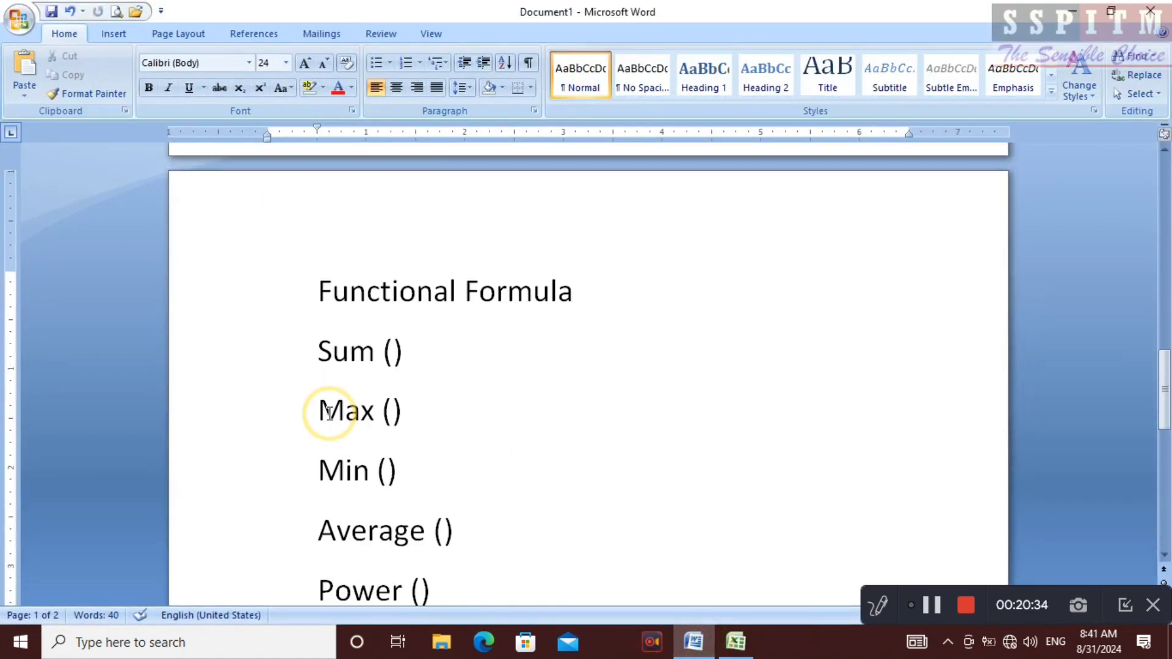
{"action": "scroll", "coordinate": [329, 414], "scroll_direction": "down", "scroll_amount": 3}
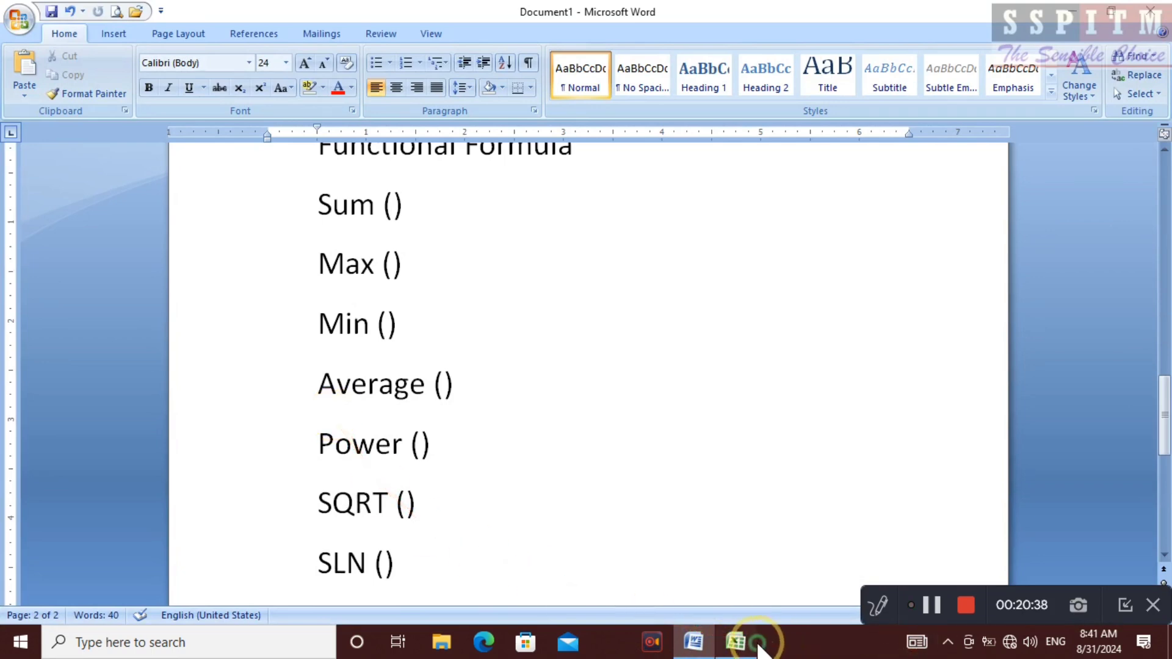
{"action": "left_click", "coordinate": [756, 644]}
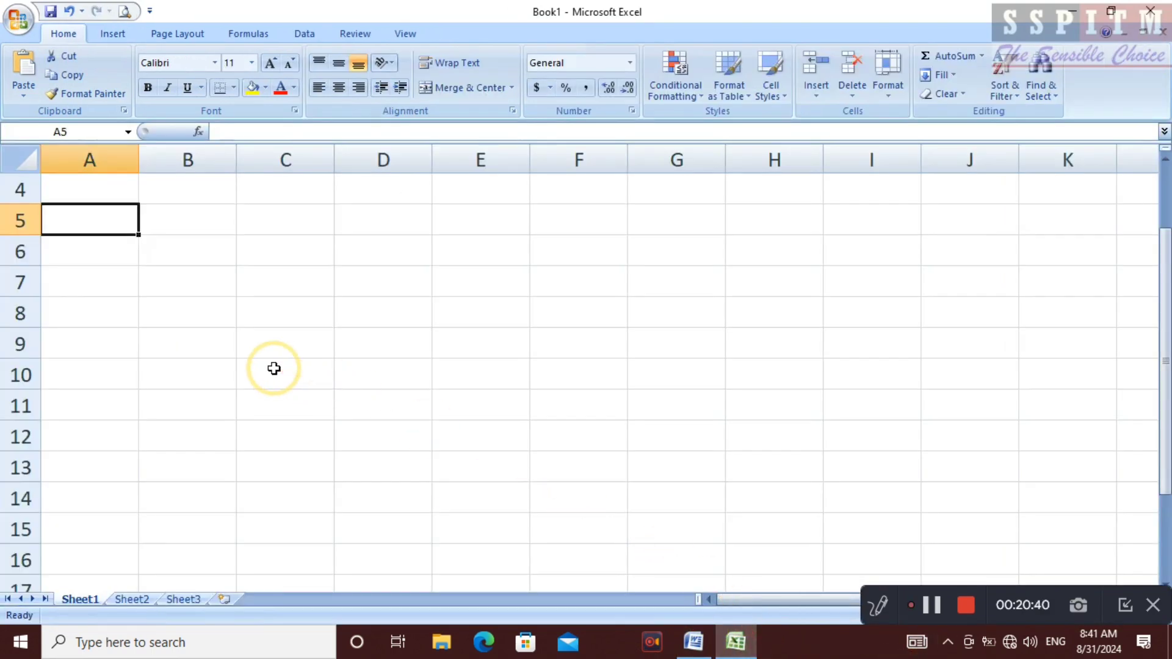
Step: Enter the first person's name in cell A5 and 4500 in cell B5
{"action": "type", "text": "an"}
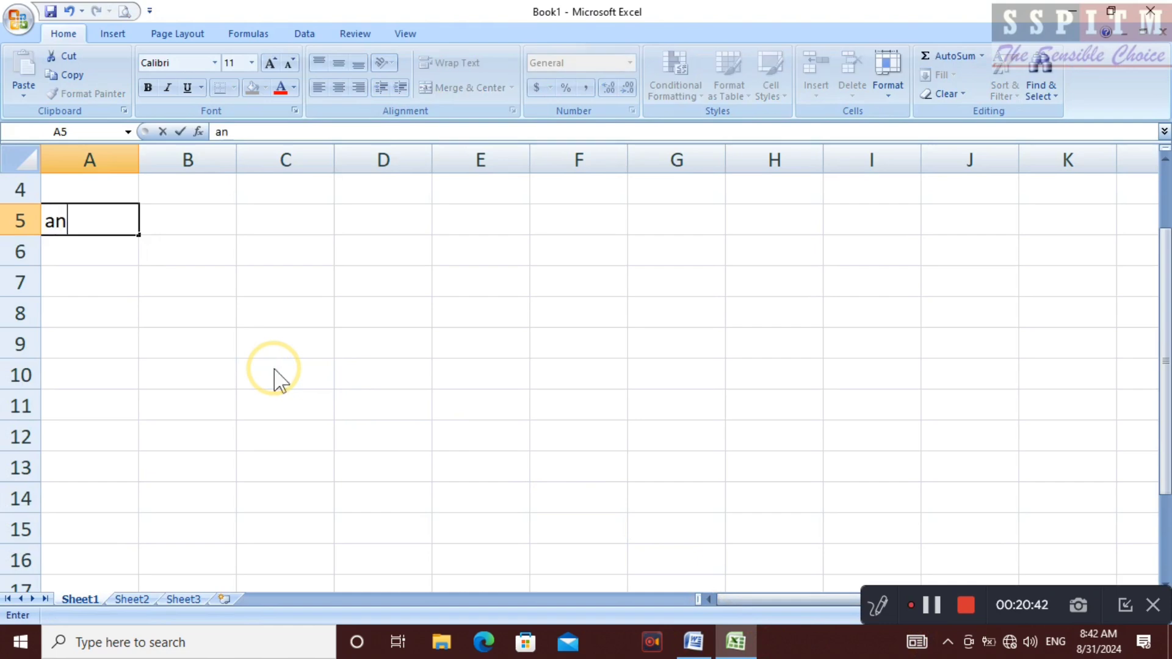
{"action": "type", "text": "il"}
{"action": "key", "text": "Tab"}
{"action": "type", "text": "4500"}
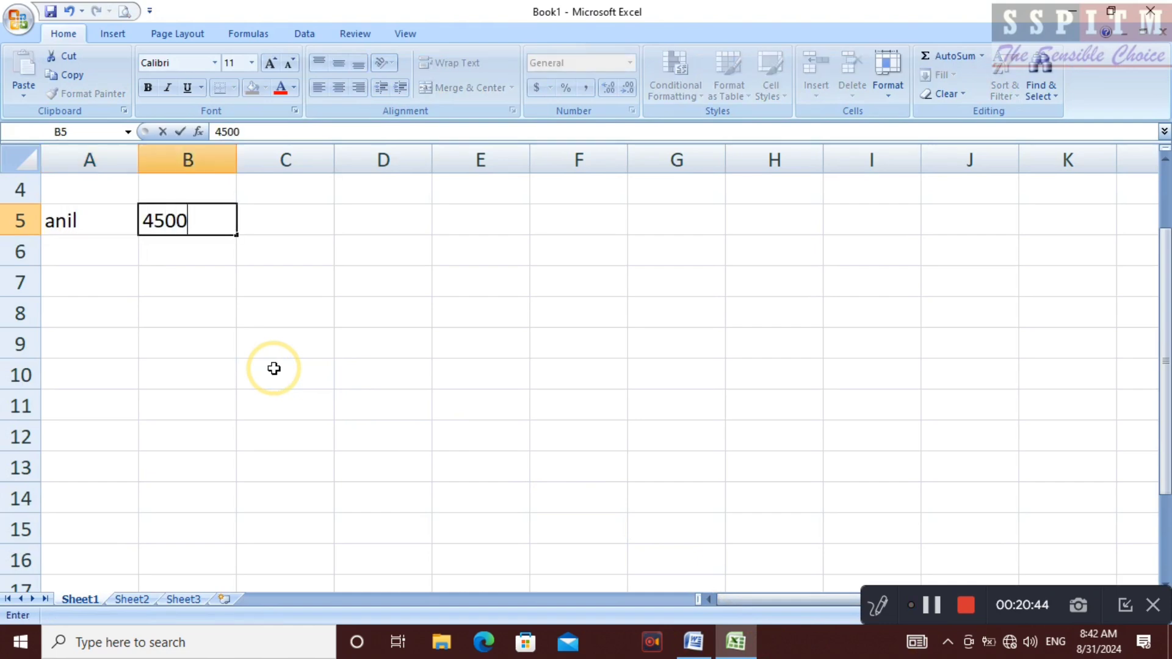
{"action": "key", "text": "Return"}
{"action": "key", "text": "Left"}
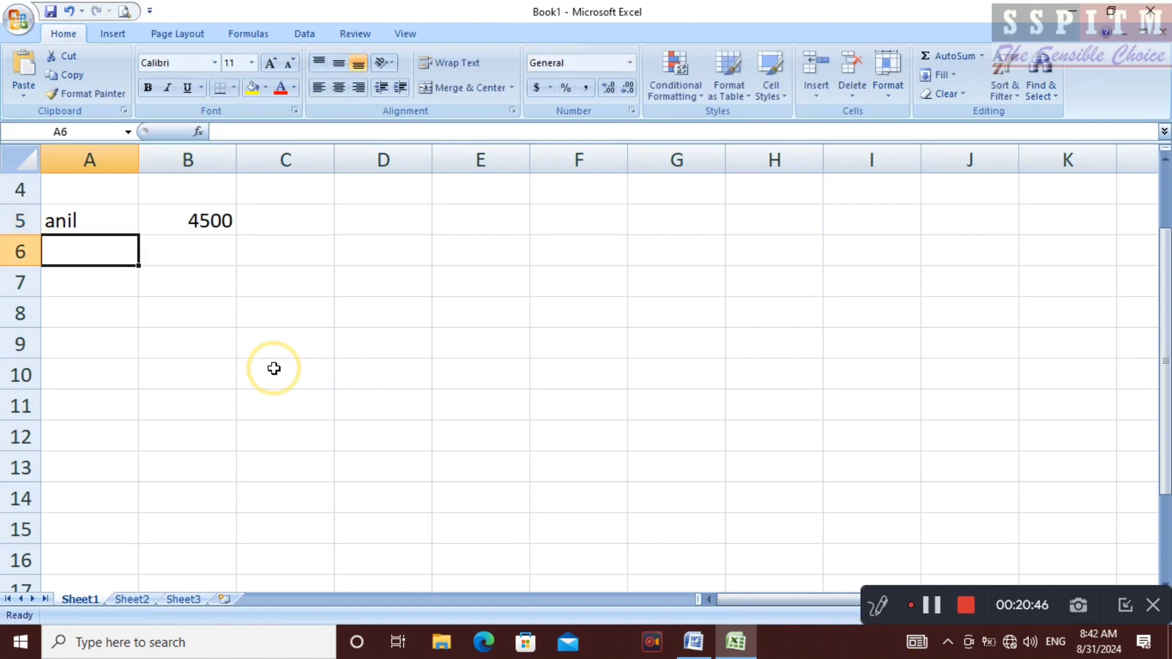
Step: Enter the second person's name in cell A6 and 1500 in cell B6
{"action": "type", "text": "rahe"}
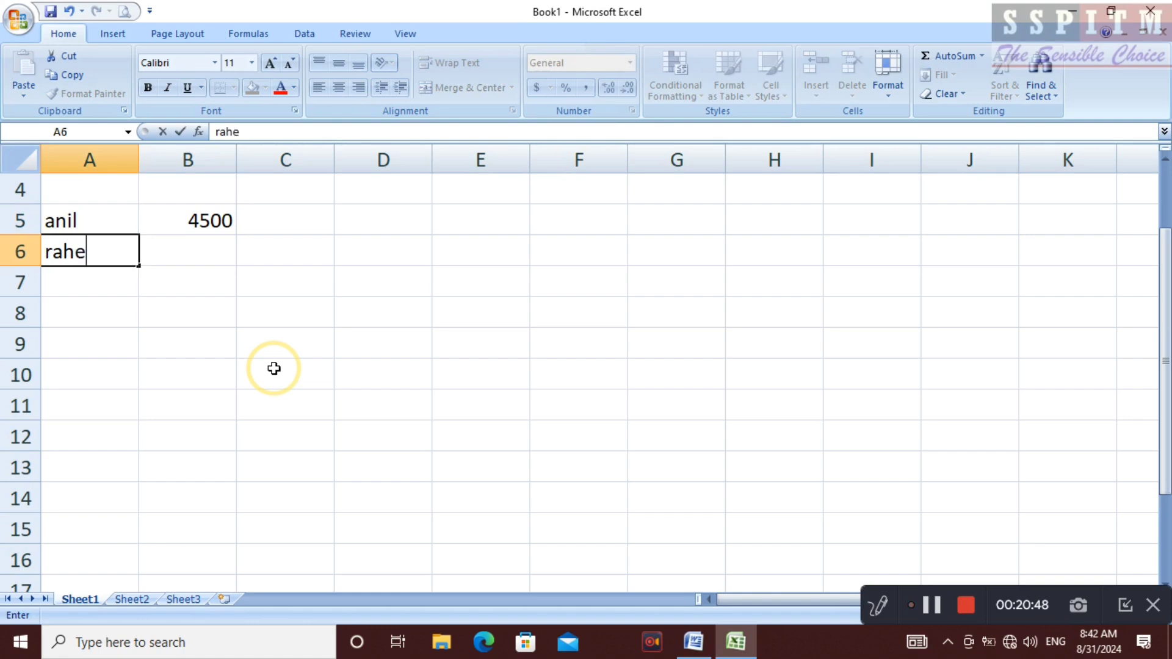
{"action": "type", "text": "sg"}
{"action": "key", "text": "BackSpace"}
{"action": "type", "text": "h"}
{"action": "key", "text": "Tab"}
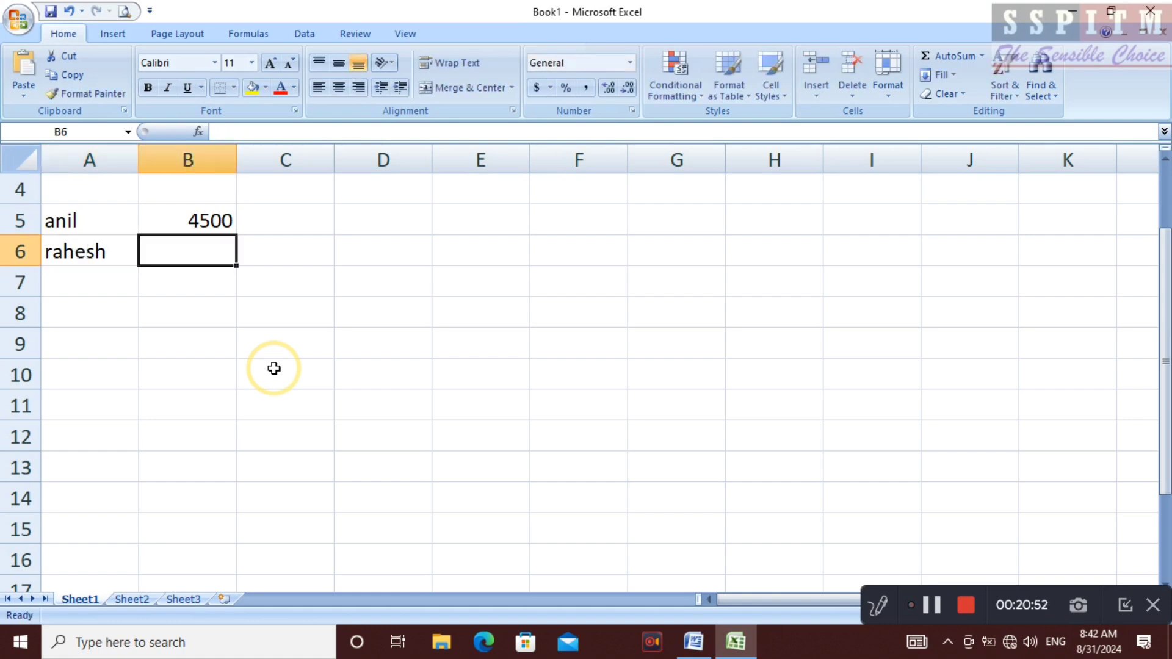
{"action": "type", "text": "1500"}
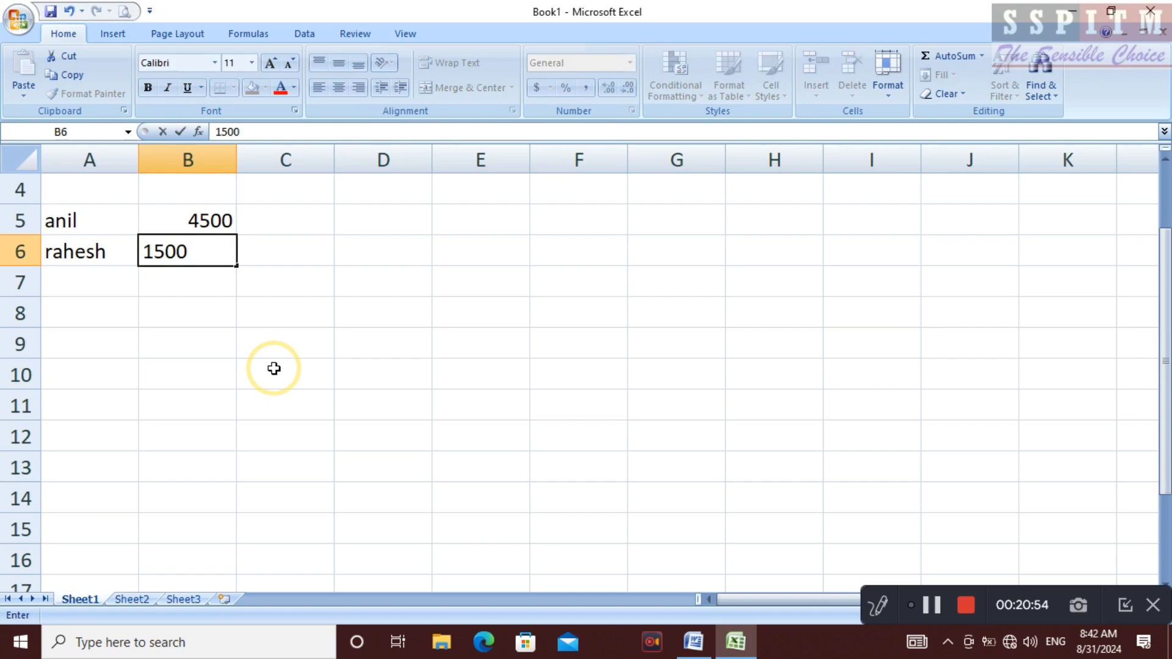
{"action": "key", "text": "Return"}
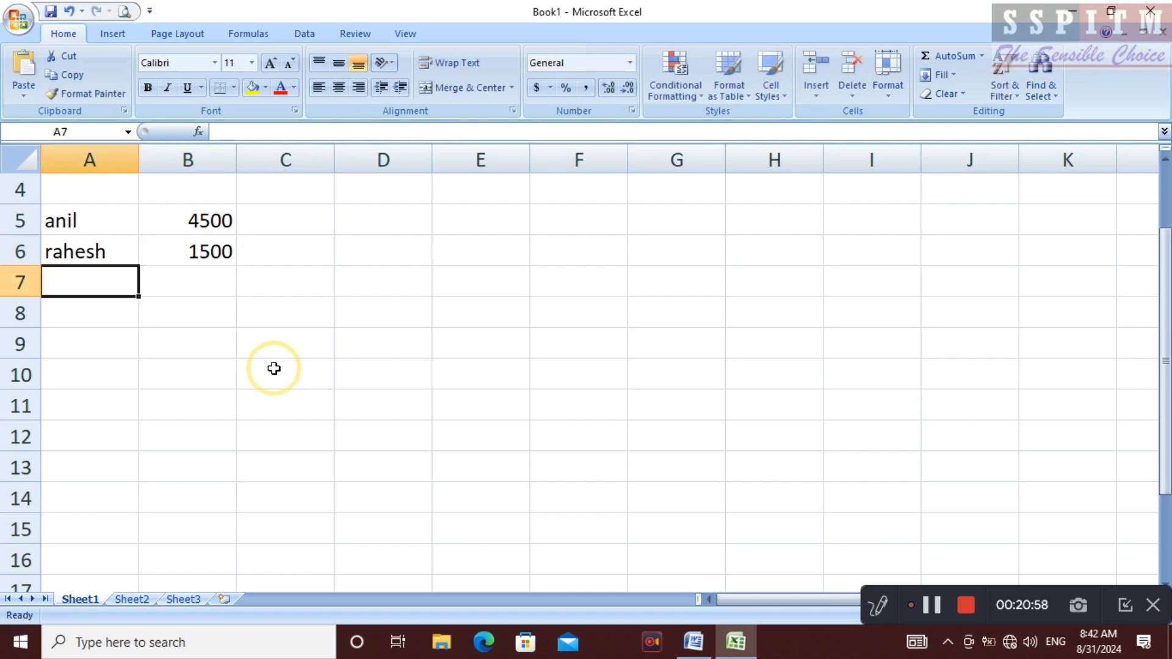
Step: Enter the third person's name in cell A7 and 6500 in cell B7
{"action": "type", "text": "sa"}
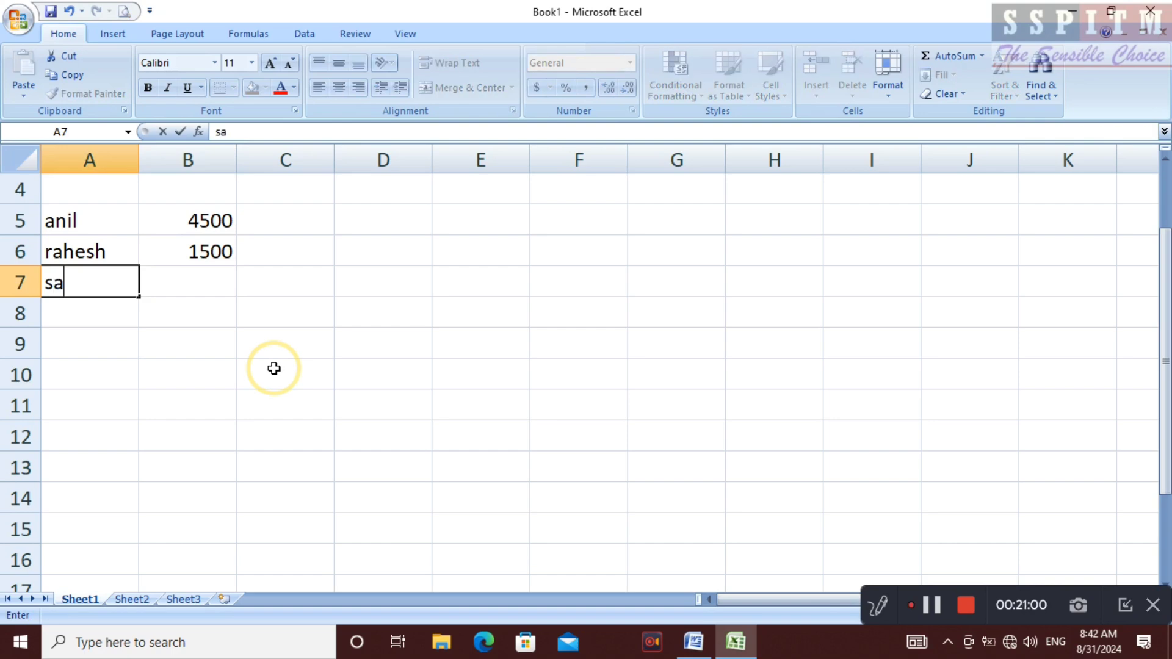
{"action": "type", "text": "ndeep"}
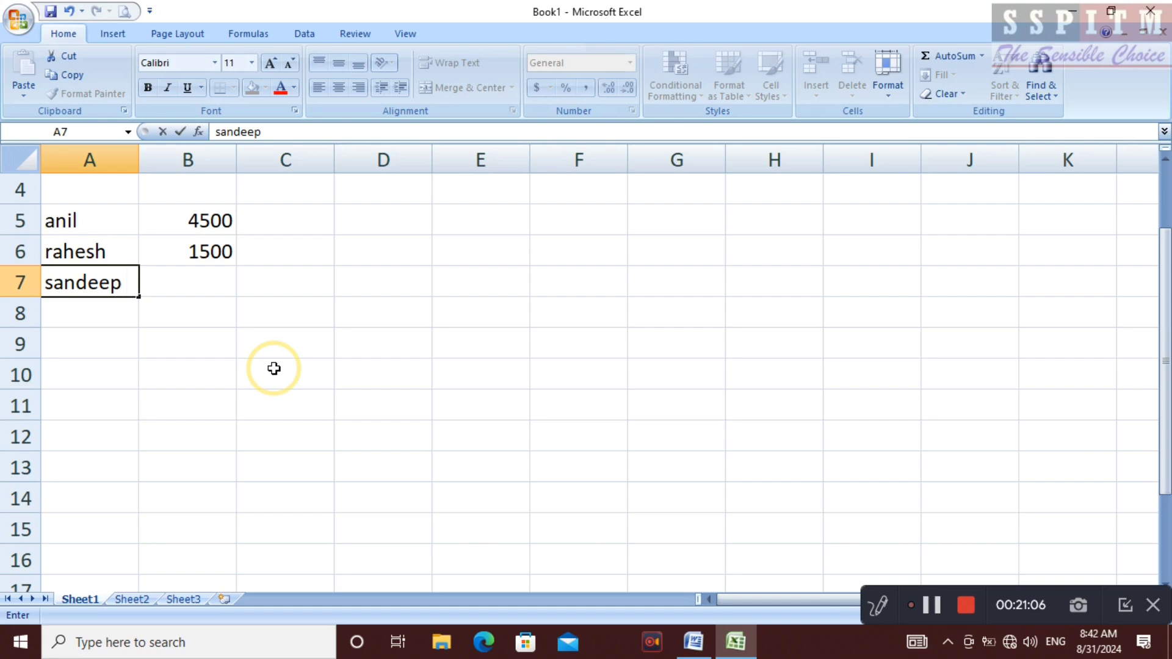
{"action": "key", "text": "Tab"}
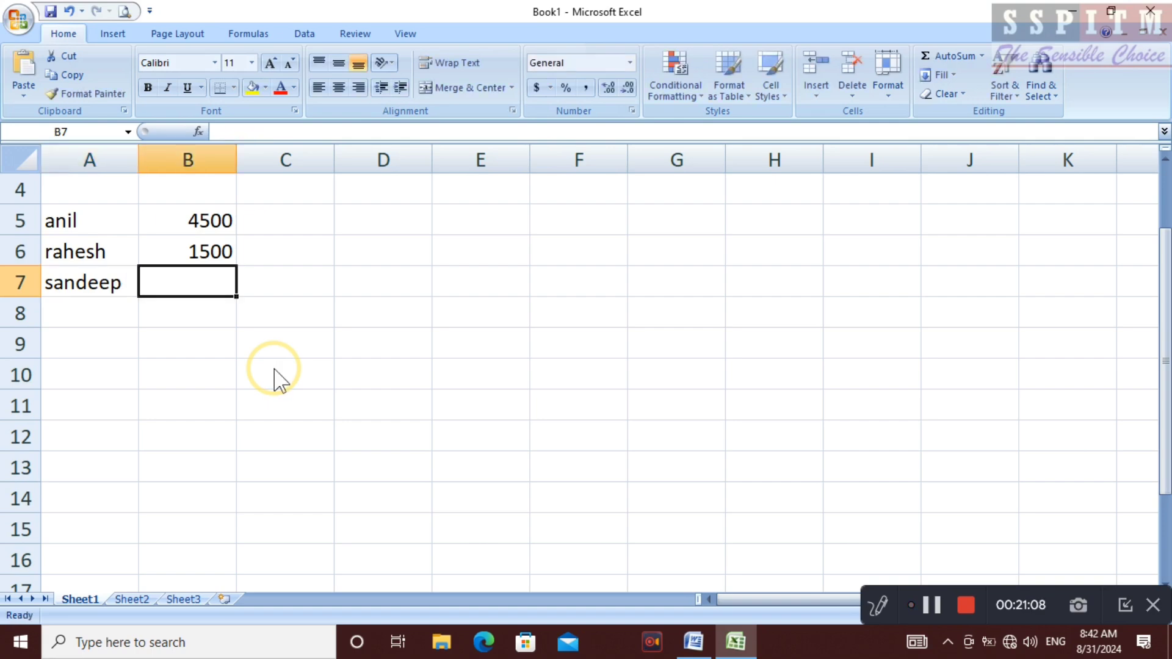
{"action": "type", "text": "6500"}
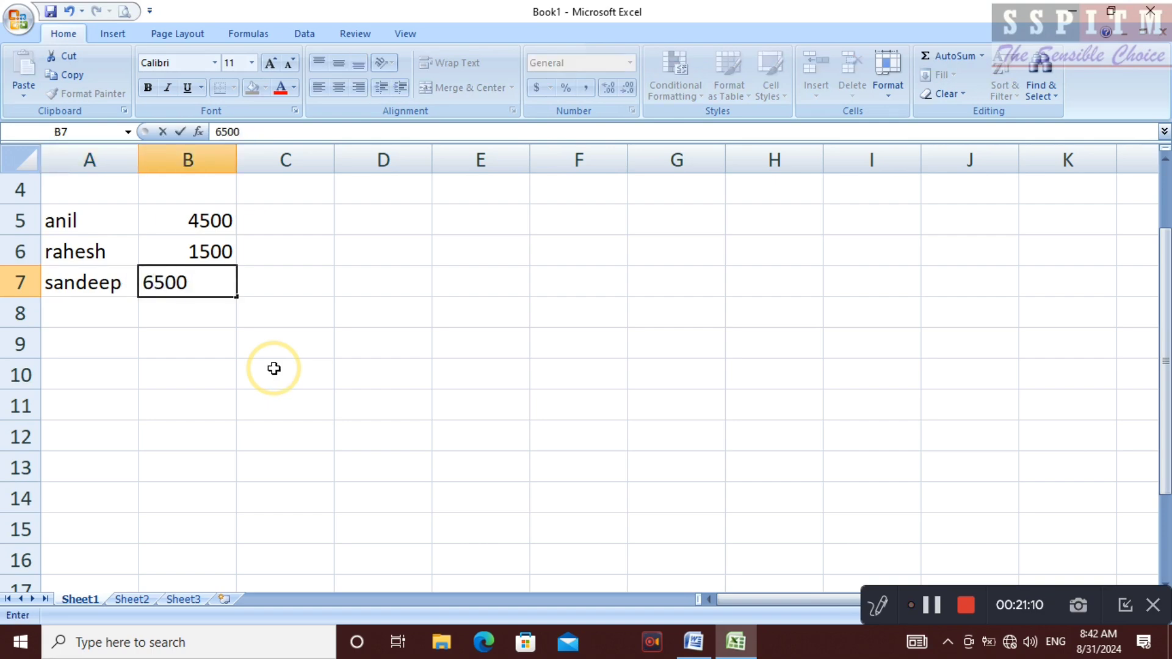
{"action": "key", "text": "Tab"}
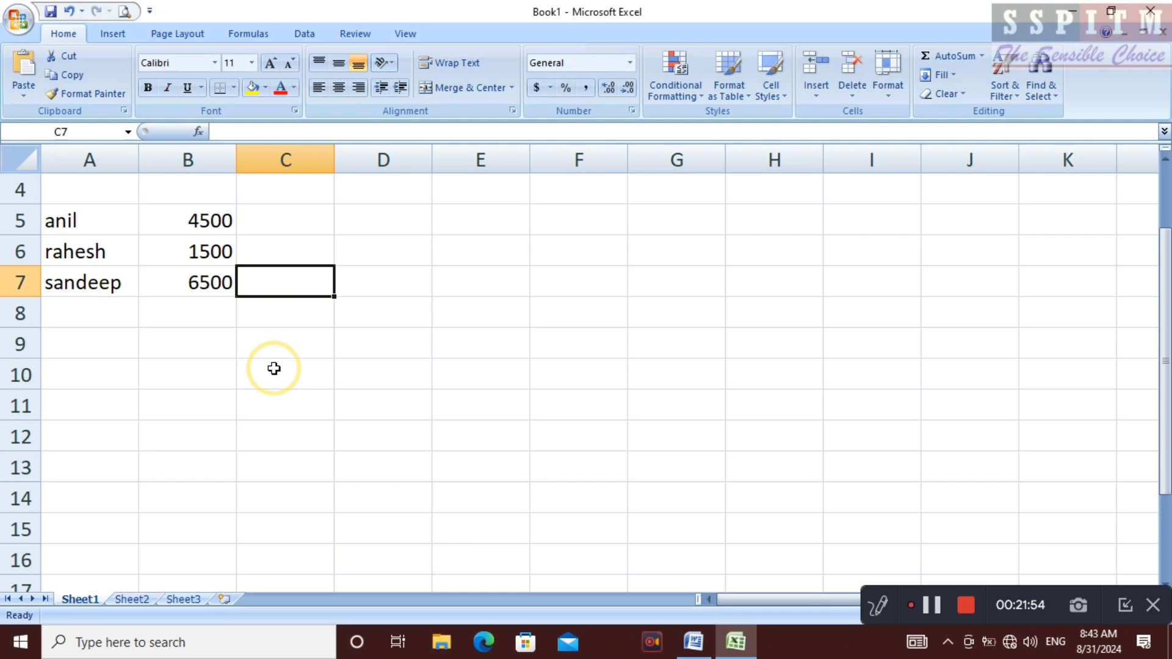
Step: Calculate the average of the range B5:B8 in cell C7 with the AVERAGE function
{"action": "type", "text": "=a"}
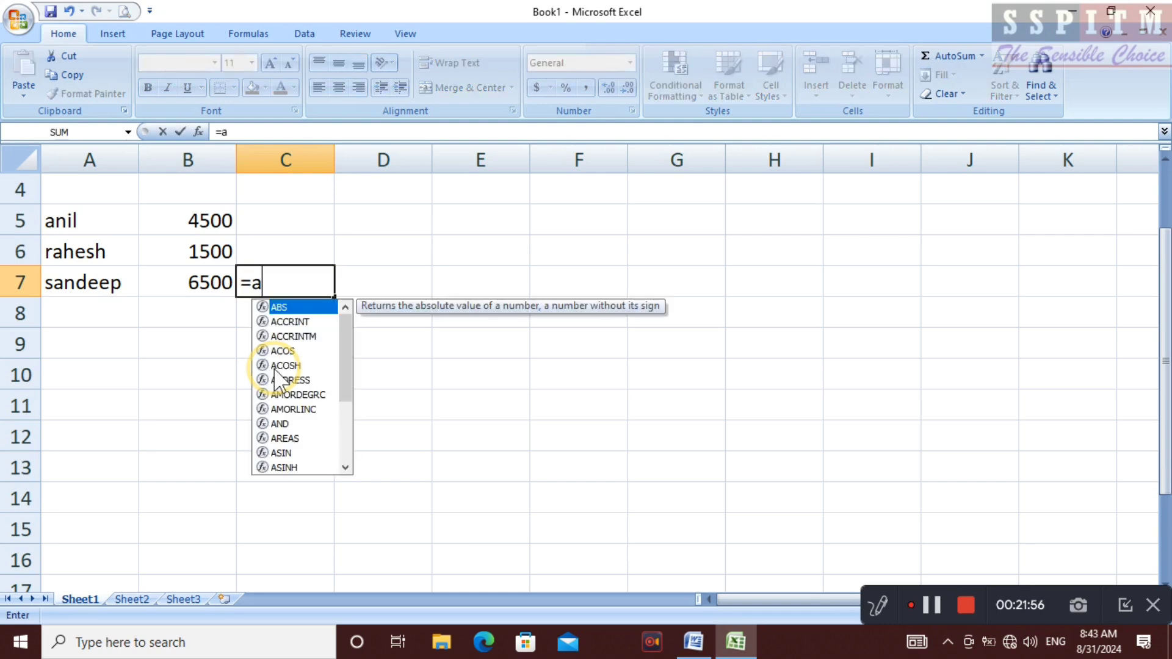
{"action": "type", "text": "ve"}
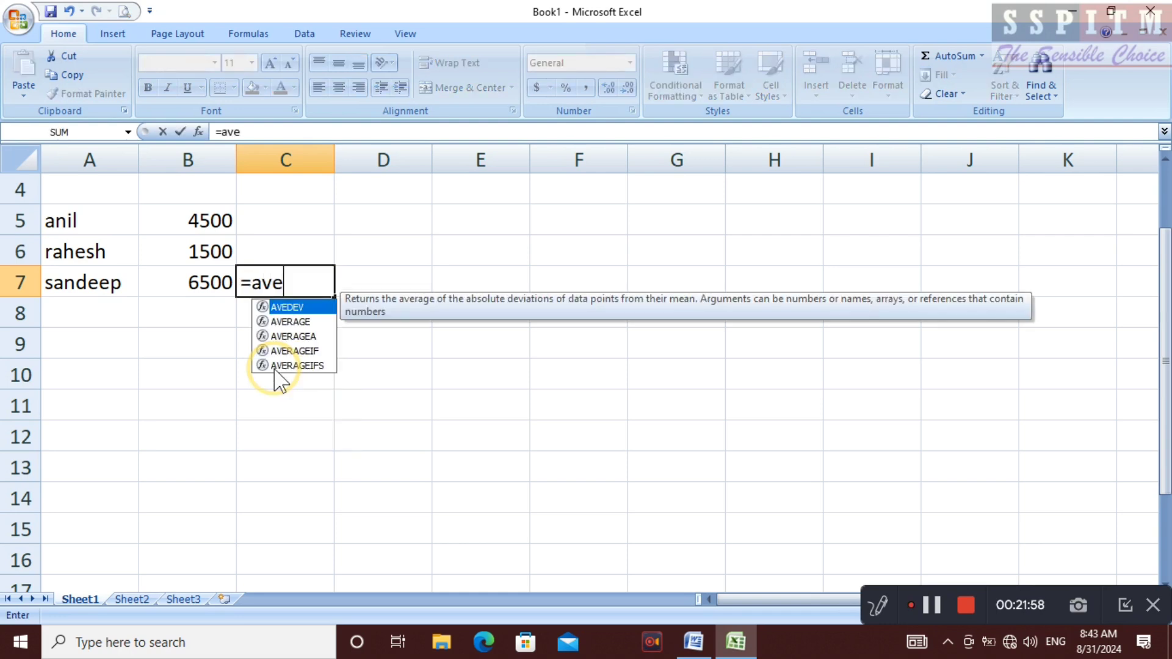
{"action": "type", "text": "rage"}
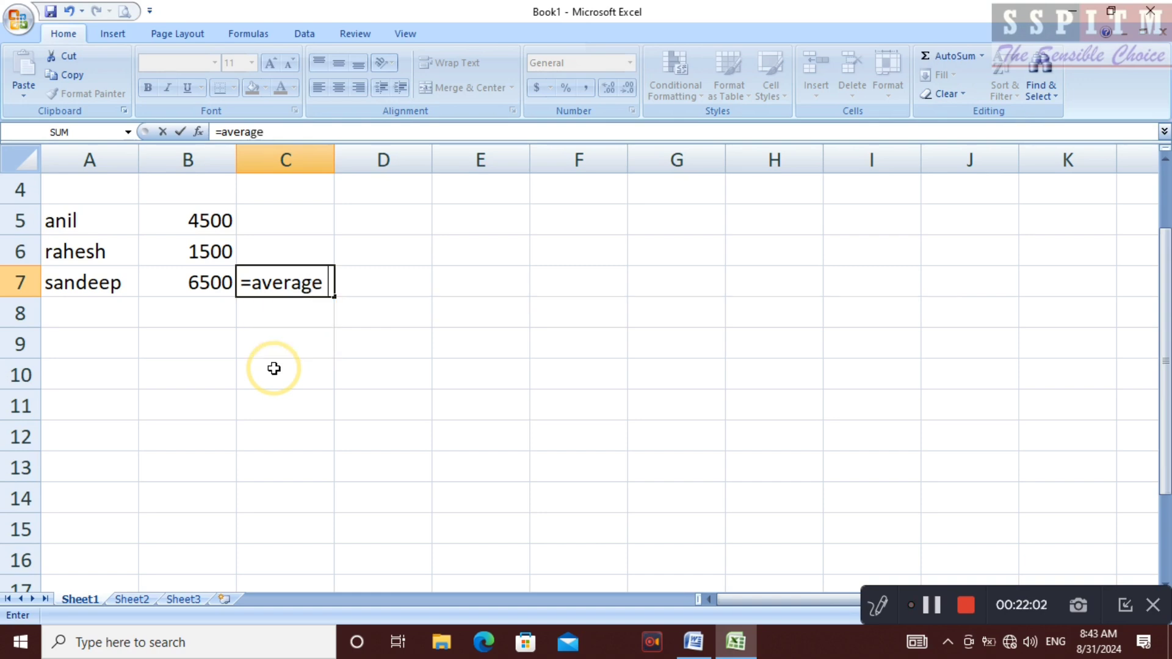
{"action": "type", "text": " ("}
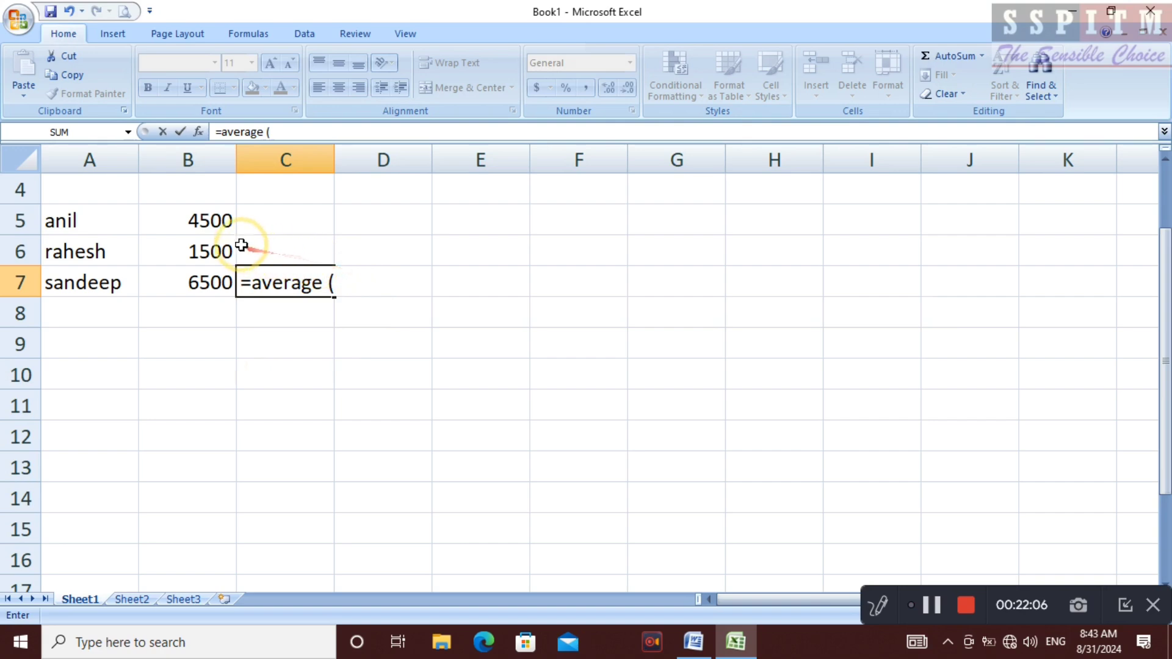
{"action": "left_click_drag", "start_coordinate": [230, 239], "coordinate": [230, 278]}
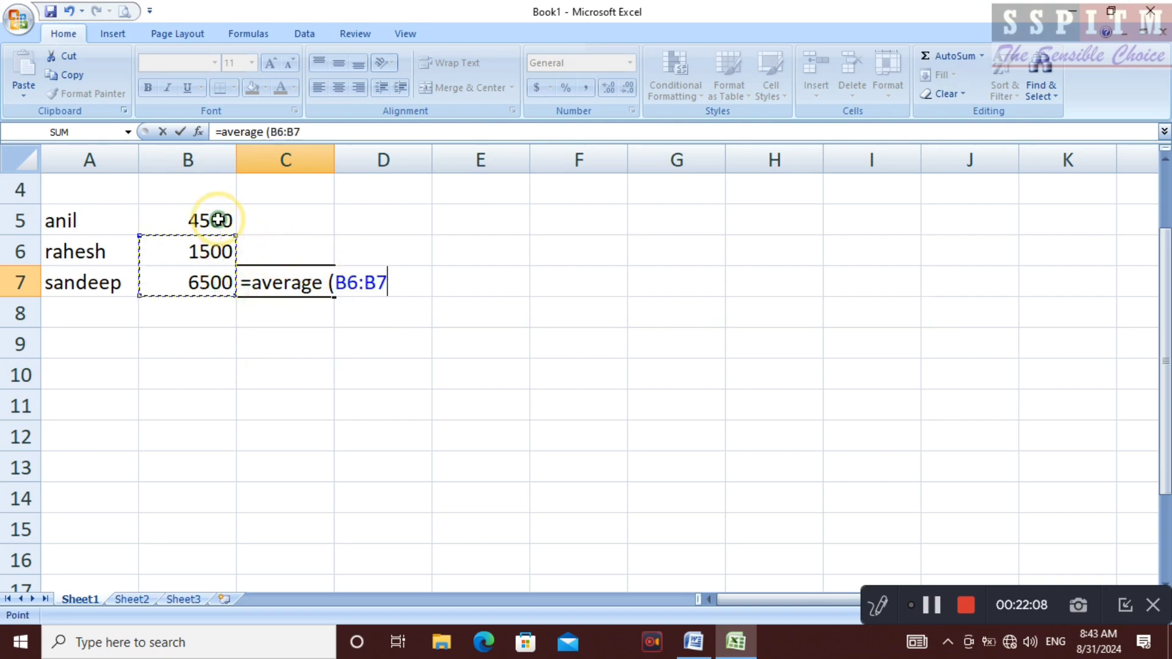
{"action": "left_click_drag", "start_coordinate": [222, 219], "coordinate": [228, 322]}
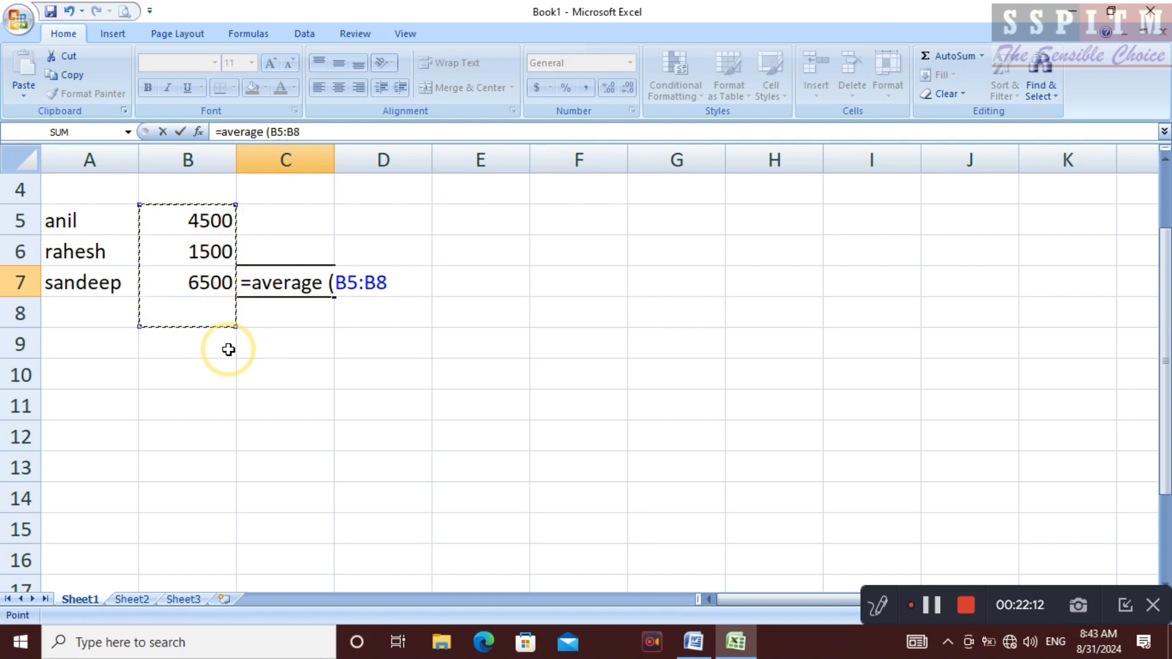
{"action": "type", "text": ")"}
{"action": "key", "text": "Return"}
{"action": "key", "text": "Return"}
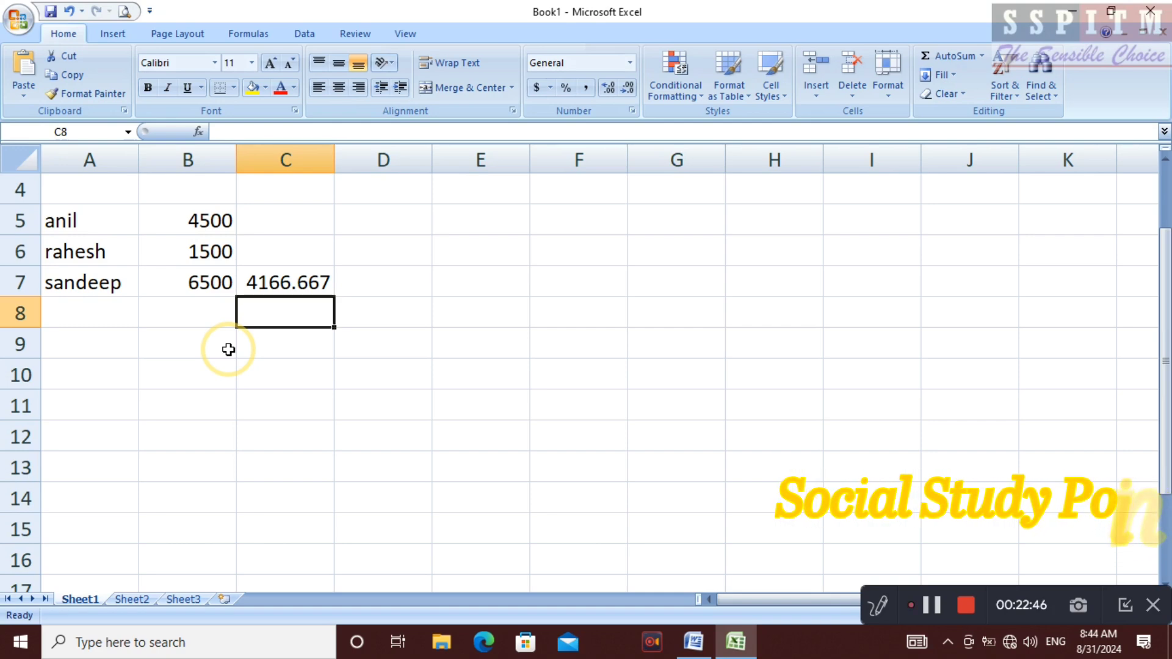
Step: Enter 400 in cell B10 and 5 in cell C10
{"action": "key", "text": "Down"}
{"action": "key", "text": "Down"}
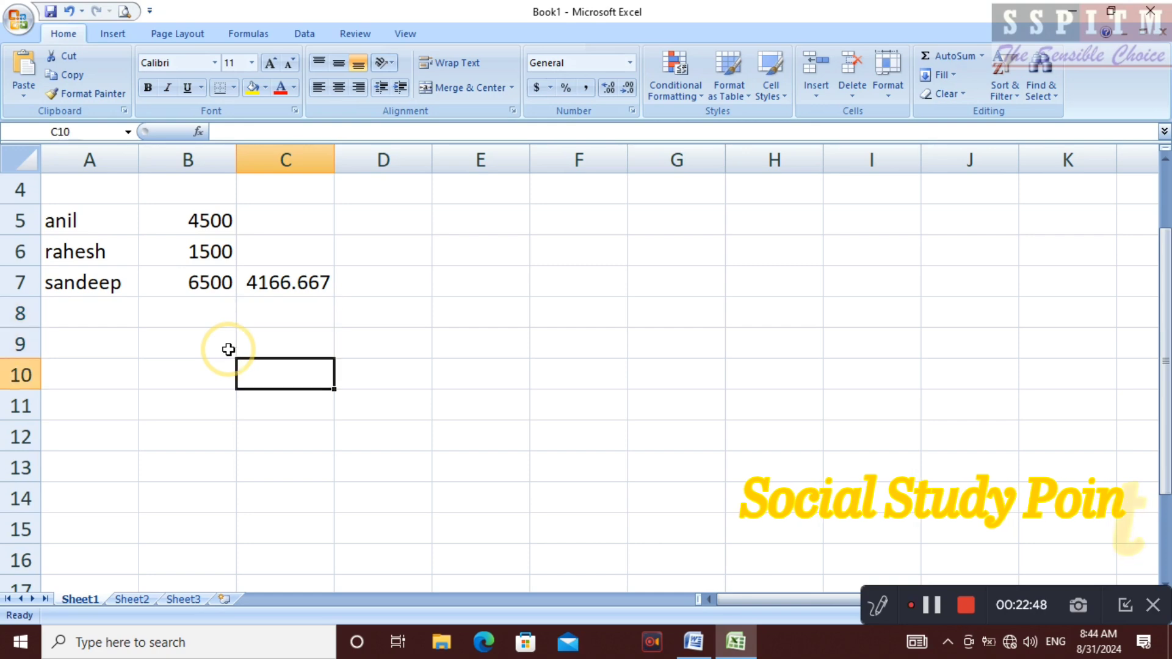
{"action": "key", "text": "Left"}
{"action": "type", "text": "400"}
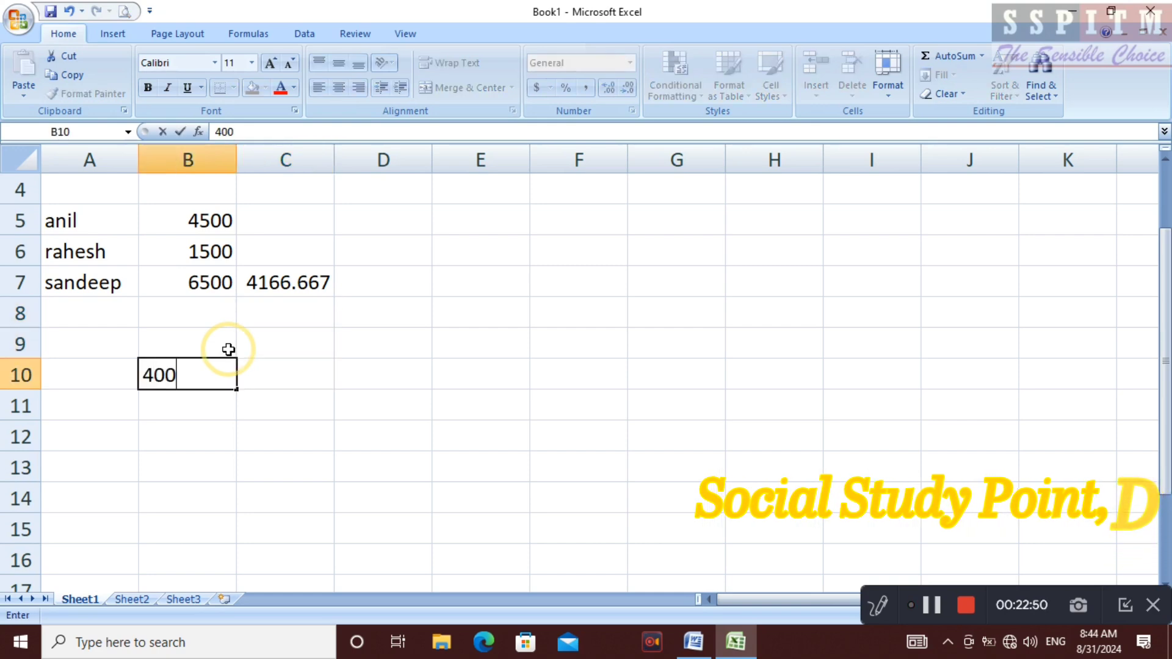
{"action": "key", "text": "Tab"}
{"action": "type", "text": "5"}
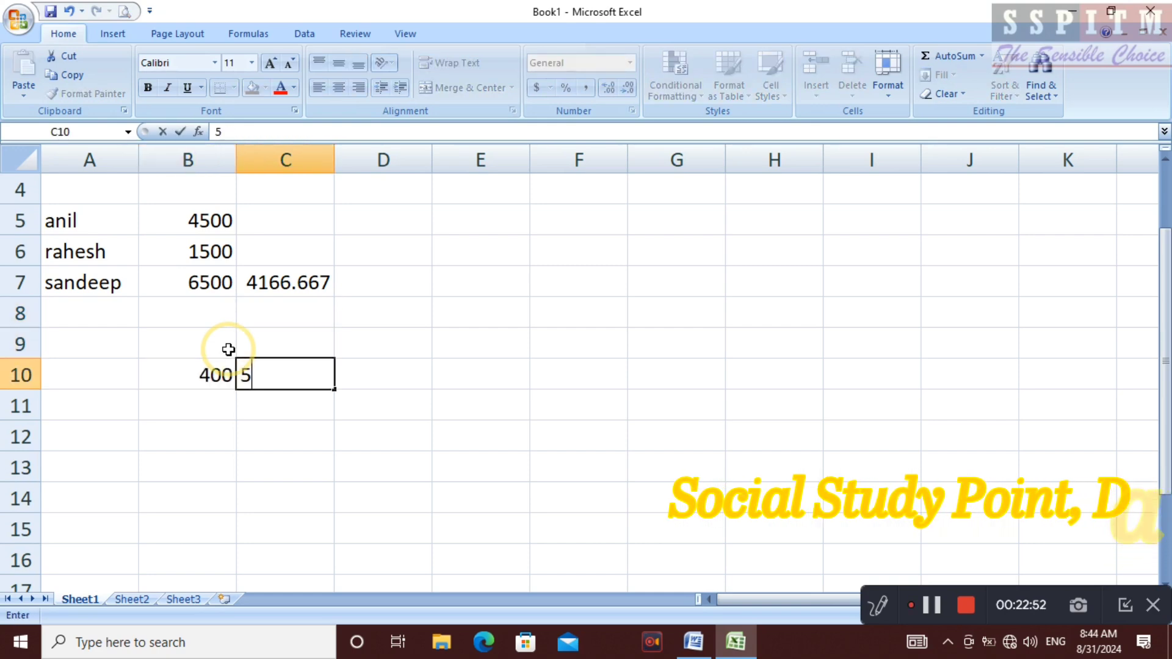
{"action": "key", "text": "Tab"}
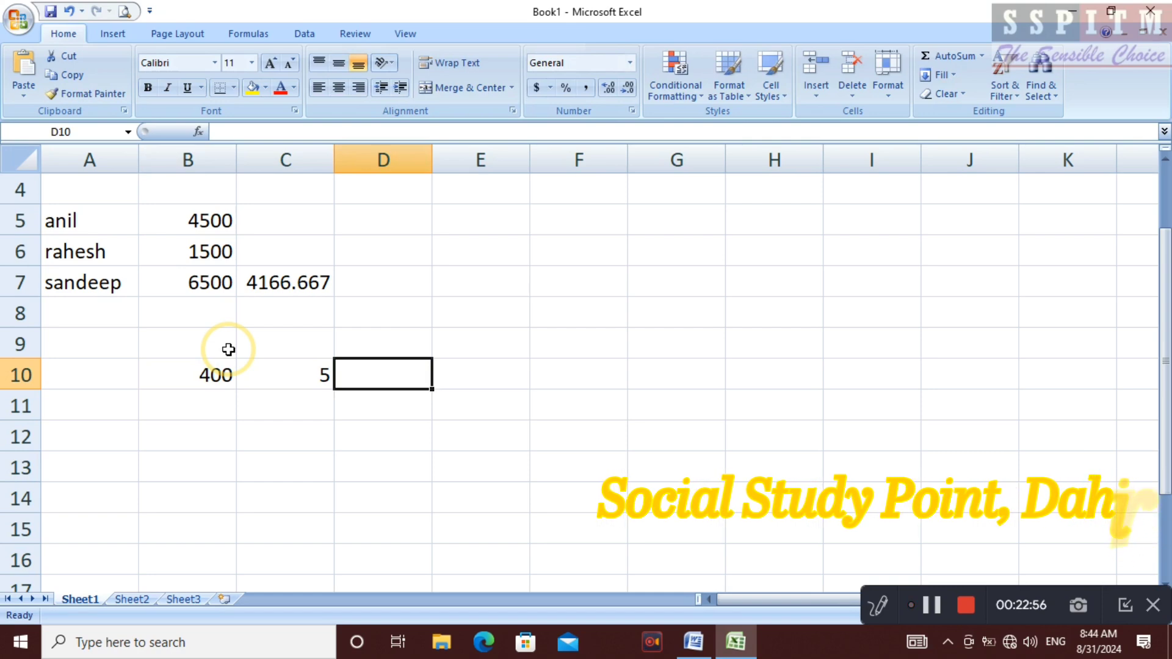
Step: Replace the value in cell C10 with 2
{"action": "type", "text": "="}
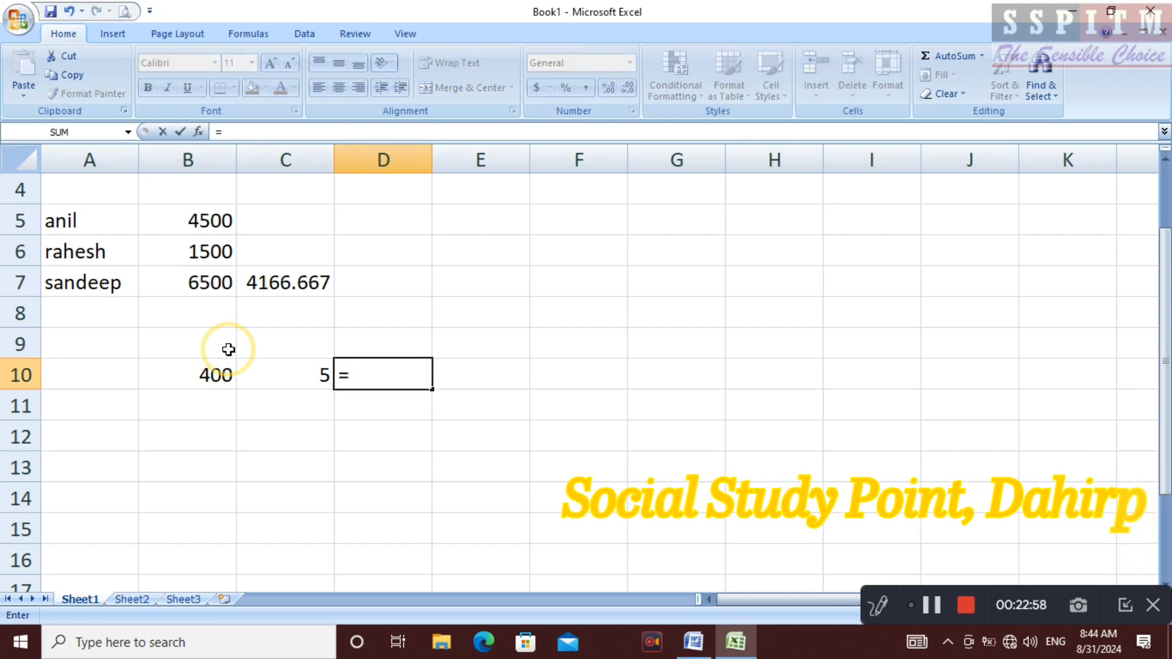
{"action": "key", "text": "Escape"}
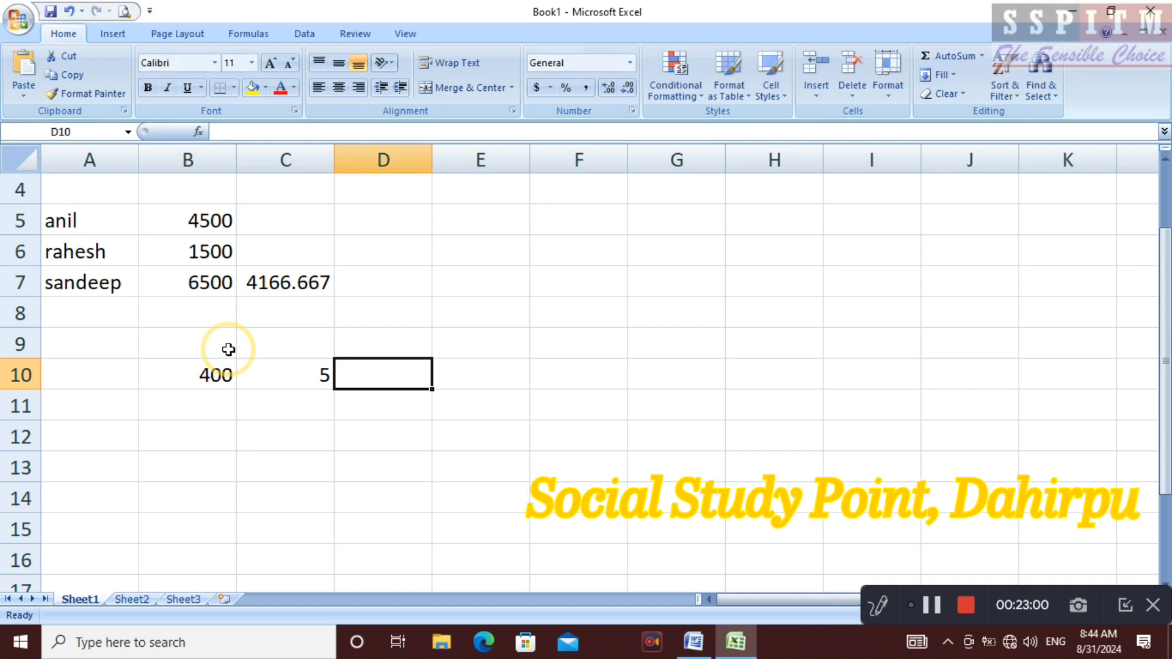
{"action": "key", "text": "Left"}
{"action": "type", "text": "2"}
{"action": "key", "text": "Return"}
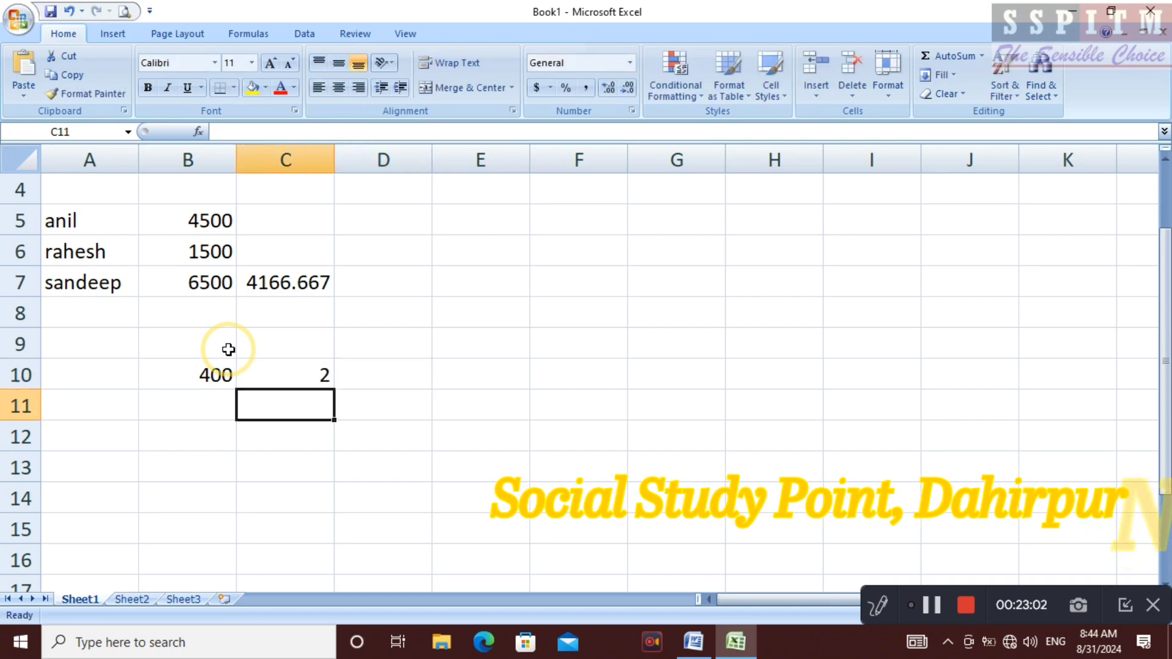
Step: Begin a formula in cell D10 with an equals sign
{"action": "key", "text": "Up"}
{"action": "key", "text": "Right"}
{"action": "type", "text": "="}
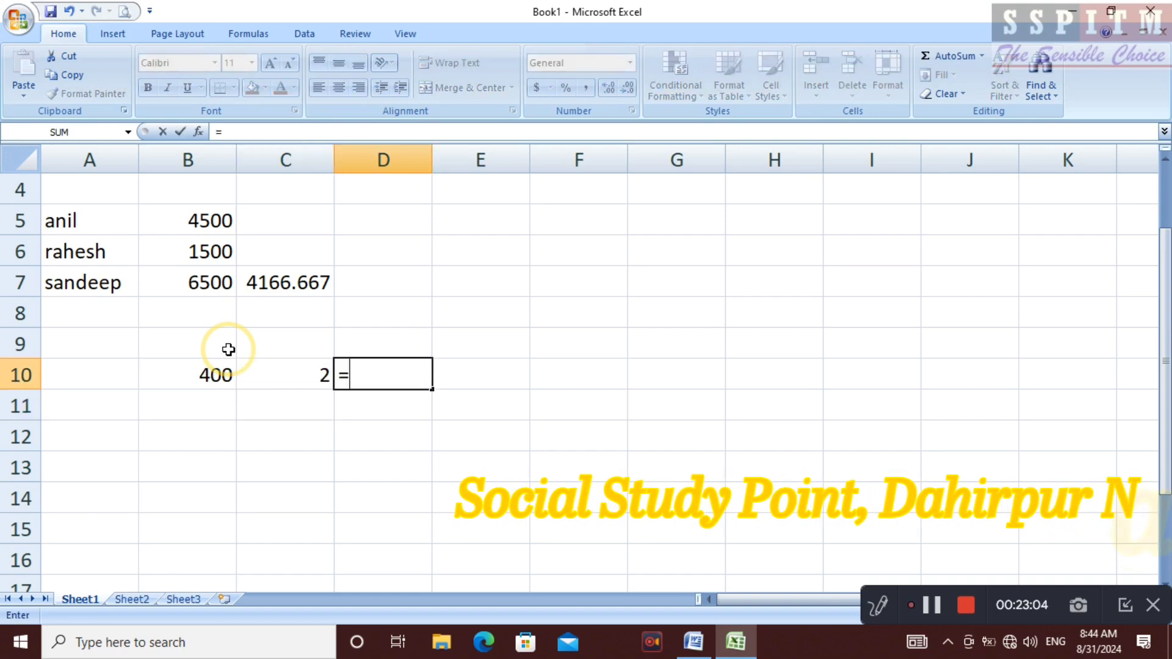
{"action": "left_click", "coordinate": [214, 372]}
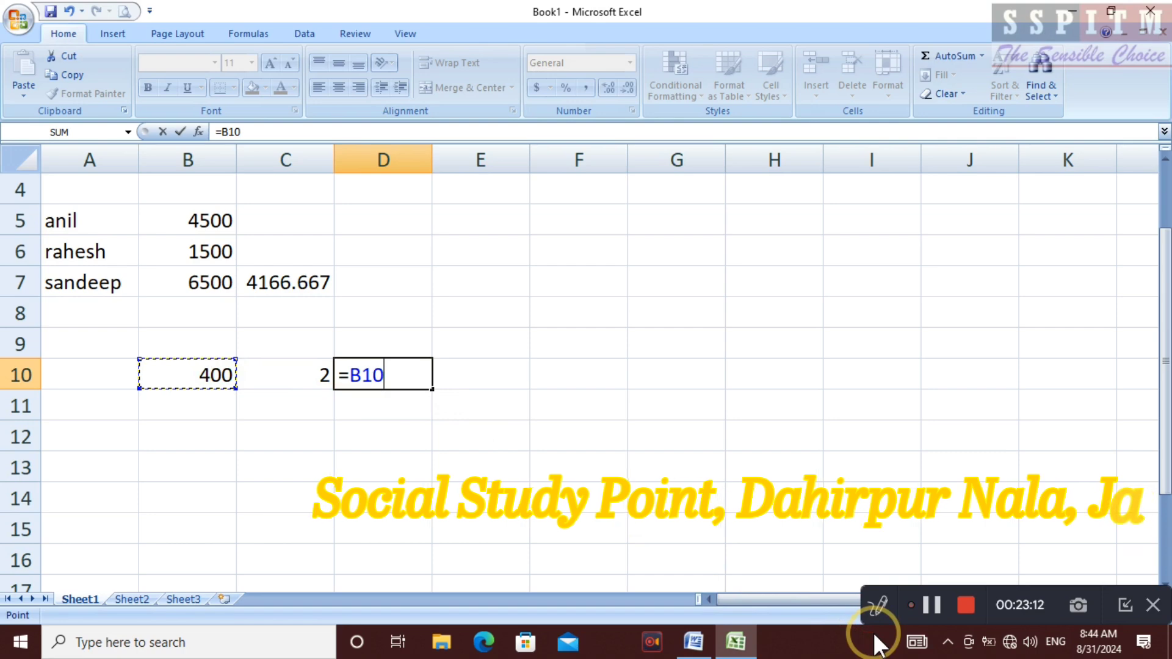
{"action": "key", "text": "F8"}
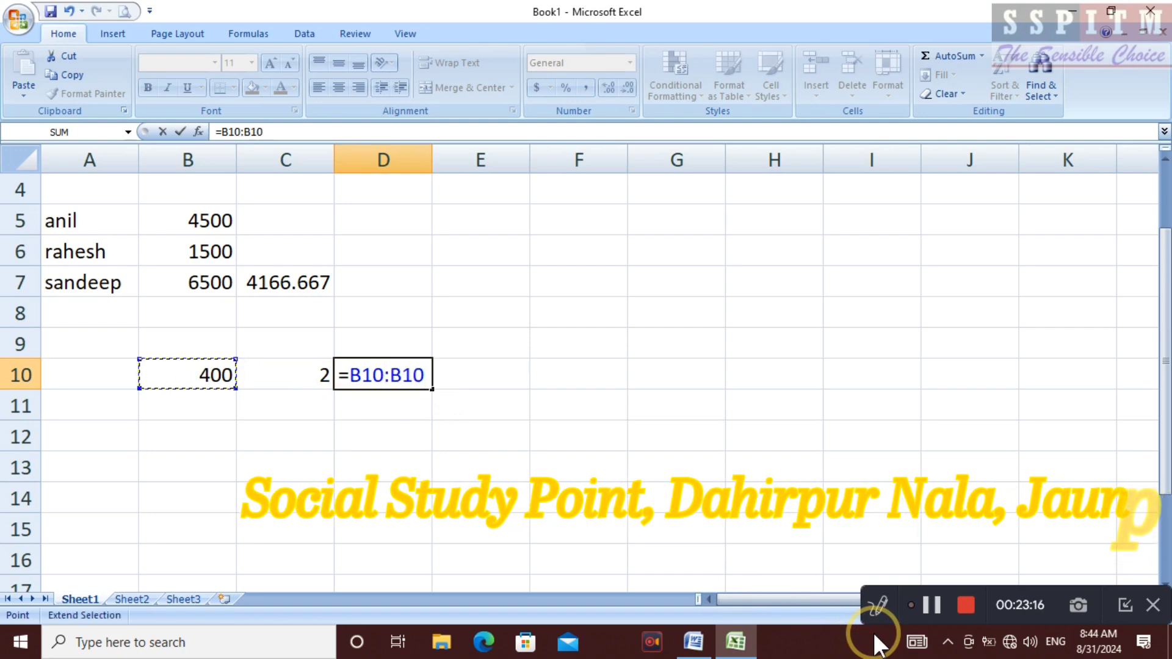
{"action": "key", "text": "BackSpace"}
{"action": "key", "text": "BackSpace"}
{"action": "key", "text": "BackSpace"}
{"action": "key", "text": "BackSpace"}
{"action": "key", "text": "BackSpace"}
{"action": "key", "text": "BackSpace"}
{"action": "key", "text": "BackSpace"}
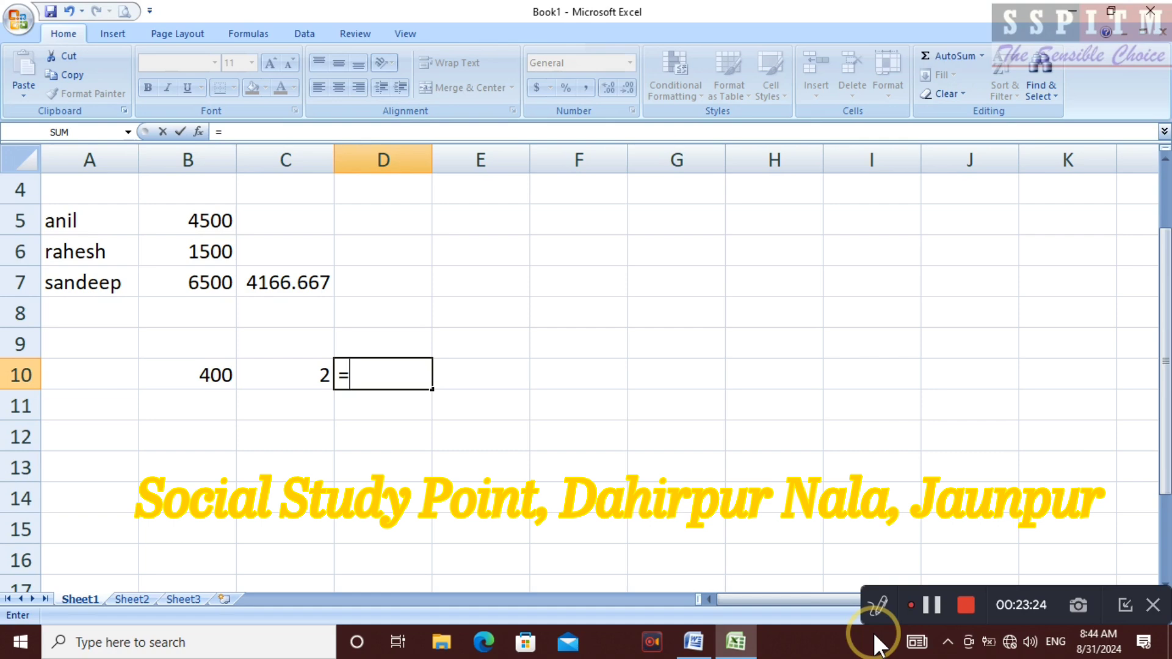
Step: Complete the D10 formula as =POWER(B10,C10), accept the proposed spacing correction, and reselect the cell
{"action": "type", "text": "power "}
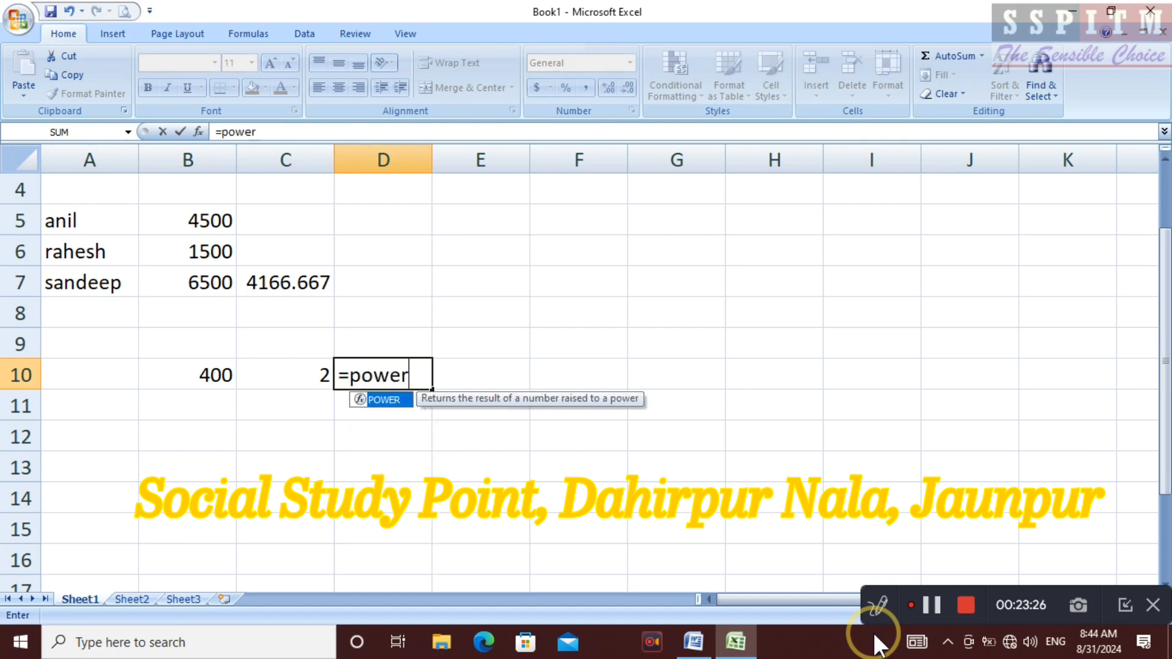
{"action": "type", "text": "("}
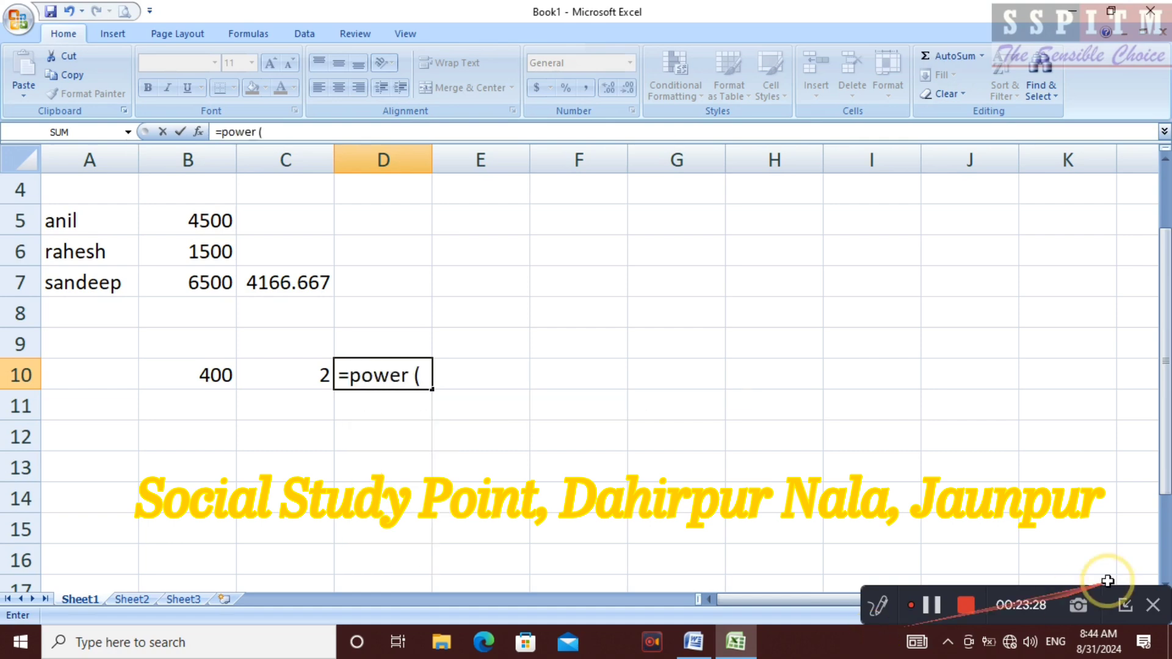
{"action": "left_click", "coordinate": [162, 377]}
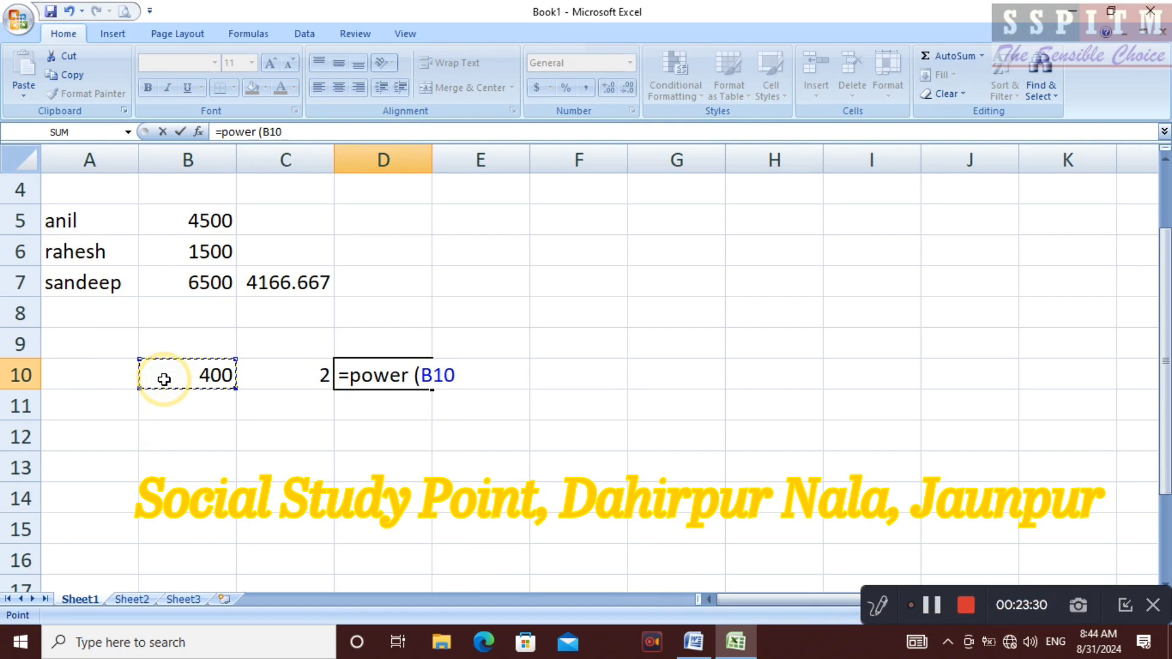
{"action": "type", "text": ","}
{"action": "left_click", "coordinate": [267, 372]}
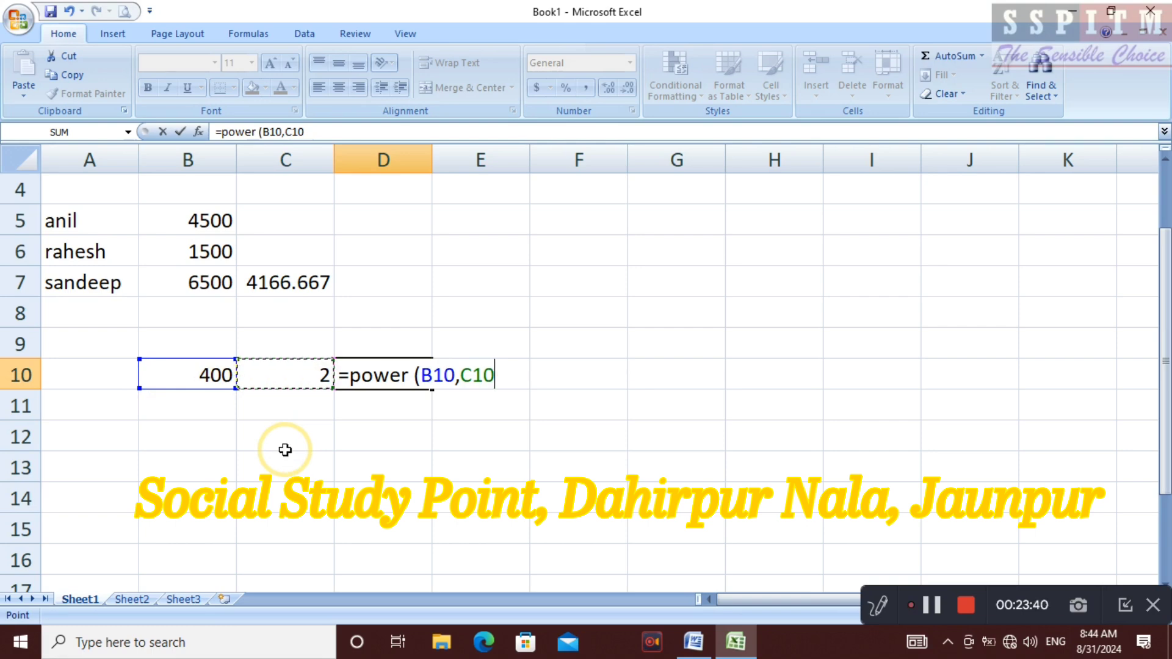
{"action": "type", "text": ")"}
{"action": "key", "text": "Return"}
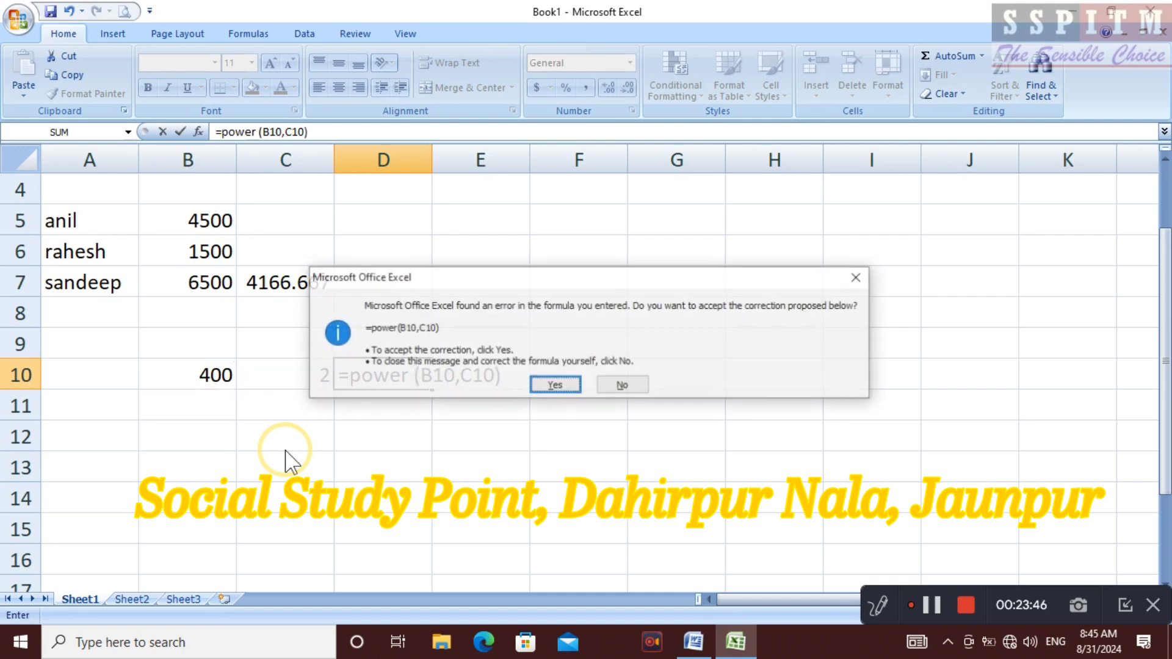
{"action": "key", "text": "Return"}
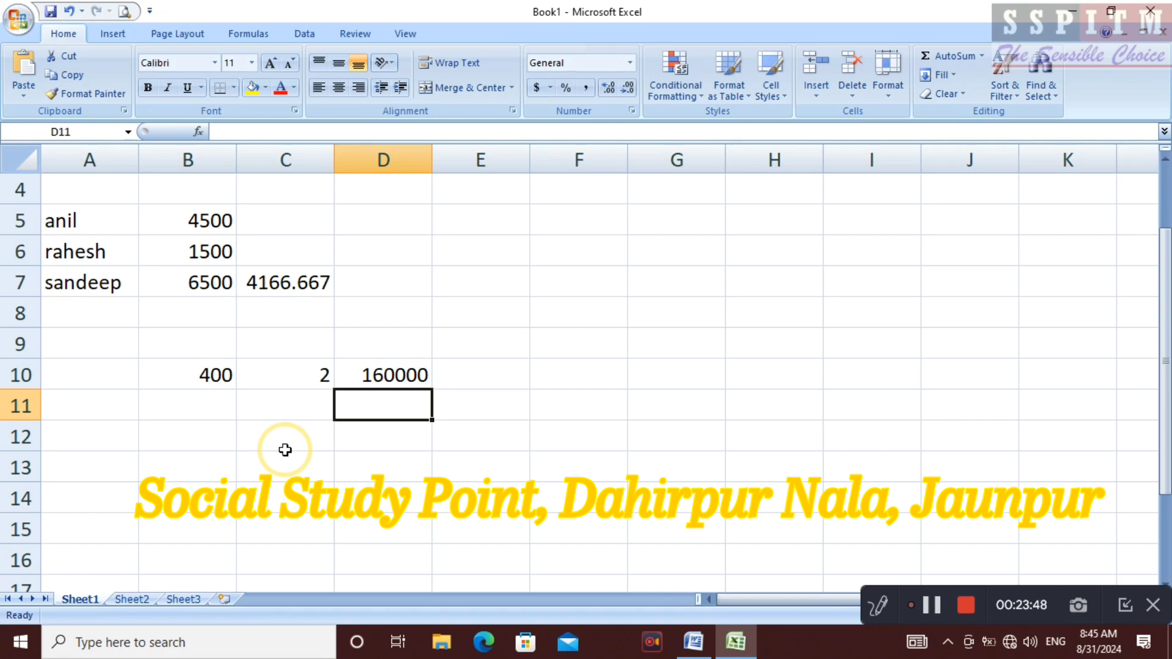
{"action": "key", "text": "Up"}
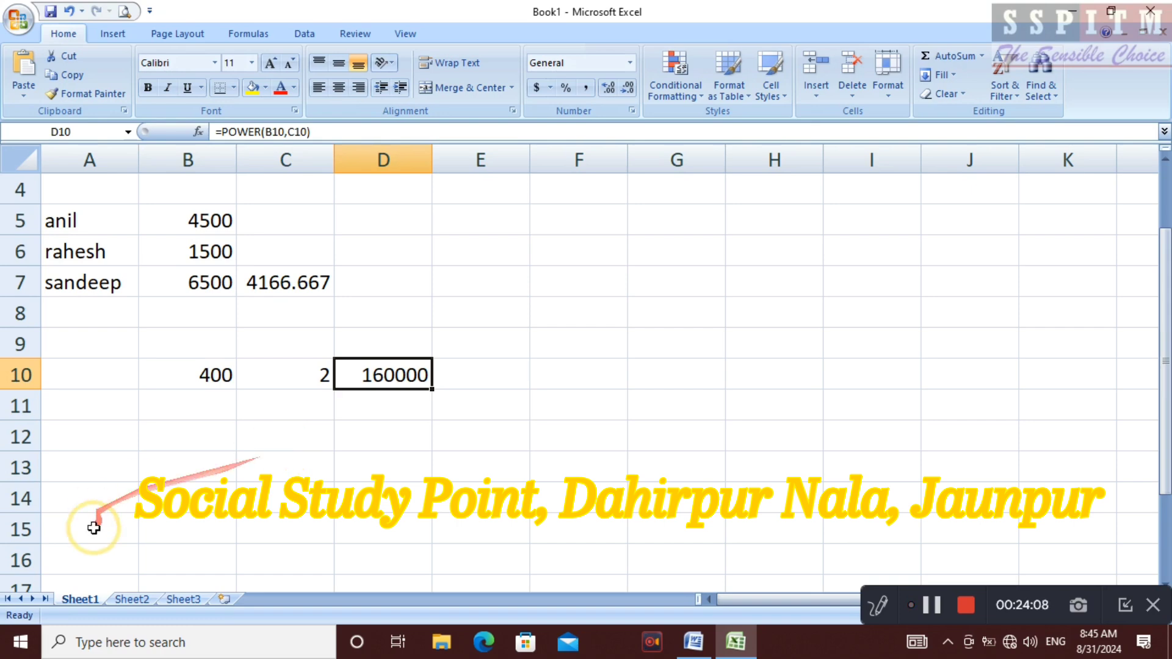
Step: Review the Functional Formula list in the Word document down to Day (), and select cell F10 back in the Excel workbook
{"action": "left_click", "coordinate": [694, 647]}
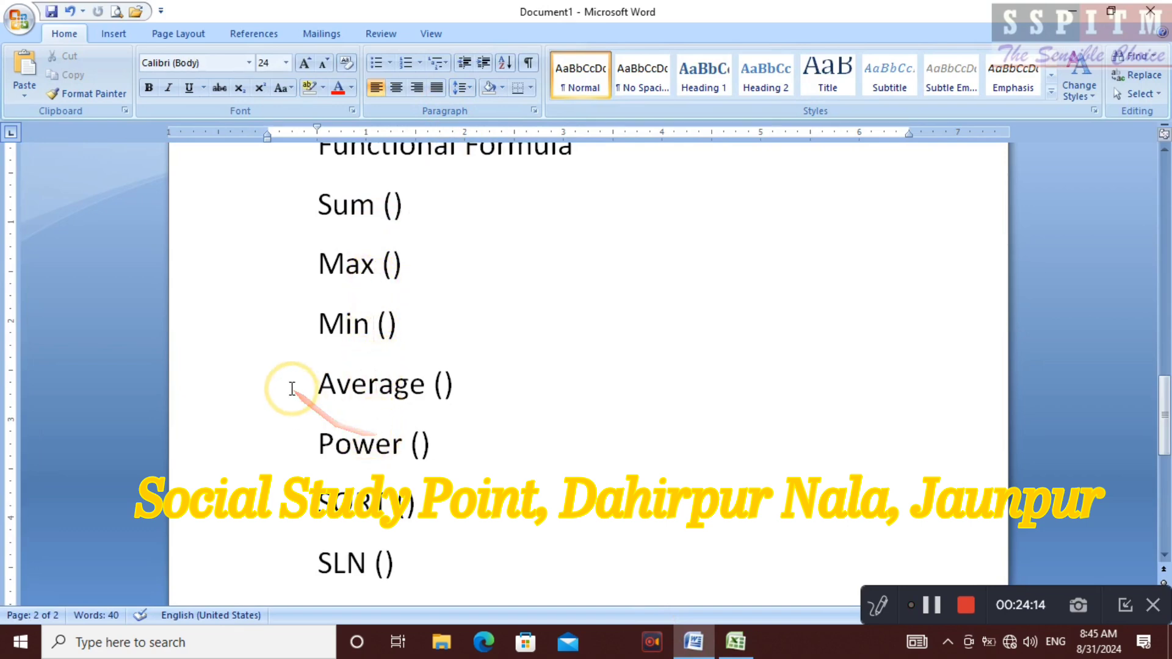
{"action": "scroll", "coordinate": [352, 507], "scroll_direction": "down", "scroll_amount": 2}
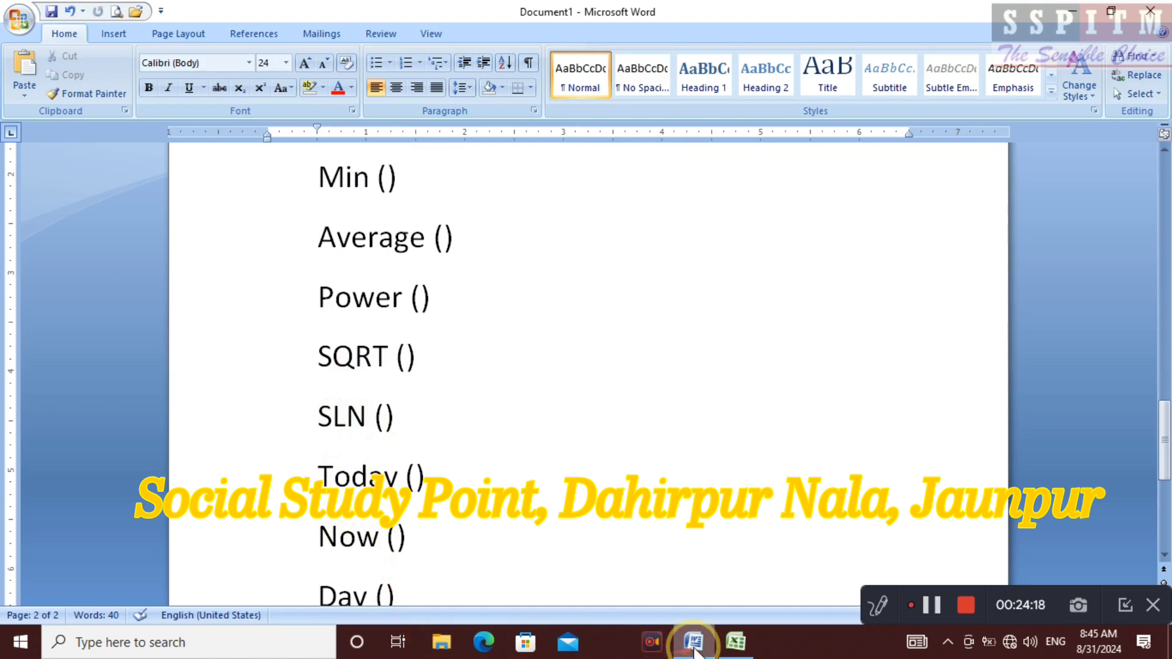
{"action": "left_click", "coordinate": [694, 641]}
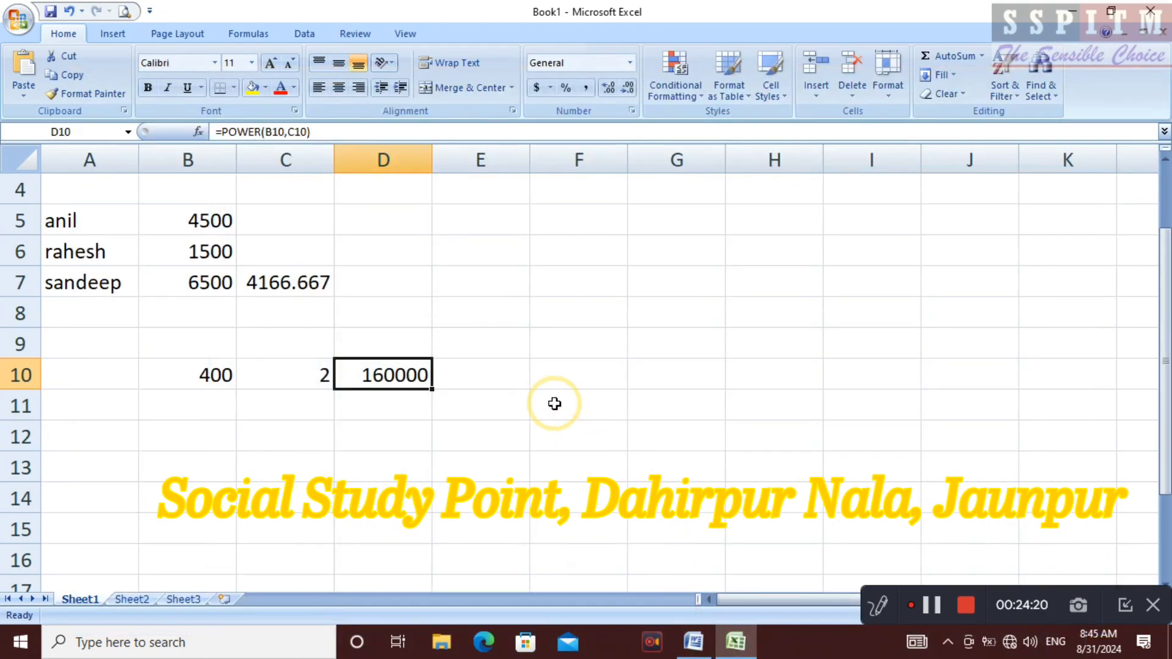
{"action": "key", "text": "Down"}
{"action": "key", "text": "Right"}
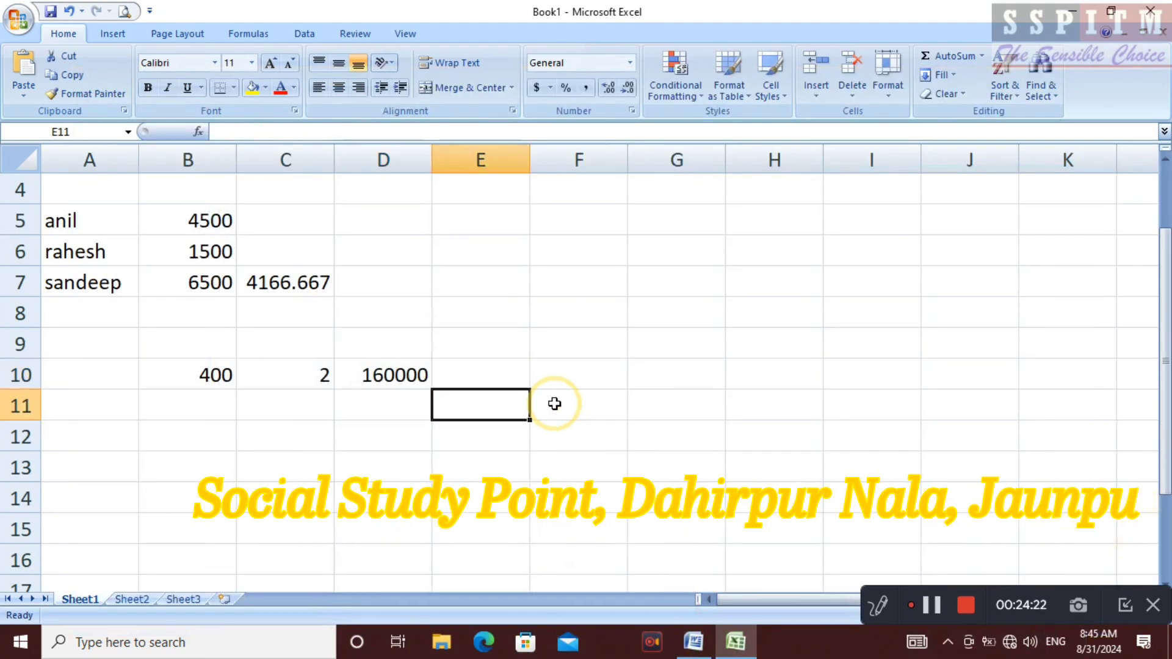
{"action": "key", "text": "Up"}
{"action": "key", "text": "Right"}
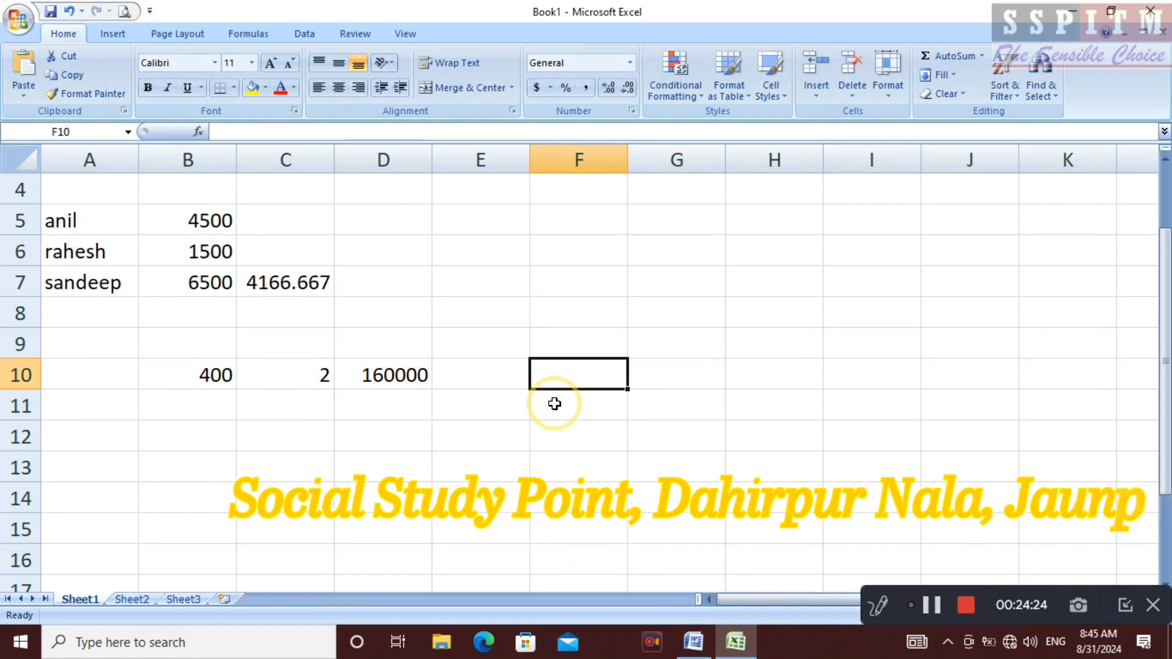
Step: Enter the formula =sqrt(D10) in cell F10
{"action": "type", "text": "="}
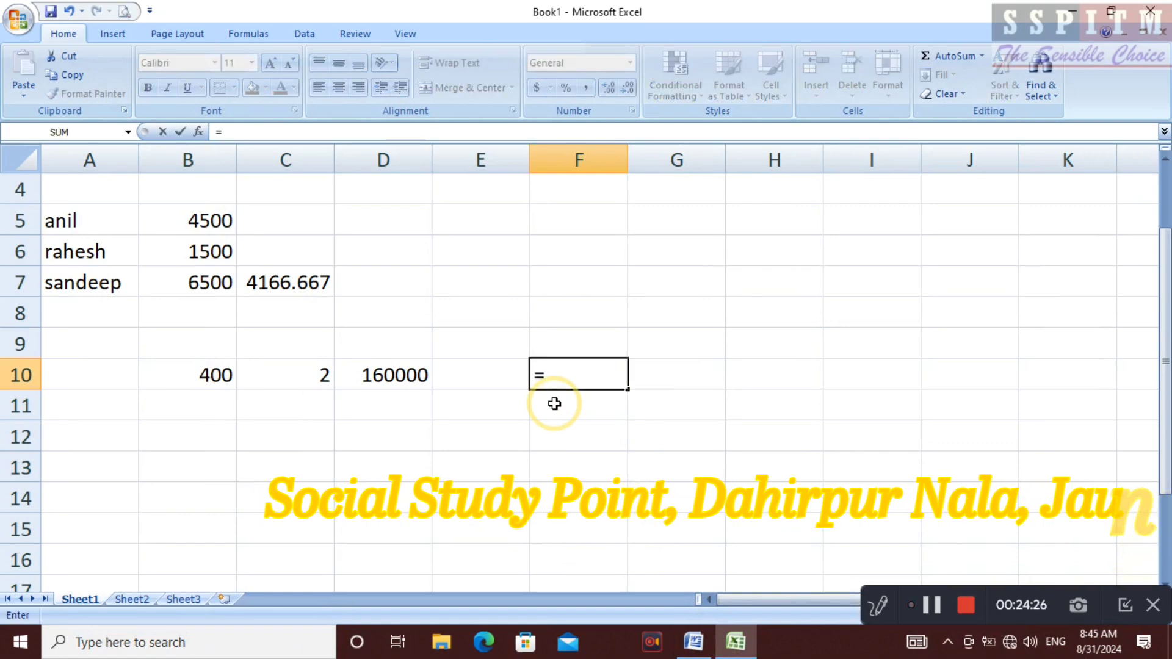
{"action": "type", "text": "sqe"}
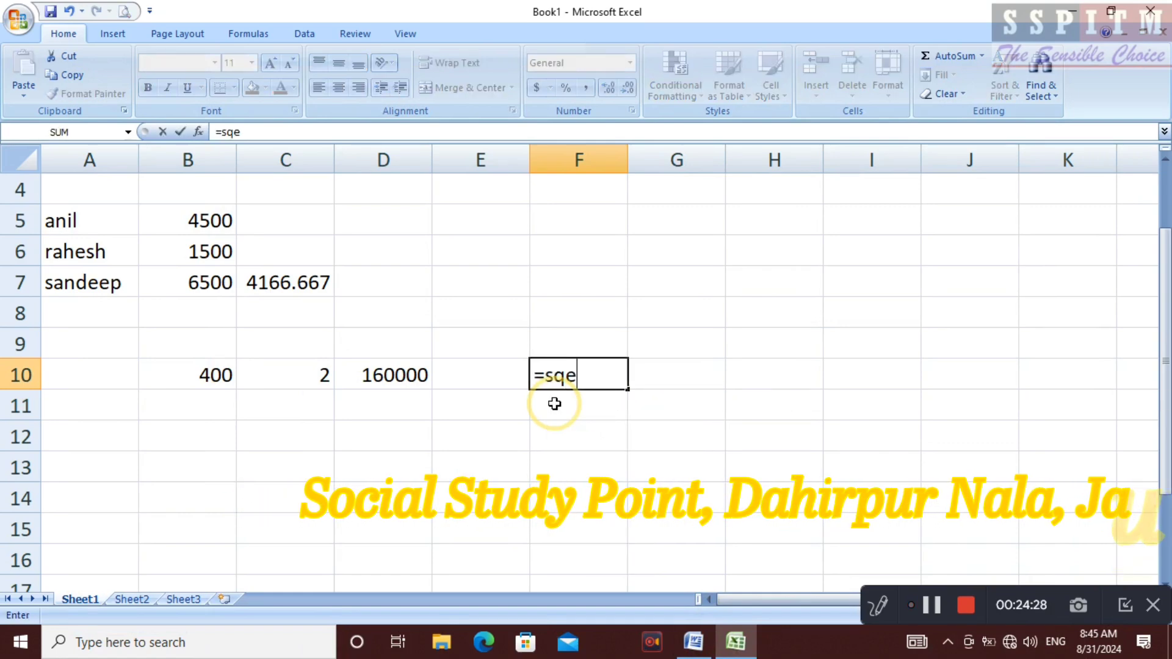
{"action": "key", "text": "BackSpace"}
{"action": "type", "text": "r"}
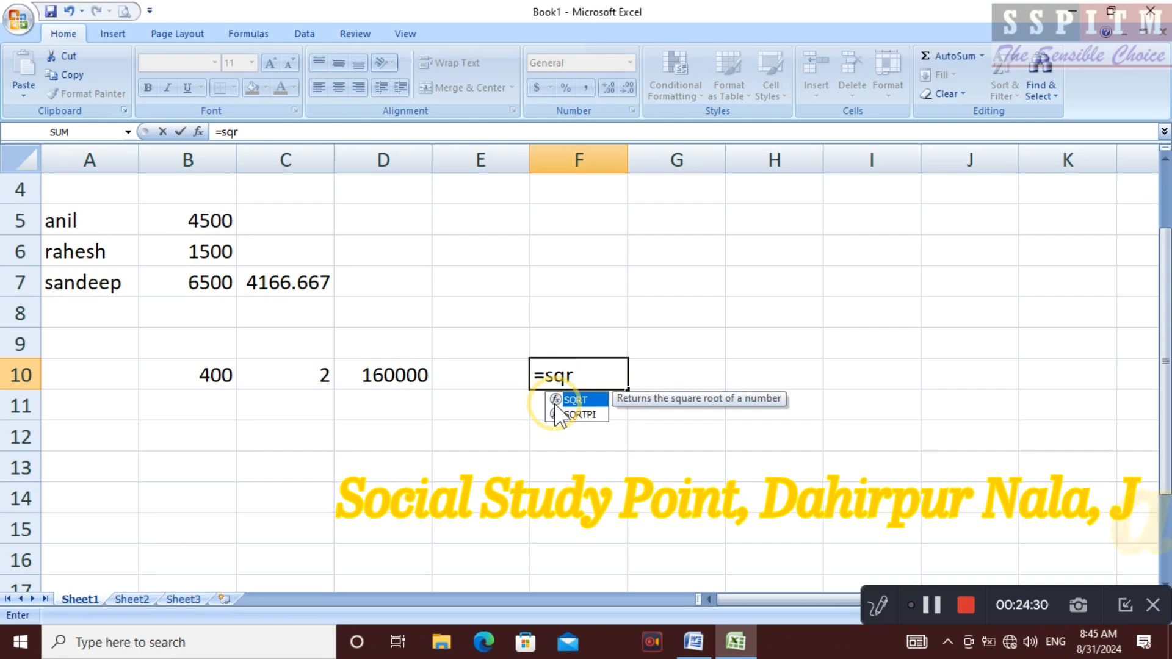
{"action": "type", "text": "t("}
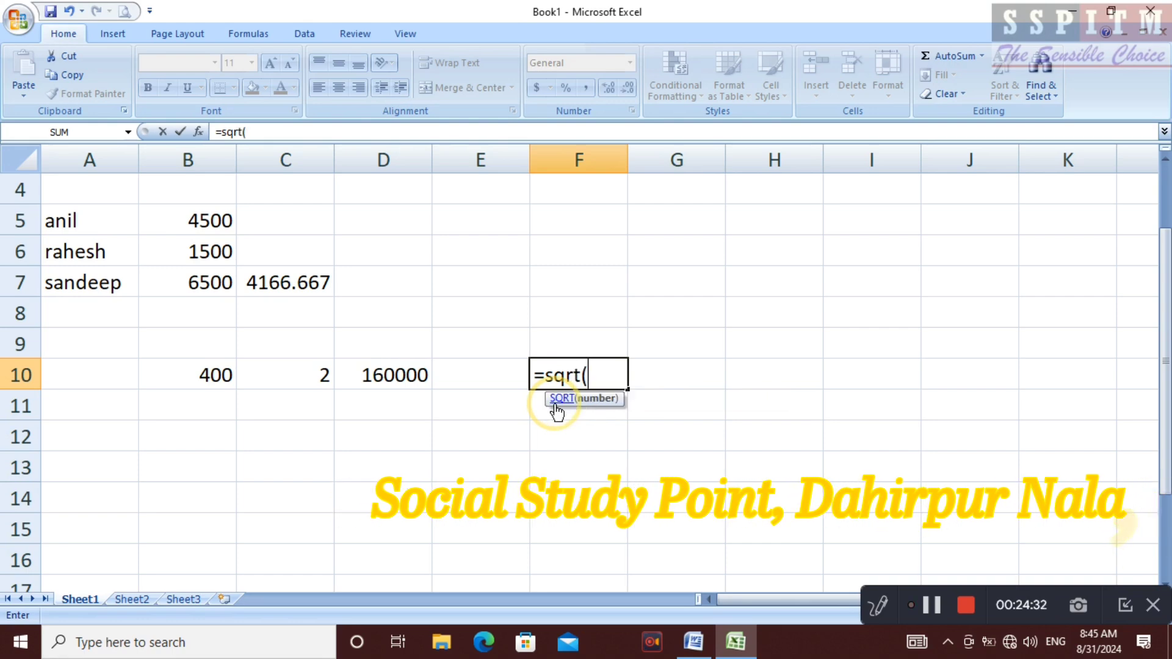
{"action": "left_click", "coordinate": [394, 376]}
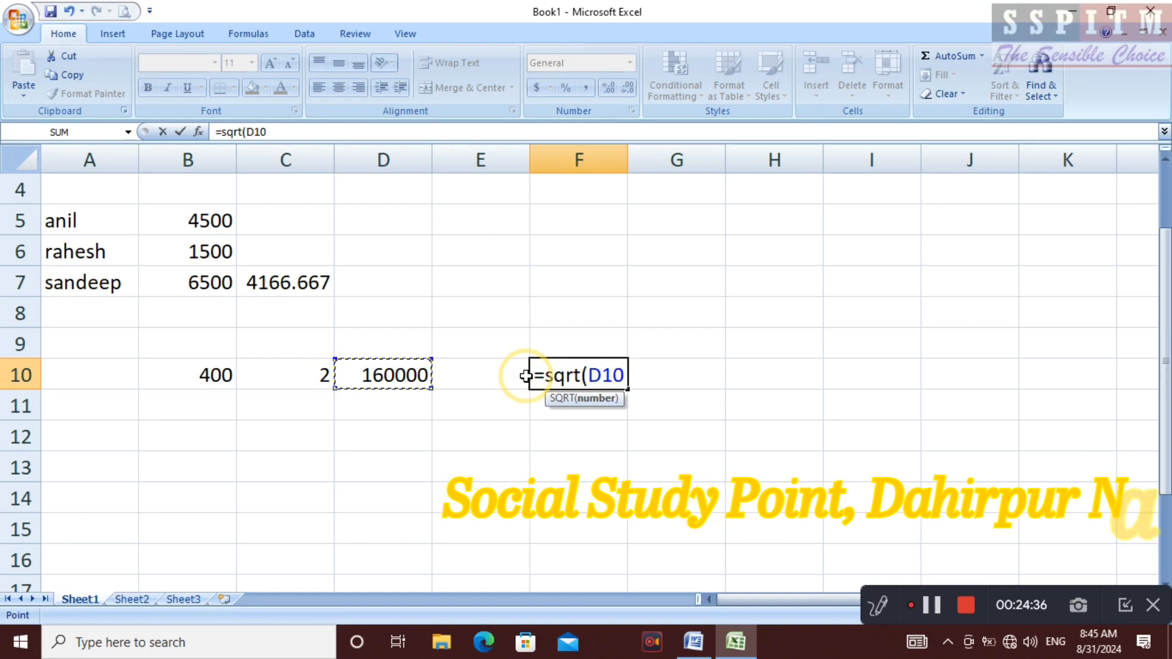
{"action": "type", "text": ")"}
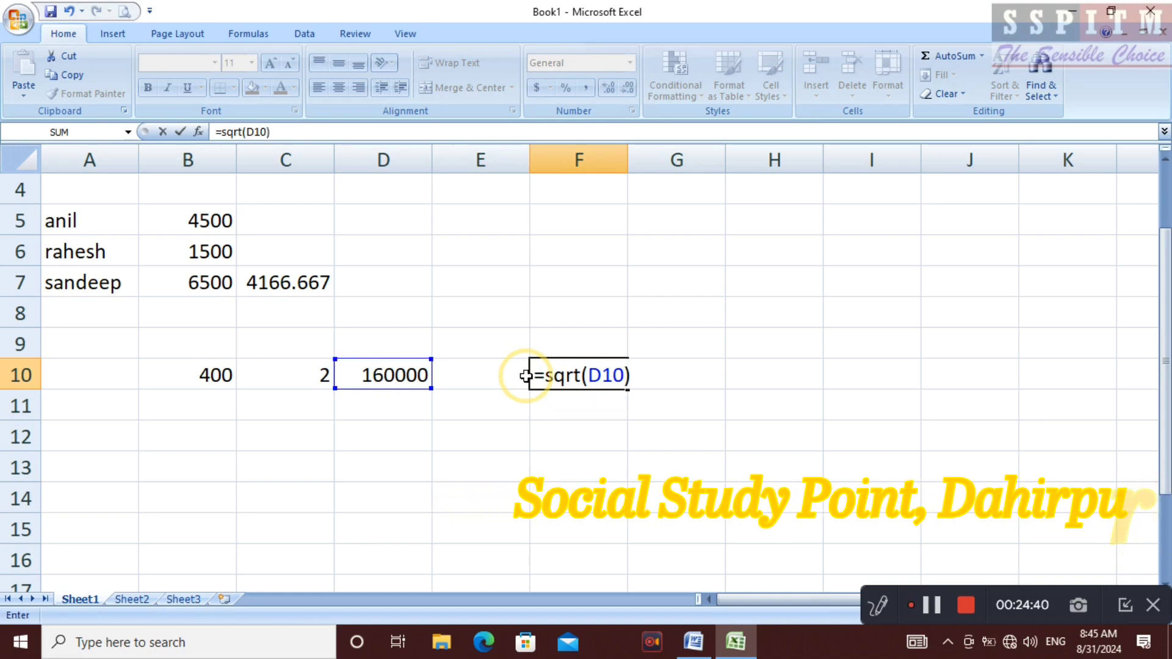
{"action": "key", "text": "Return"}
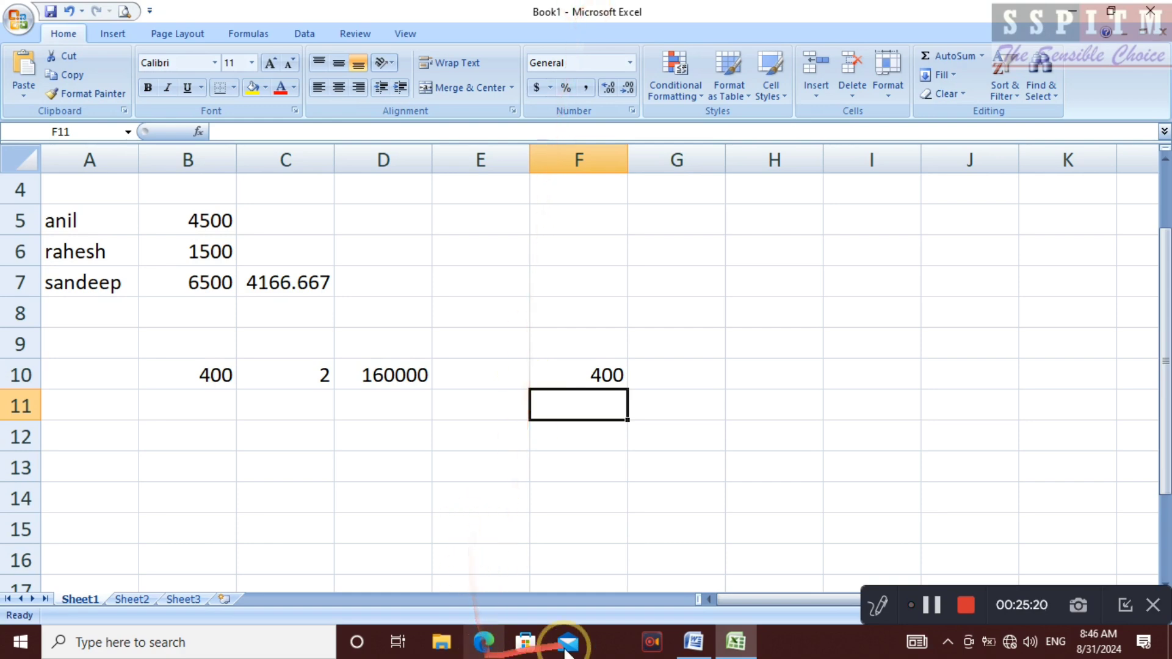
Step: Check the function list in the Word document down to Day (), and enter =today () in cell D13 of the Excel workbook
{"action": "left_click", "coordinate": [732, 642]}
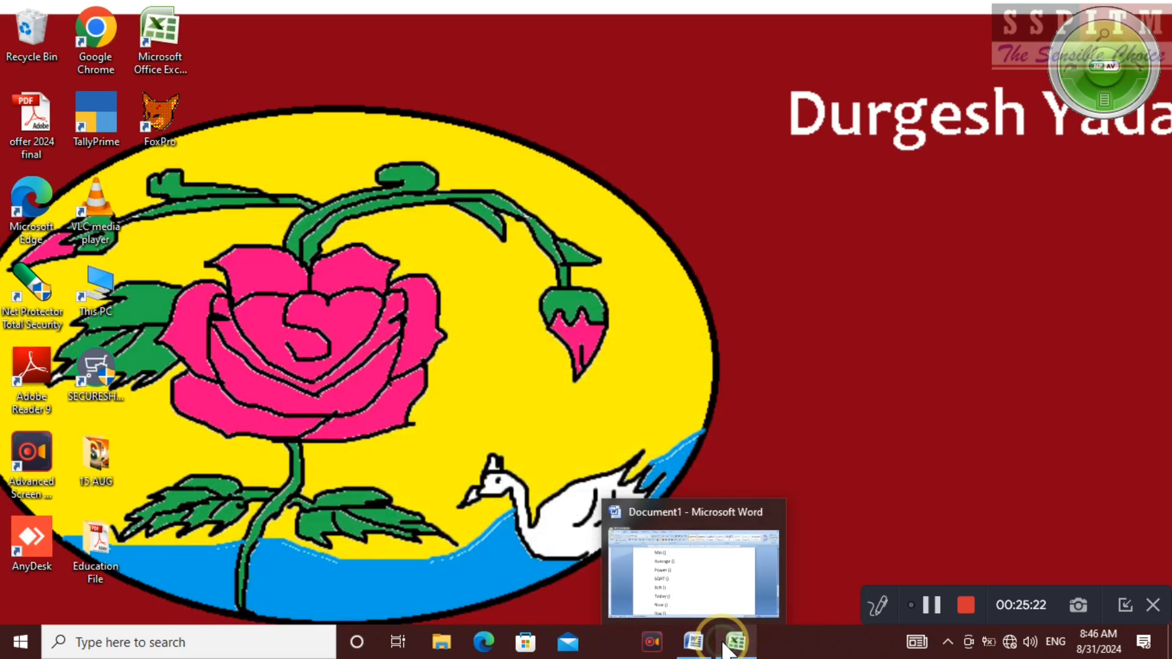
{"action": "left_click", "coordinate": [695, 640]}
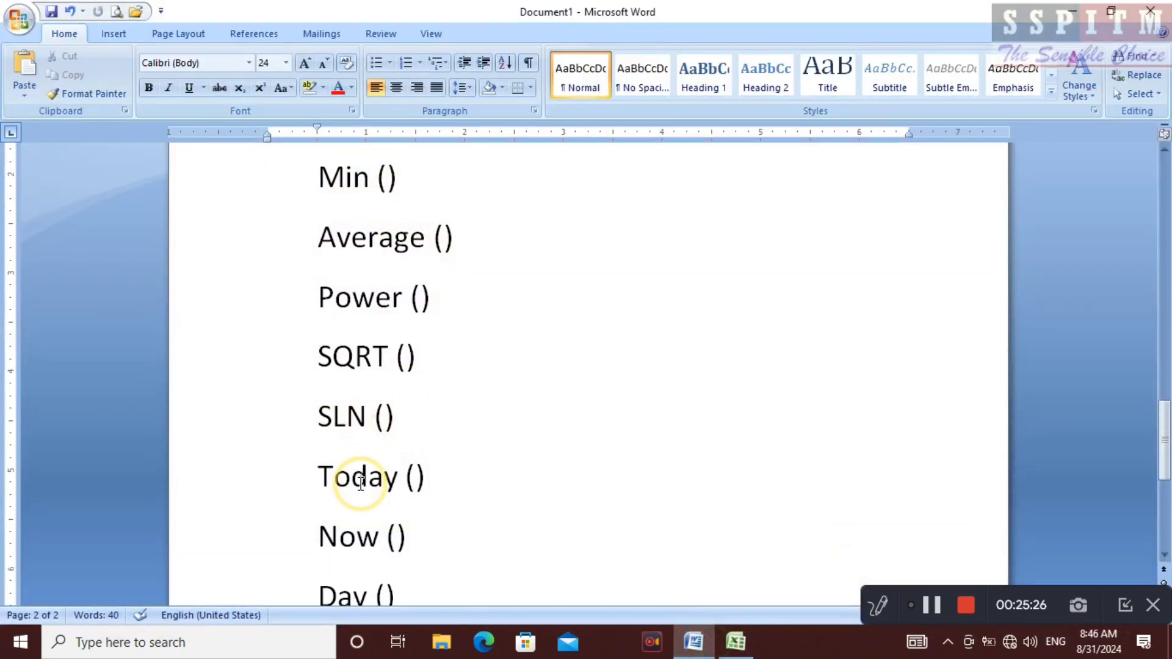
{"action": "scroll", "coordinate": [360, 488], "scroll_direction": "down", "scroll_amount": 2}
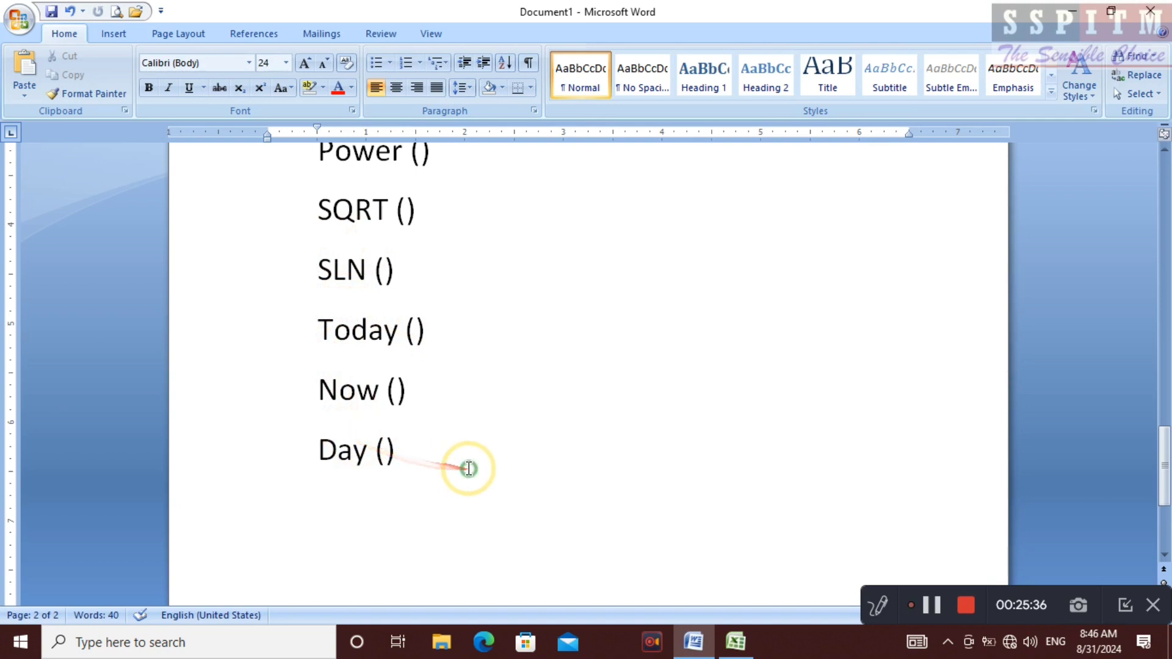
{"action": "left_click", "coordinate": [471, 461]}
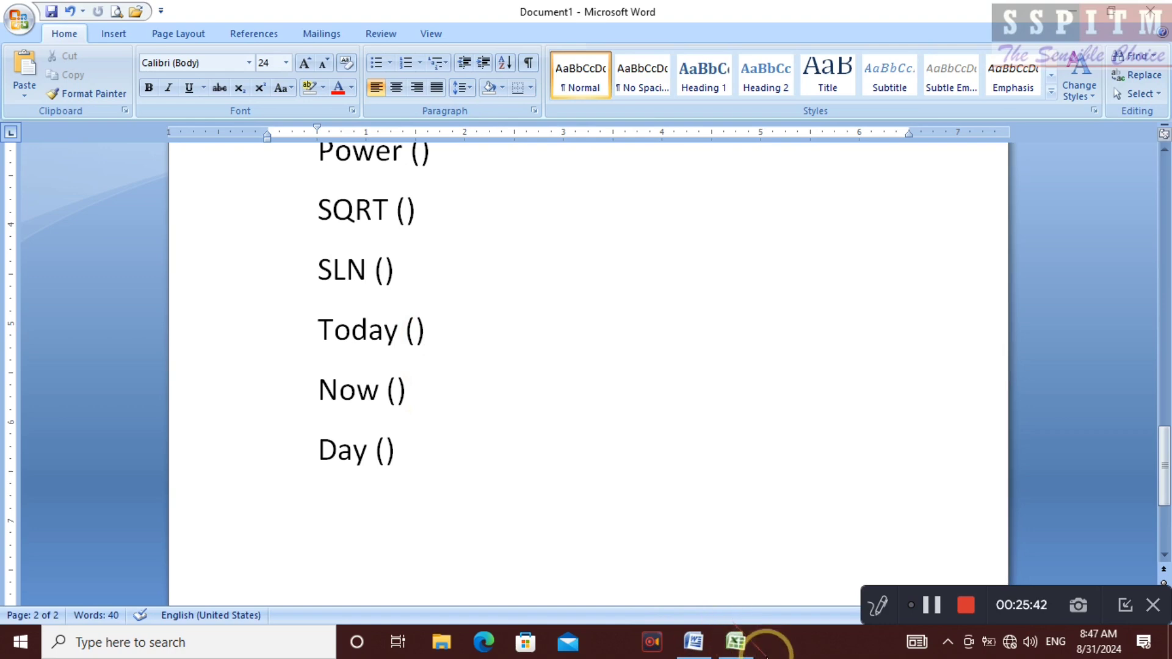
{"action": "left_click", "coordinate": [736, 641]}
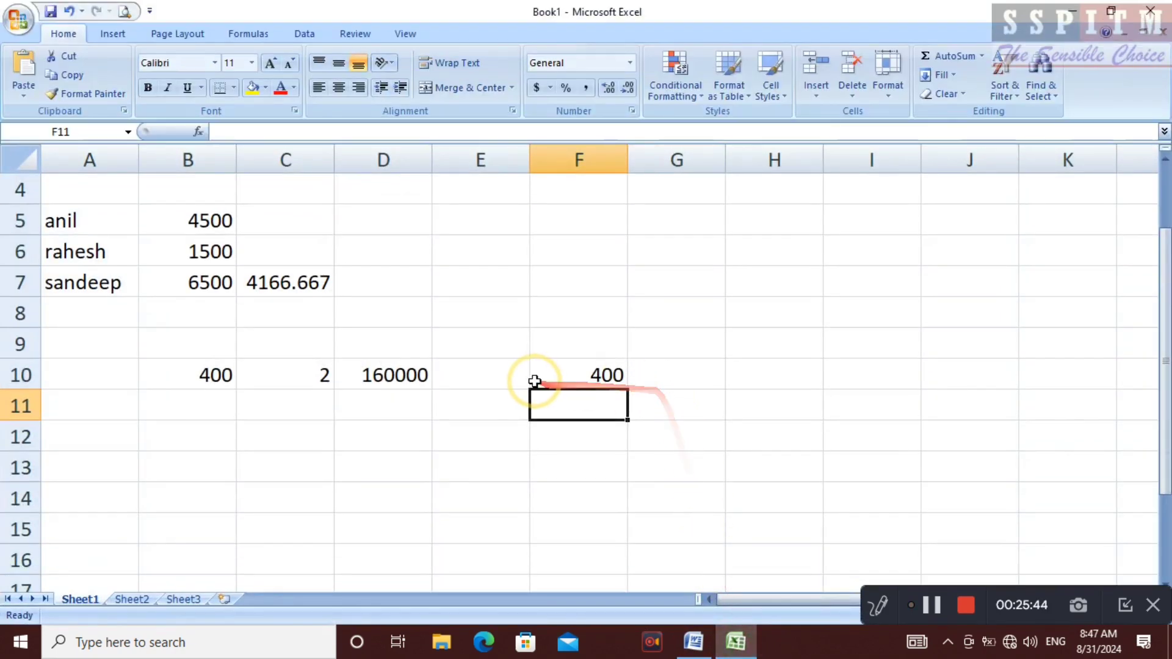
{"action": "left_click", "coordinate": [429, 476]}
{"action": "type", "text": "="}
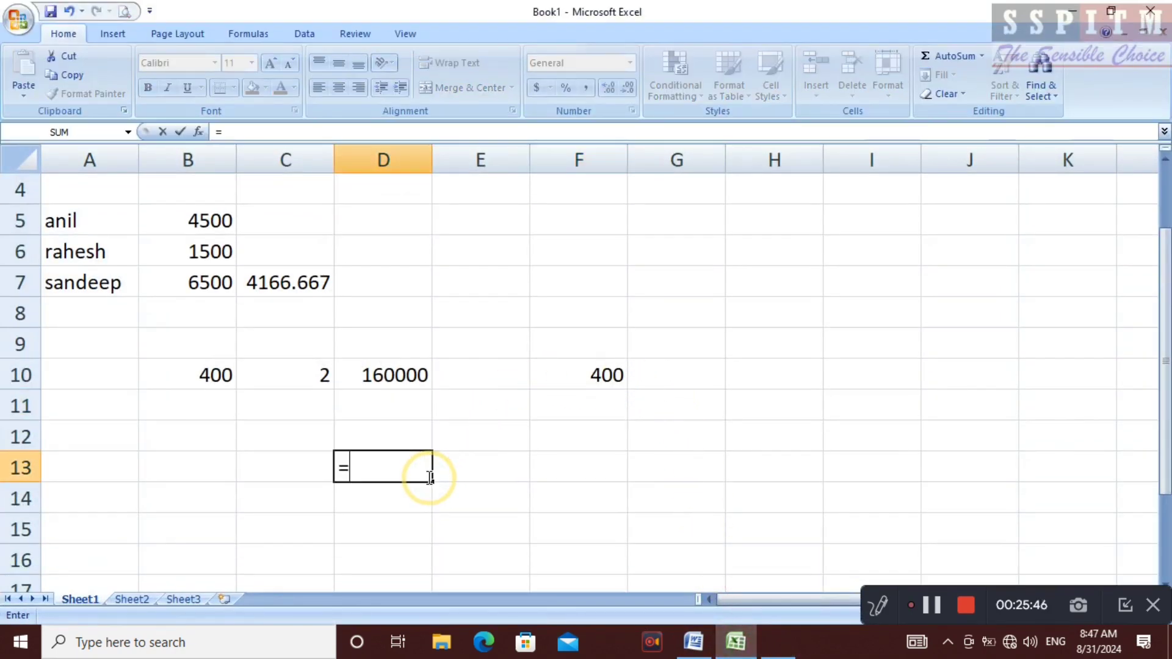
{"action": "type", "text": "today"}
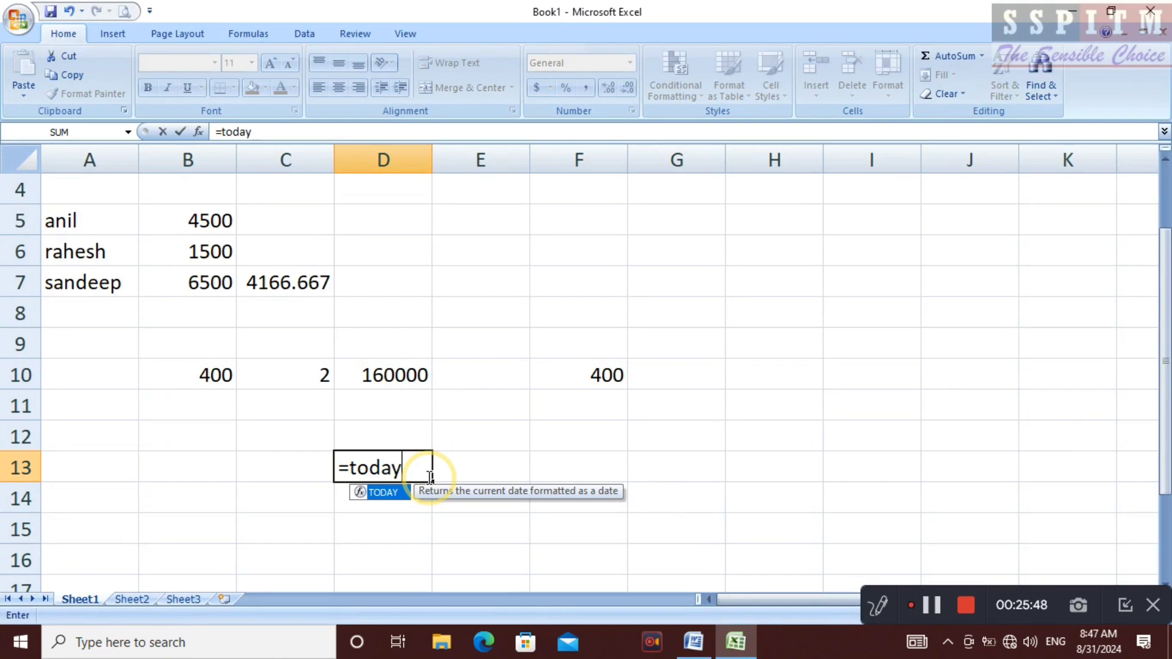
{"action": "type", "text": " ()"}
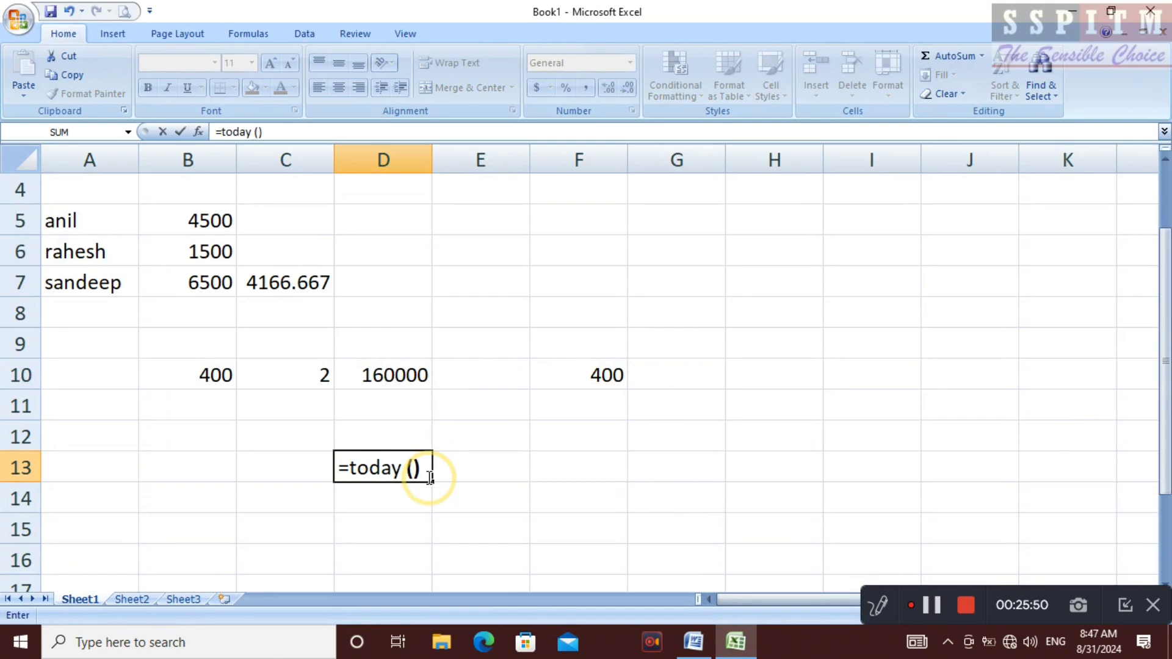
{"action": "key", "text": "Return"}
{"action": "key", "text": "Return"}
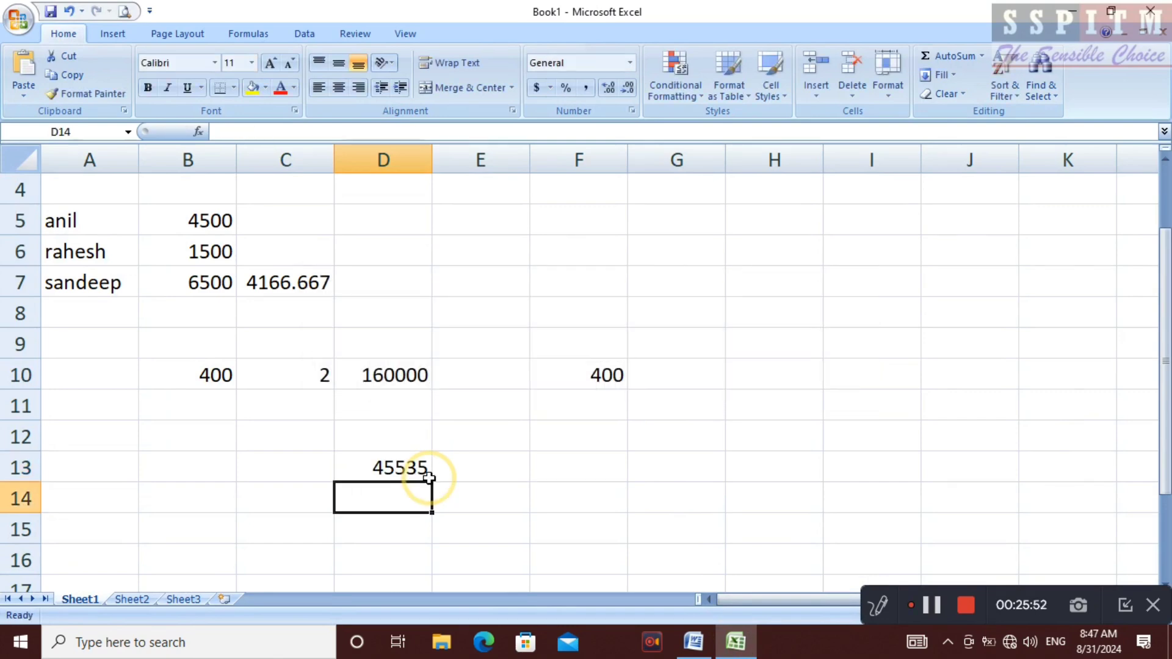
Step: Enter the formula =today() in cell H14
{"action": "key", "text": "Right"}
{"action": "key", "text": "Right"}
{"action": "key", "text": "Right"}
{"action": "key", "text": "Right"}
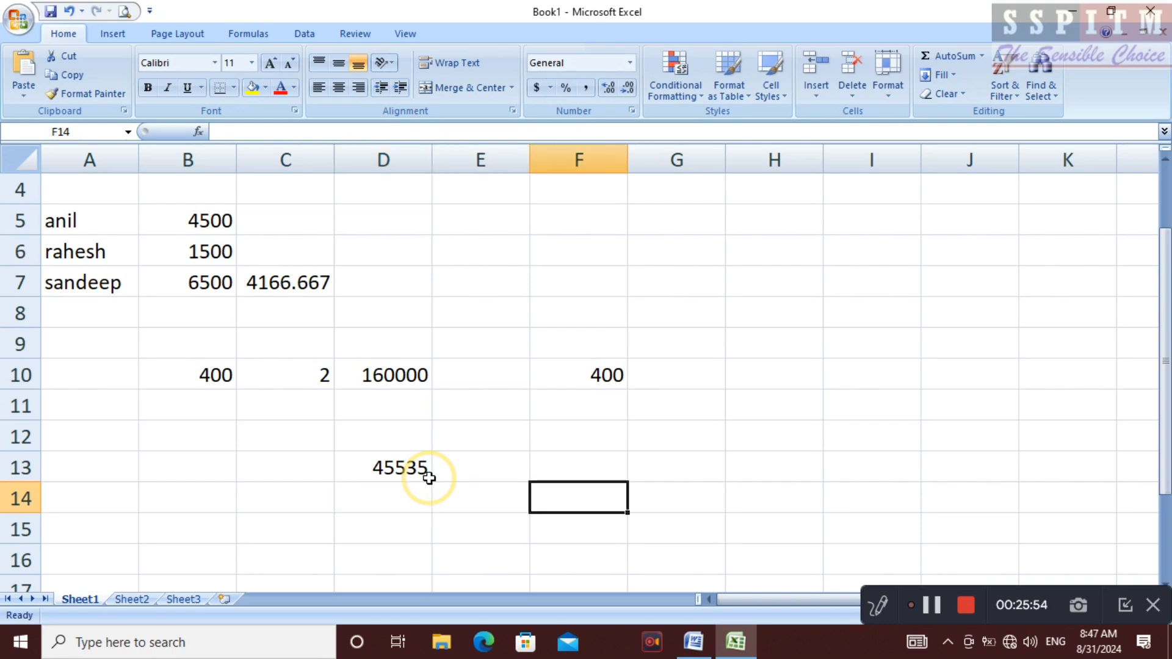
{"action": "type", "text": "-"}
{"action": "key", "text": "BackSpace"}
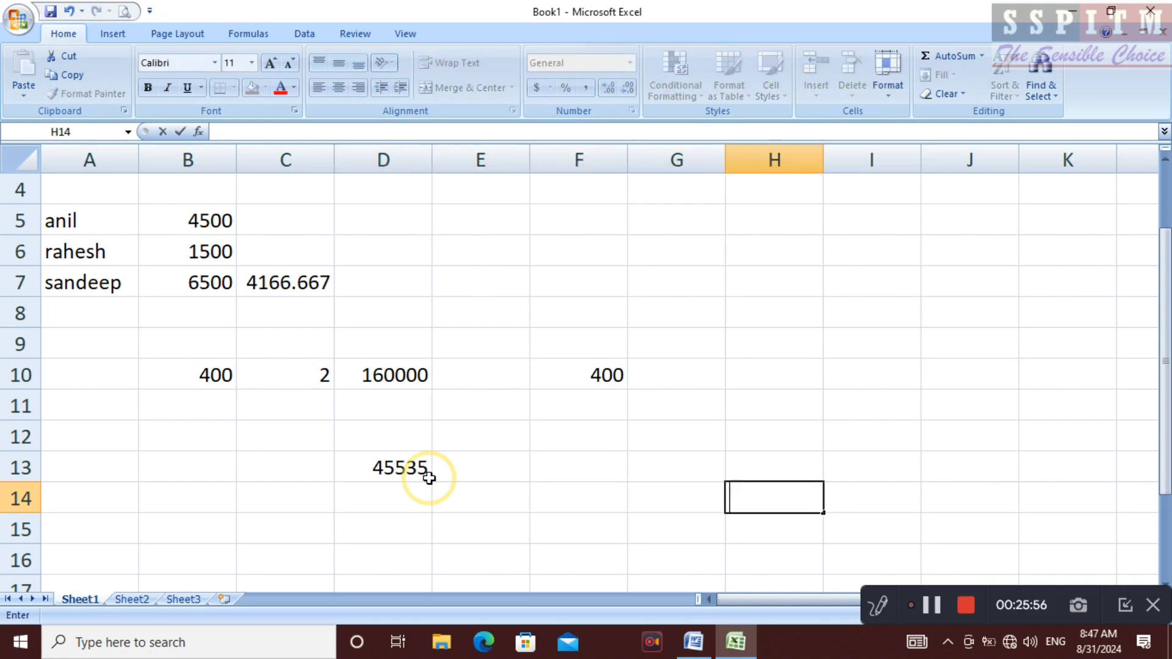
{"action": "type", "text": "=to"}
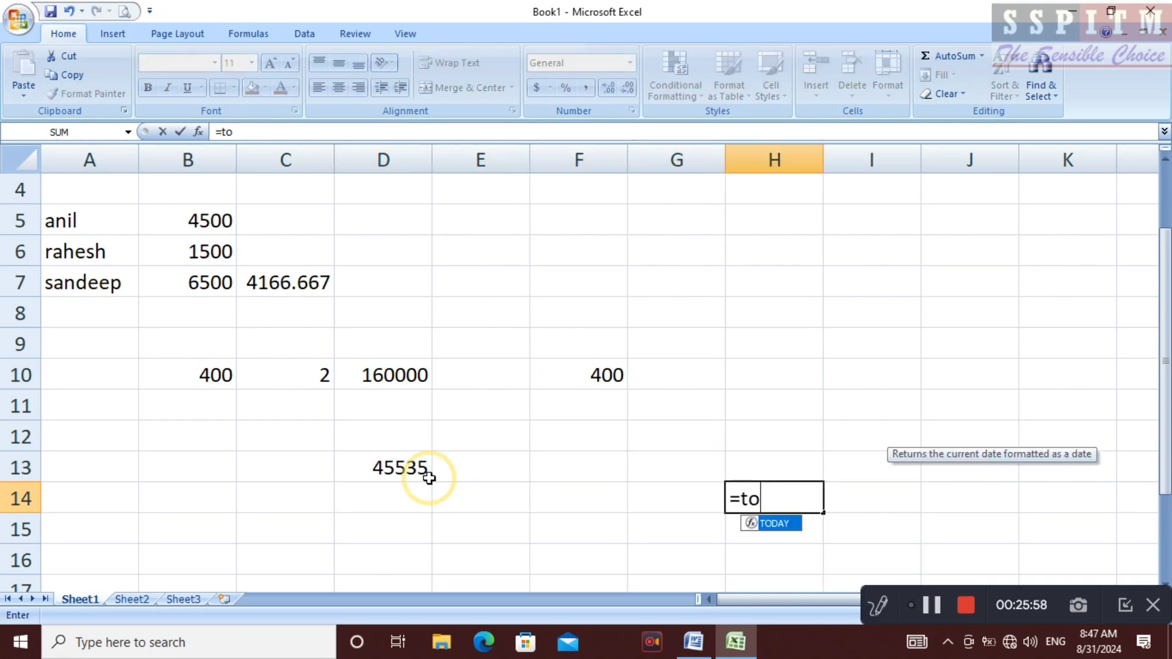
{"action": "type", "text": "day(0"}
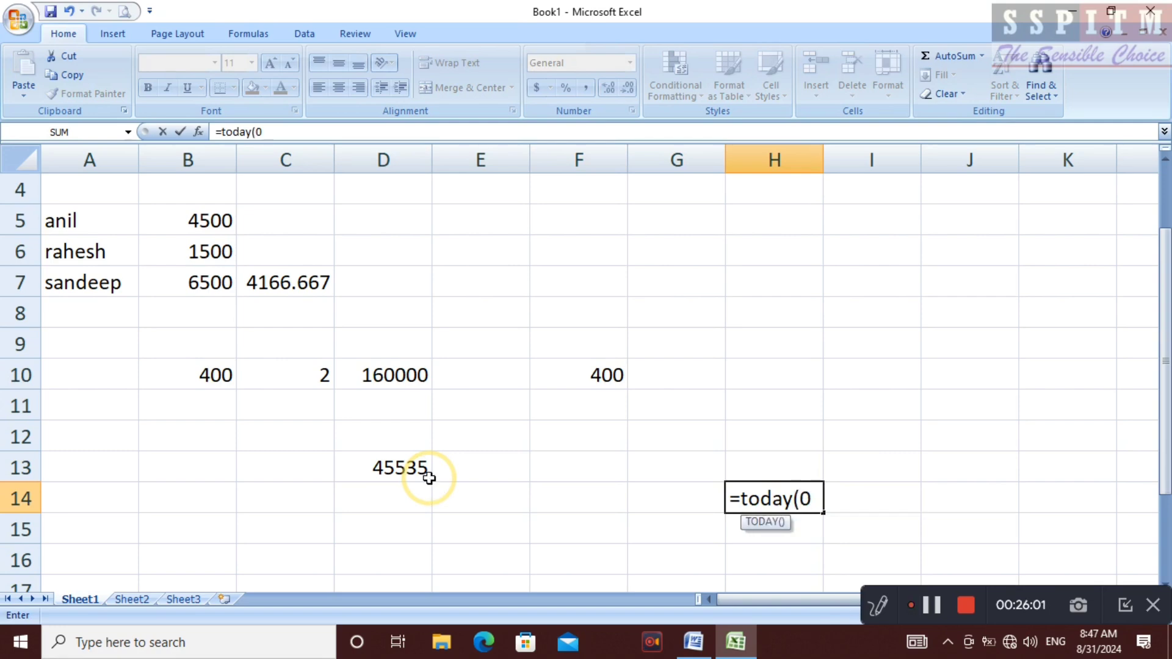
{"action": "key", "text": "BackSpace"}
{"action": "type", "text": ")"}
{"action": "key", "text": "Return"}
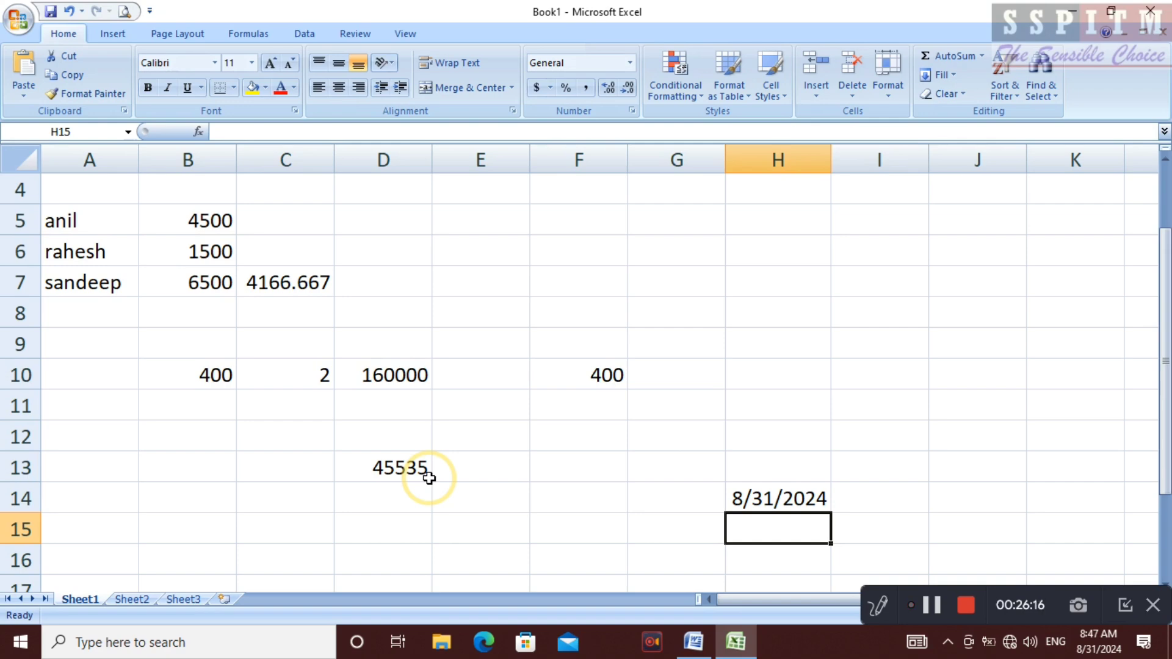
Step: Enter the formula =today() again in cell H15
{"action": "type", "text": "=tod"}
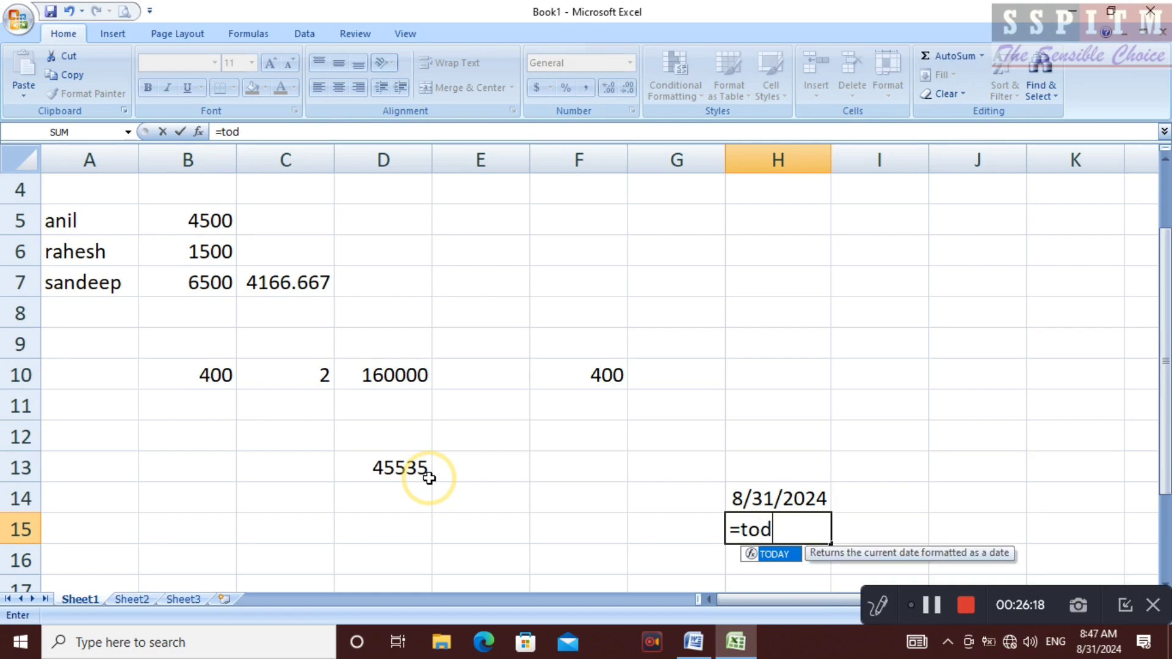
{"action": "type", "text": "ay()"}
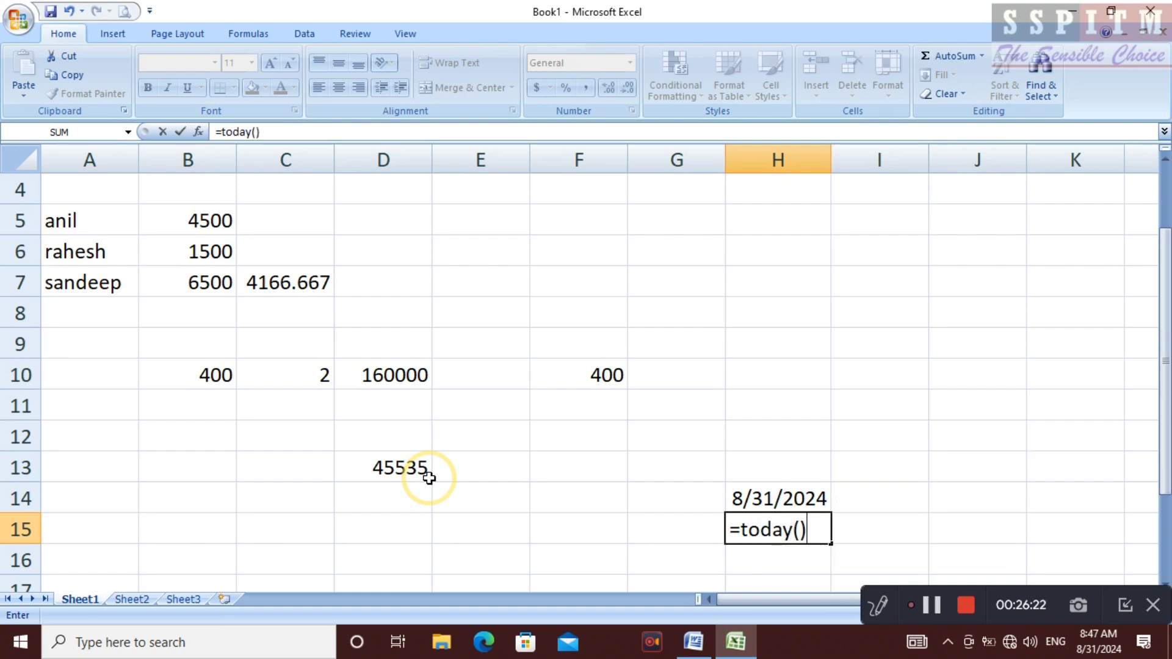
{"action": "key", "text": "Return"}
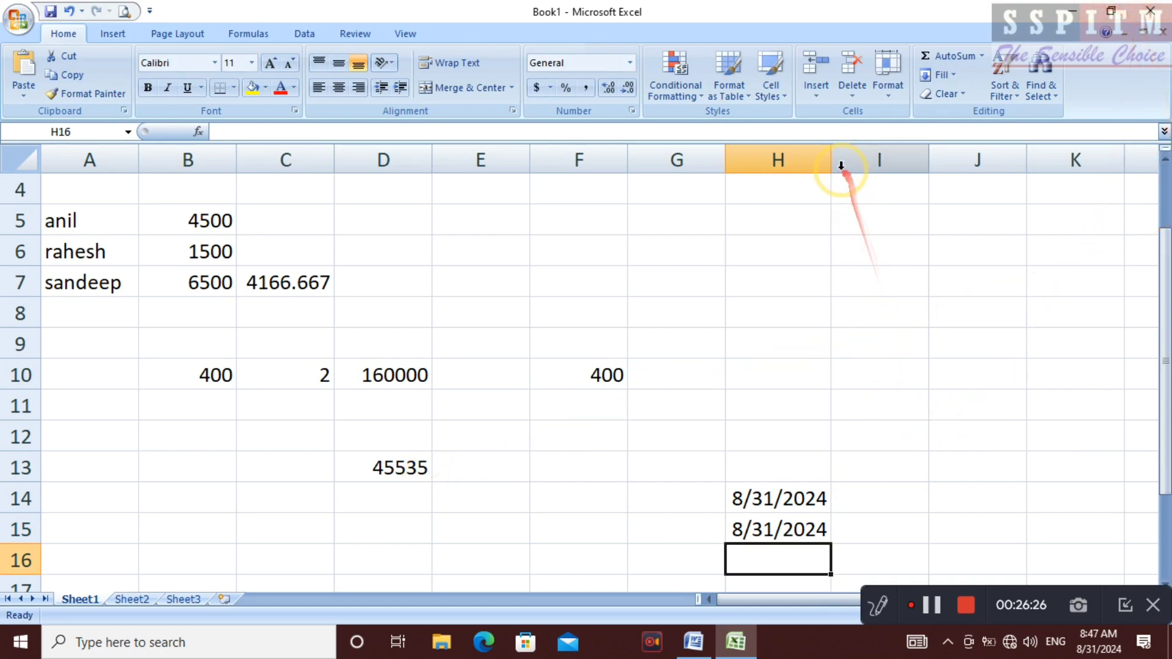
Step: Widen column H to nearly twice its width and enter the formula =now() in cell H16
{"action": "left_click_drag", "start_coordinate": [833, 168], "coordinate": [905, 168]}
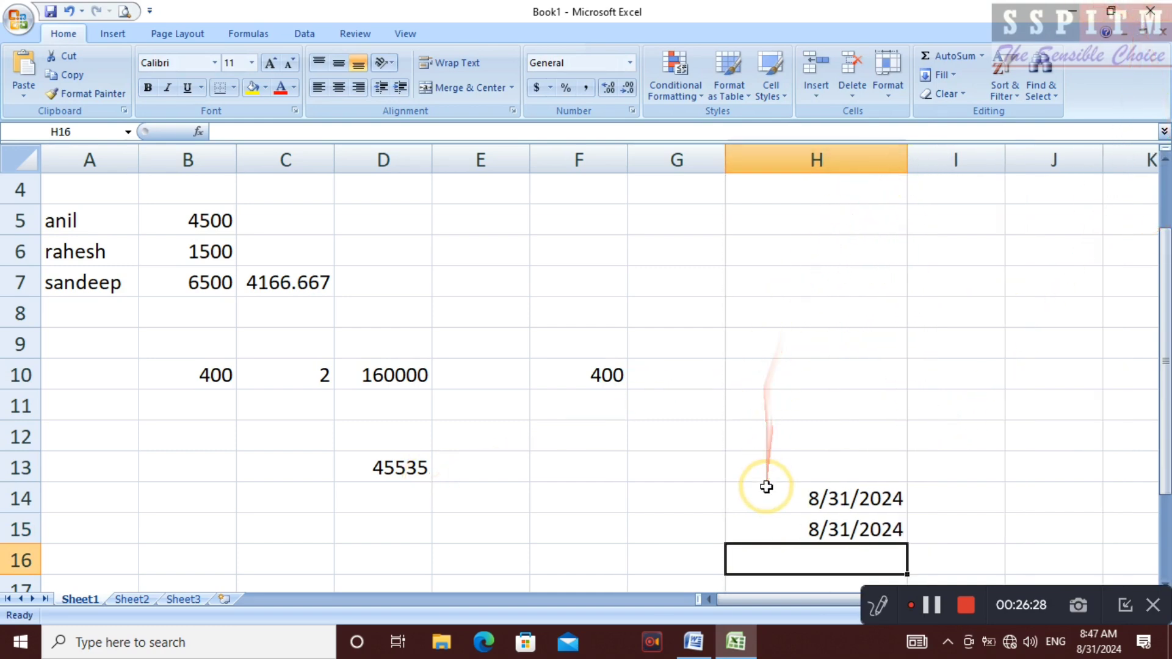
{"action": "type", "text": "=n"}
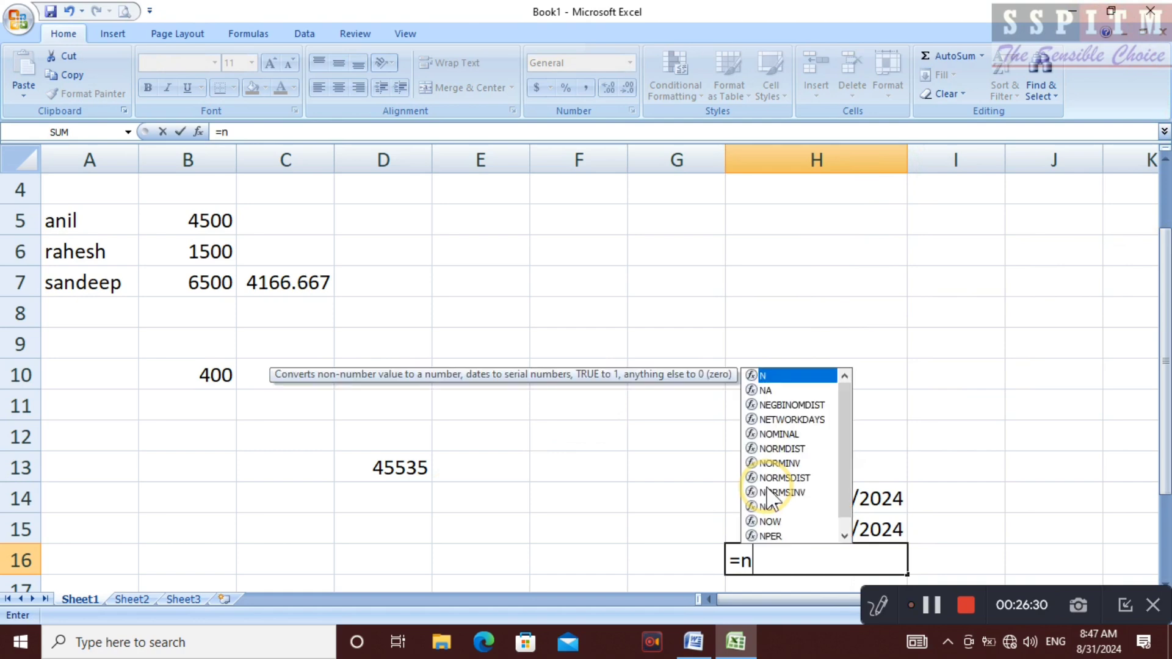
{"action": "type", "text": "ow90"}
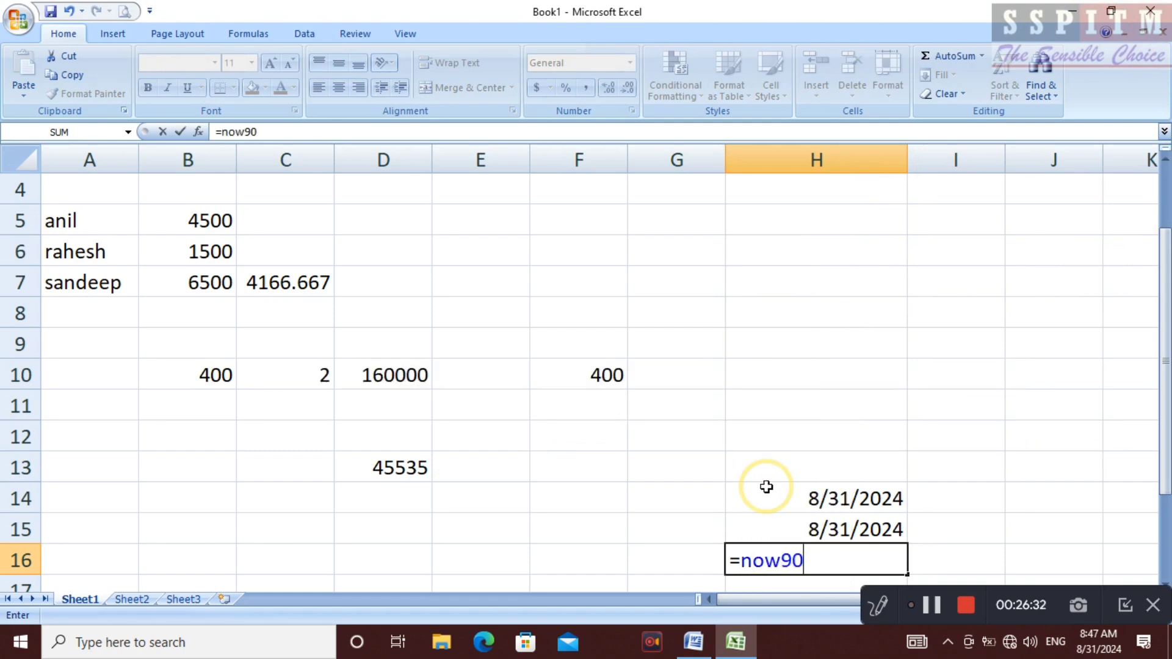
{"action": "key", "text": "BackSpace"}
{"action": "key", "text": "BackSpace"}
{"action": "type", "text": "()"}
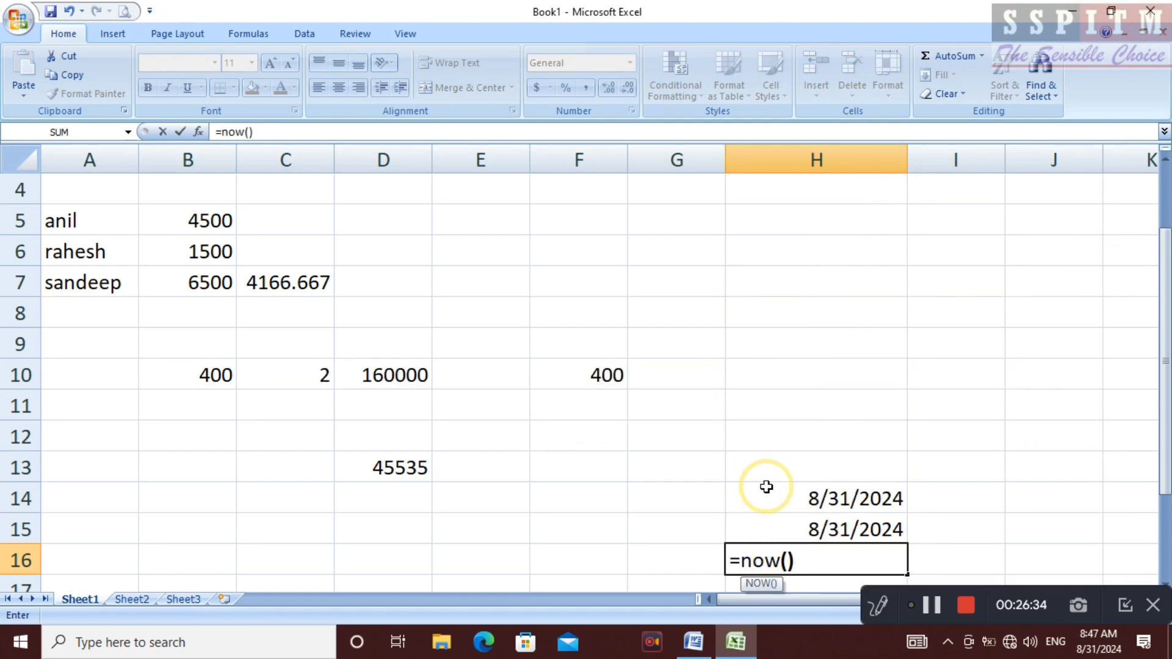
{"action": "key", "text": "Return"}
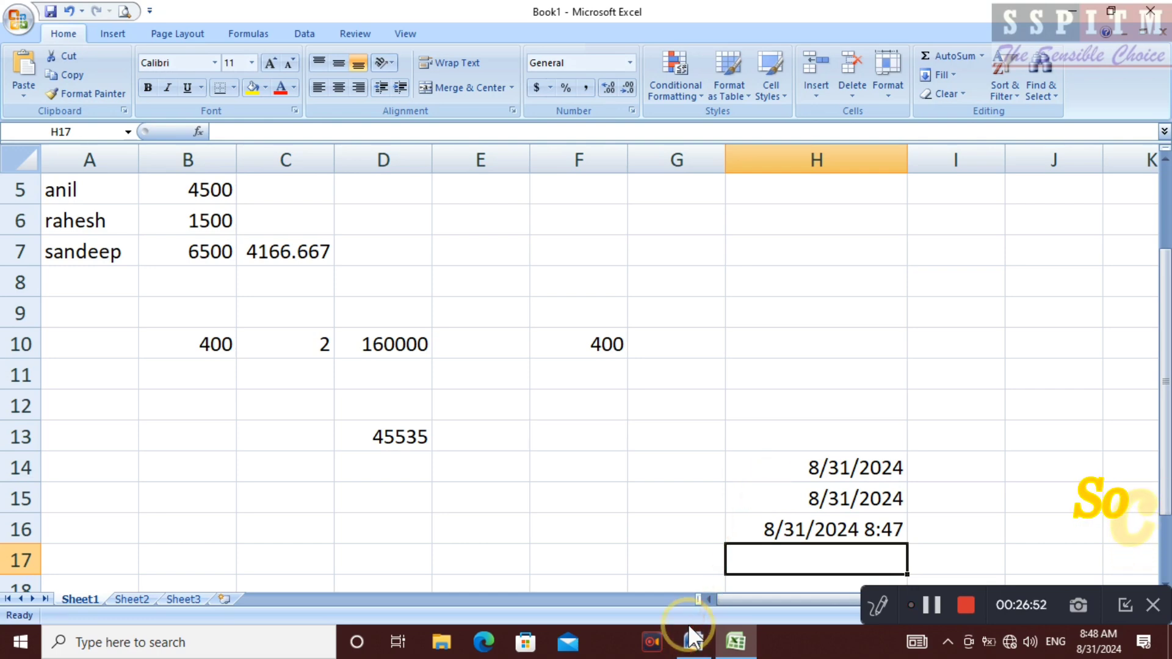
Step: Switch to the Word document to check the SLN () entry in the function list, and return to the Excel workbook
{"action": "left_click", "coordinate": [692, 640]}
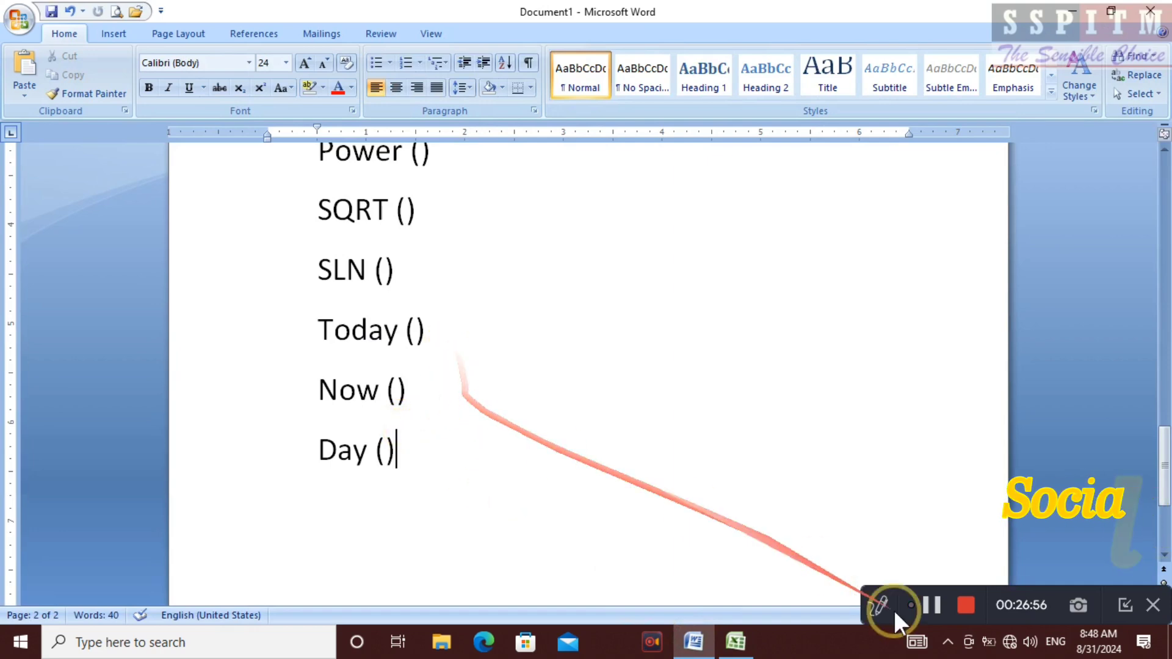
{"action": "left_click", "coordinate": [393, 269]}
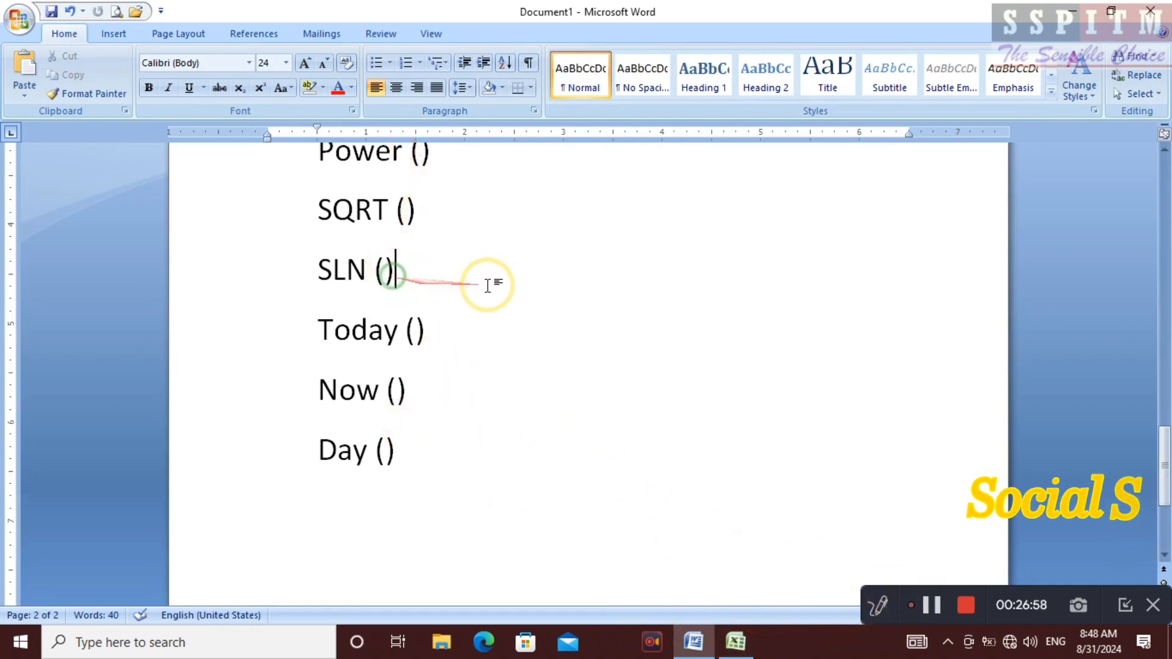
{"action": "left_click", "coordinate": [737, 642]}
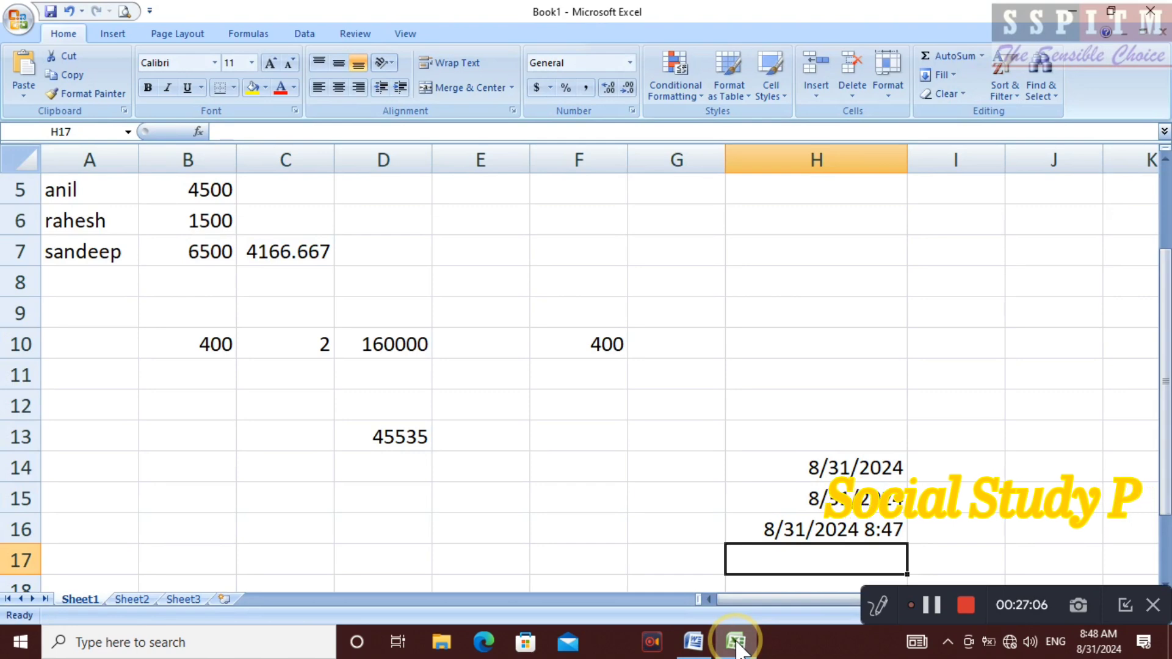
Step: Enter Car in cell A16 and its cost of 55000 in cell B16
{"action": "scroll", "coordinate": [515, 531], "scroll_direction": "down", "scroll_amount": 1}
{"action": "left_click", "coordinate": [127, 438]}
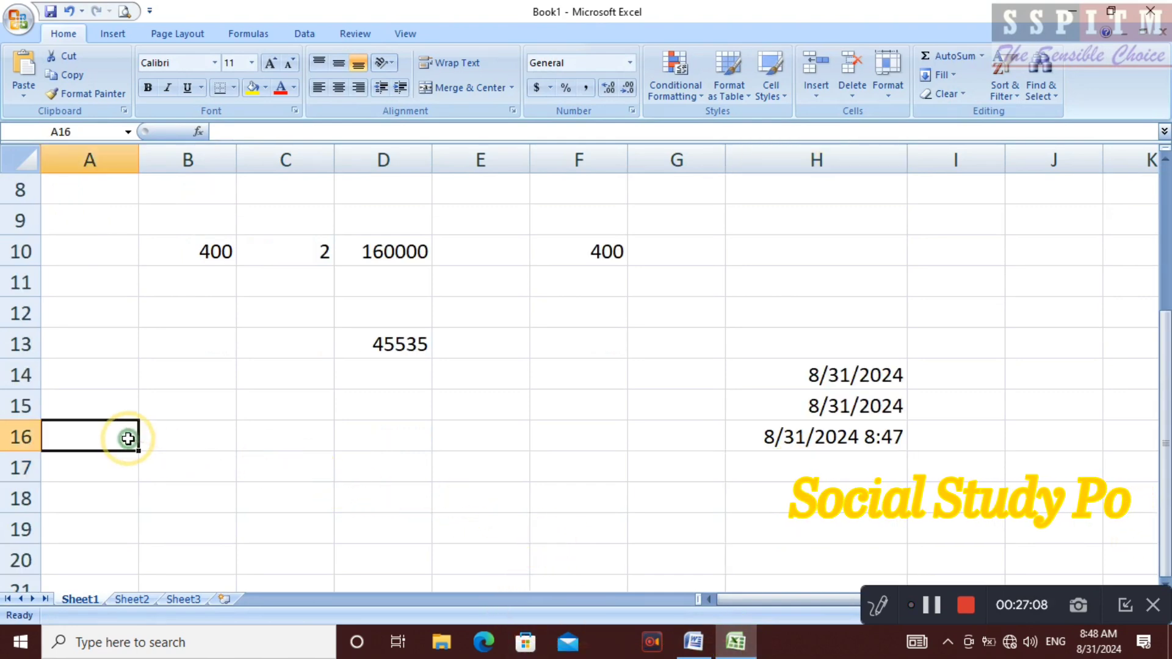
{"action": "type", "text": "Ca"}
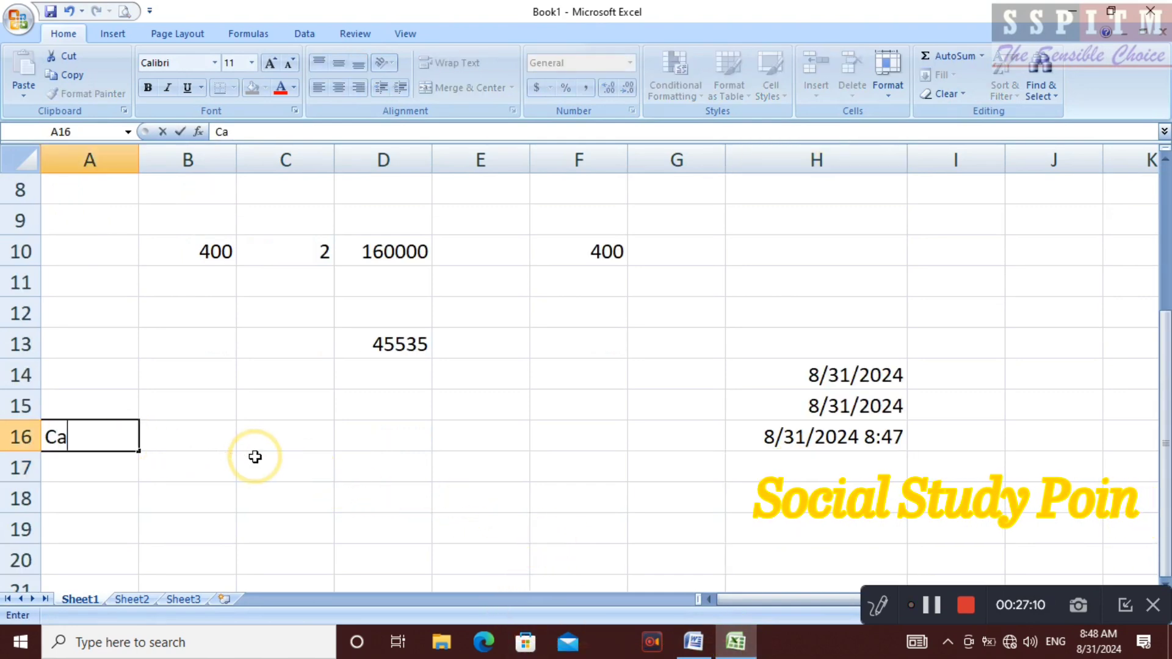
{"action": "type", "text": "r"}
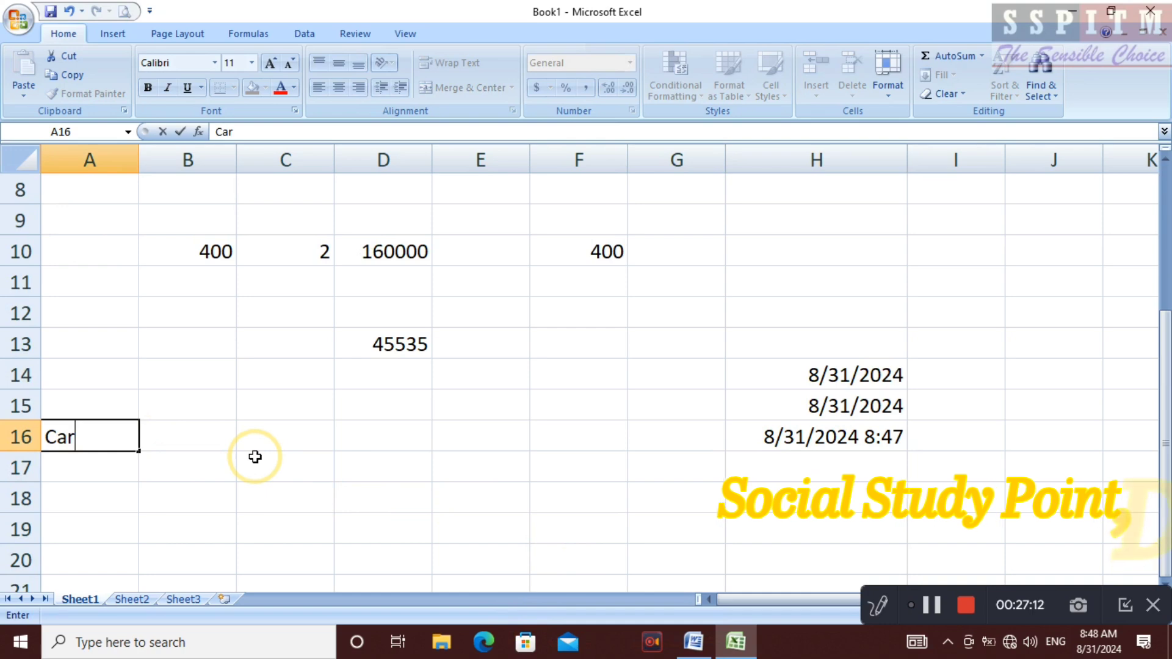
{"action": "key", "text": "Tab"}
{"action": "type", "text": "5"}
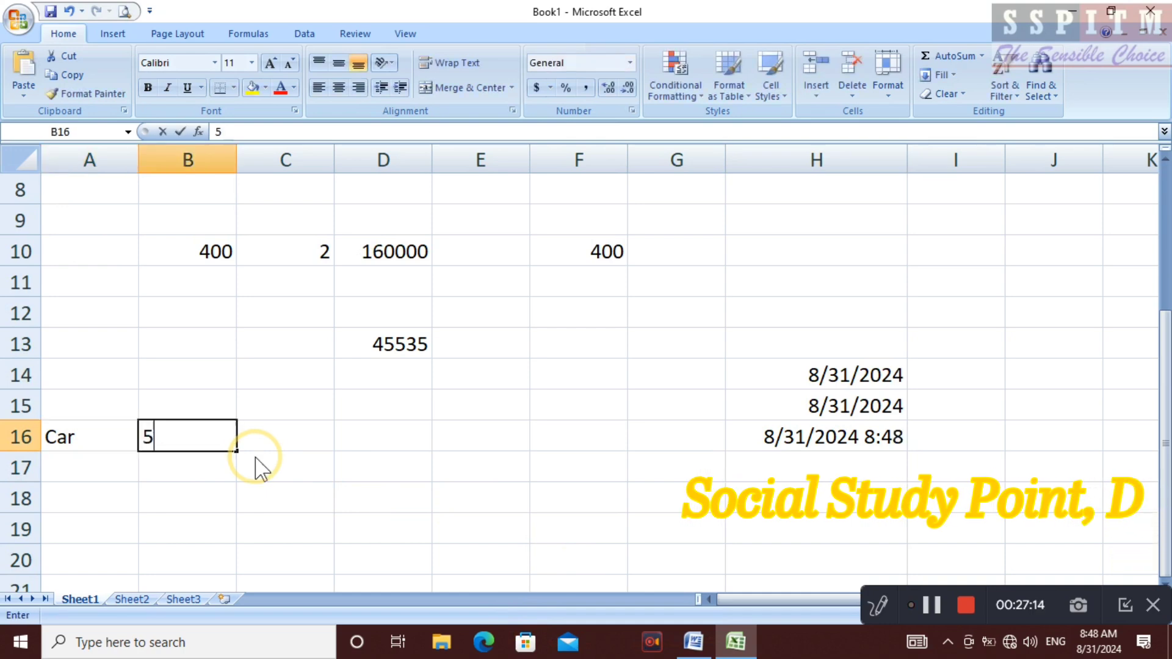
{"action": "type", "text": "50000"}
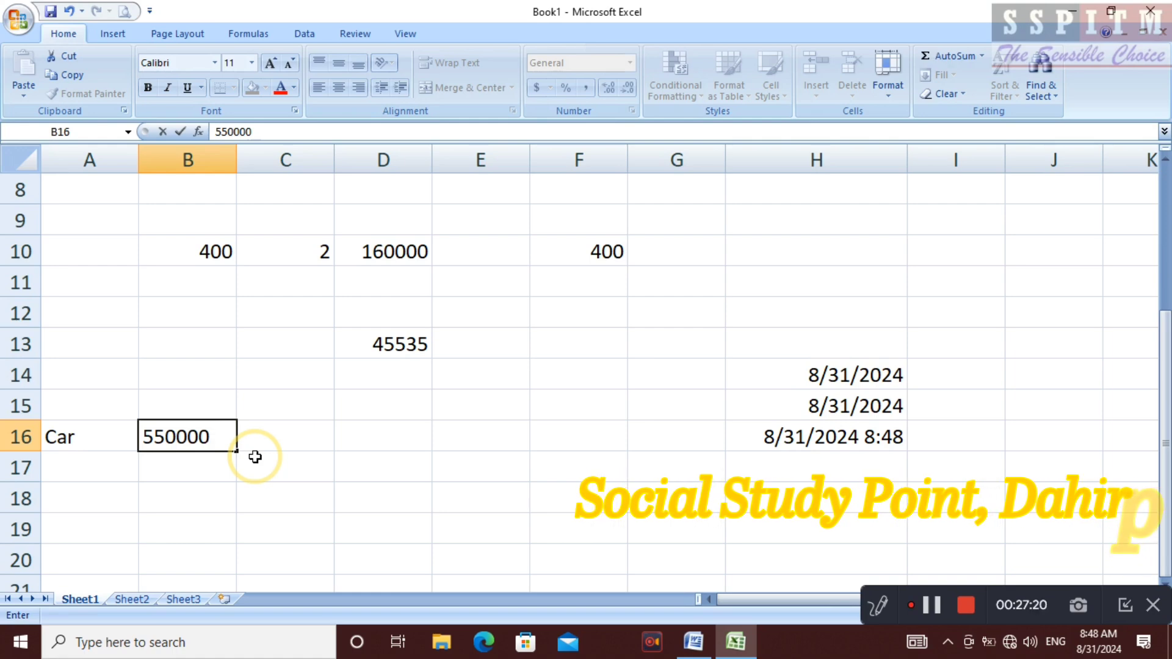
{"action": "key", "text": "BackSpace"}
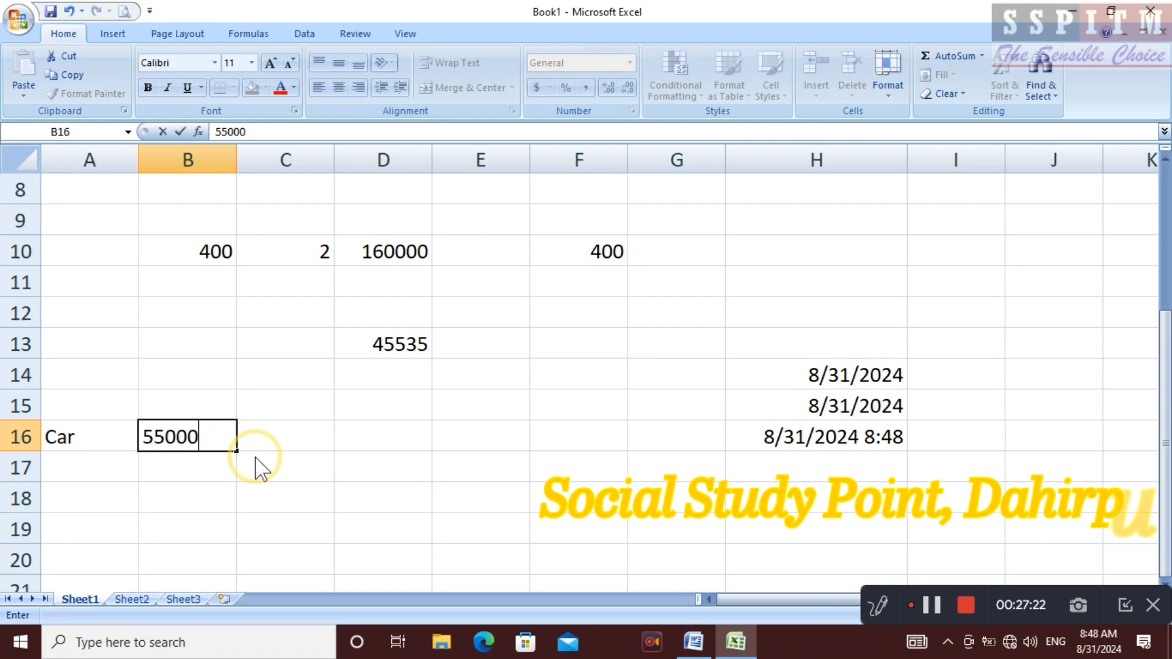
{"action": "key", "text": "Tab"}
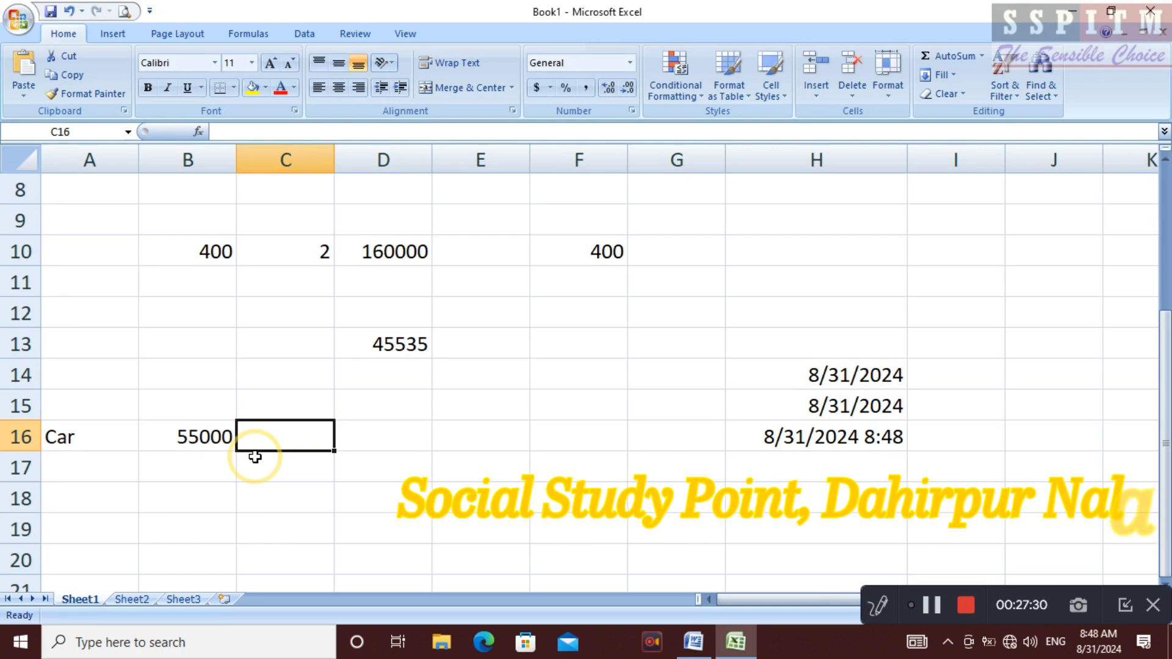
Step: Enter 20000 in cell C16 and 3 in cell D16 for the car
{"action": "type", "text": "20000"}
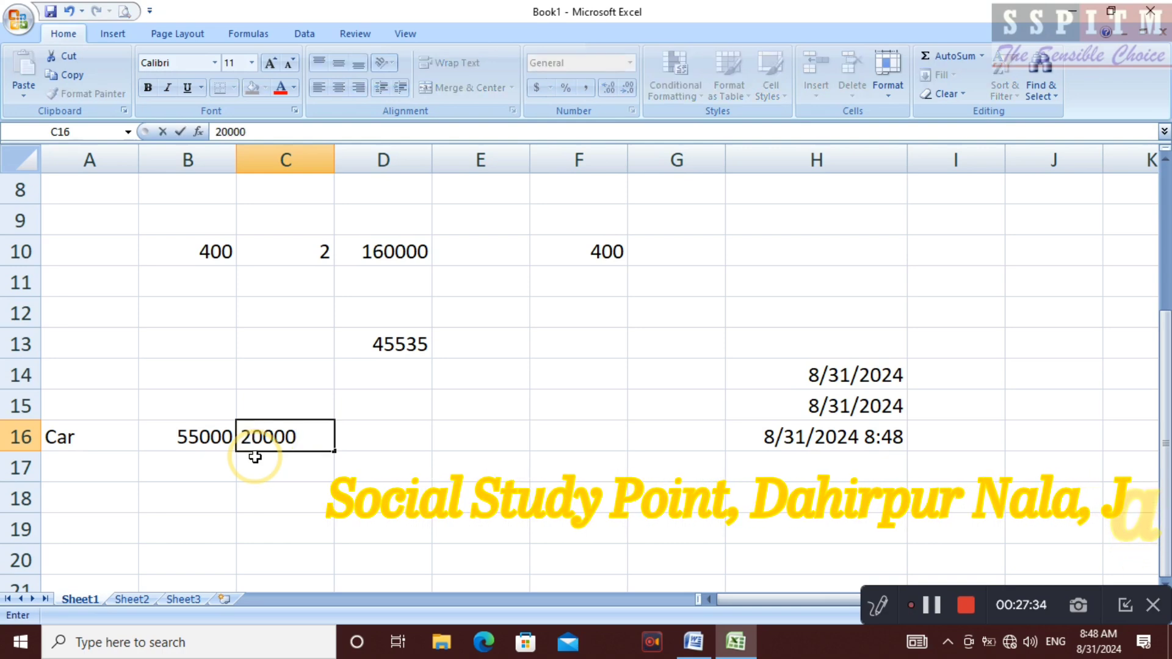
{"action": "key", "text": "Tab"}
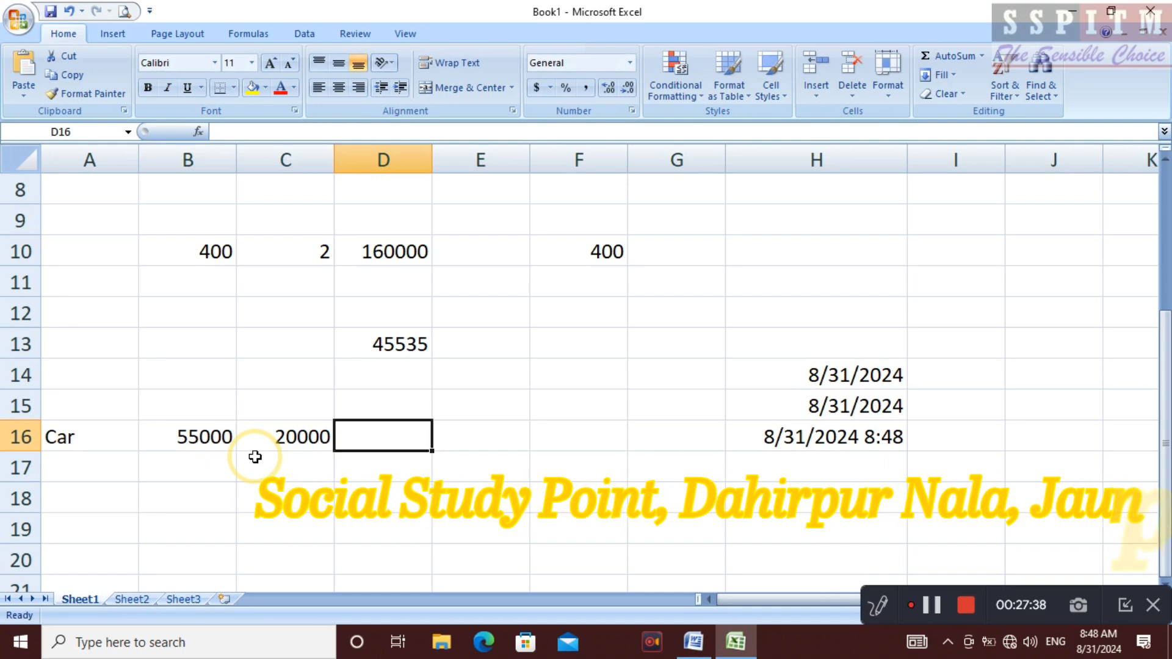
{"action": "type", "text": "3"}
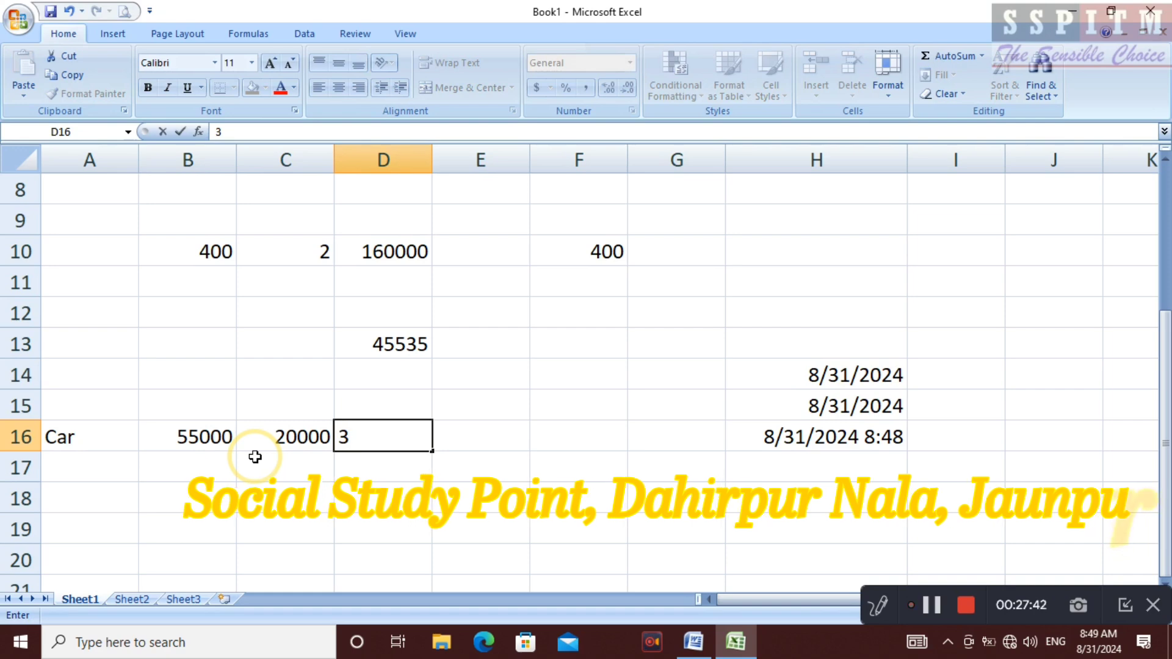
{"action": "key", "text": "Return"}
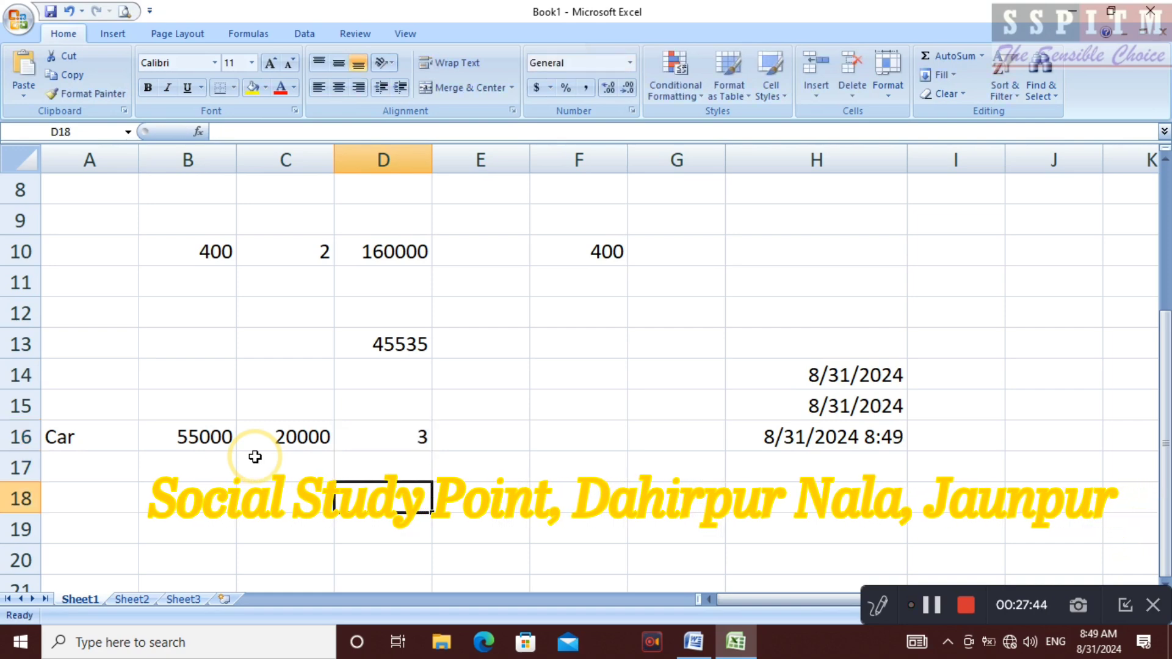
Step: Go through the car's entries in row 16 and begin a formula in cell E16
{"action": "key", "text": "Left"}
{"action": "key", "text": "Left"}
{"action": "key", "text": "Up"}
{"action": "key", "text": "Left"}
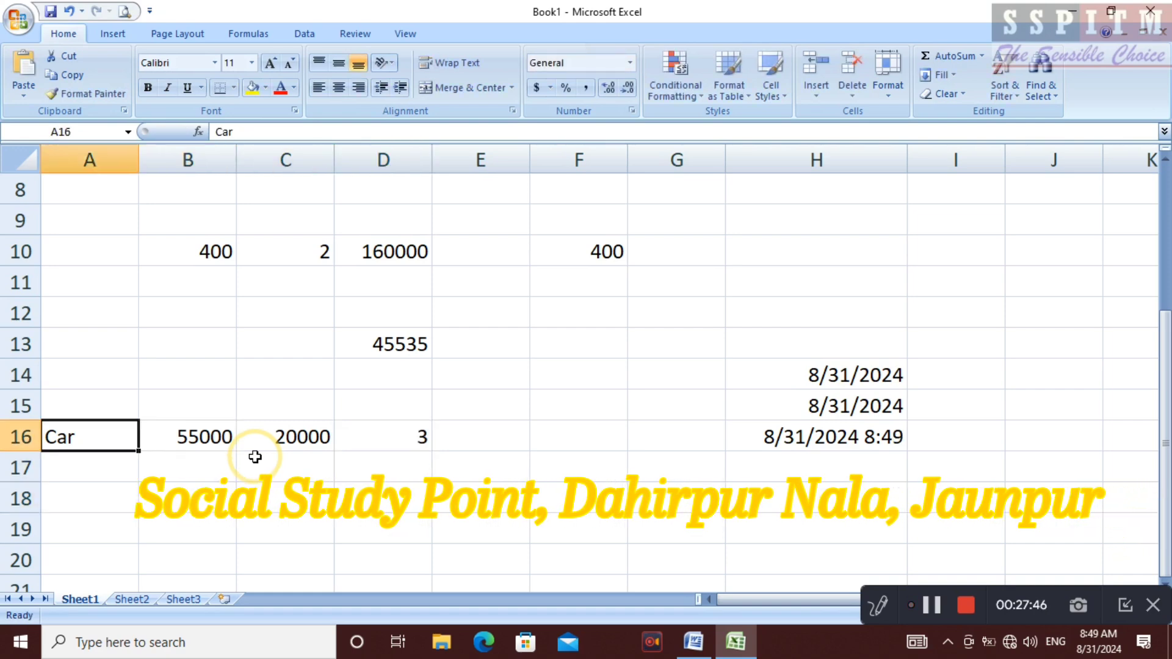
{"action": "key", "text": "Right"}
{"action": "key", "text": "Right"}
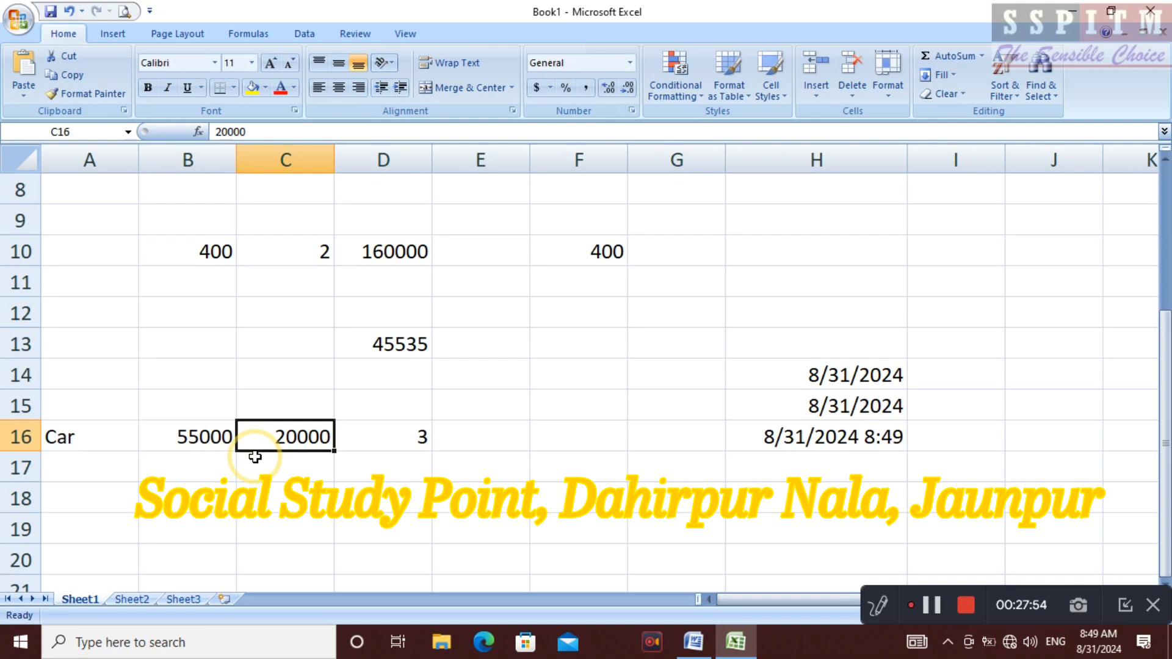
{"action": "key", "text": "Right"}
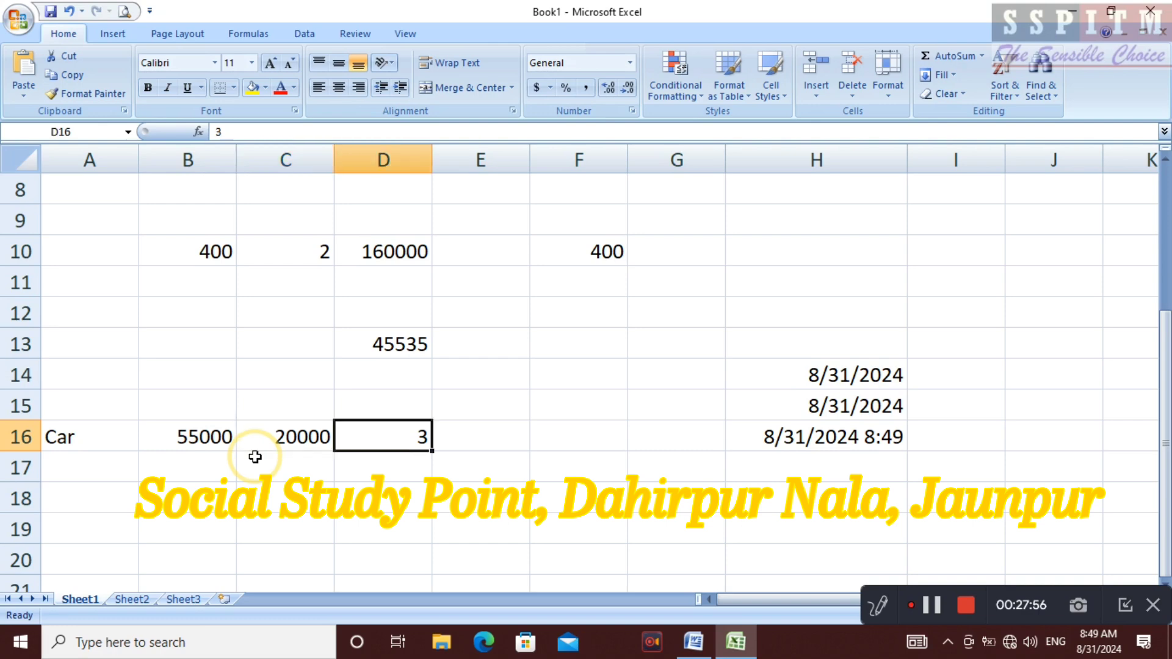
{"action": "key", "text": "Right"}
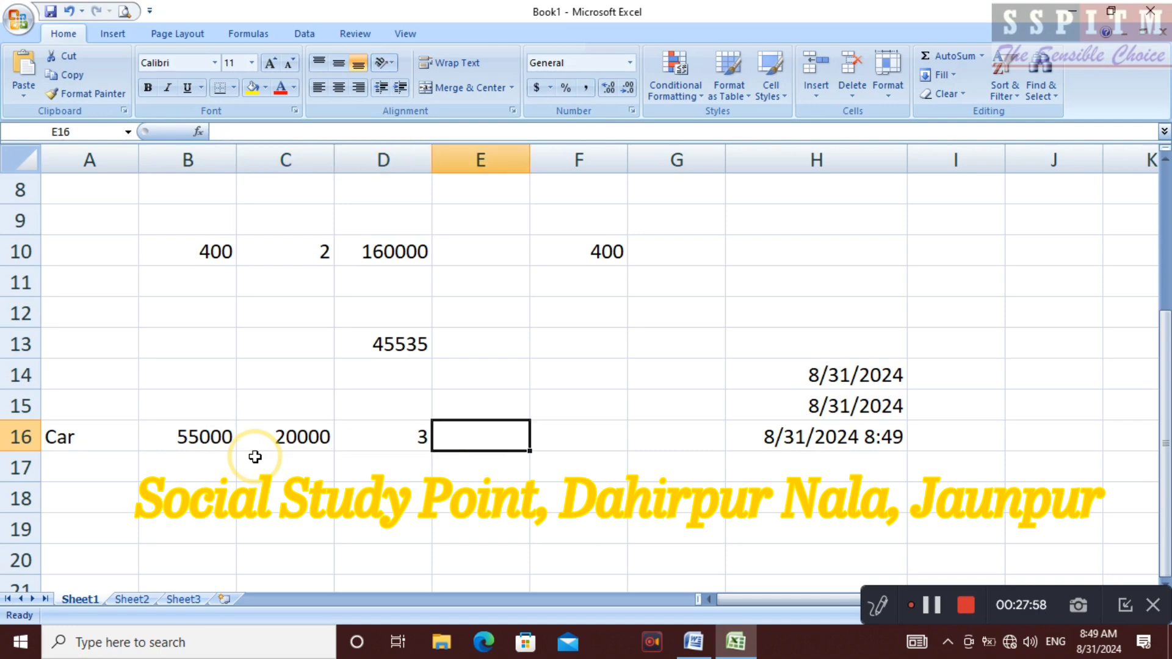
{"action": "type", "text": "="}
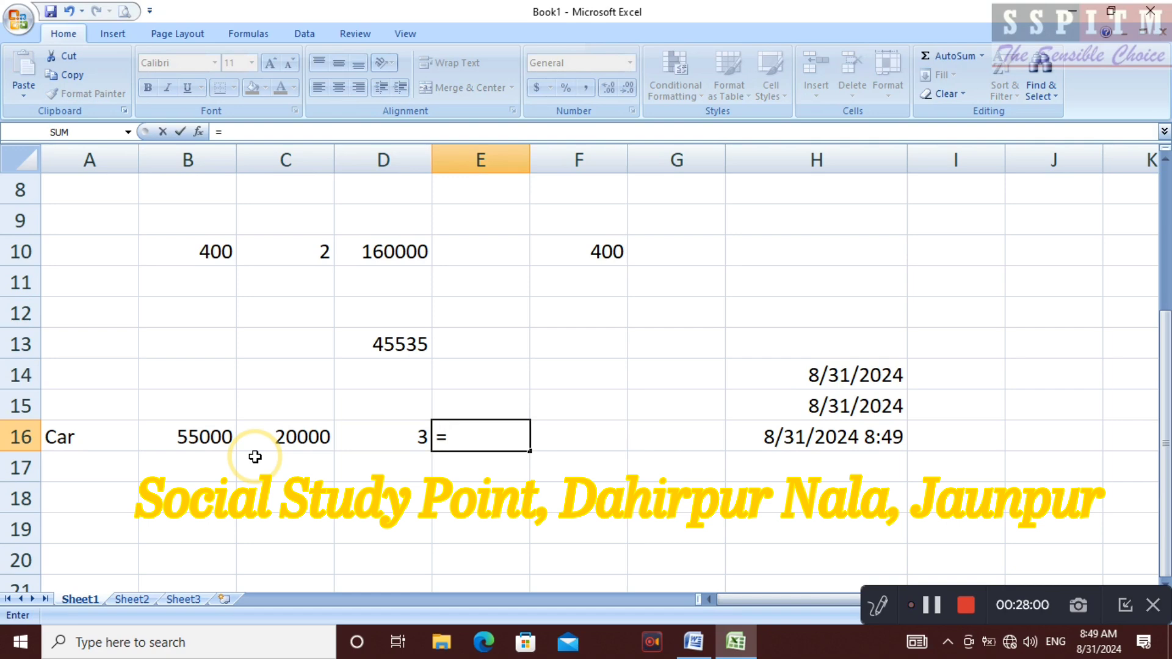
{"action": "left_click", "coordinate": [201, 437]}
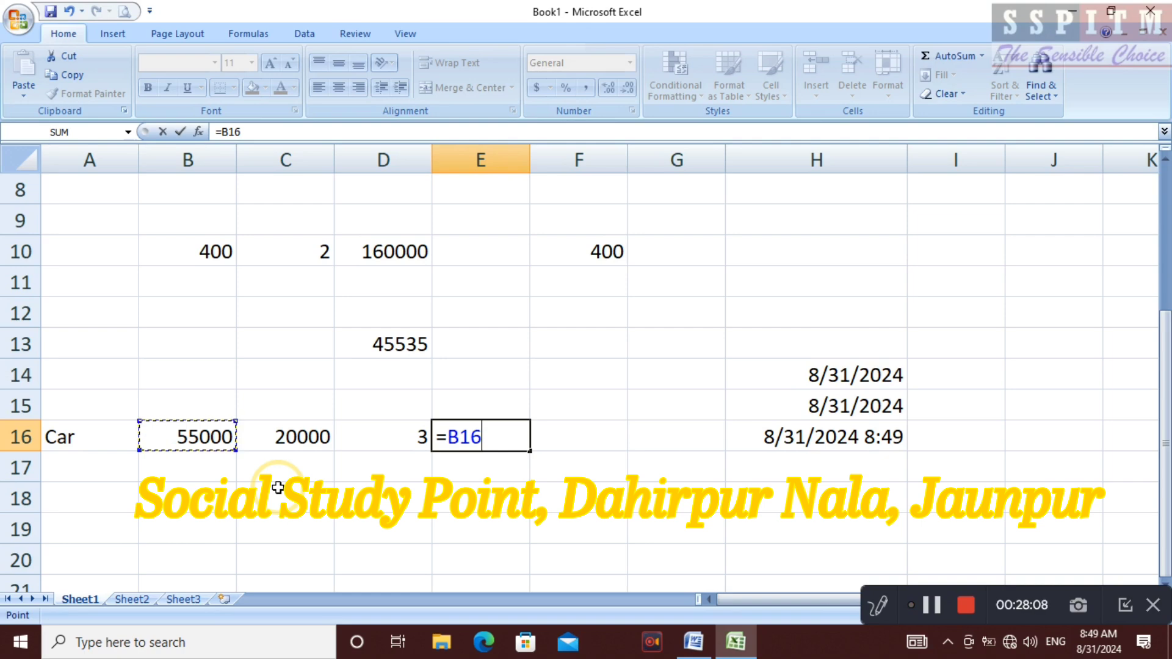
{"action": "key", "text": "BackSpace"}
{"action": "key", "text": "BackSpace"}
{"action": "key", "text": "BackSpace"}
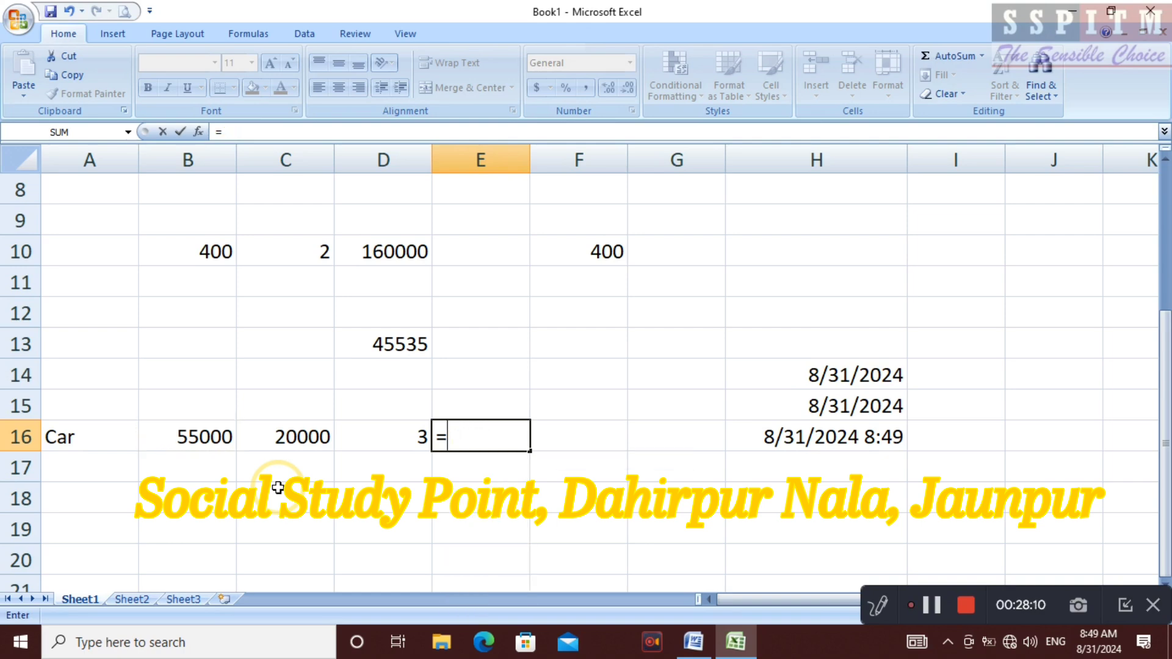
Step: Add the SLN function to the E16 formula with B16 as the cost and C16 as the salvage value
{"action": "type", "text": "sl;"}
{"action": "key", "text": "BackSpace"}
{"action": "type", "text": "n"}
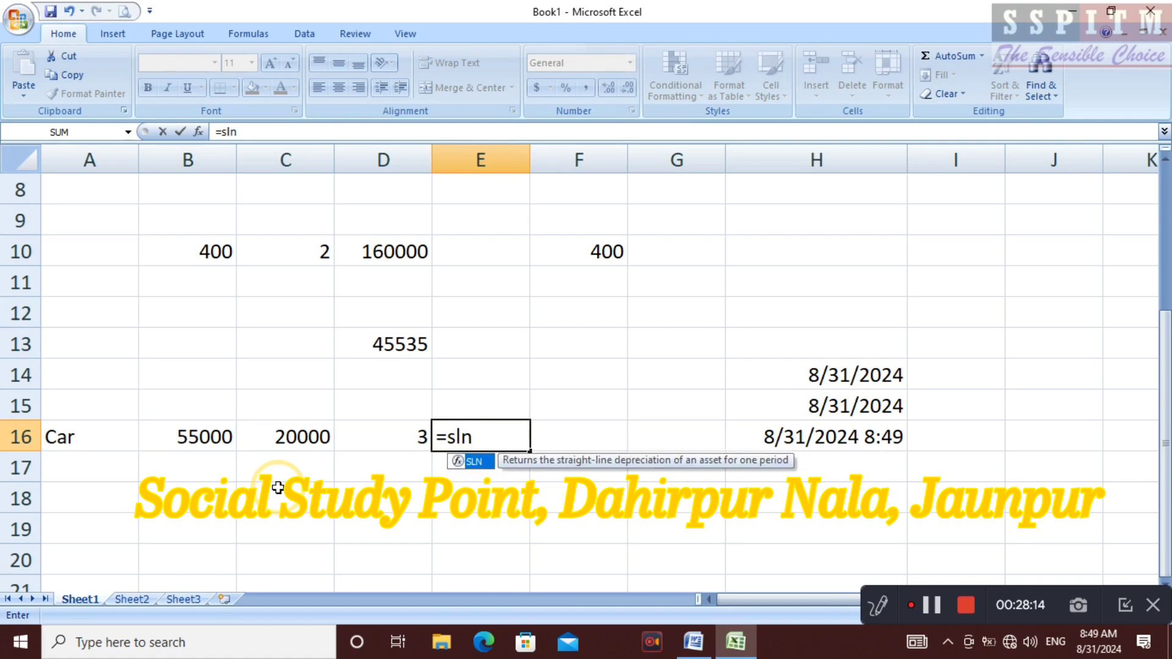
{"action": "type", "text": "("}
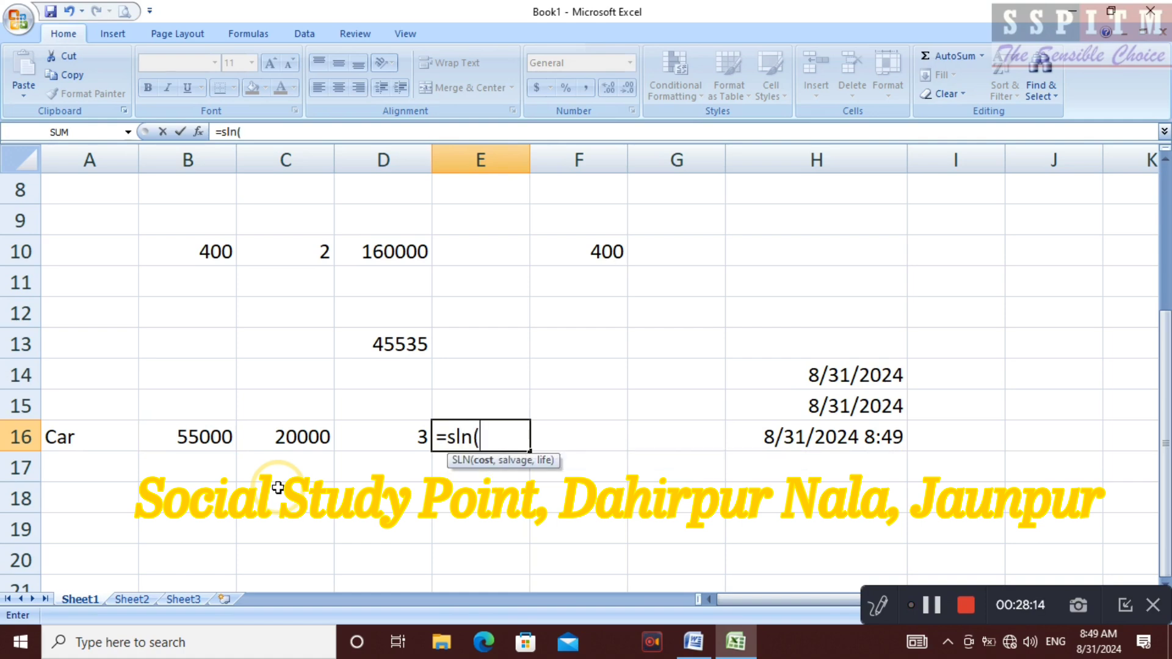
{"action": "left_click", "coordinate": [185, 446]}
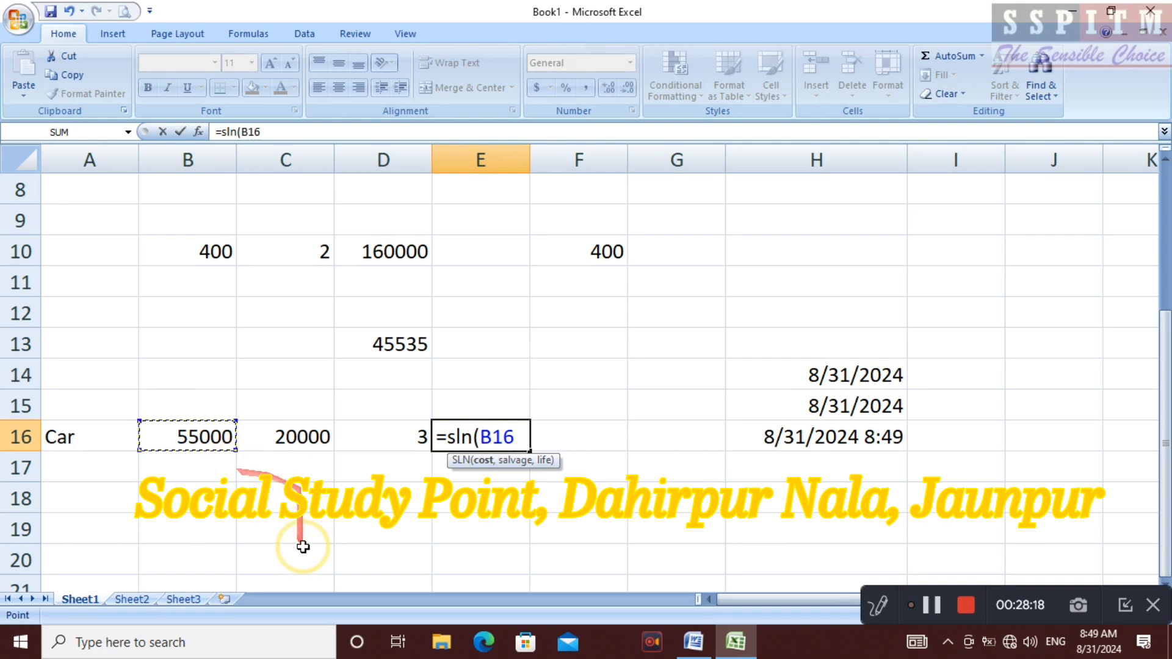
{"action": "type", "text": ","}
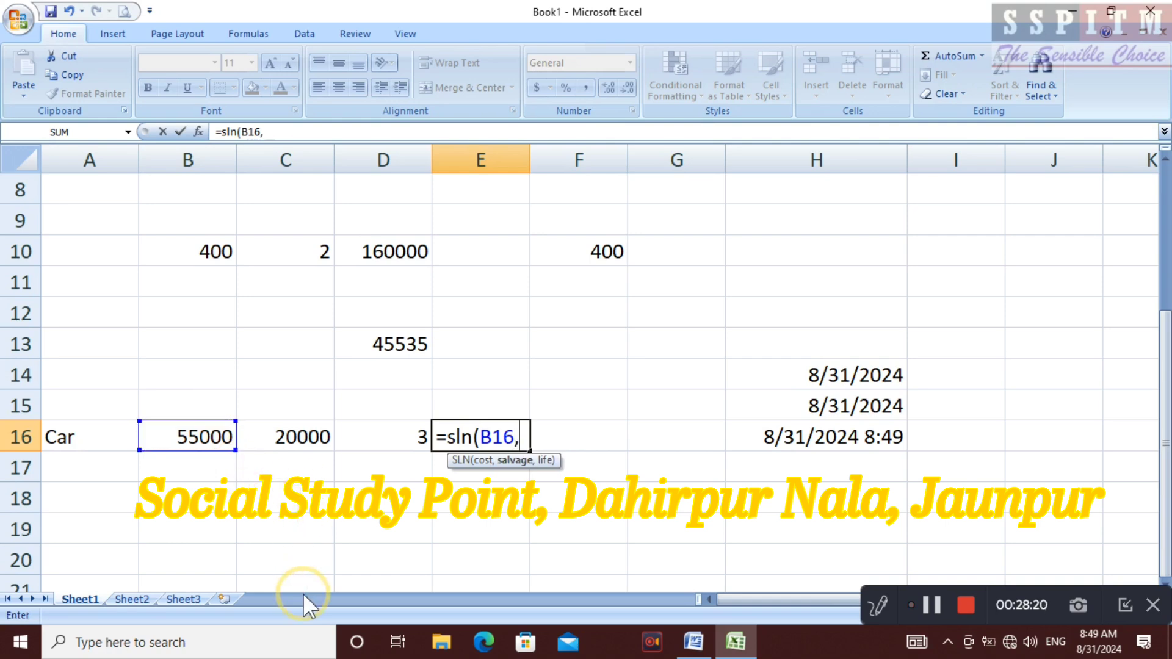
{"action": "left_click", "coordinate": [313, 441]}
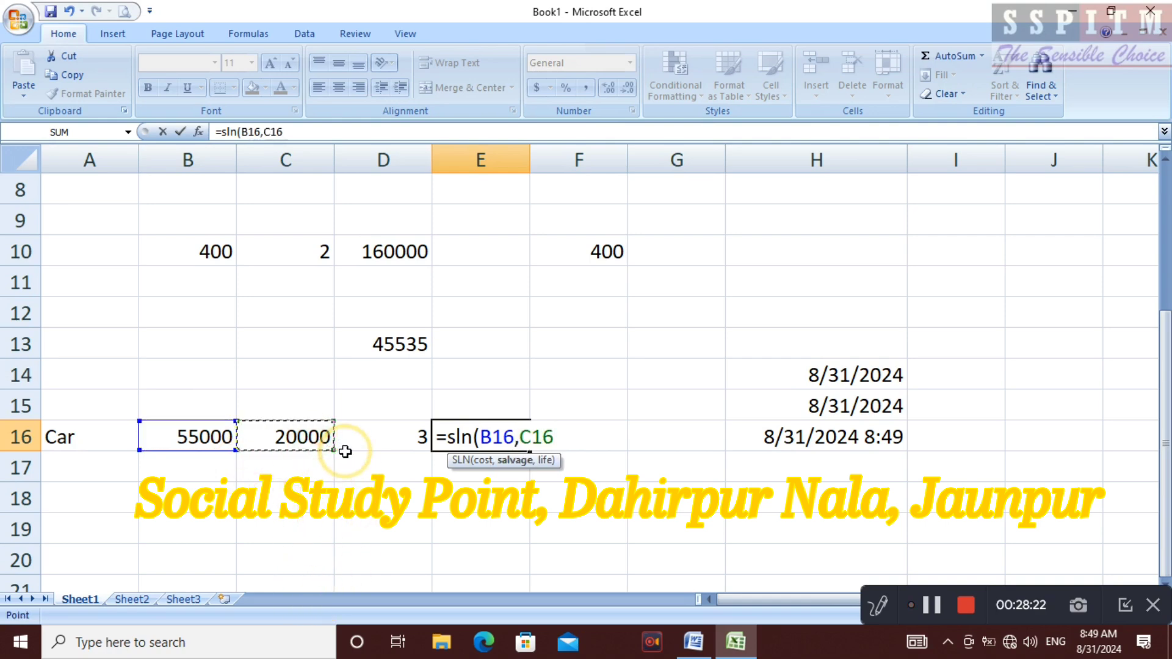
Step: Extend the salvage reference to C16:C16, close the parenthesis and try to enter =sln(B16,C16:C16) in cell E16
{"action": "key", "text": "F8"}
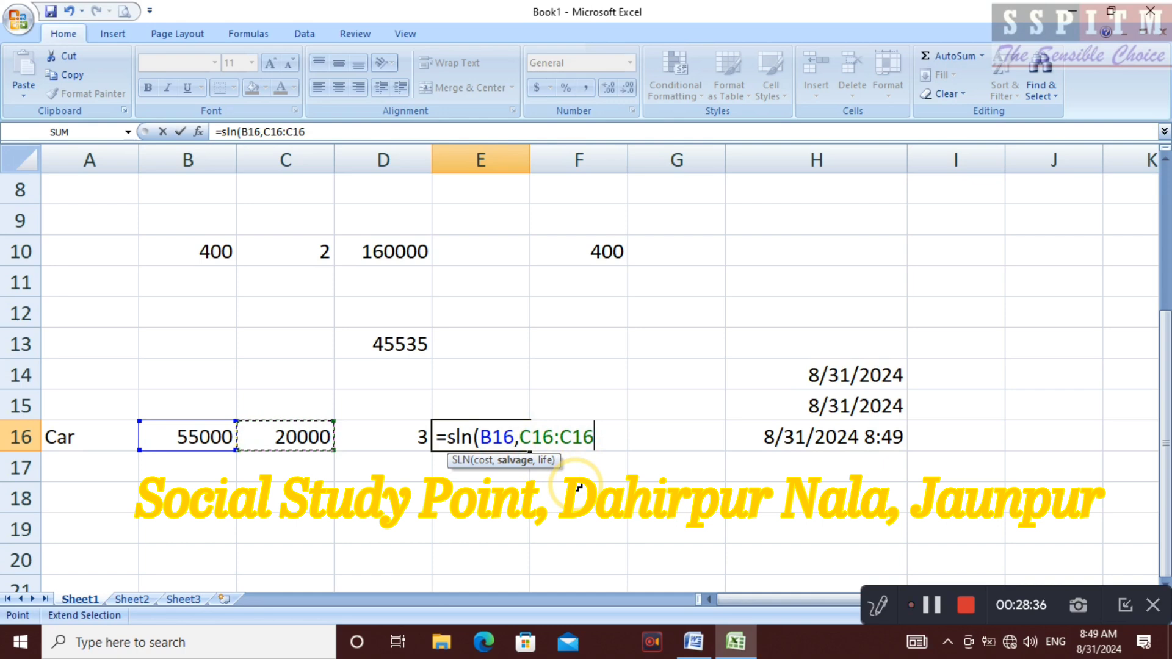
{"action": "type", "text": ")"}
{"action": "key", "text": "Return"}
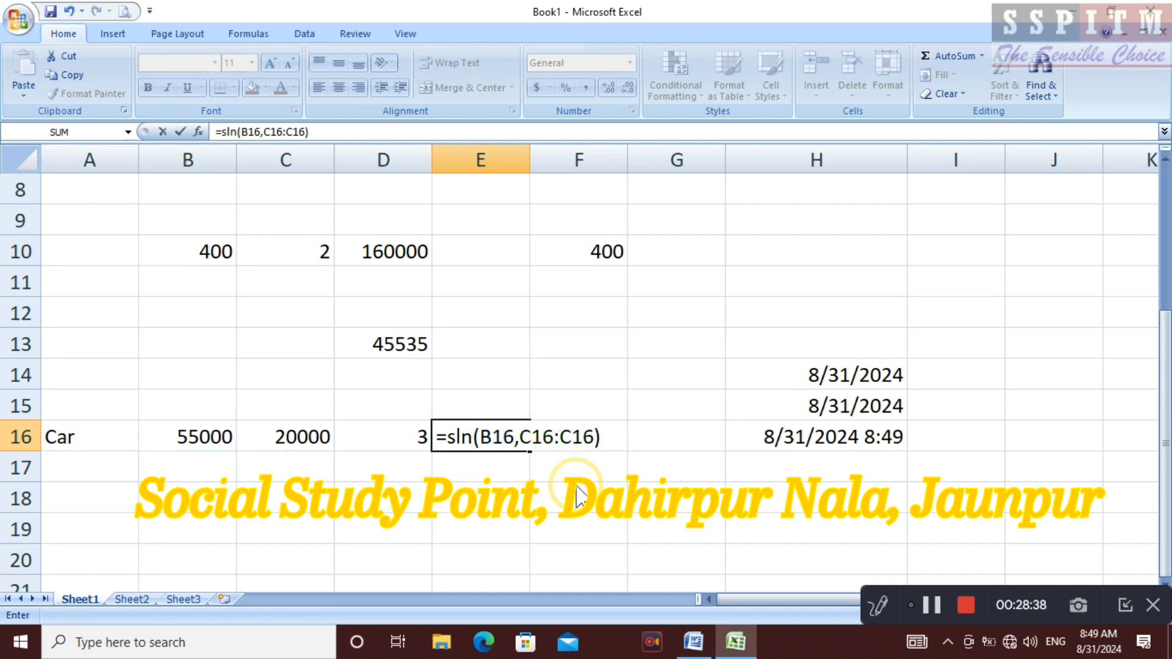
{"action": "key", "text": "Return"}
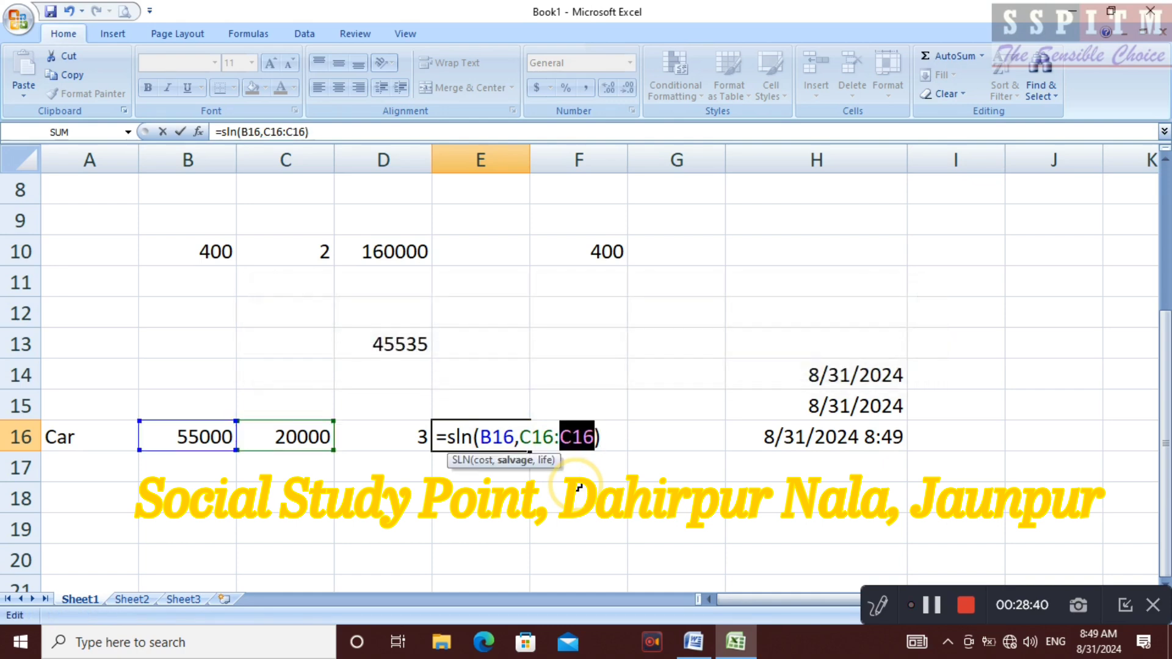
{"action": "key", "text": "Return"}
{"action": "key", "text": "Return"}
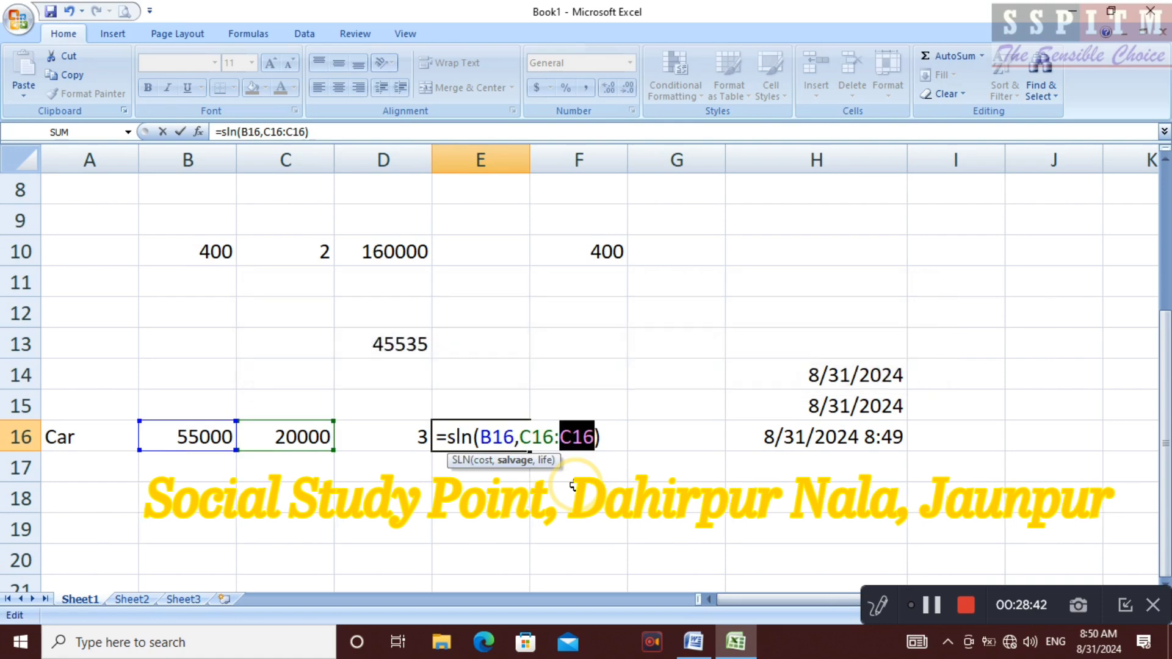
Step: Replace the colon with a comma and enter the formula =sln(B16,C16,C16) in cell E16
{"action": "left_click", "coordinate": [556, 432]}
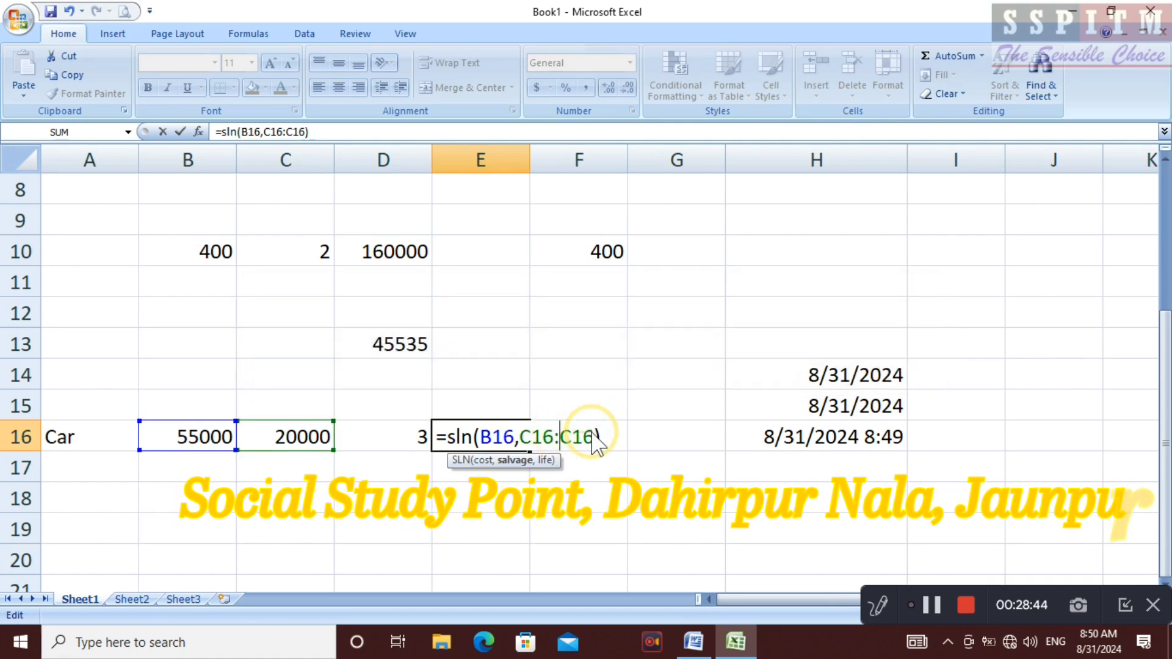
{"action": "key", "text": "BackSpace"}
{"action": "type", "text": ","}
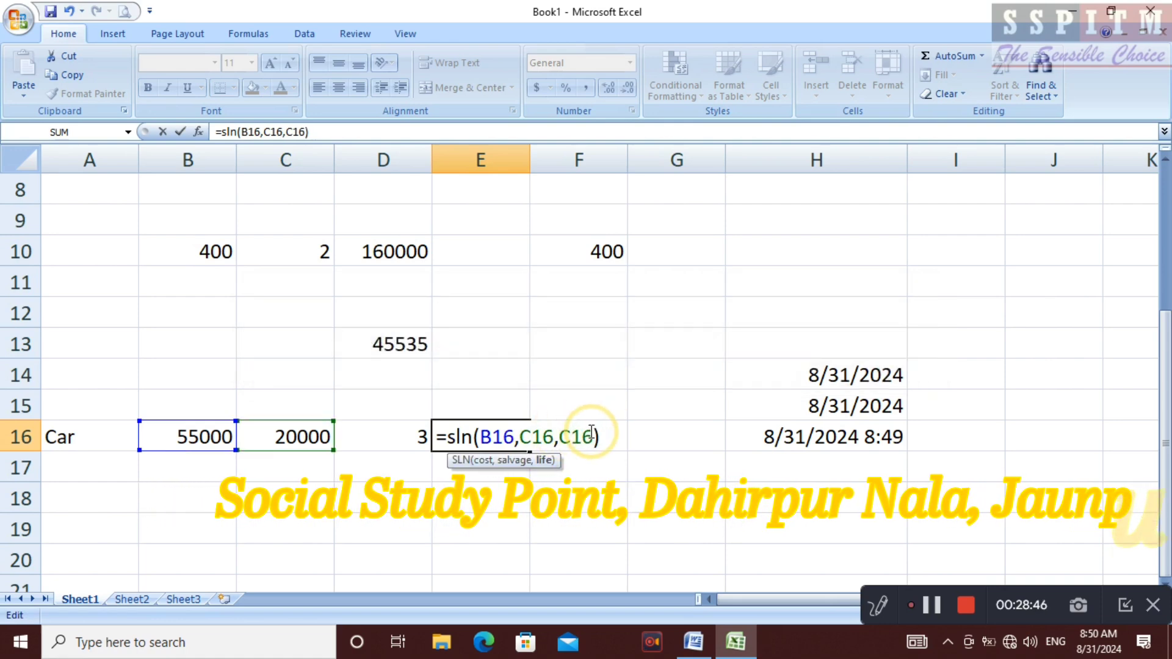
{"action": "key", "text": "Return"}
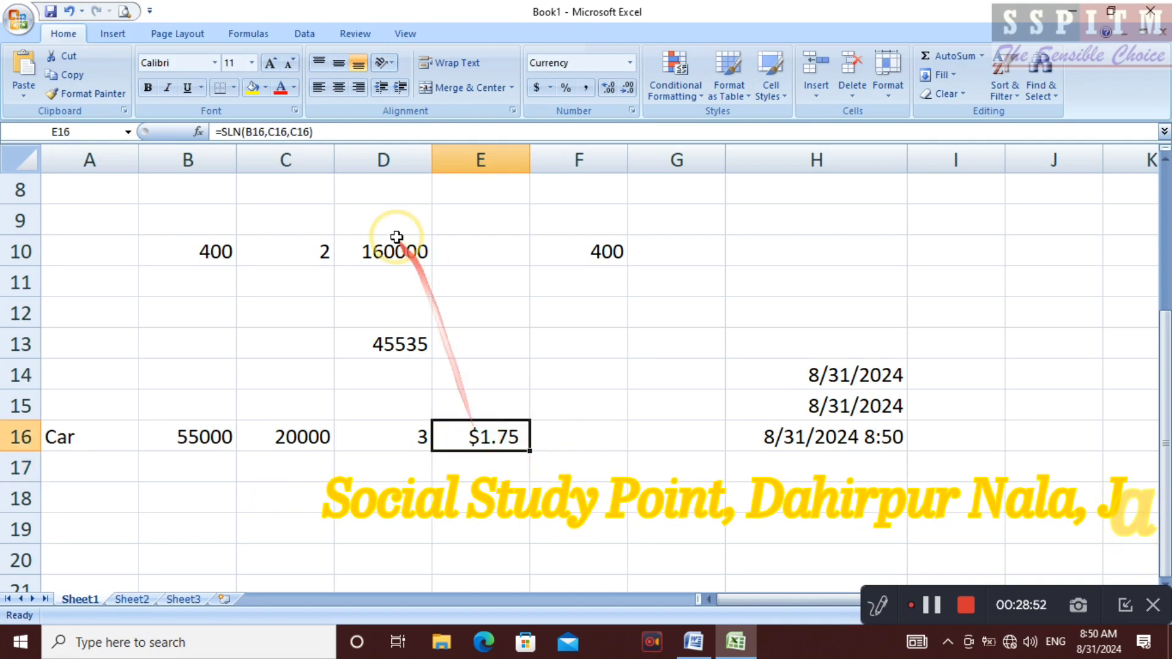
Step: Replace the life argument in the E16 formula with D16 so it reads =SLN(B16,C16,D16), and enter it
{"action": "left_click", "coordinate": [335, 130]}
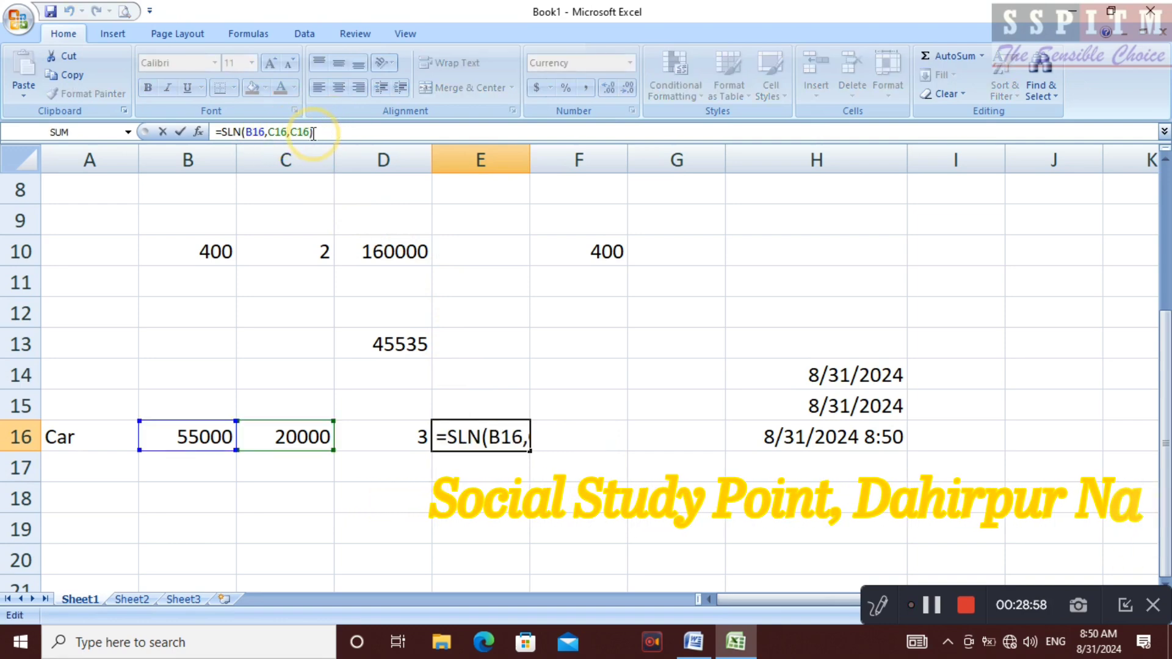
{"action": "left_click", "coordinate": [309, 132]}
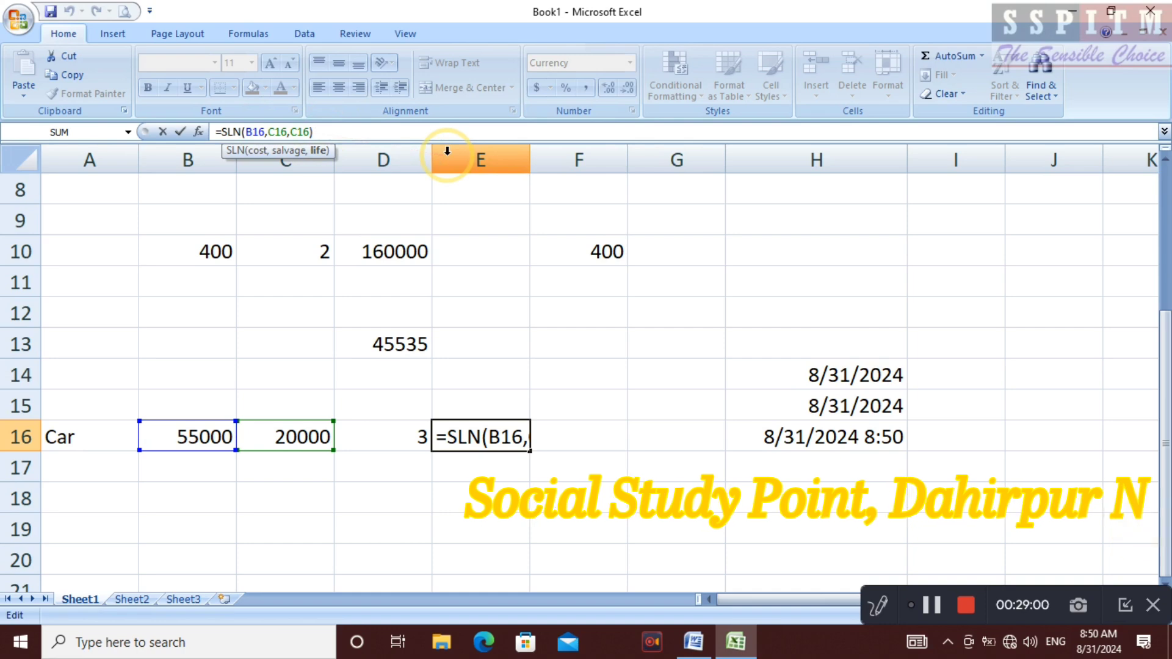
{"action": "key", "text": "BackSpace"}
{"action": "key", "text": "BackSpace"}
{"action": "key", "text": "BackSpace"}
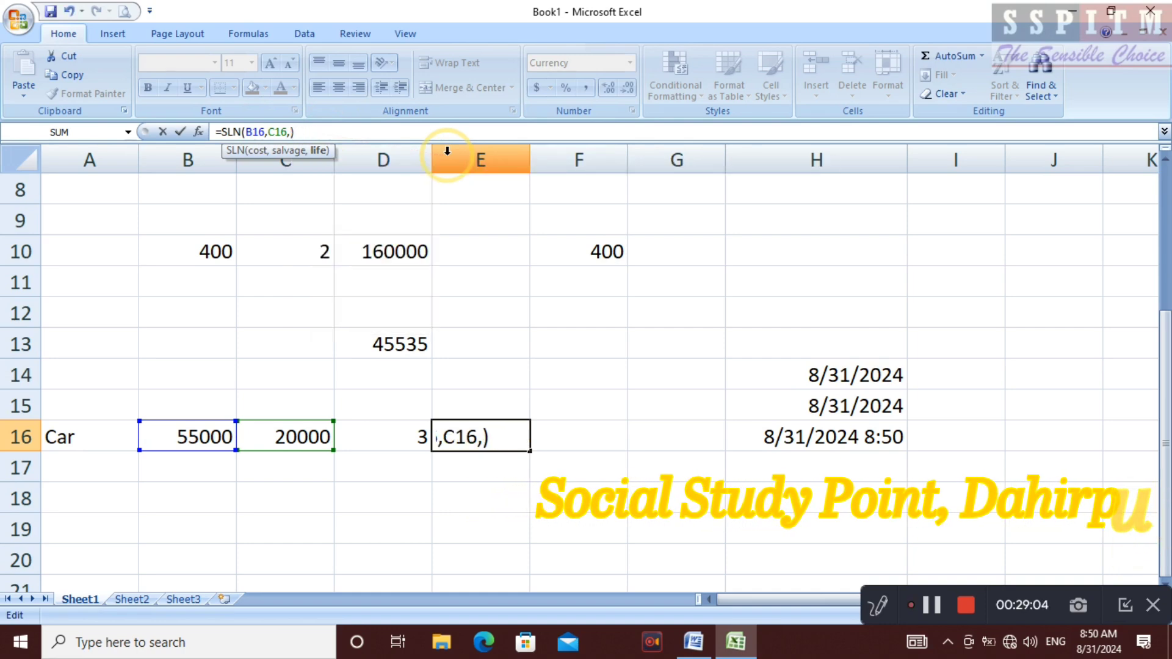
{"action": "type", "text": "d1"}
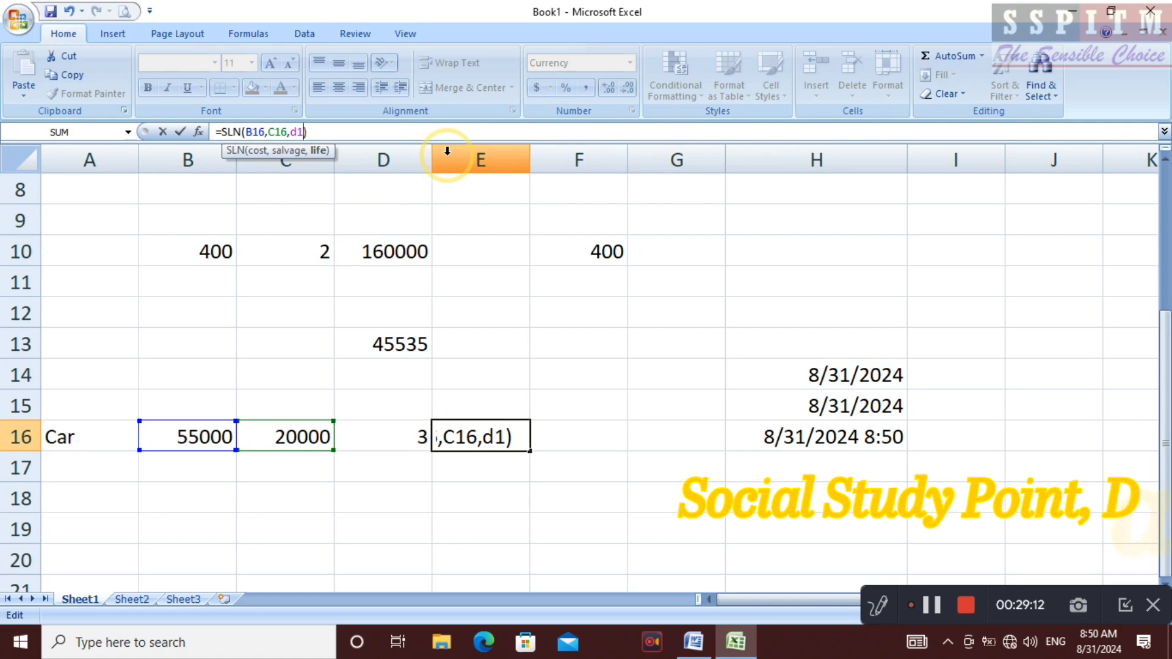
{"action": "type", "text": "6"}
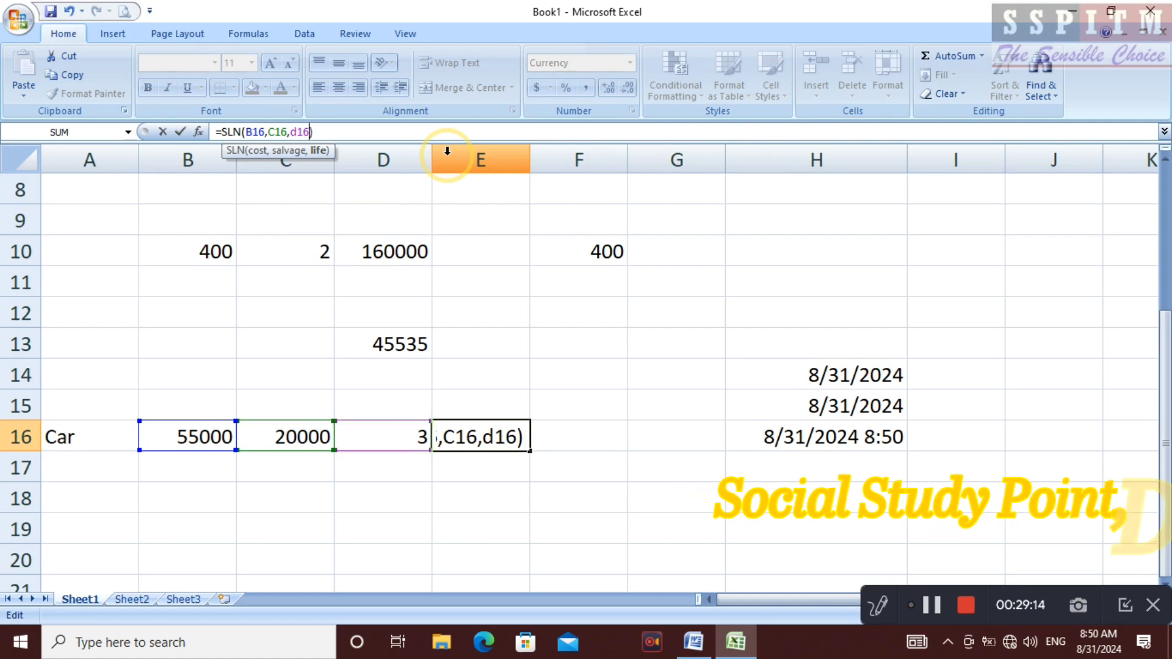
{"action": "type", "text": ")"}
{"action": "key", "text": "Return"}
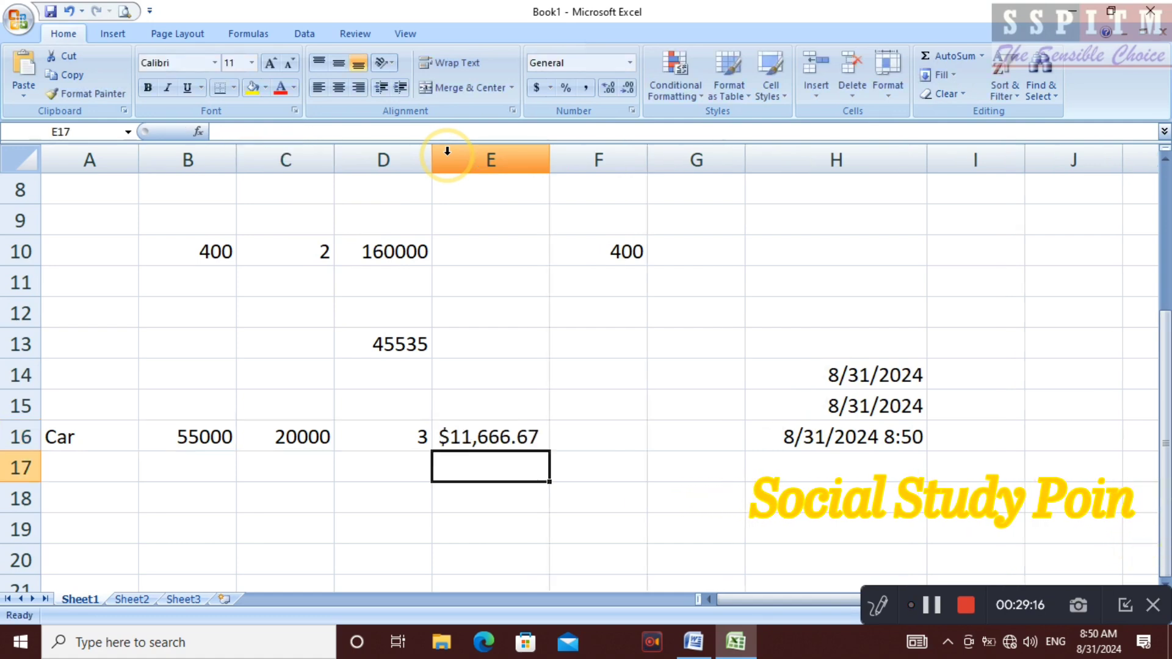
Step: Change the number format of the depreciation result in cell E16 to General
{"action": "left_click", "coordinate": [522, 440]}
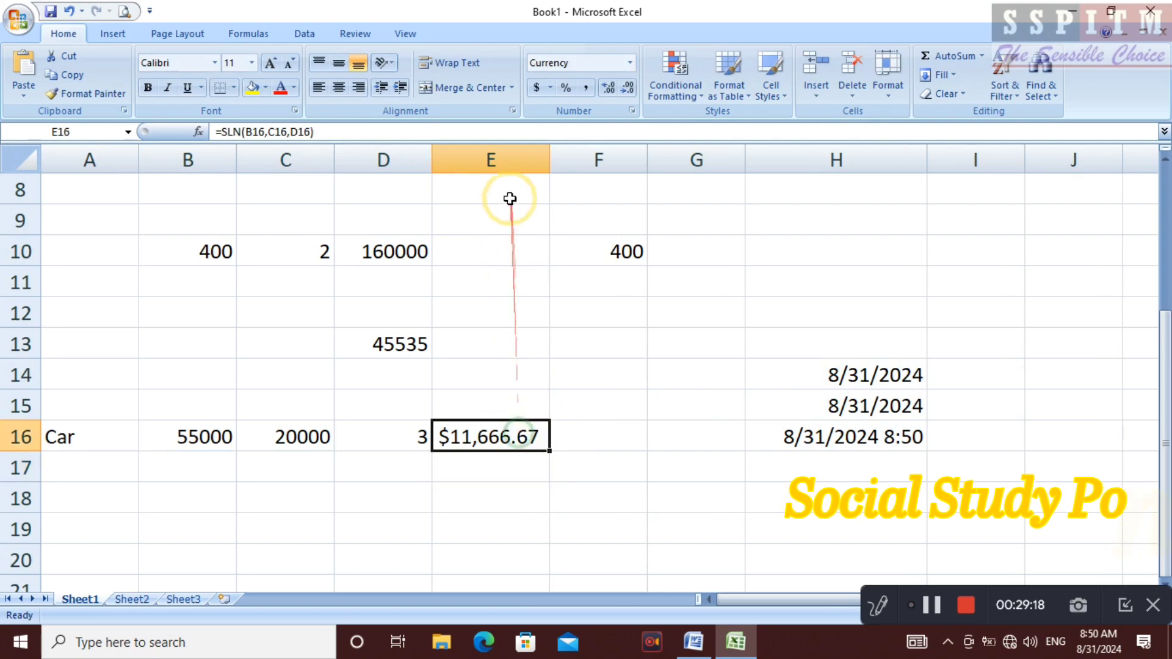
{"action": "left_click", "coordinate": [629, 62]}
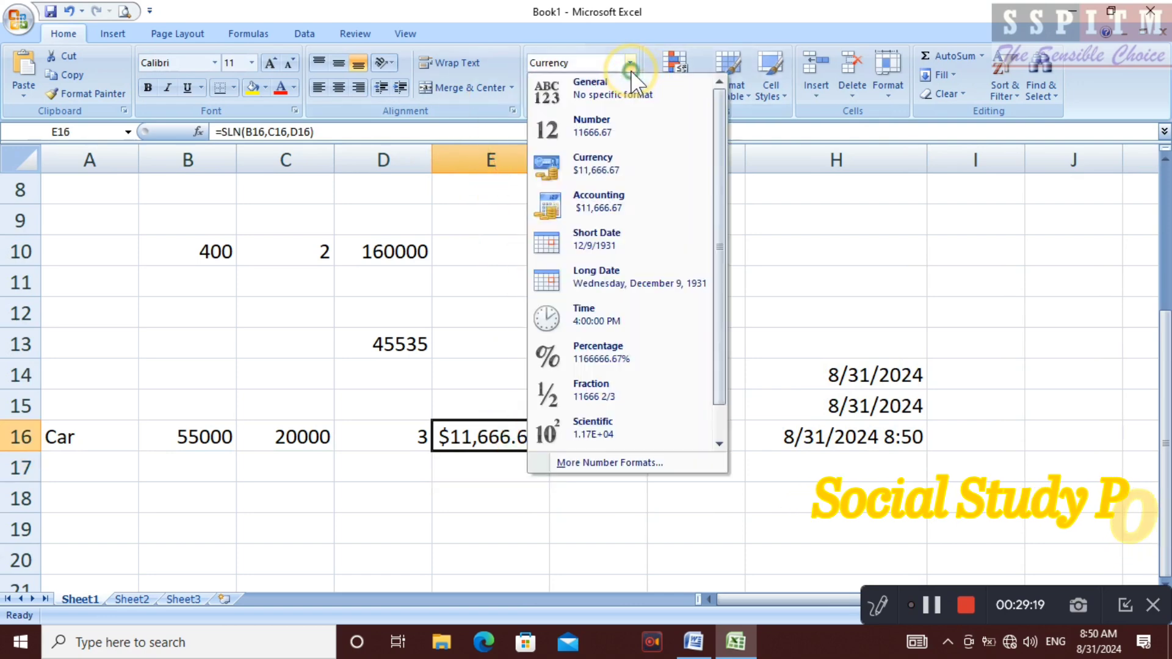
{"action": "left_click", "coordinate": [602, 90]}
{"action": "left_click", "coordinate": [499, 529]}
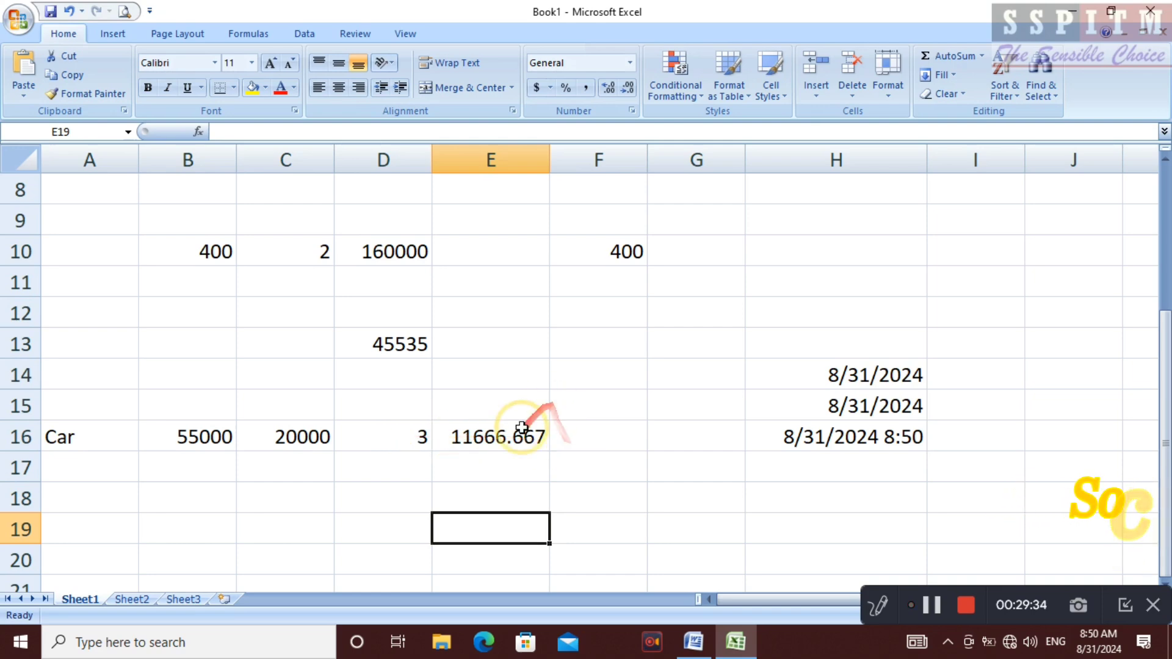
{"action": "left_click", "coordinate": [497, 438]}
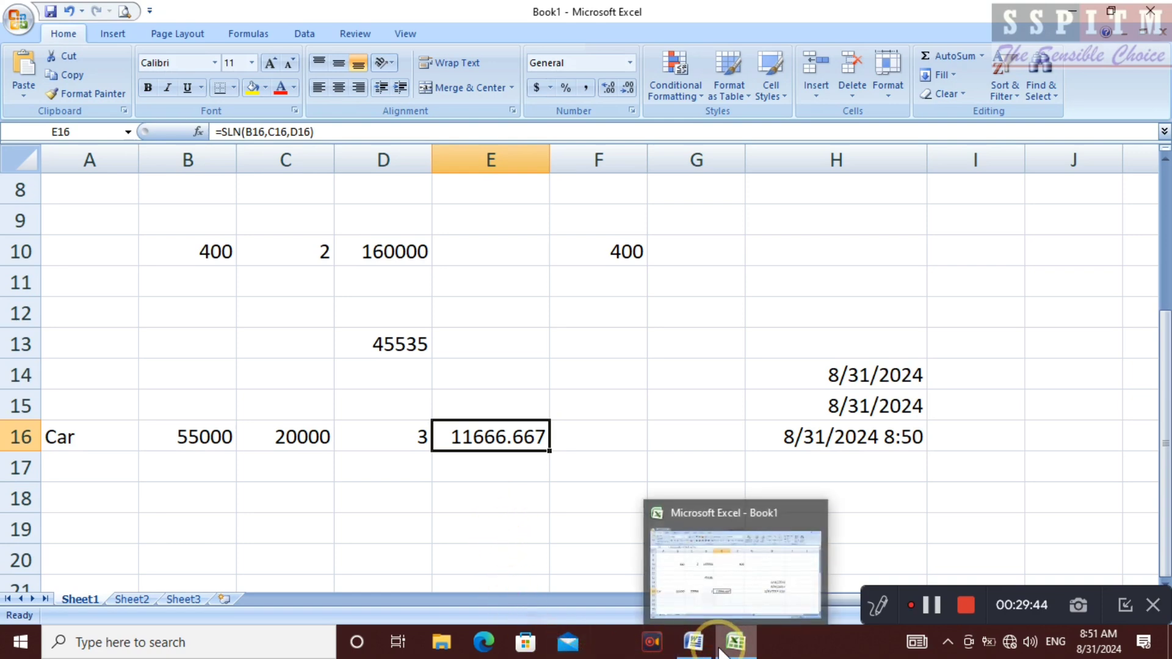
Step: Switch to the Word document, review the Functional Formula and Numerical Formula lists, and return to the Excel workbook
{"action": "left_click", "coordinate": [696, 641]}
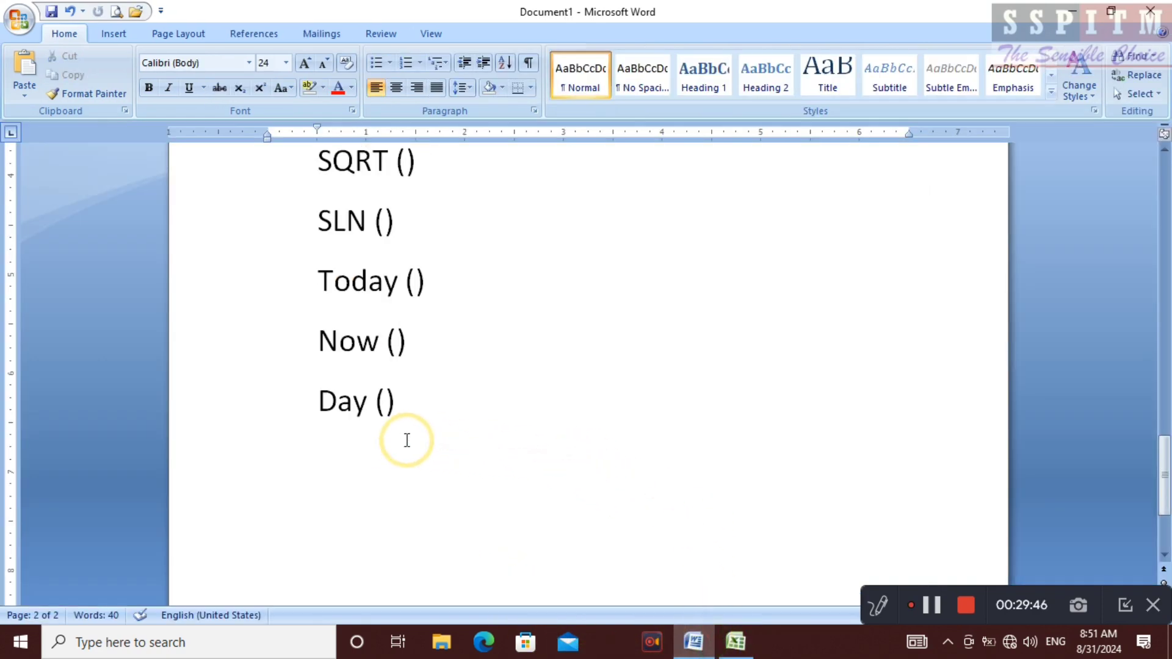
{"action": "scroll", "coordinate": [406, 439], "scroll_direction": "up", "scroll_amount": 2}
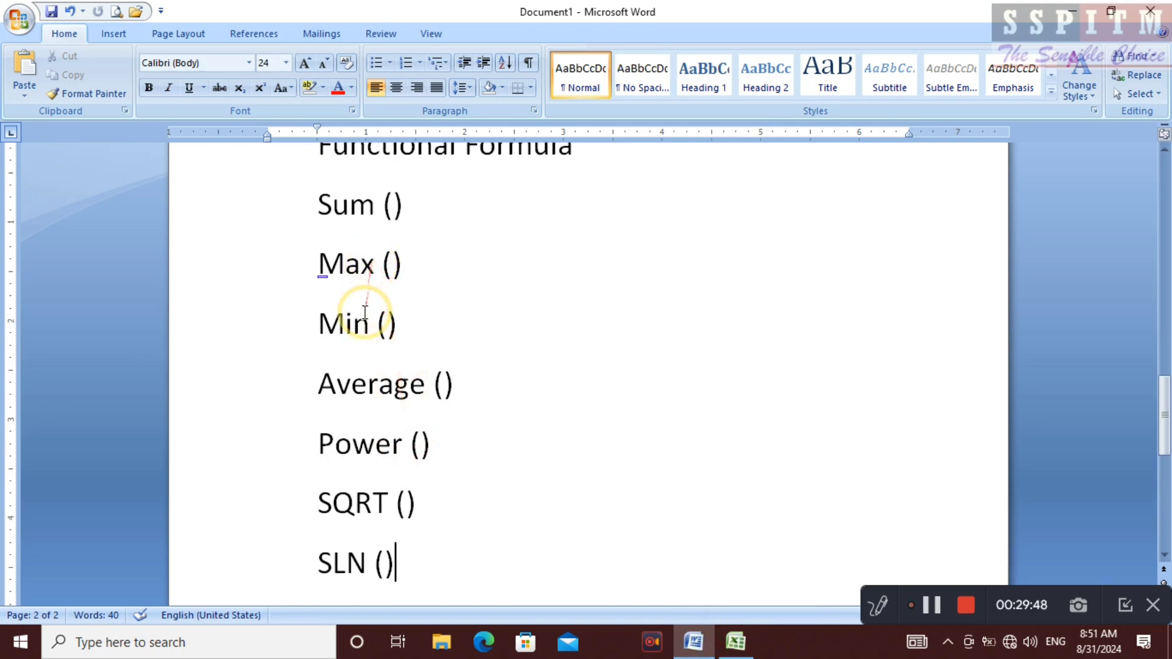
{"action": "scroll", "coordinate": [353, 384], "scroll_direction": "down", "scroll_amount": 2}
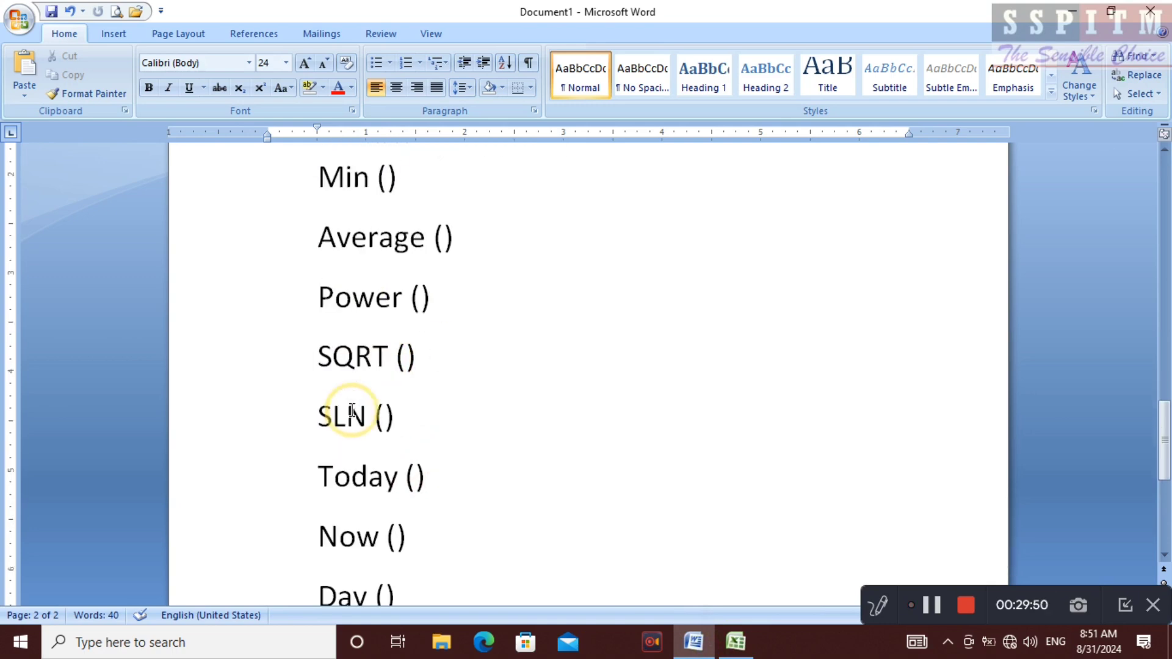
{"action": "scroll", "coordinate": [346, 431], "scroll_direction": "down", "scroll_amount": 1}
{"action": "scroll", "coordinate": [345, 464], "scroll_direction": "down", "scroll_amount": 3}
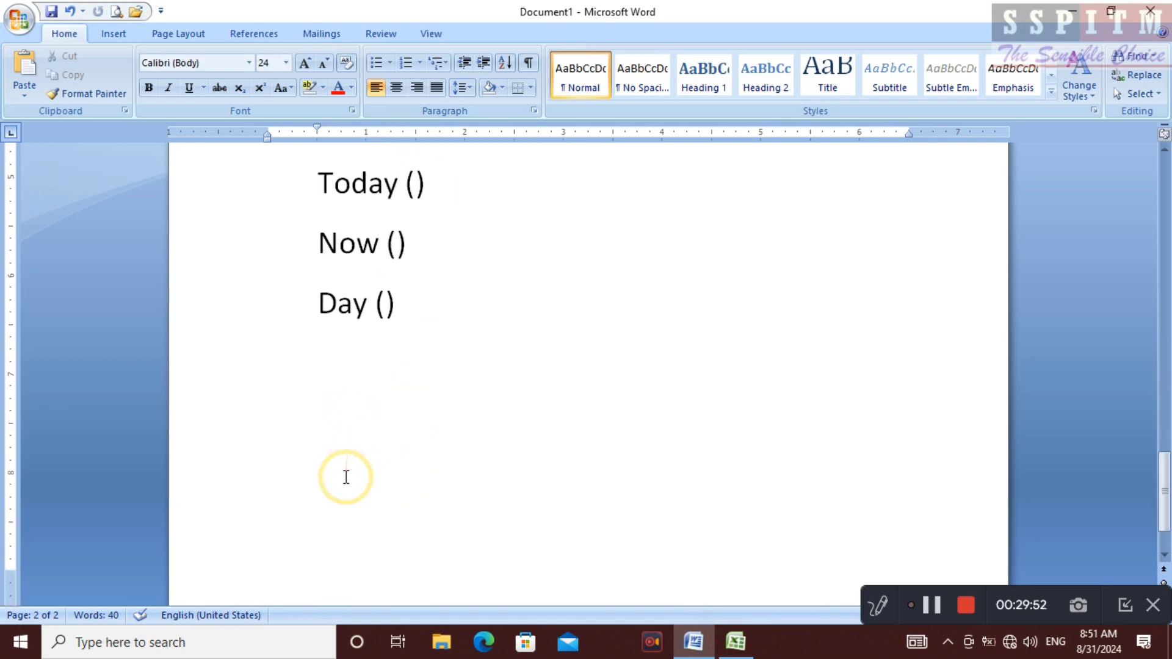
{"action": "scroll", "coordinate": [345, 470], "scroll_direction": "up", "scroll_amount": 15}
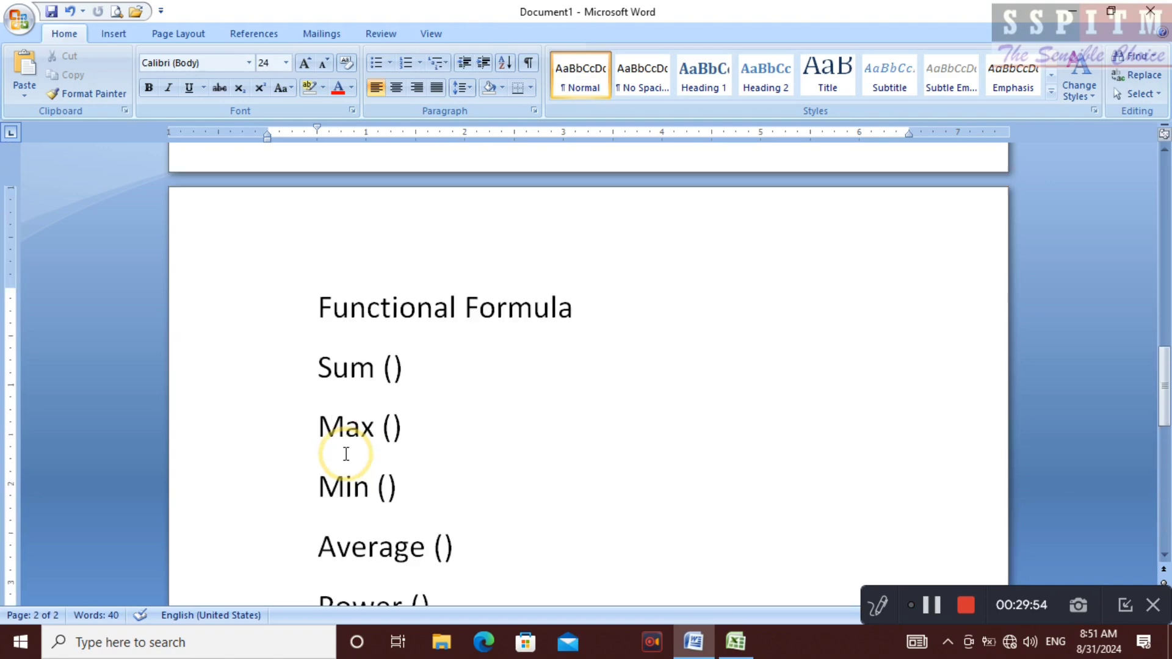
{"action": "scroll", "coordinate": [345, 454], "scroll_direction": "up", "scroll_amount": 6}
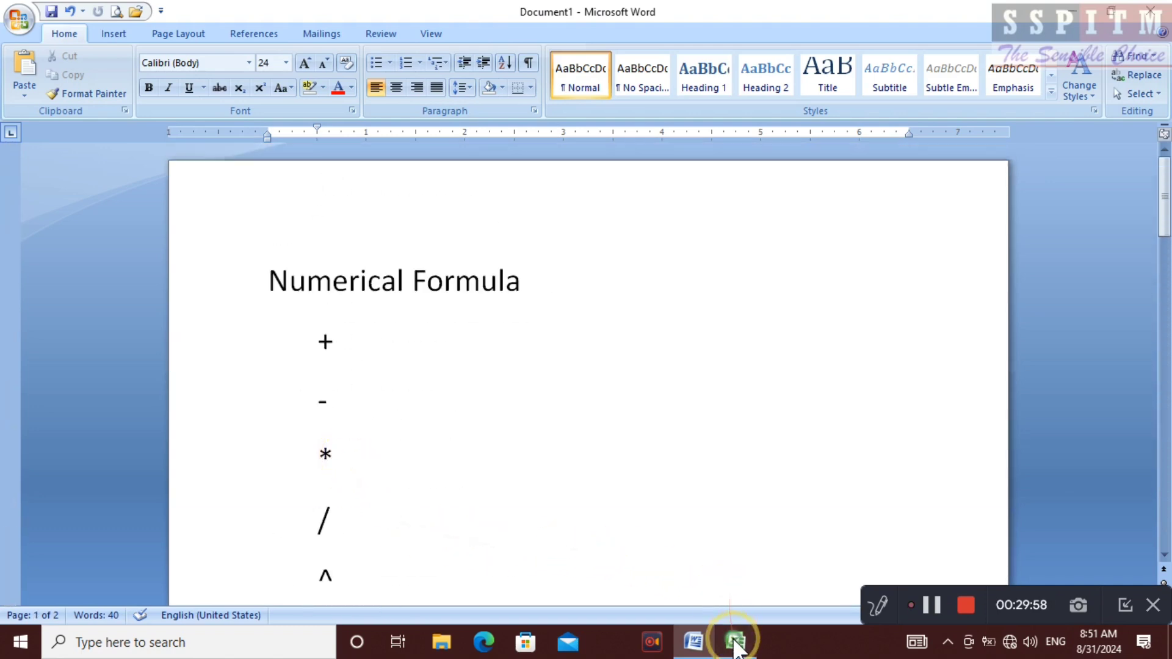
{"action": "left_click", "coordinate": [735, 641]}
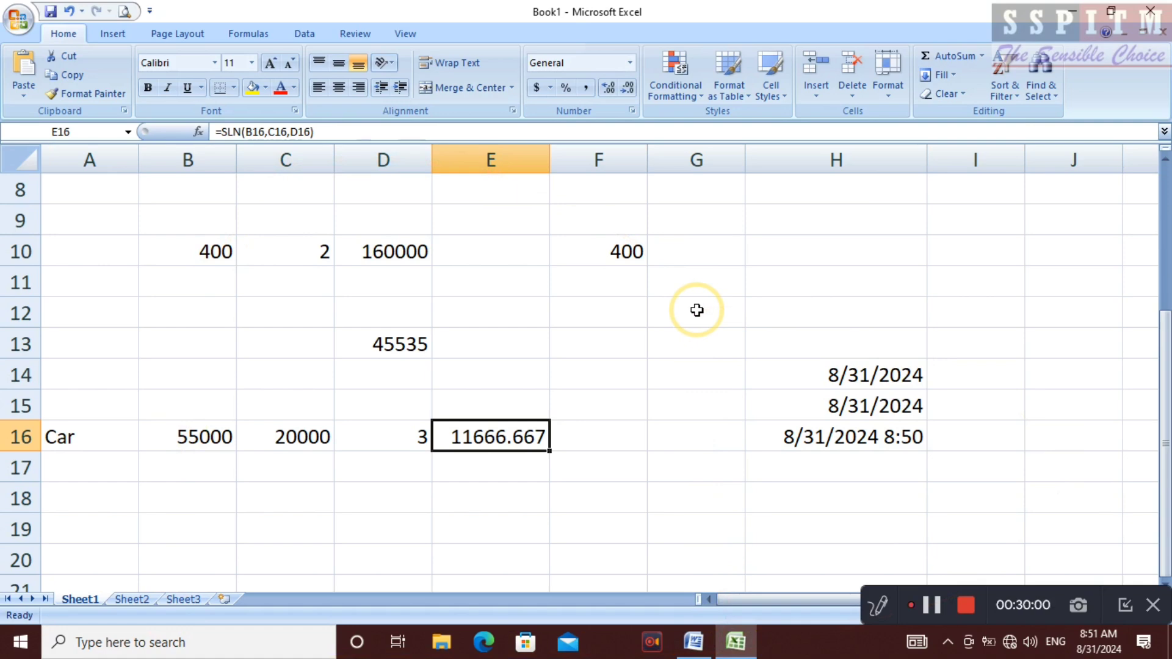